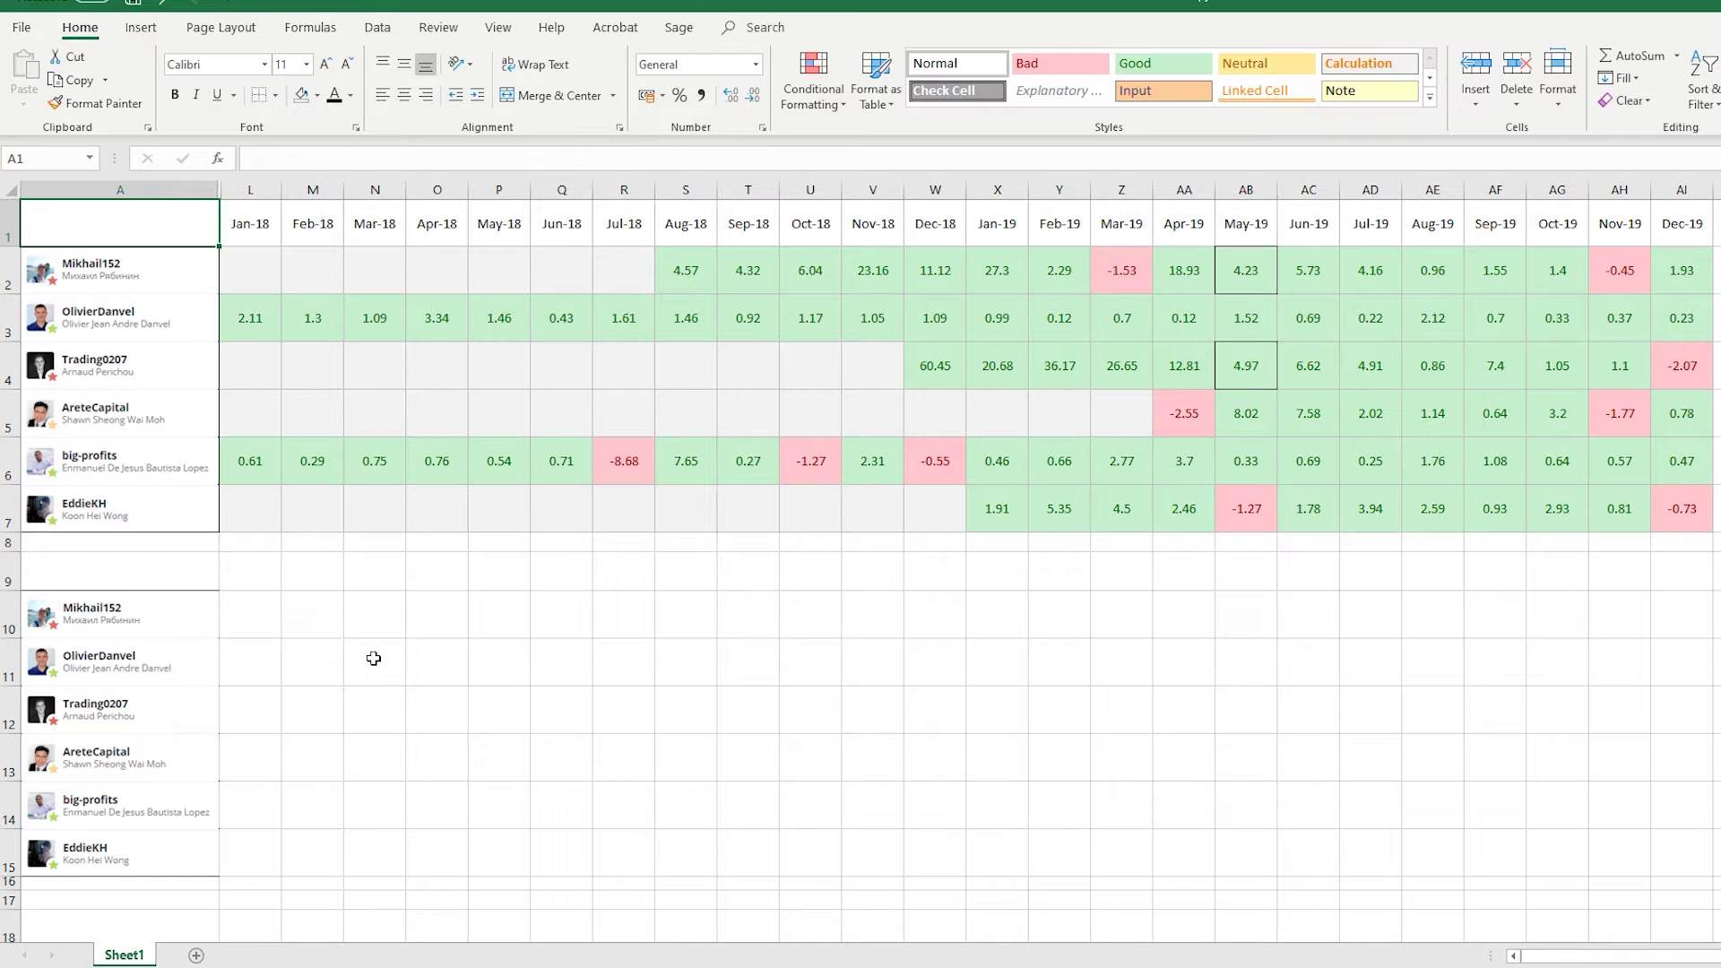
- Review the trader list and the monthly returns for Jan-18 to Dec-18 and Jan-19 to Dec-19
left_click(162, 323)
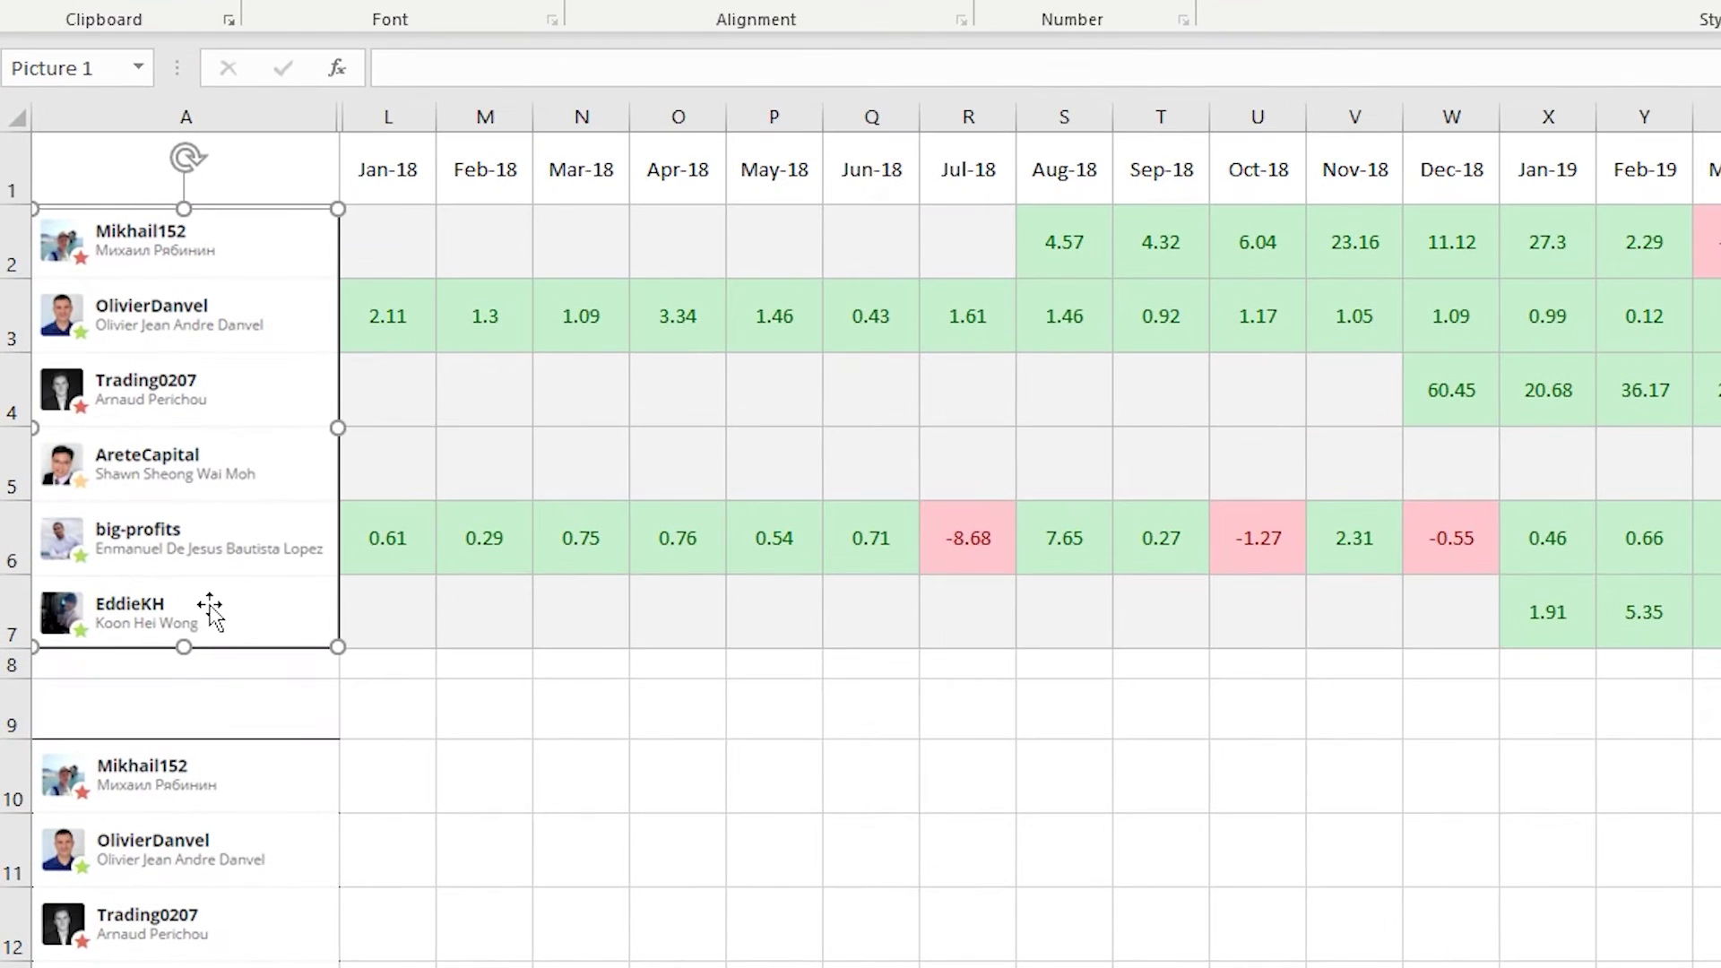
left_click(439, 618)
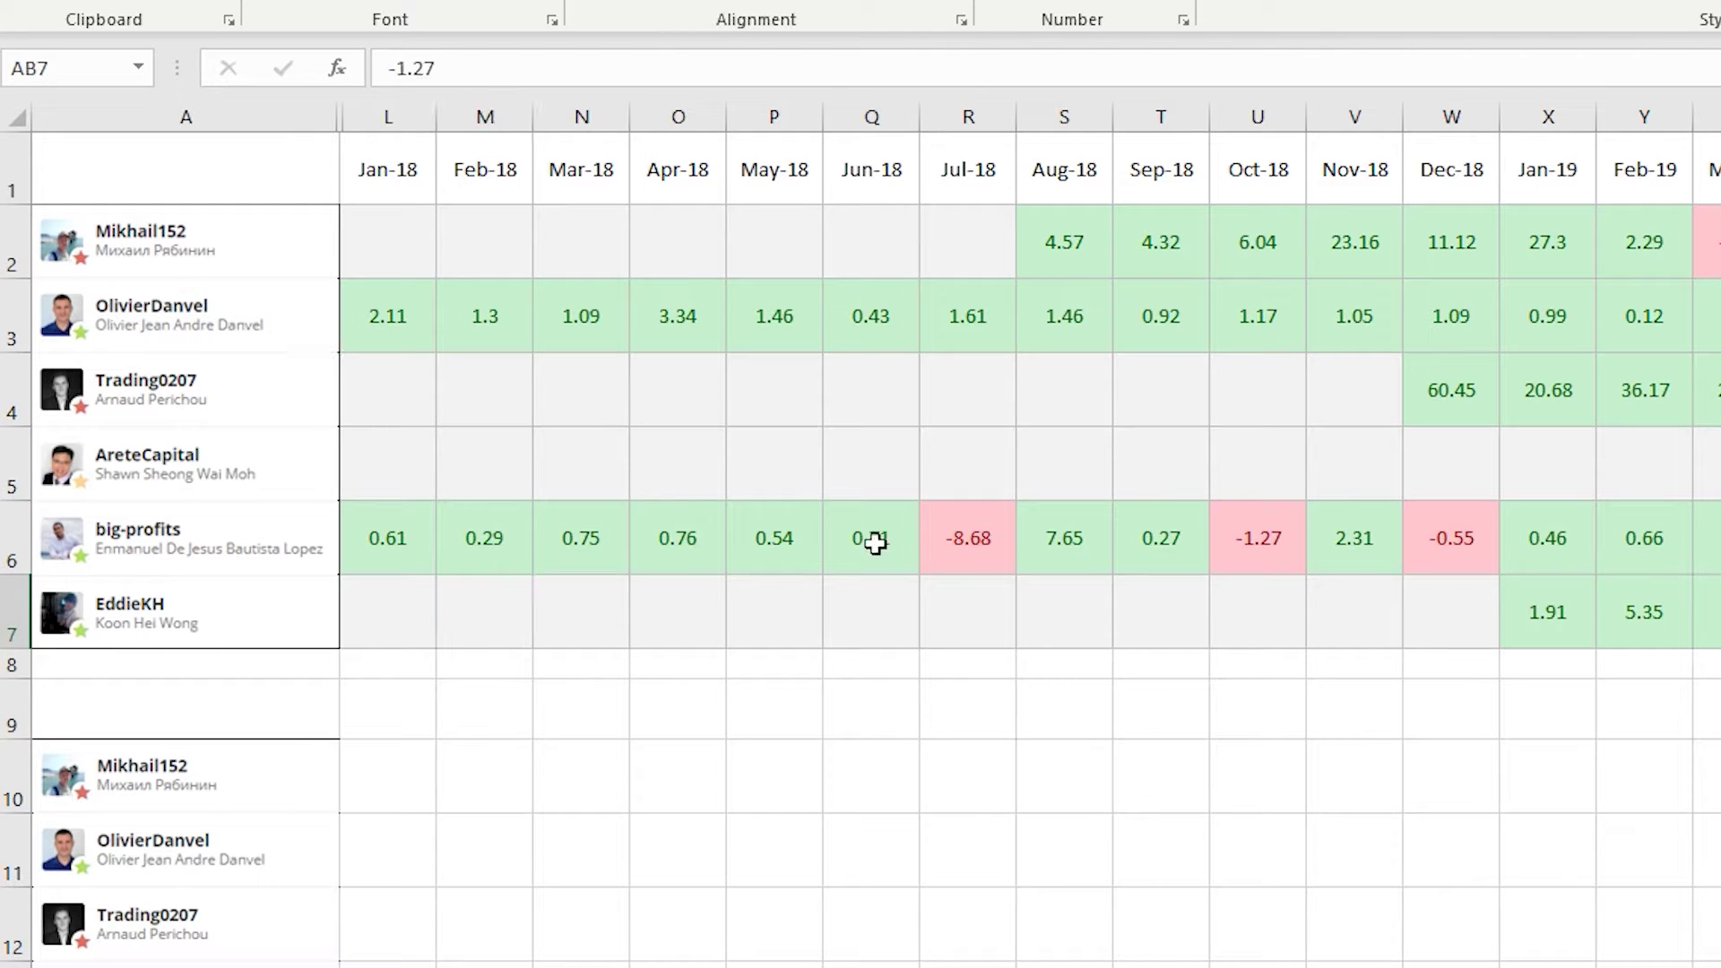
left_click_drag(389, 169, 1432, 175)
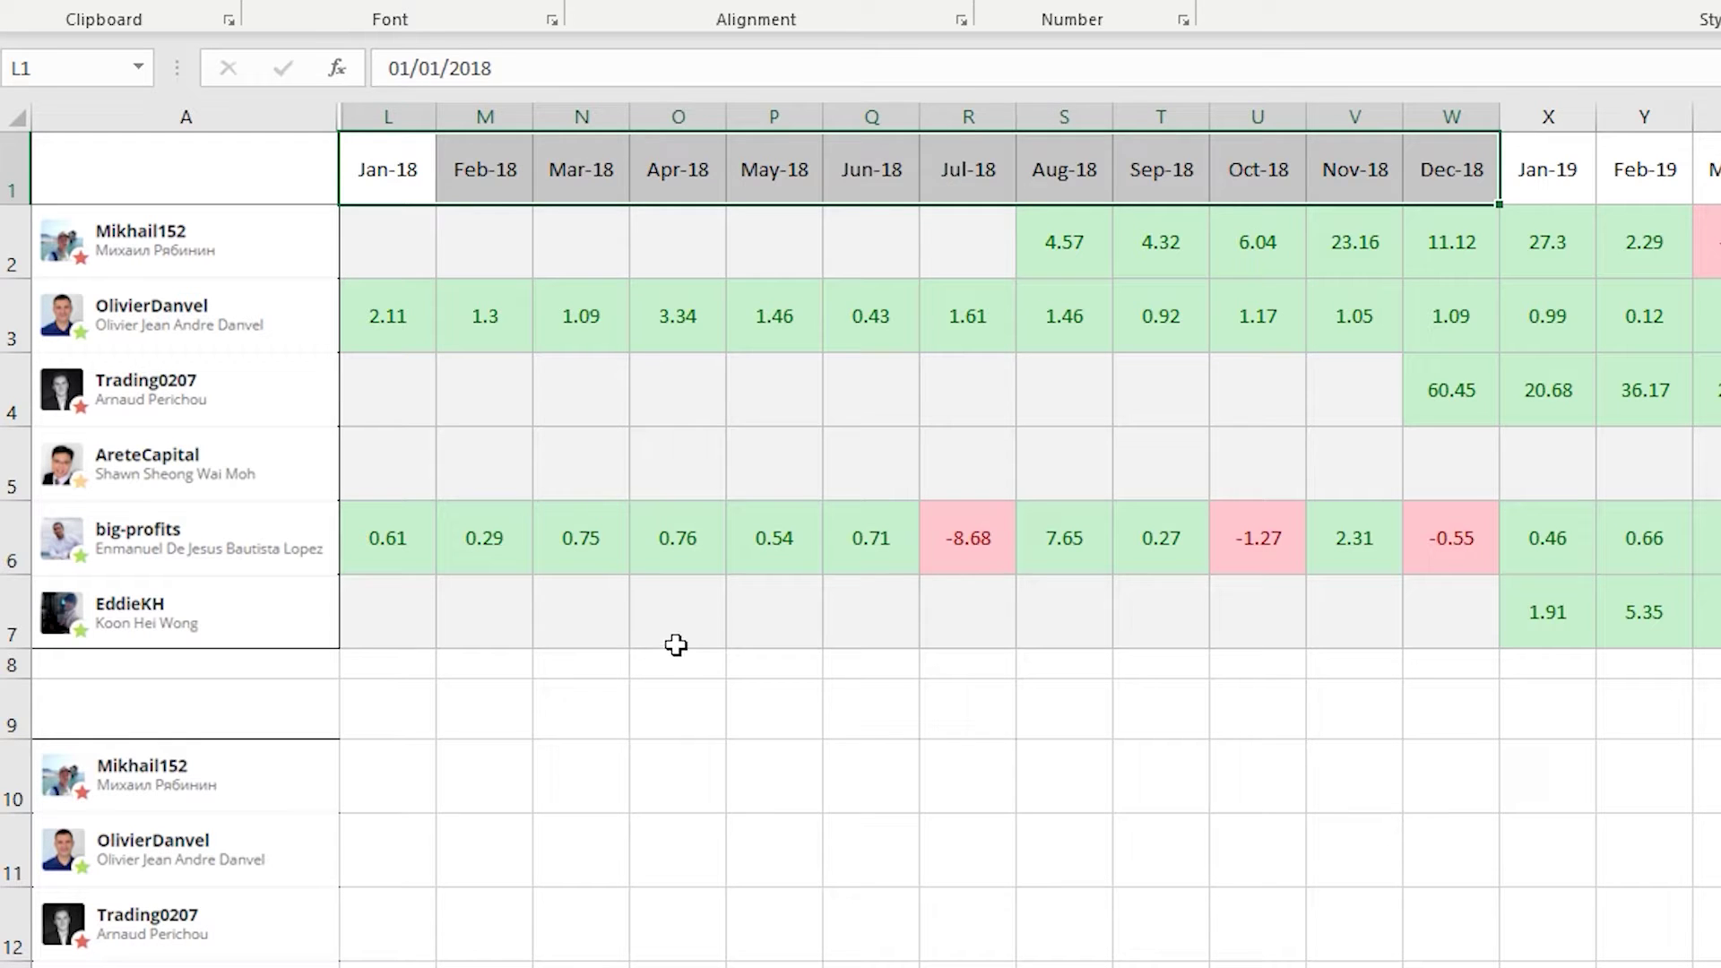
left_click(617, 411)
left_click_drag(398, 172, 1460, 634)
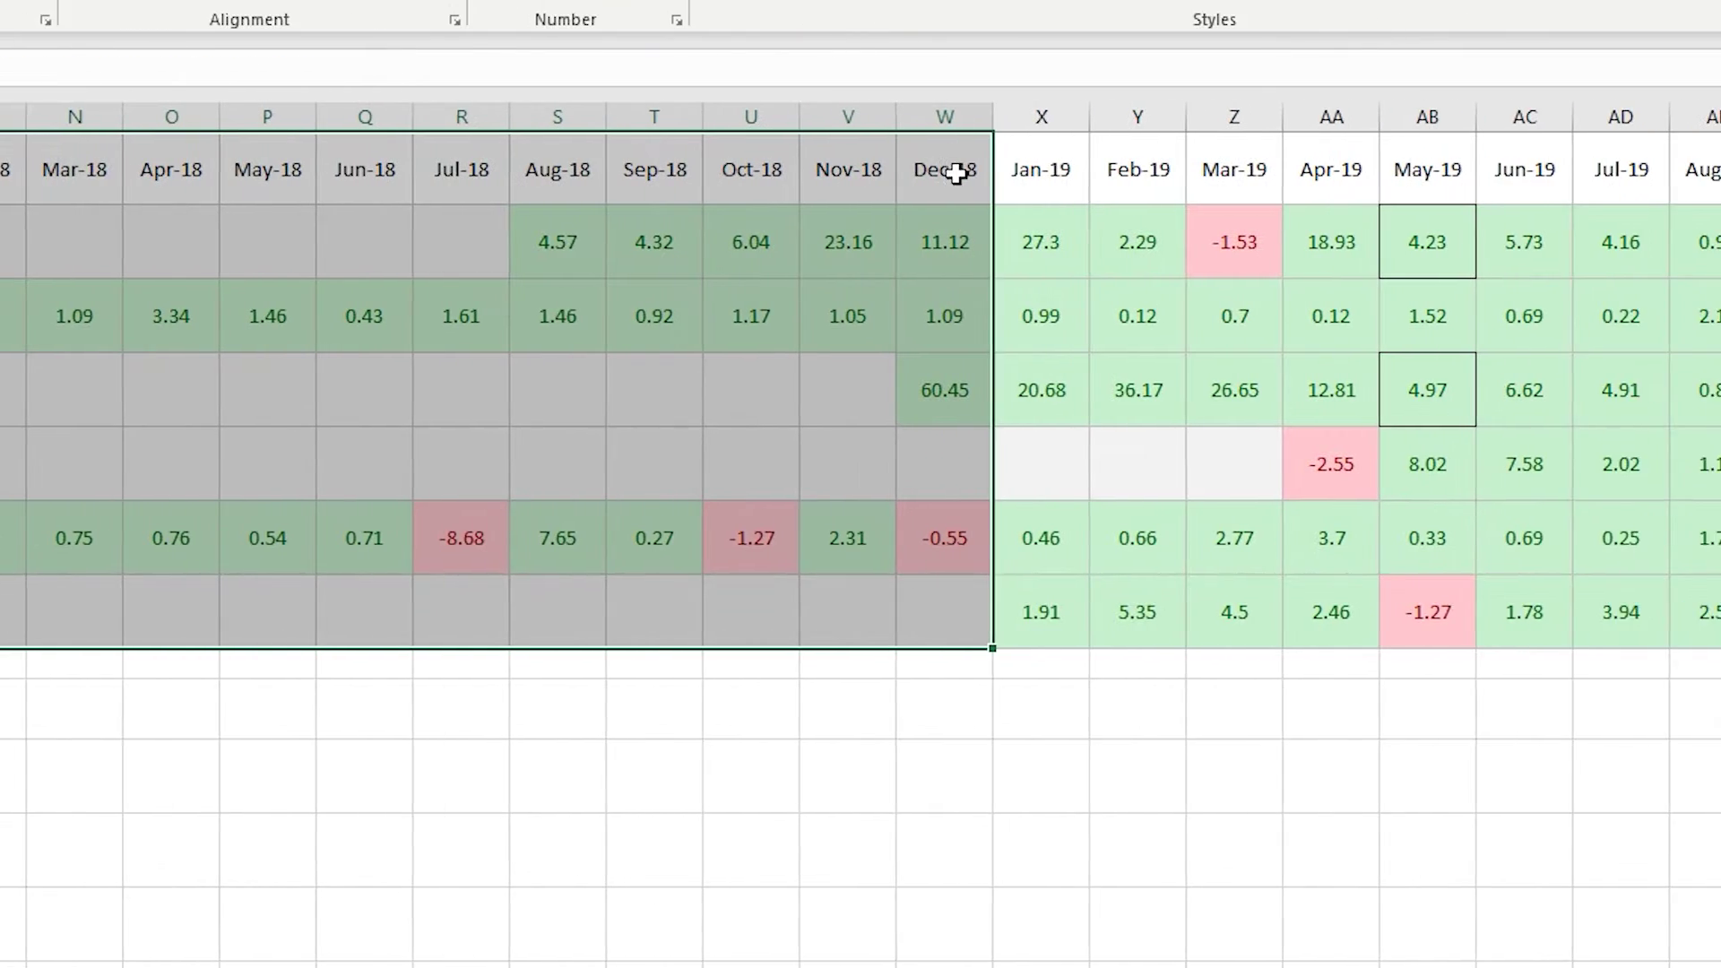
left_click_drag(710, 166, 1644, 609)
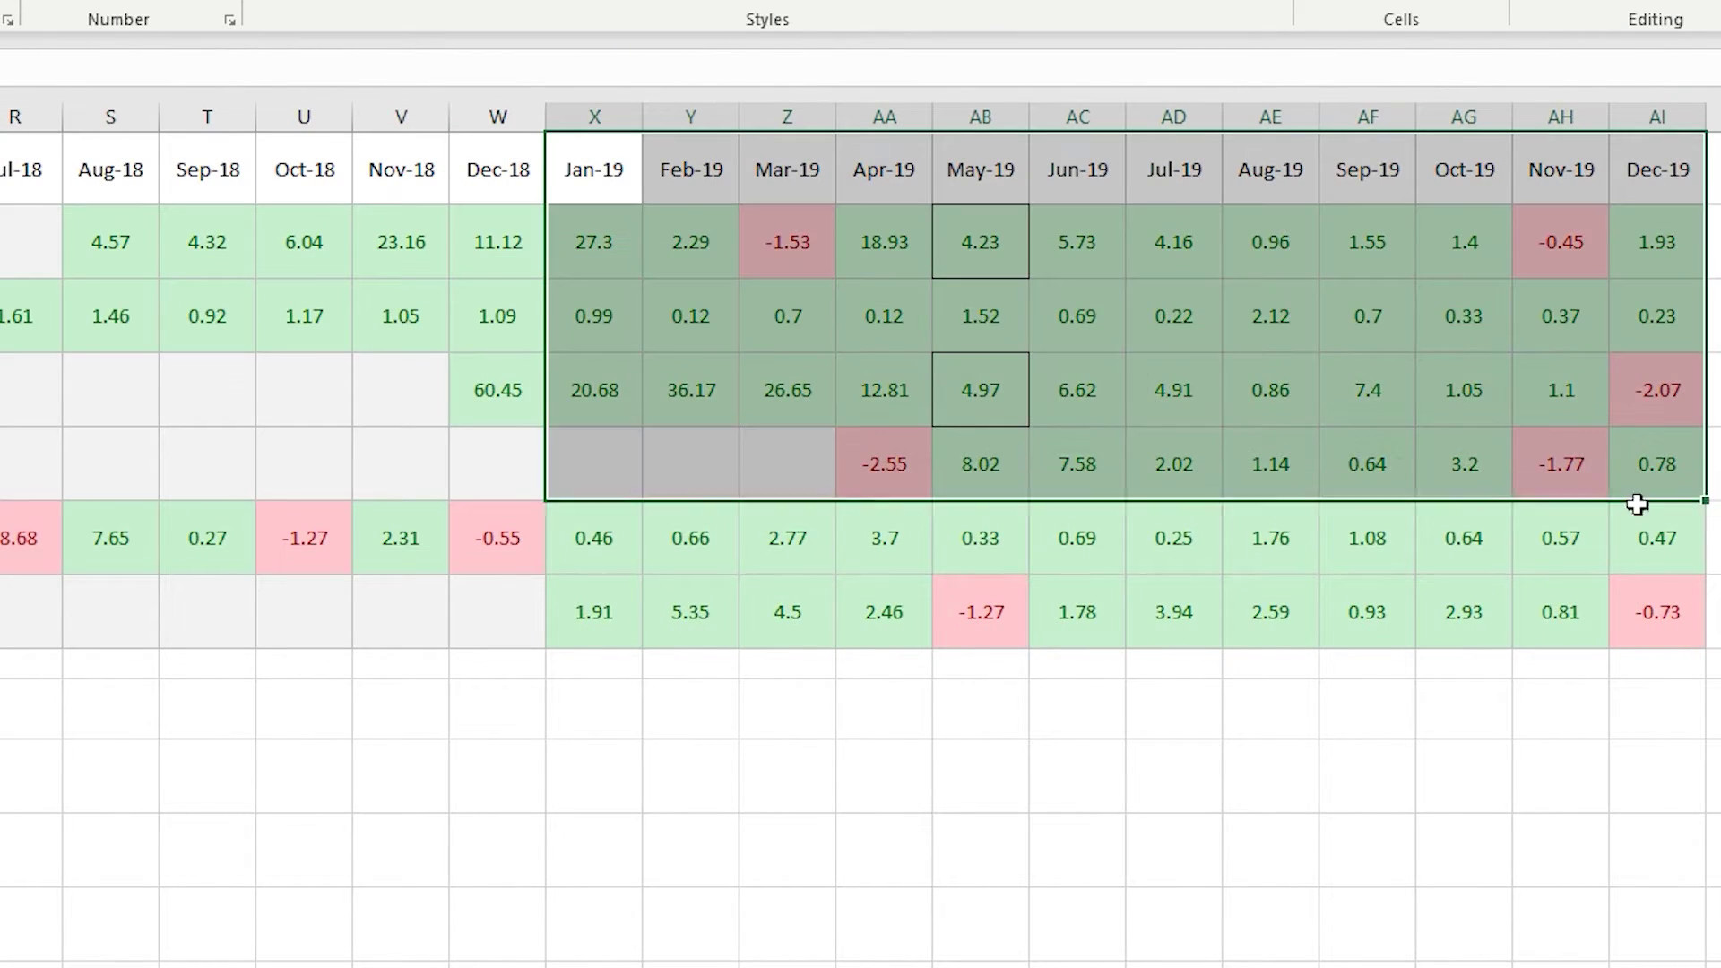
left_click(881, 592)
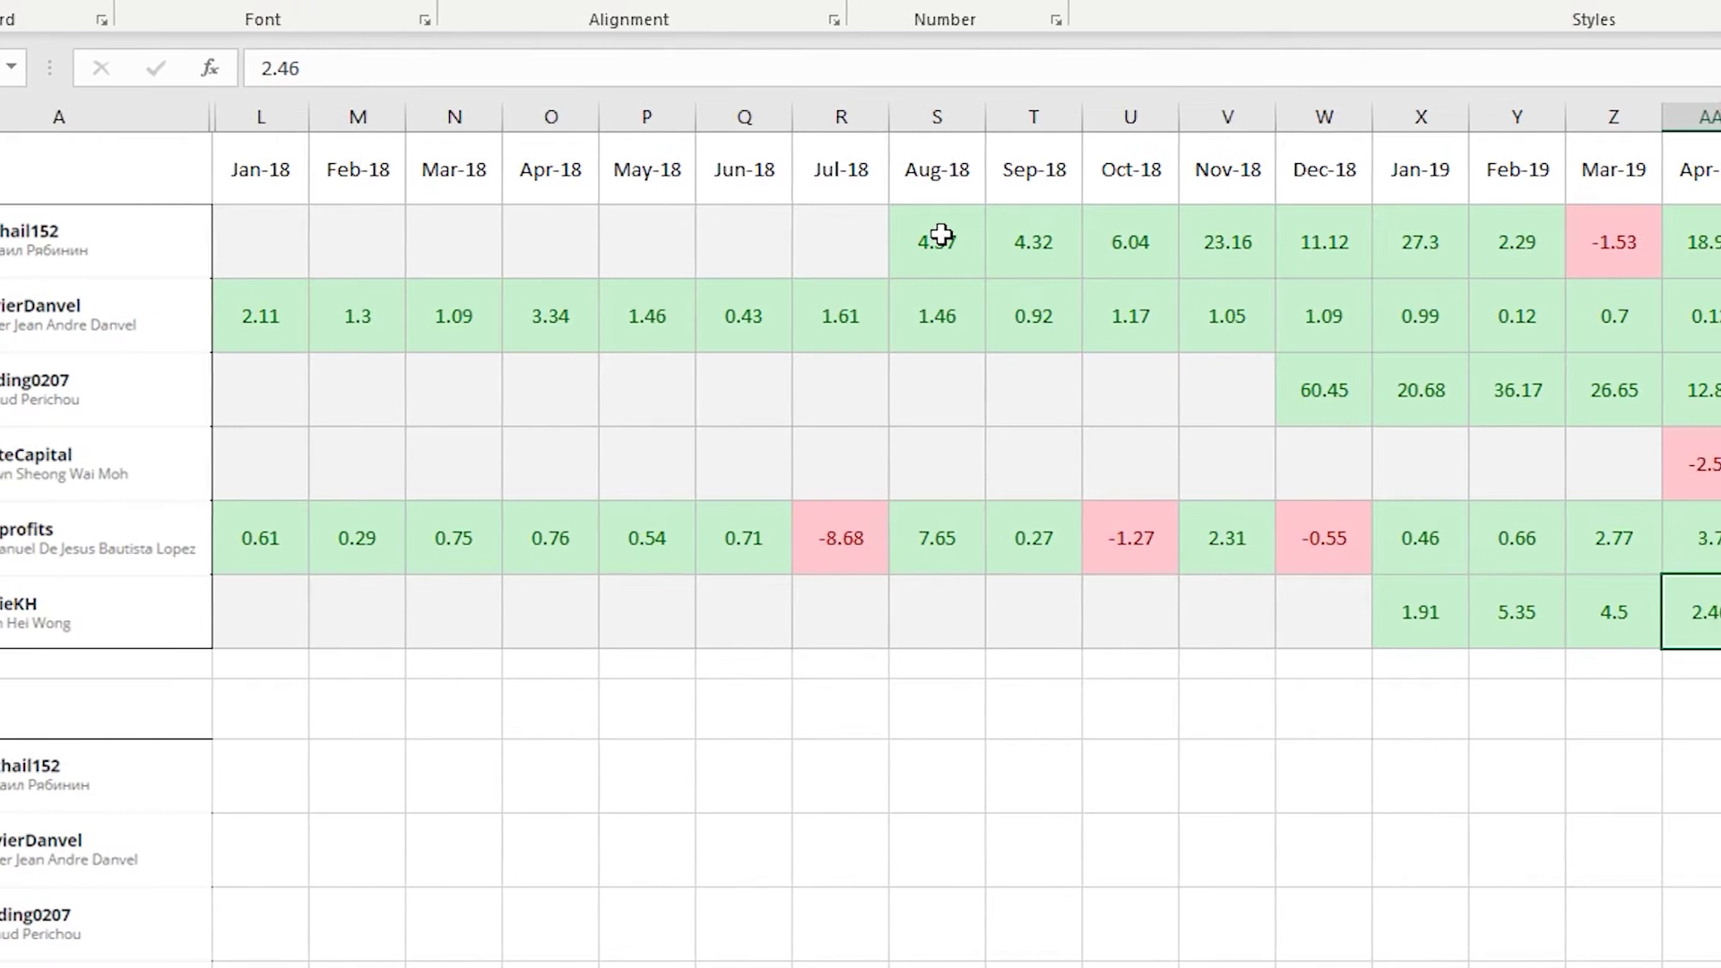
- Check the first recorded monthly return of each of the six traders in rows 2 to 7
left_click(1066, 236)
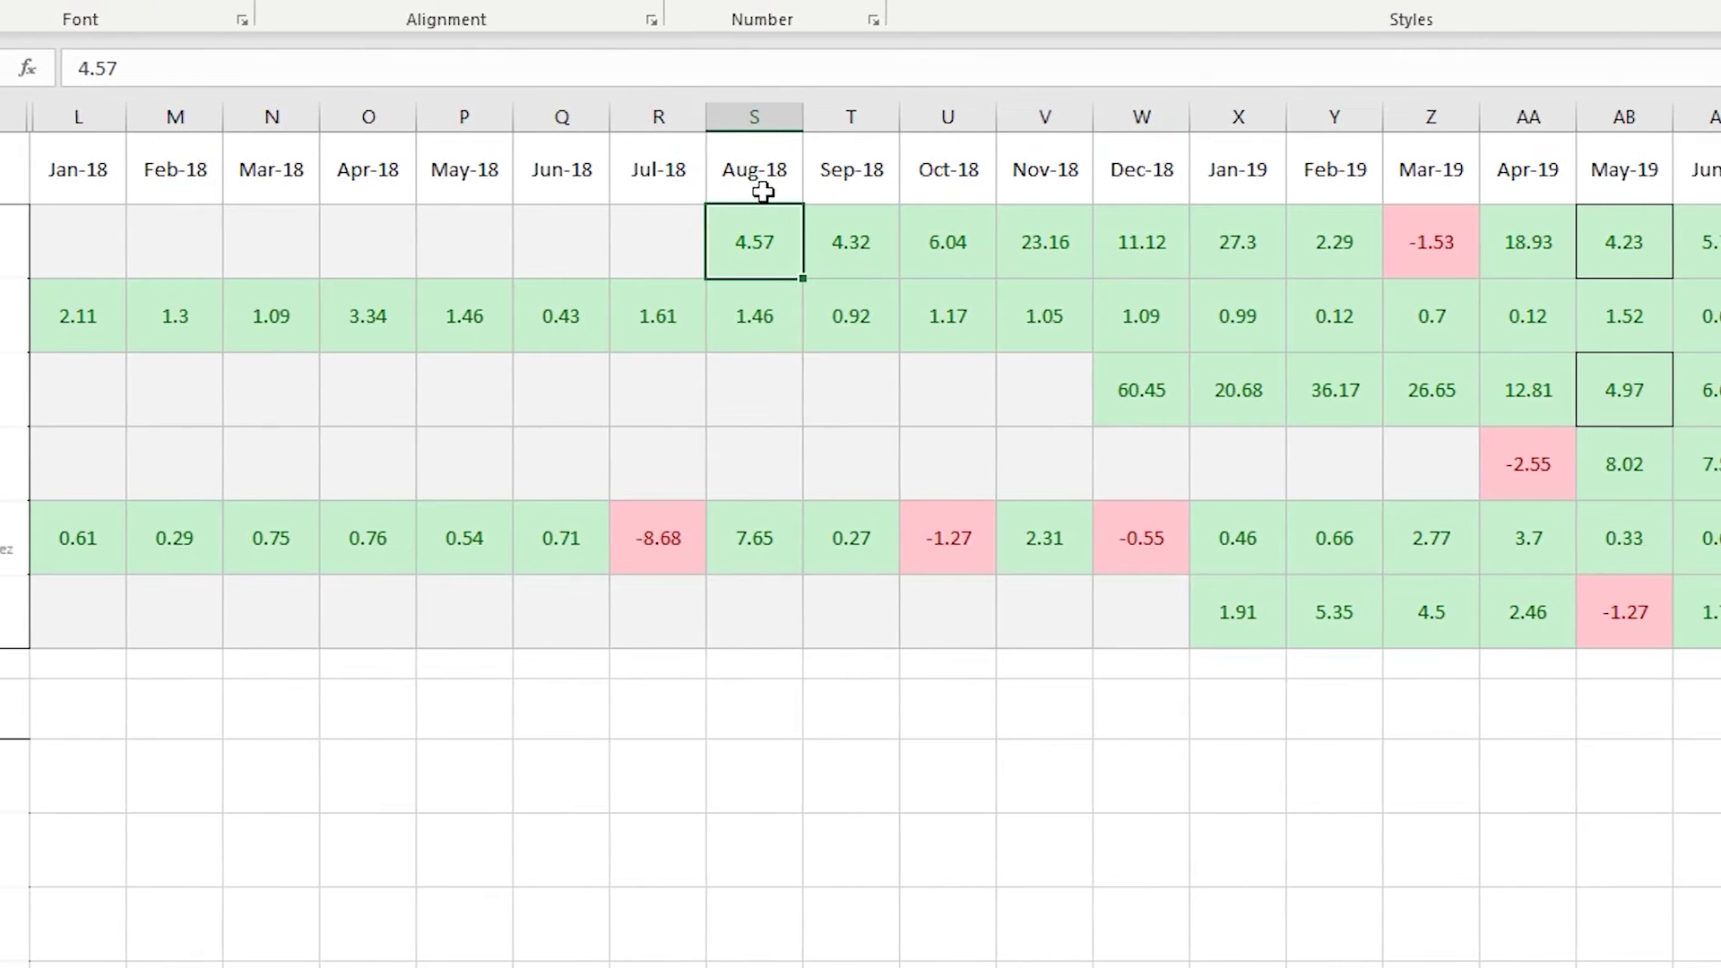
left_click(73, 319)
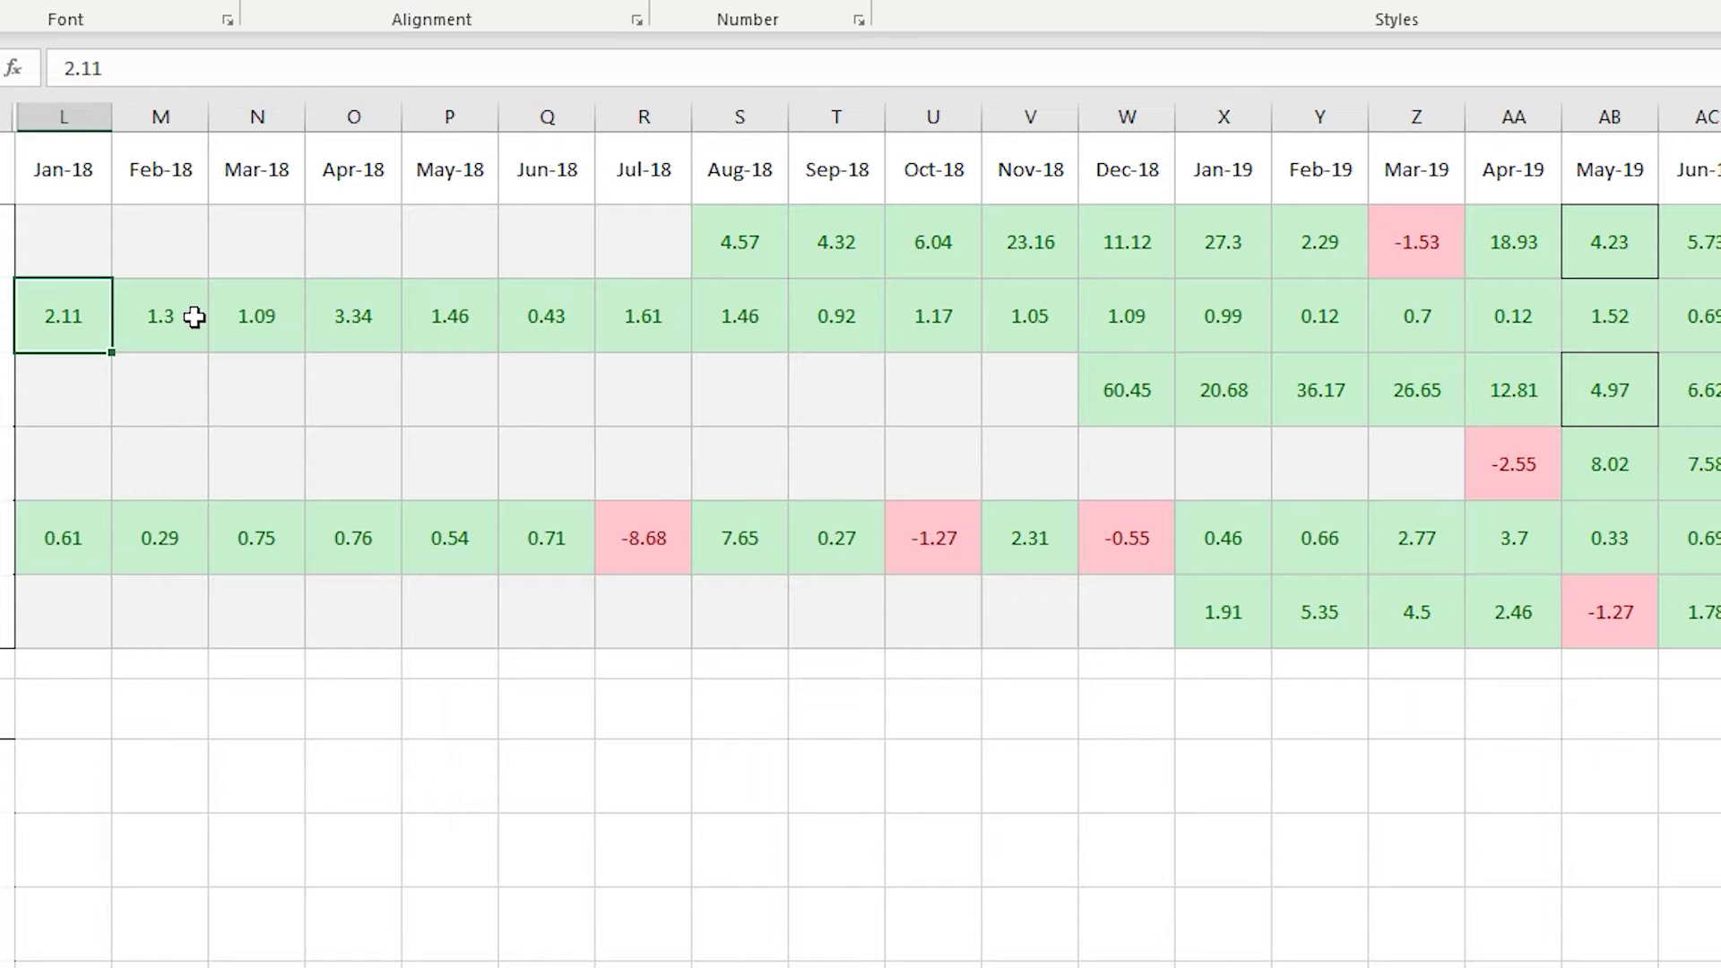
left_click(1141, 395)
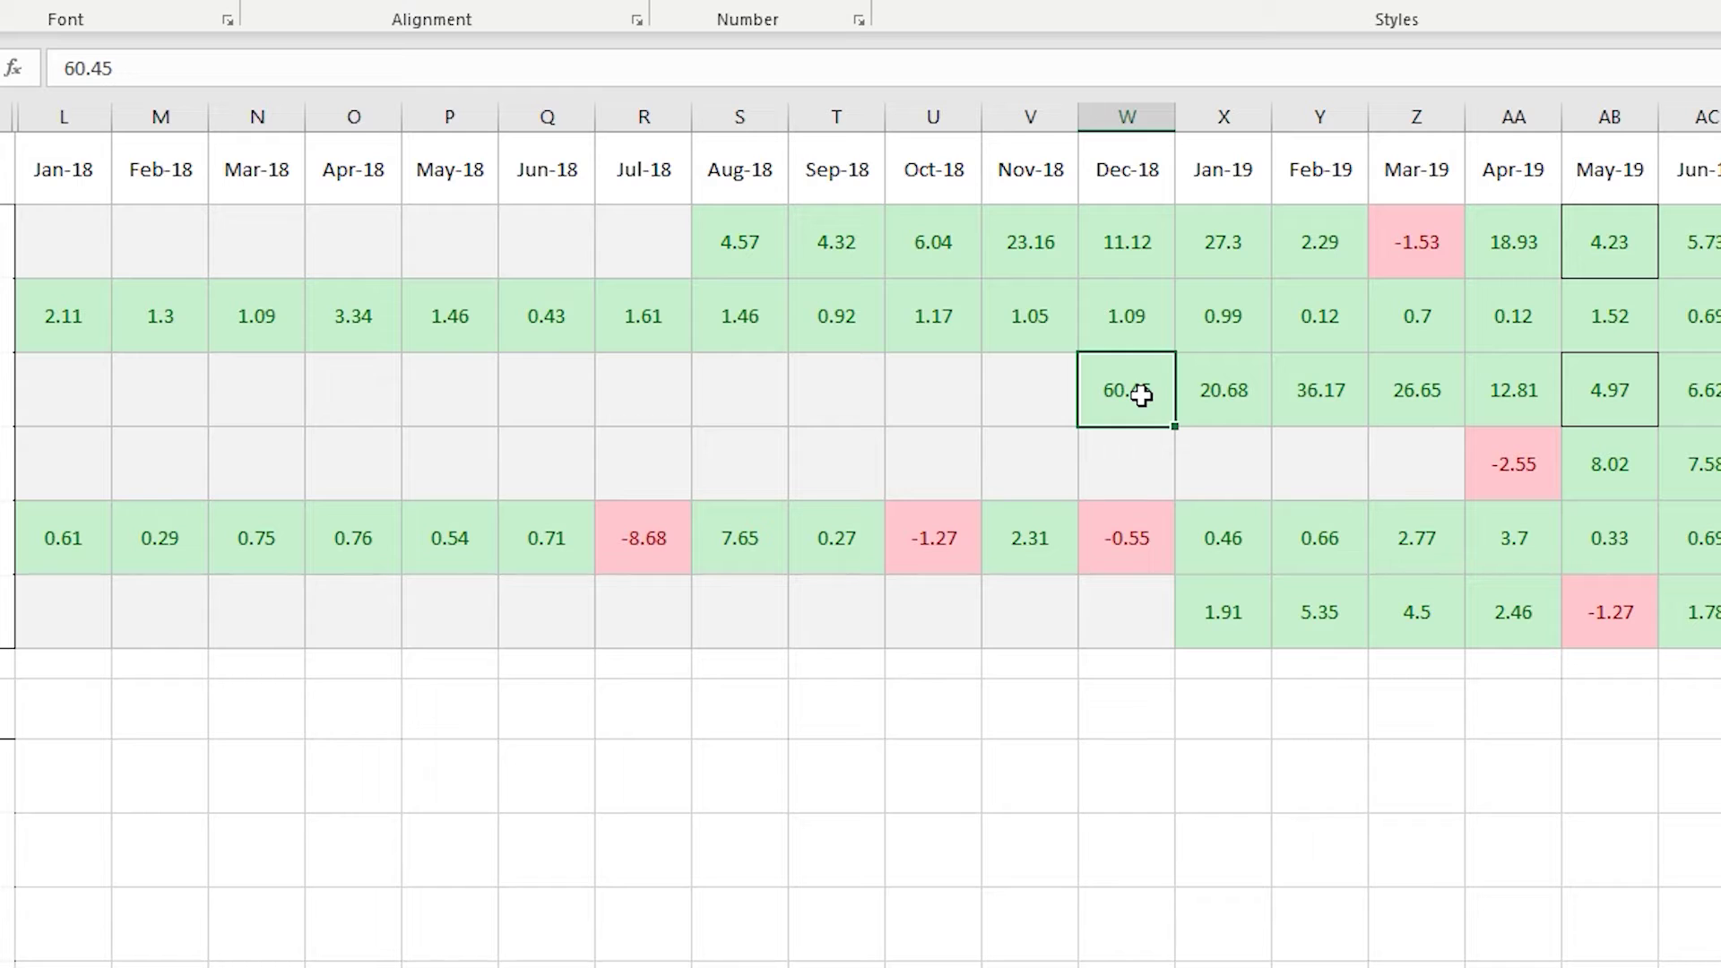
left_click(1532, 473)
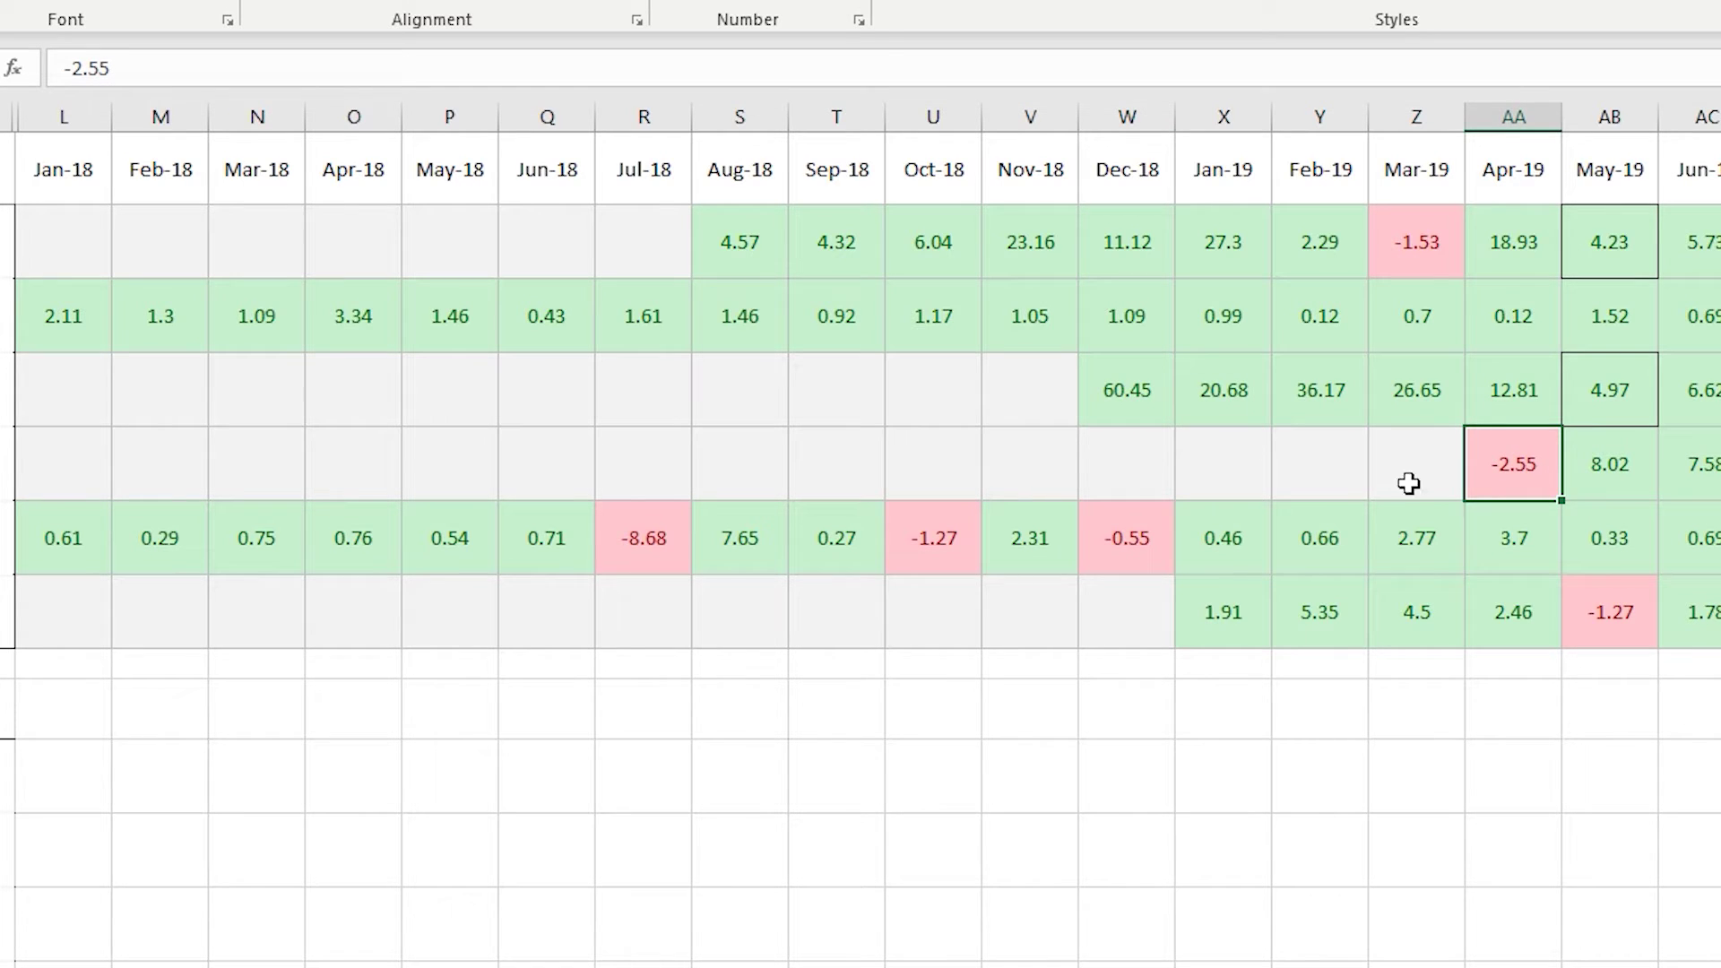
left_click(59, 554)
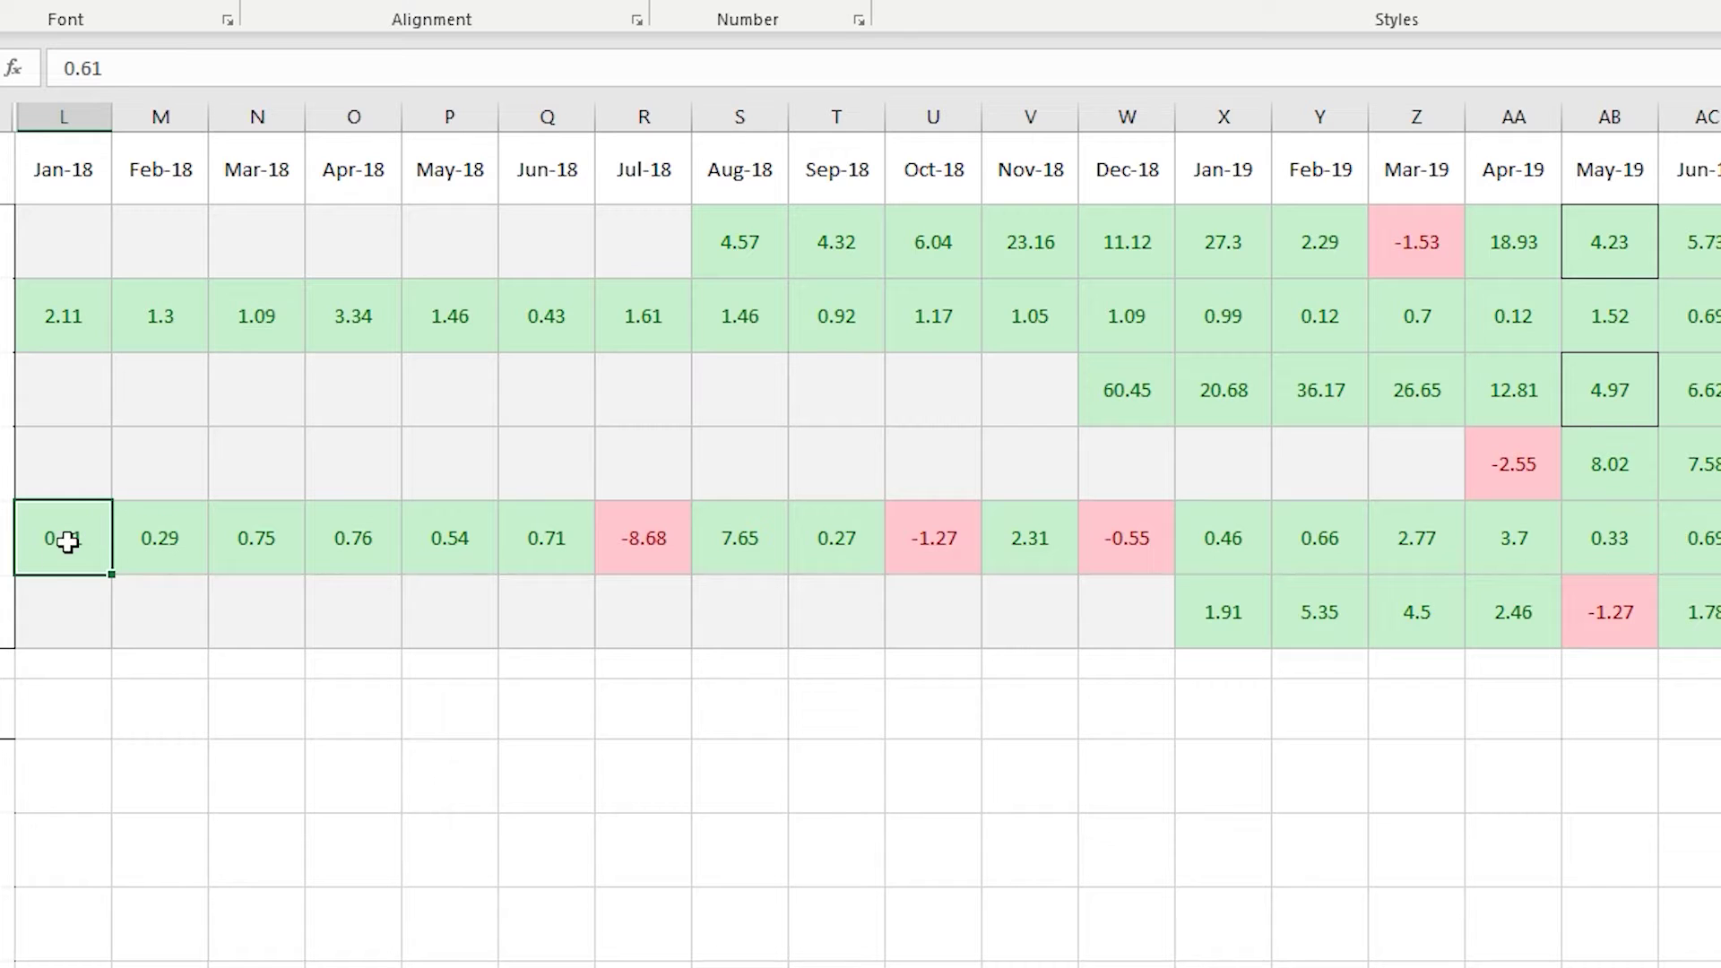
left_click(1248, 618)
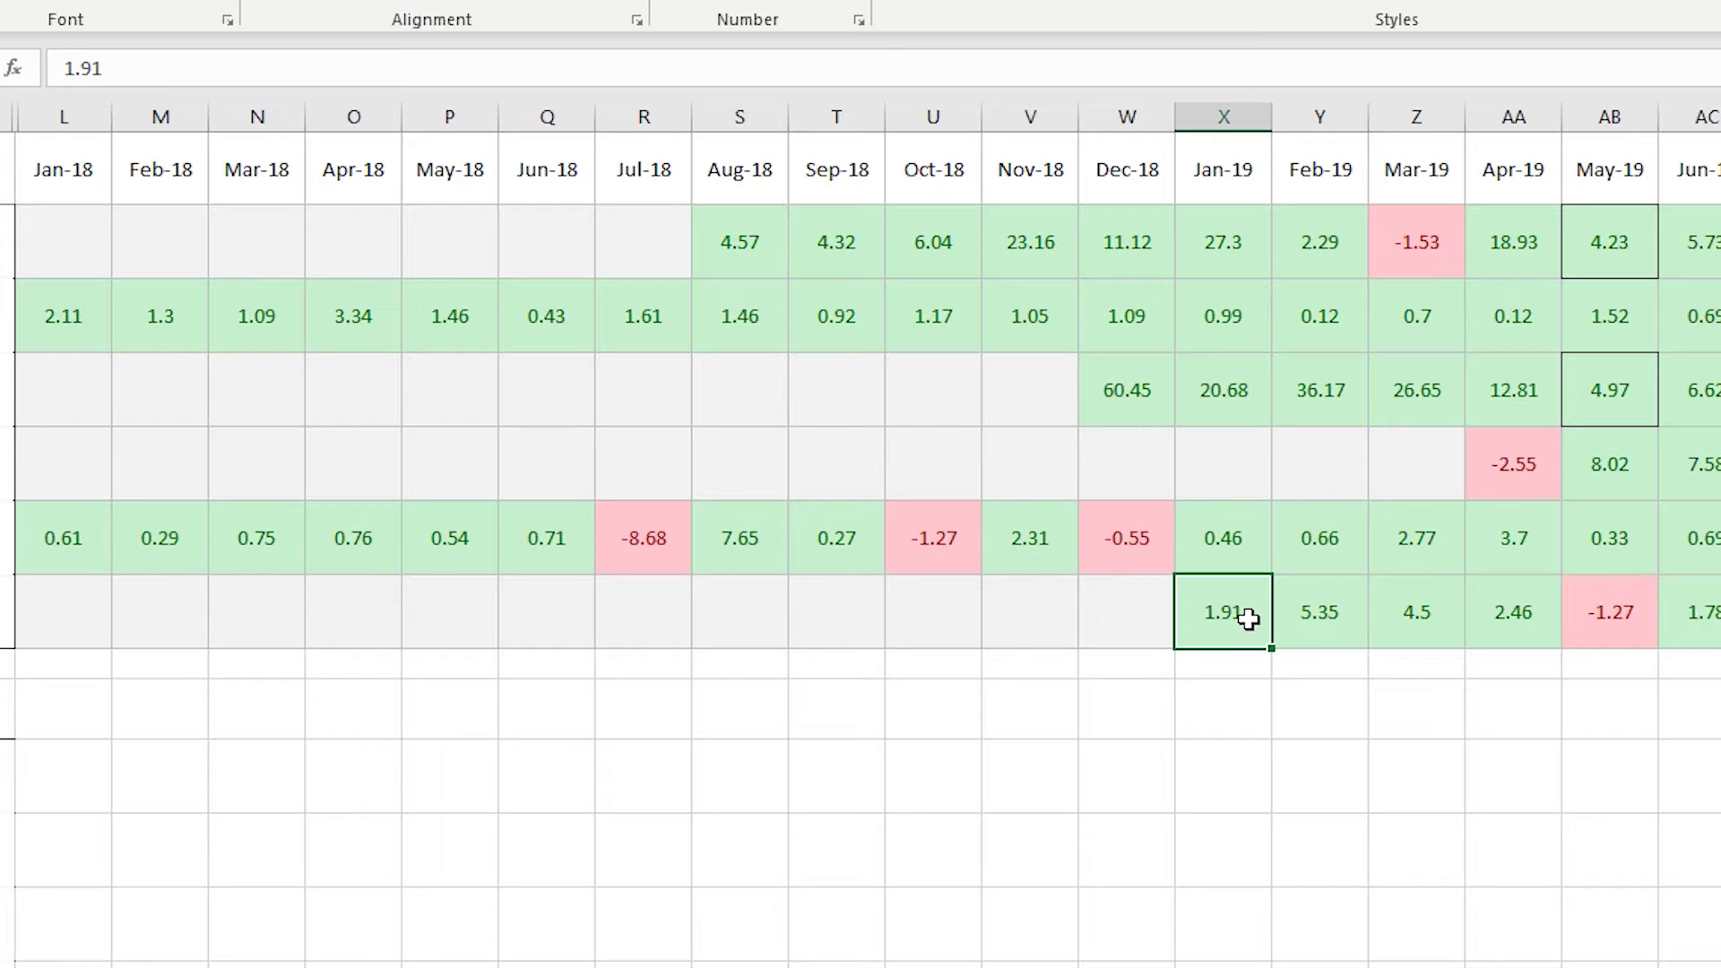
left_click(1207, 686)
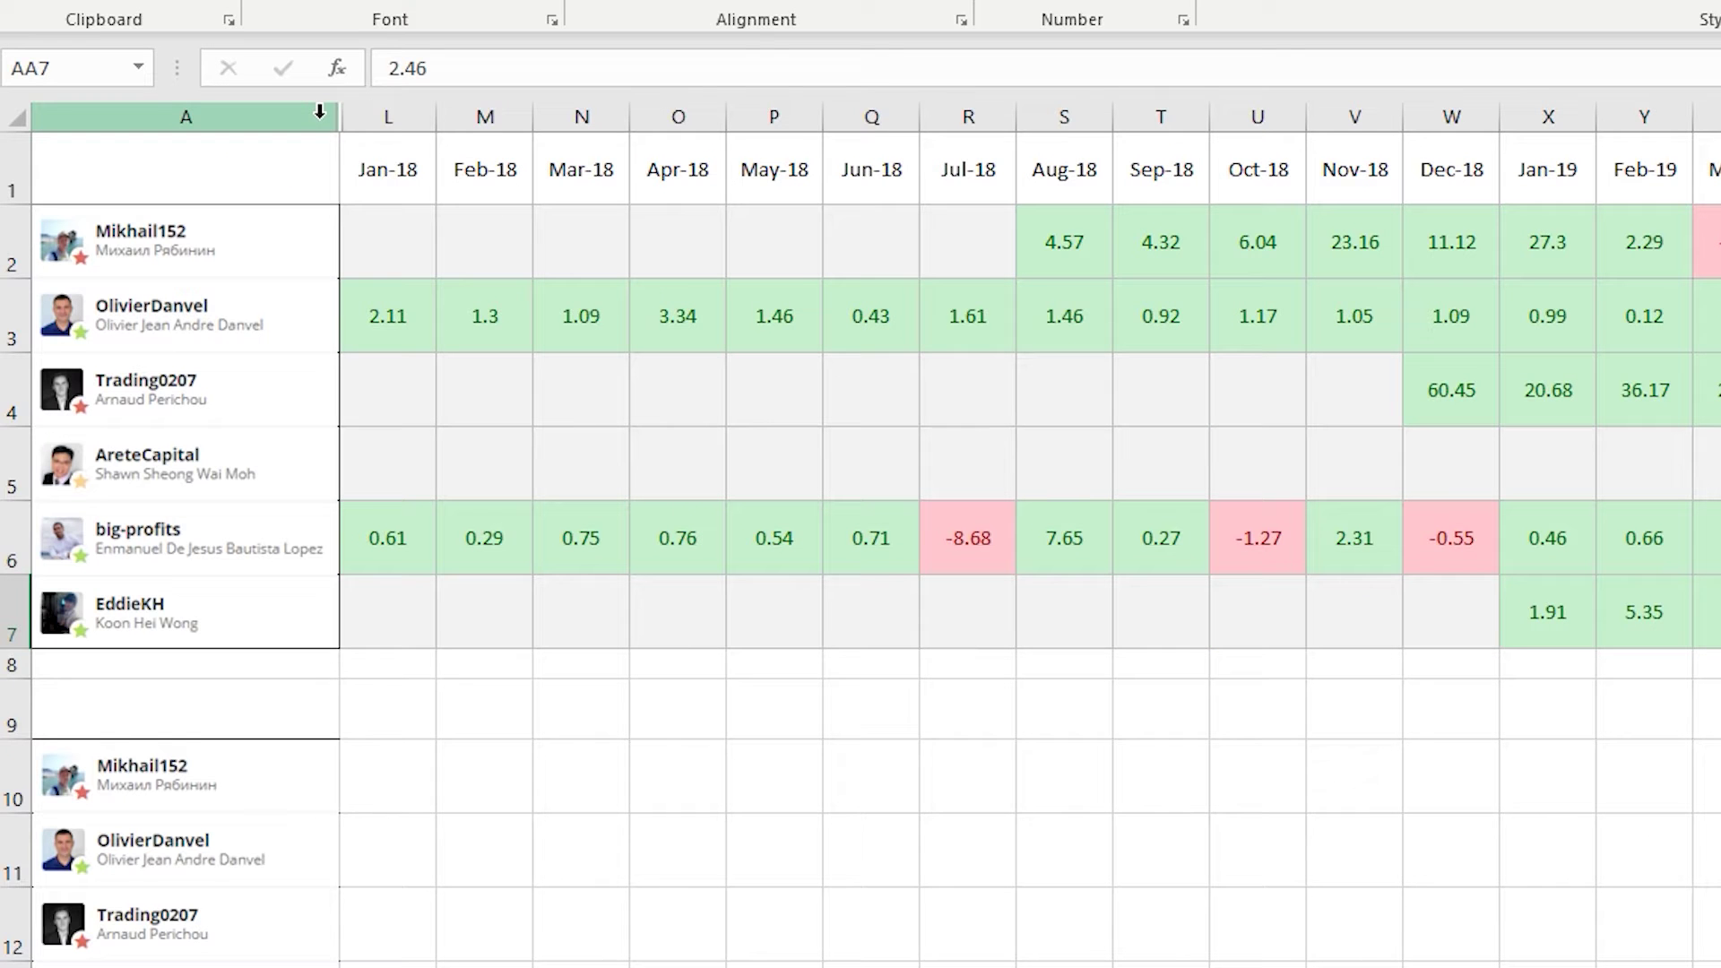
- Unhide the hidden columns between columns A and L
left_click_drag(320, 115, 372, 115)
right_click(395, 117)
left_click(525, 716)
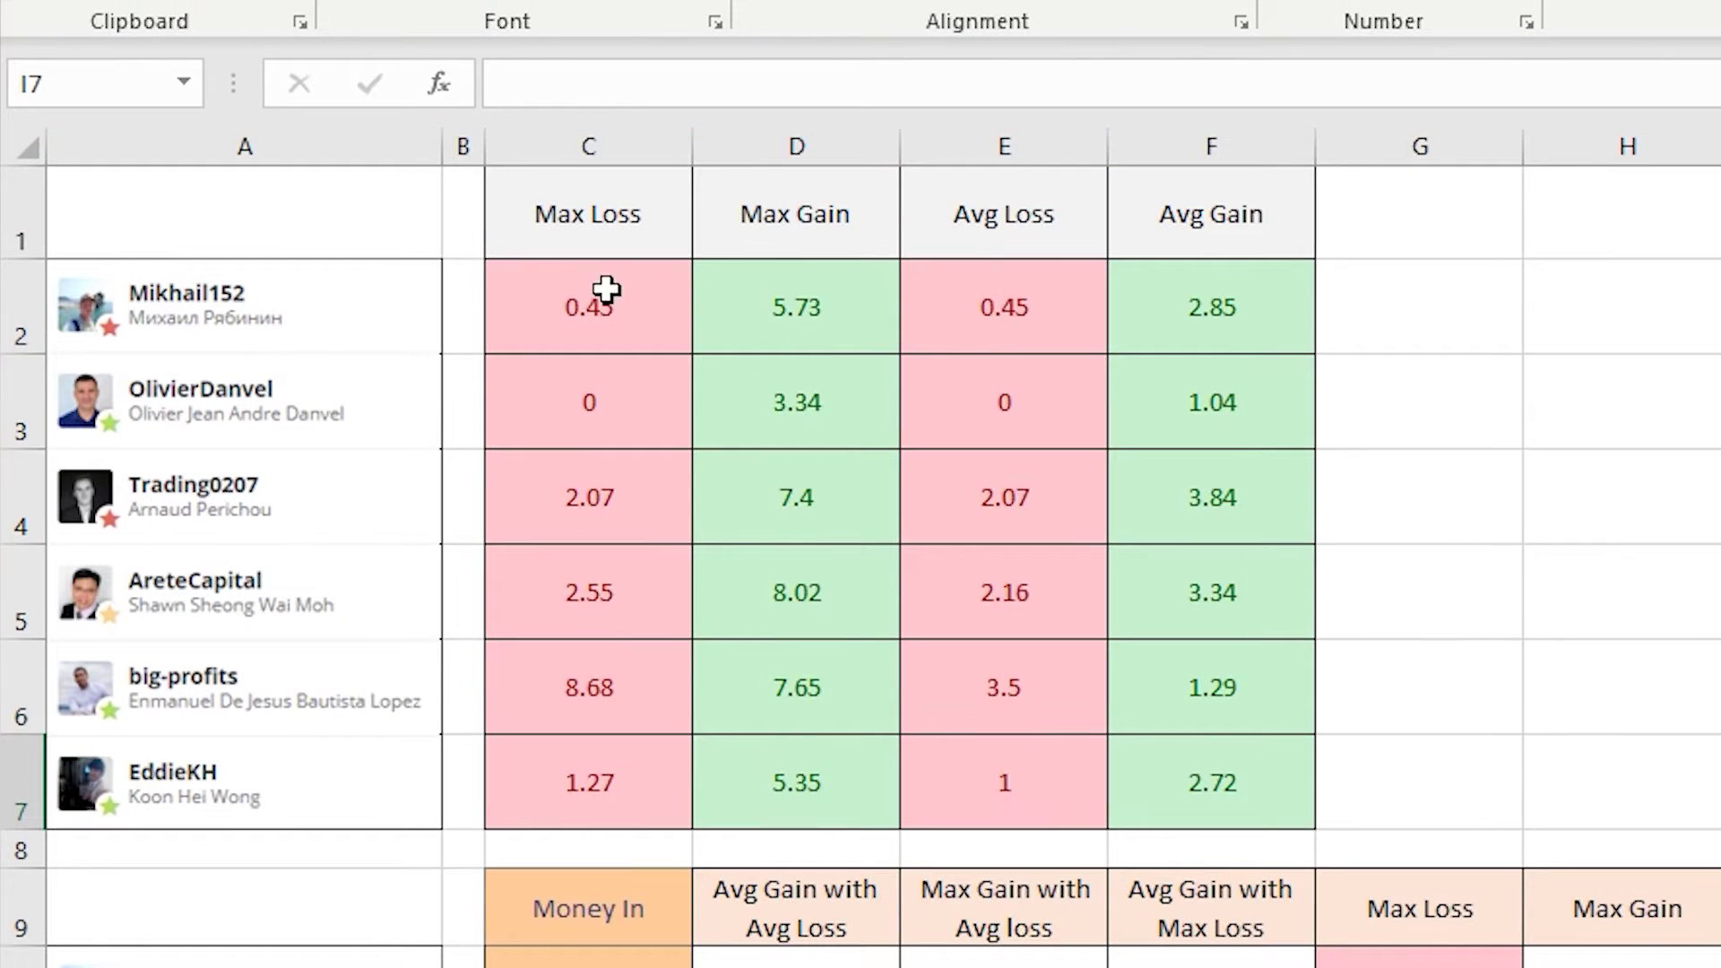
- Review the maximum and average loss and gain figures of all six traders in C2:F7
left_click_drag(606, 289, 1256, 783)
left_click(1494, 765)
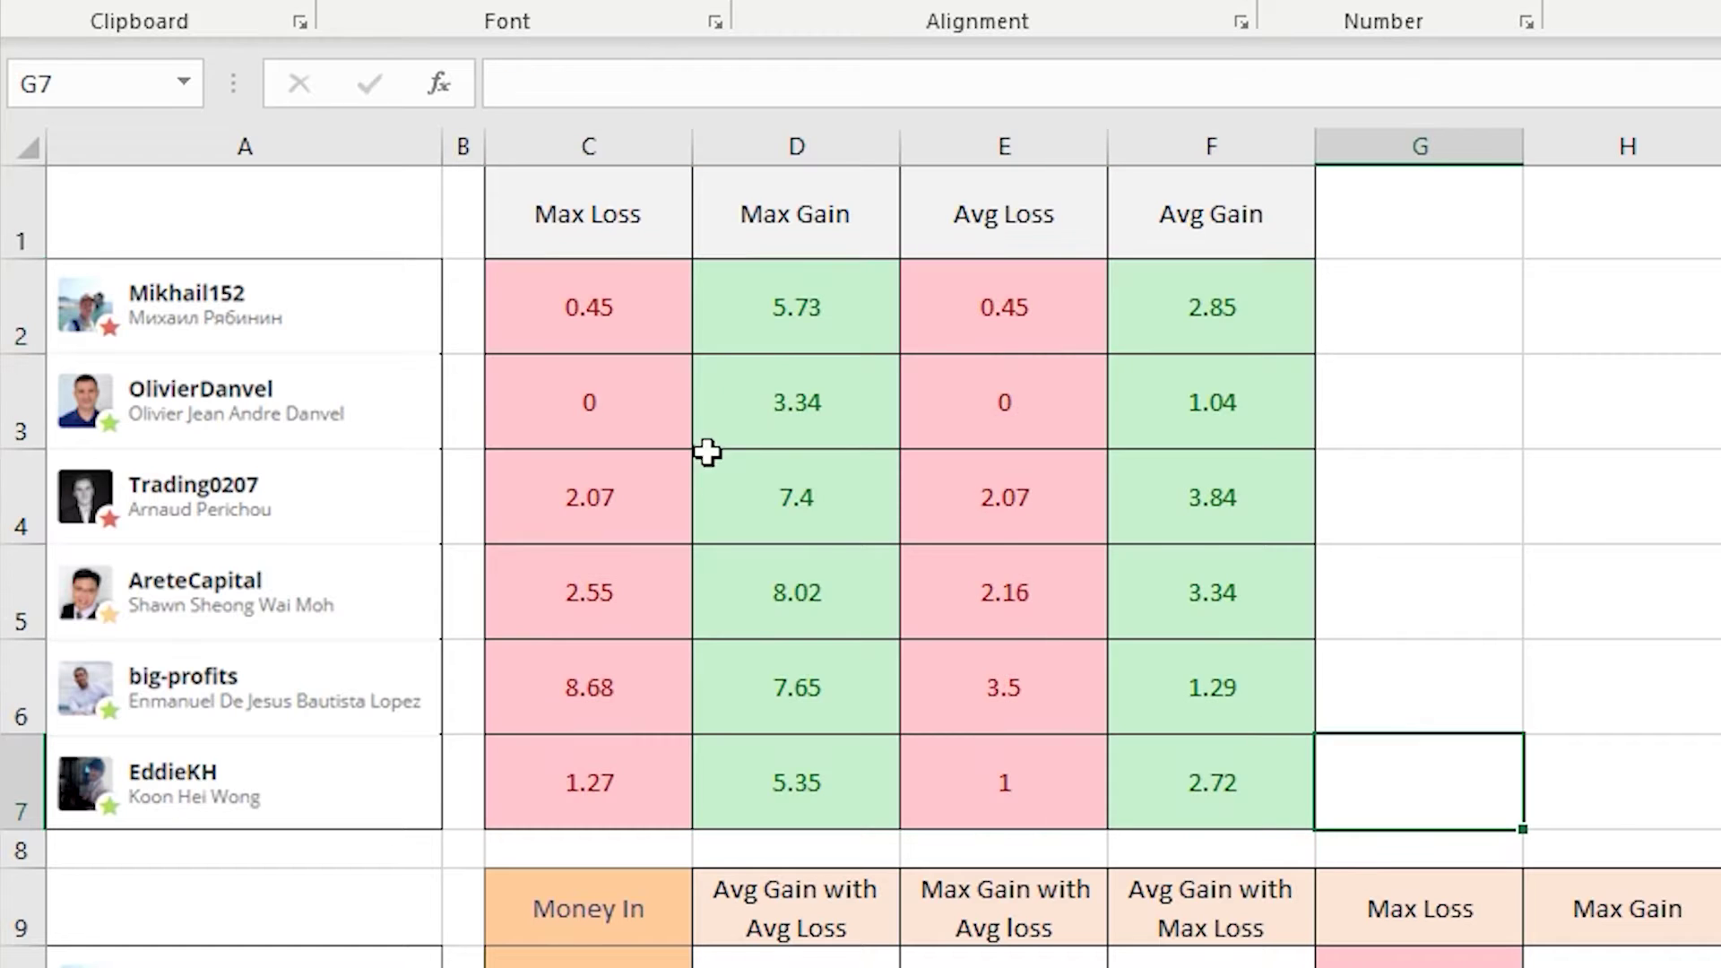
left_click(616, 285)
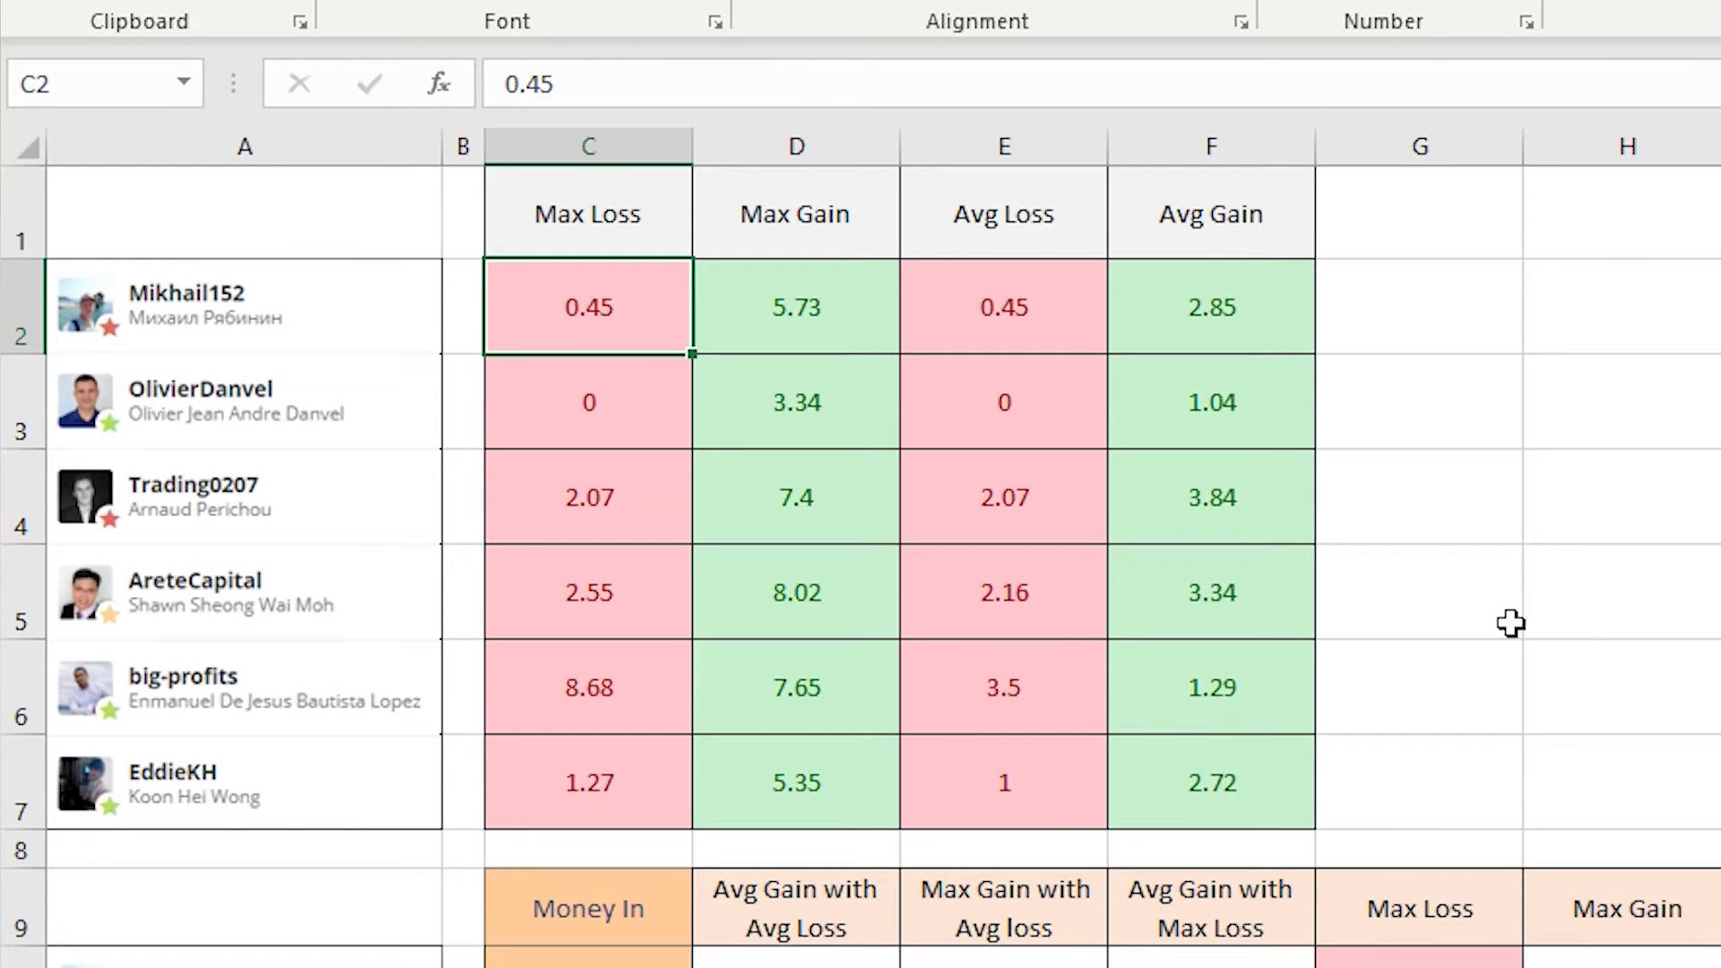
- Highlight rows 2 and 4 together and inspect row 2's Mar-19 and May-19 returns
left_click(27, 305)
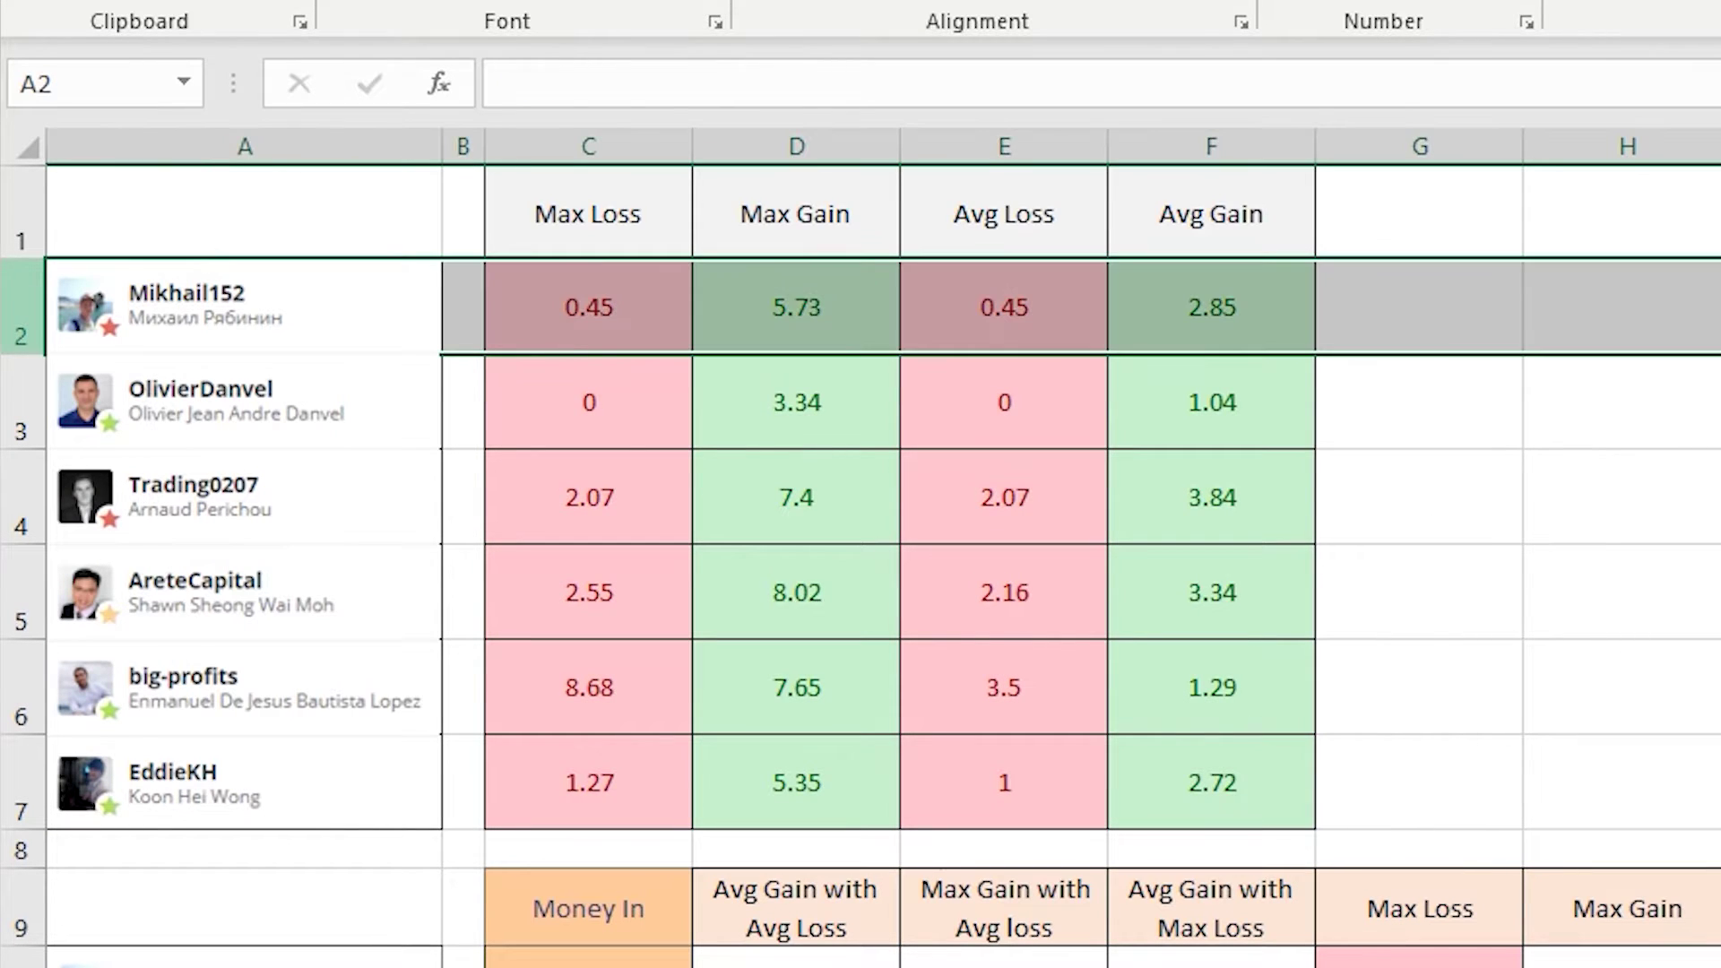
left_click(23, 497, "ctrl")
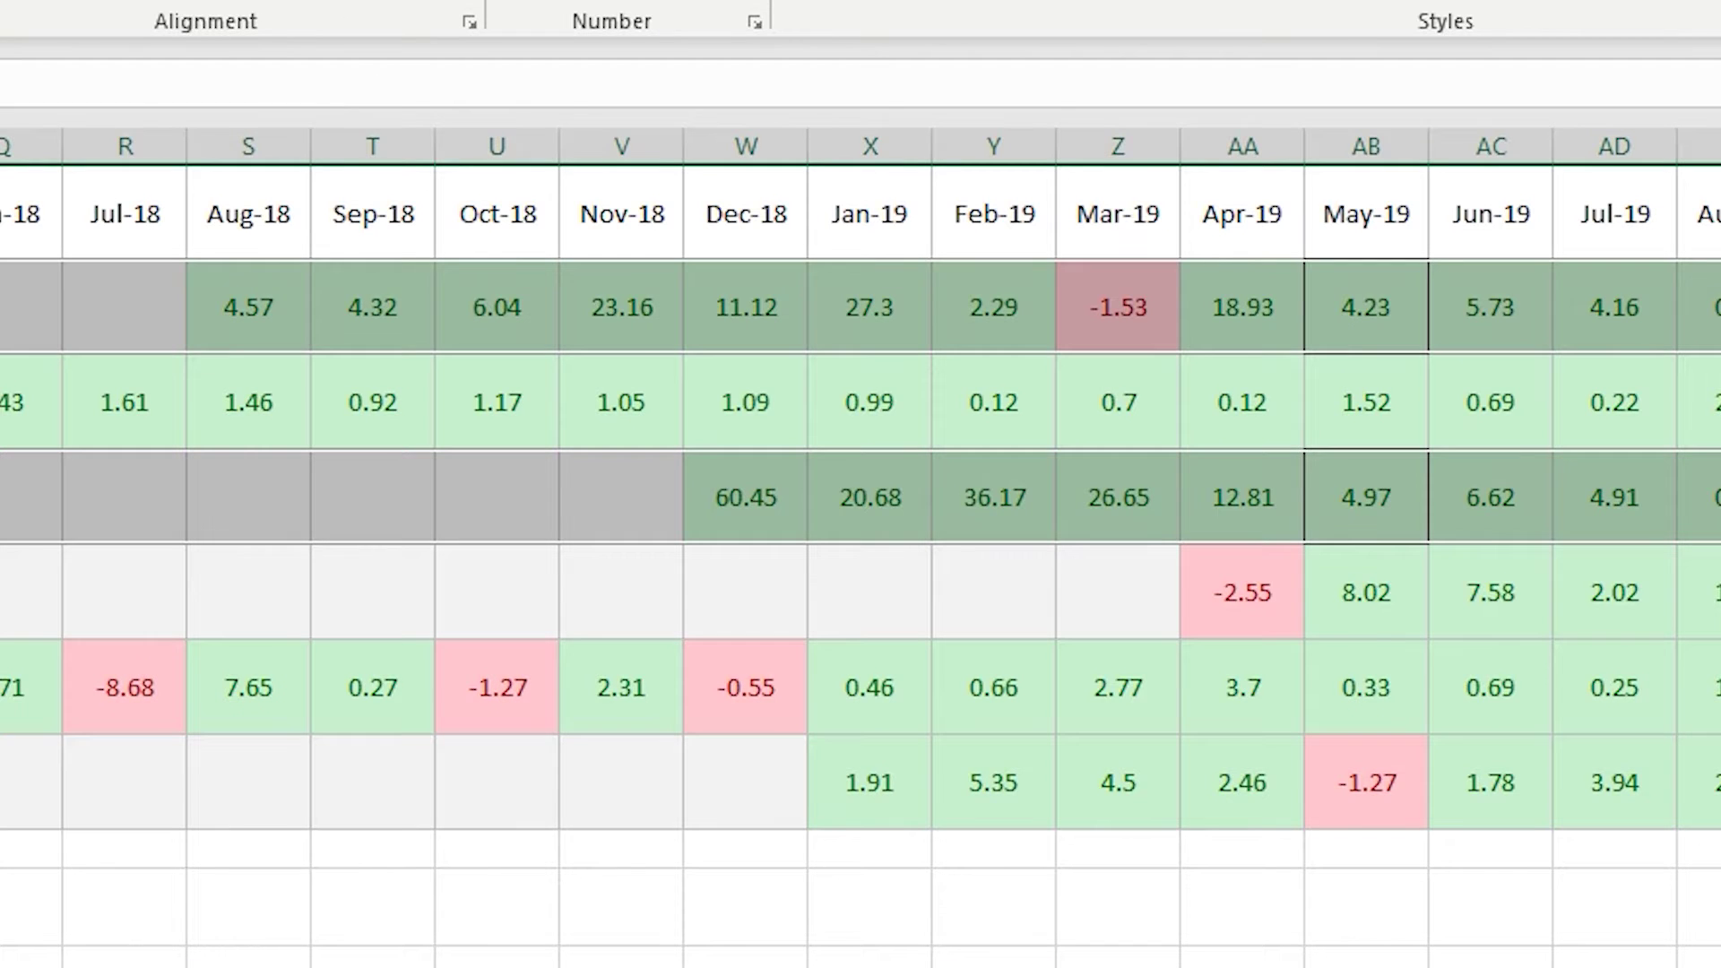
left_click(1118, 307)
left_click(1375, 307)
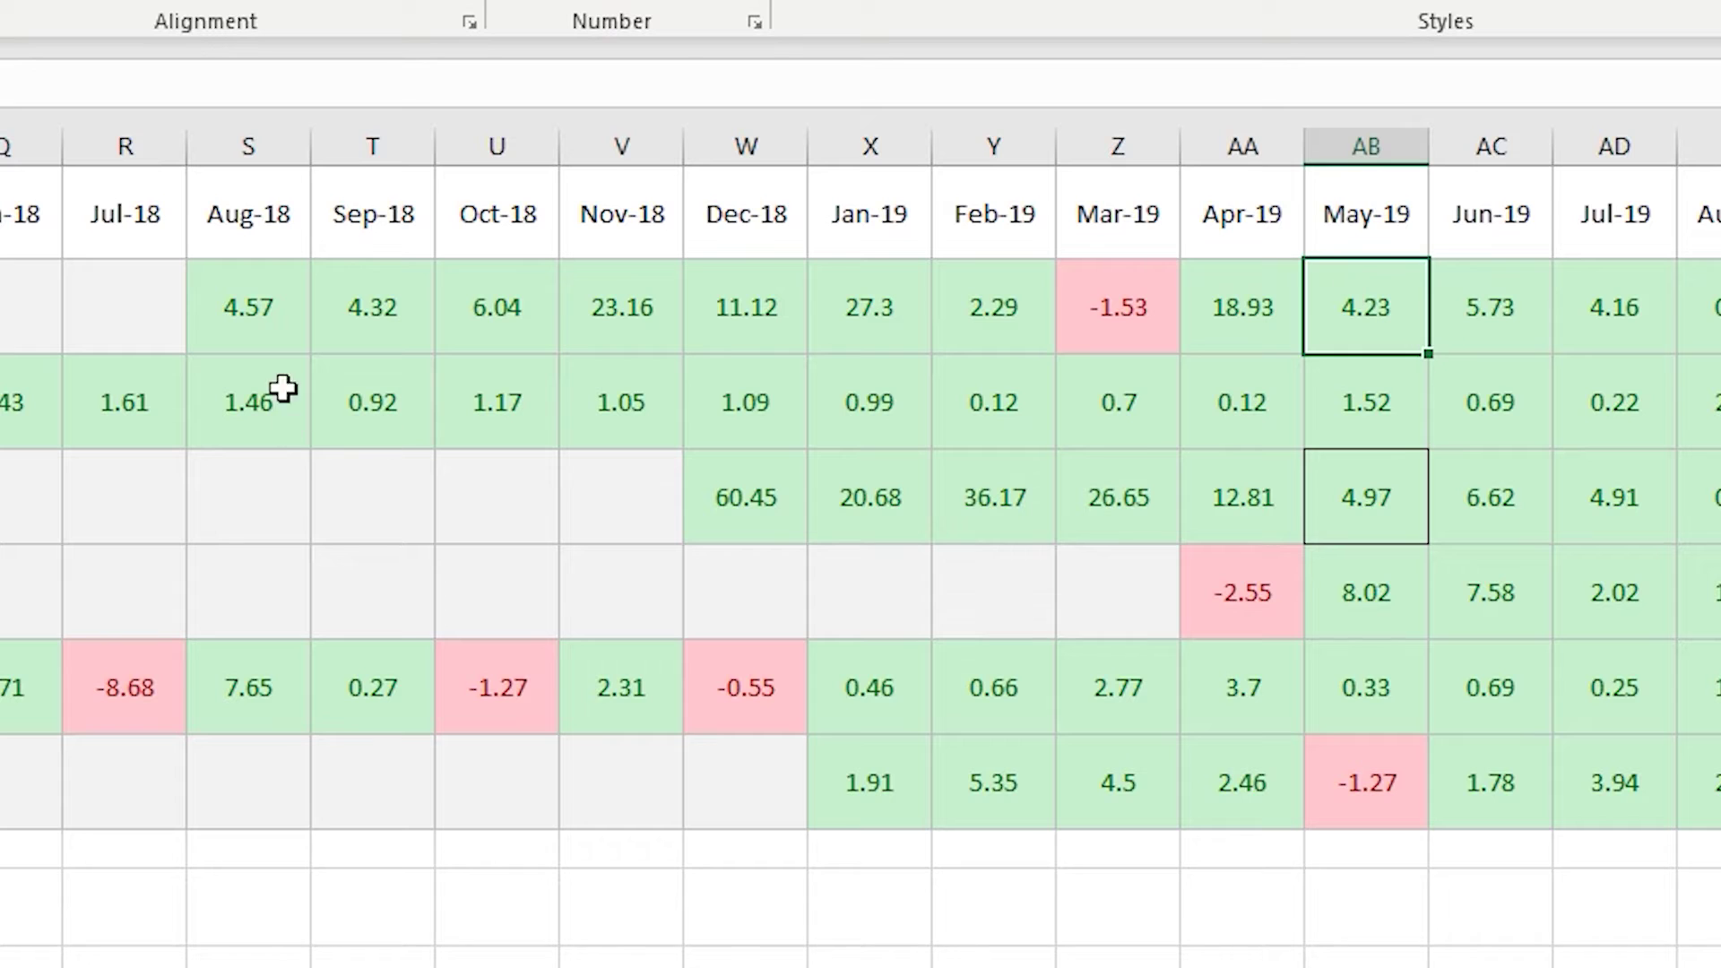
- Examine row 2's monthly returns from Aug-18 to Apr-19 and from May-19 onwards
left_click_drag(232, 308, 1210, 308)
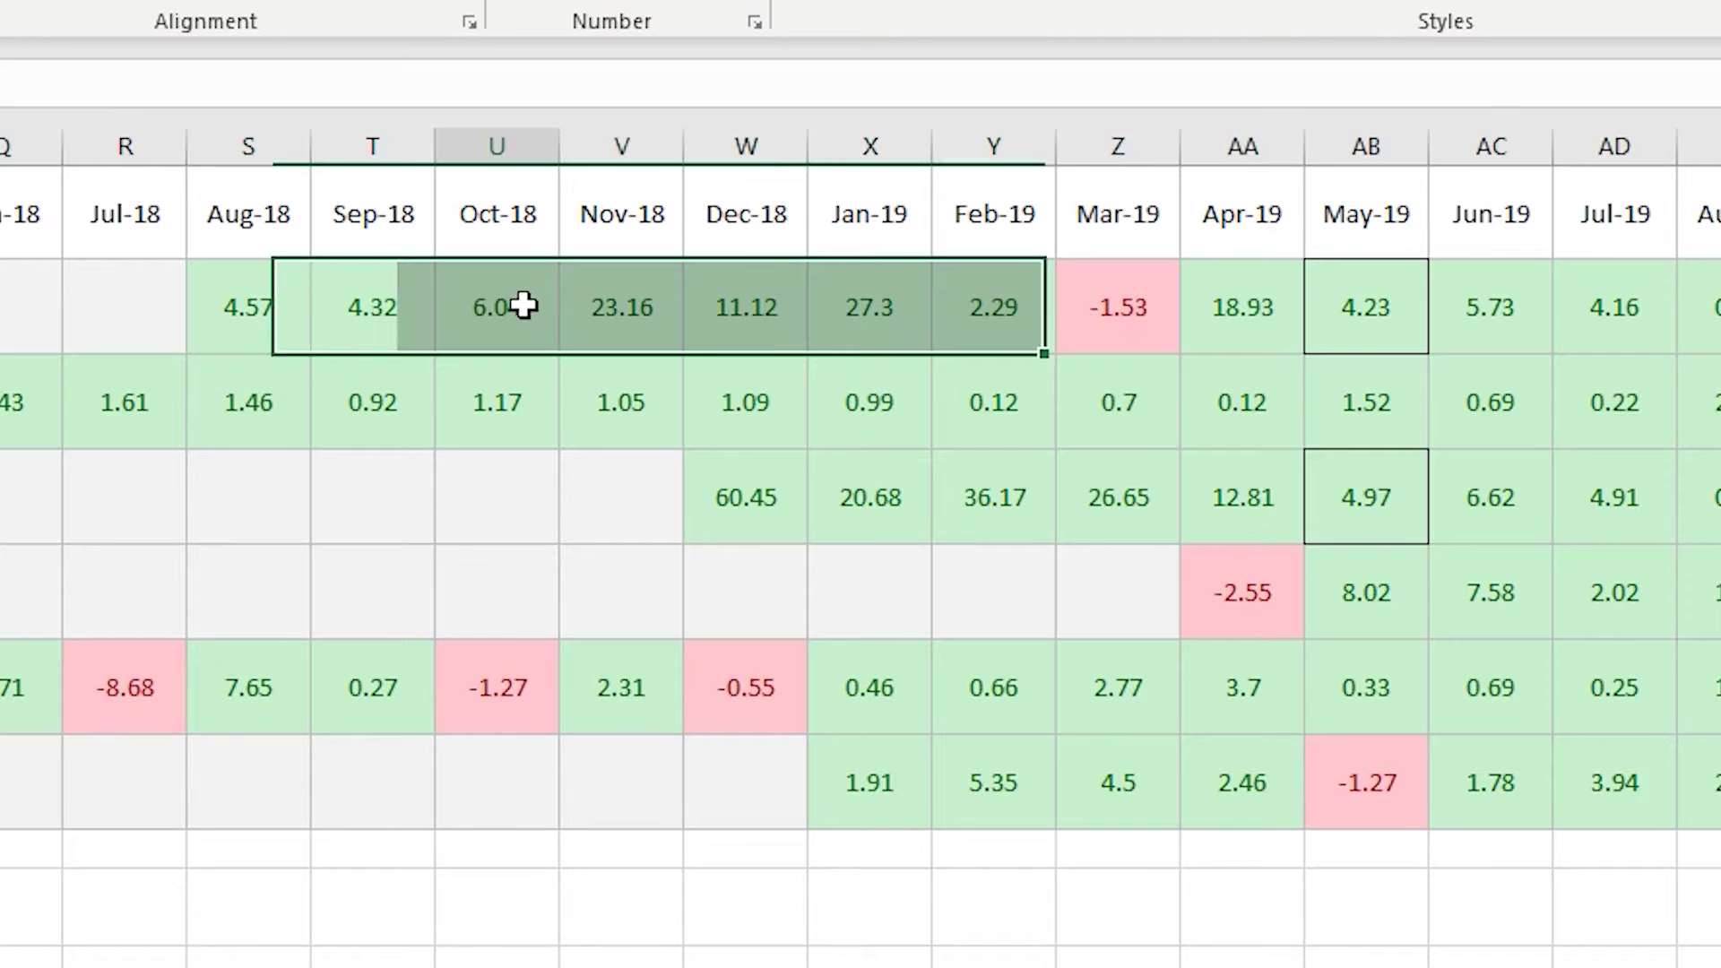
left_click(522, 307)
left_click_drag(626, 305, 1054, 314)
left_click(1237, 292)
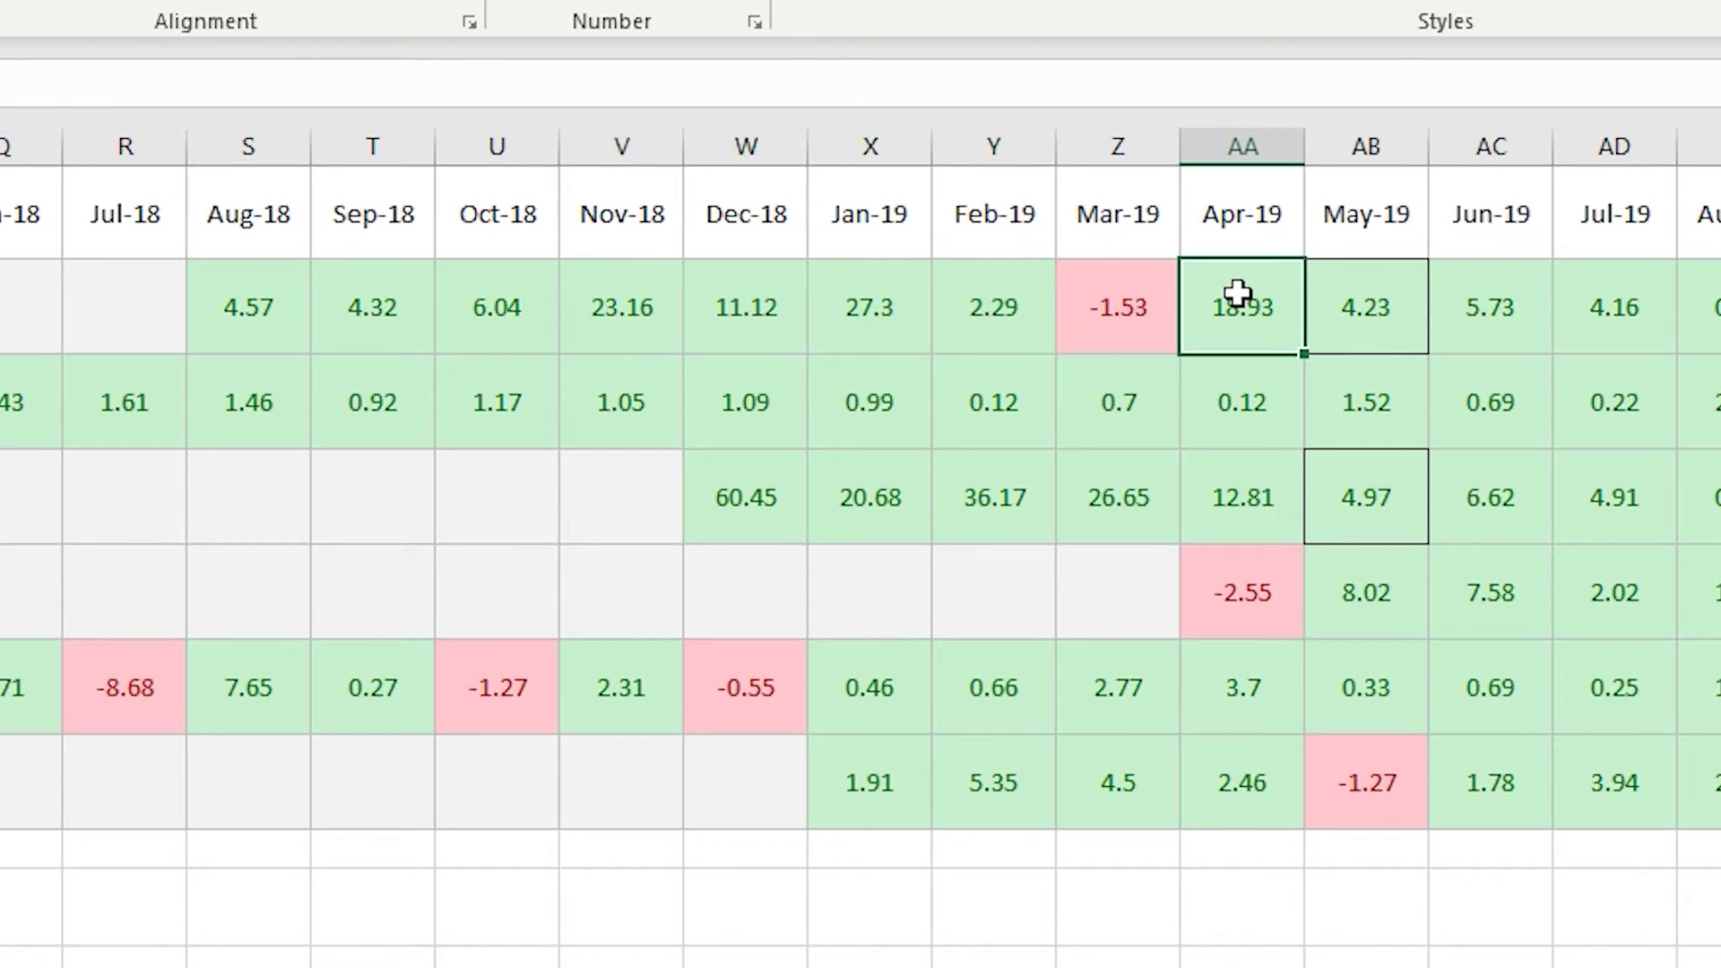
left_click_drag(1237, 292, 538, 285)
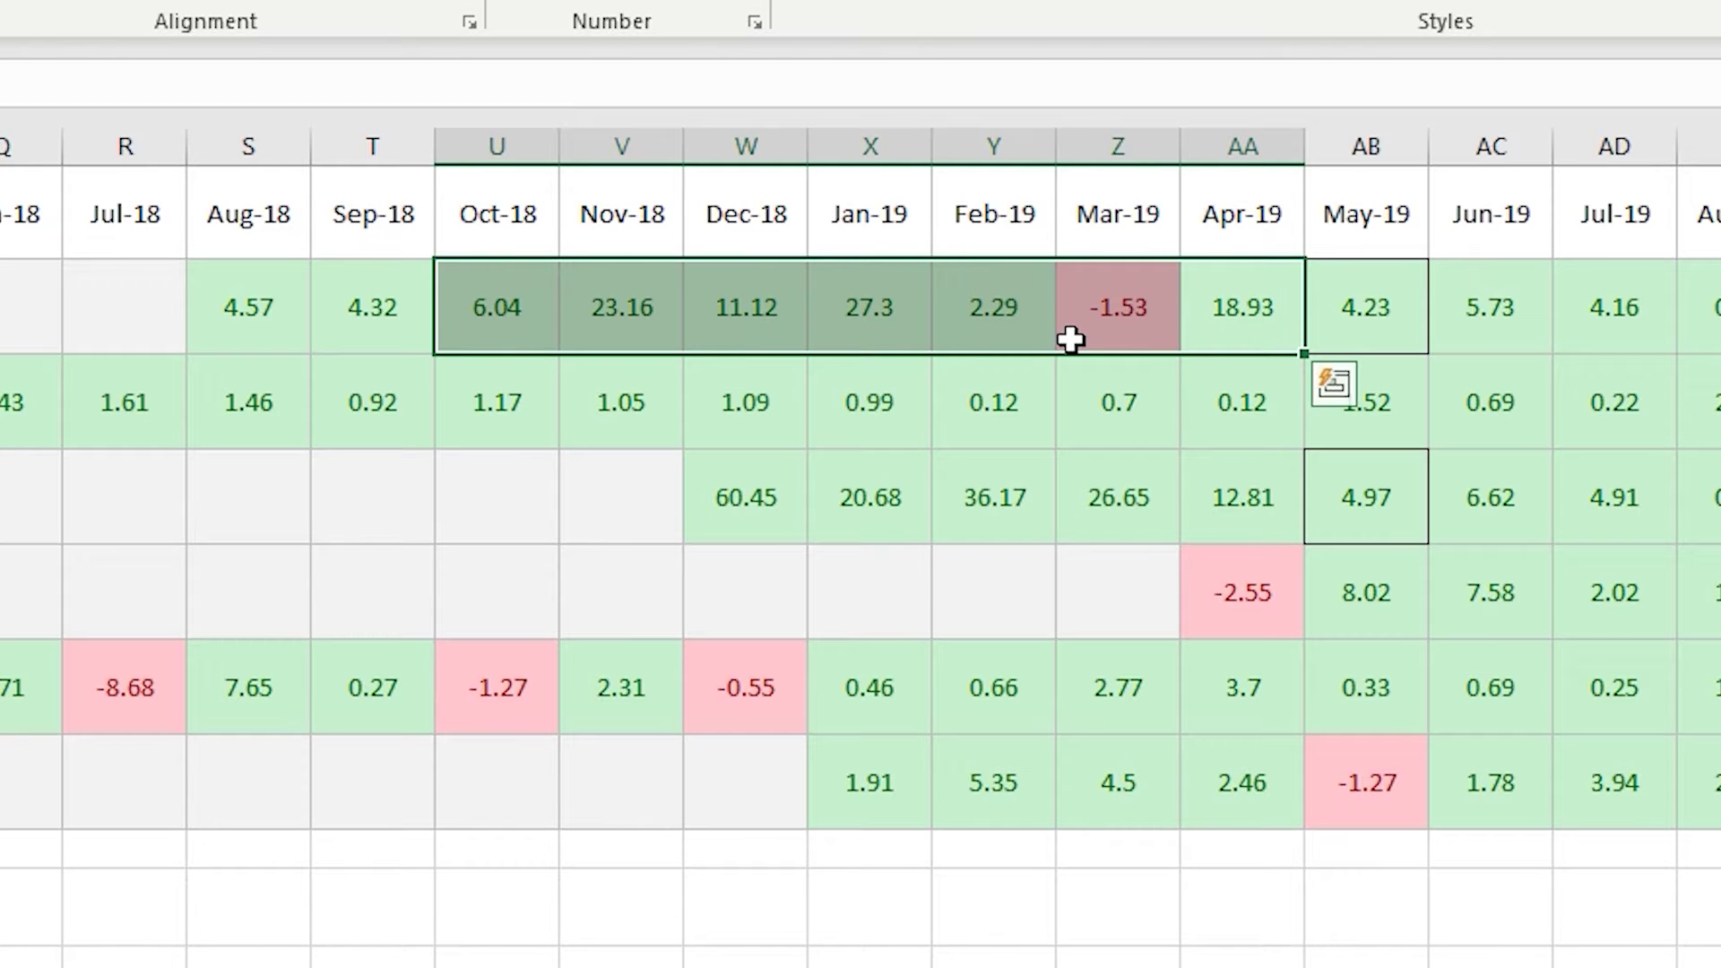
left_click(1488, 328)
left_click(1409, 307)
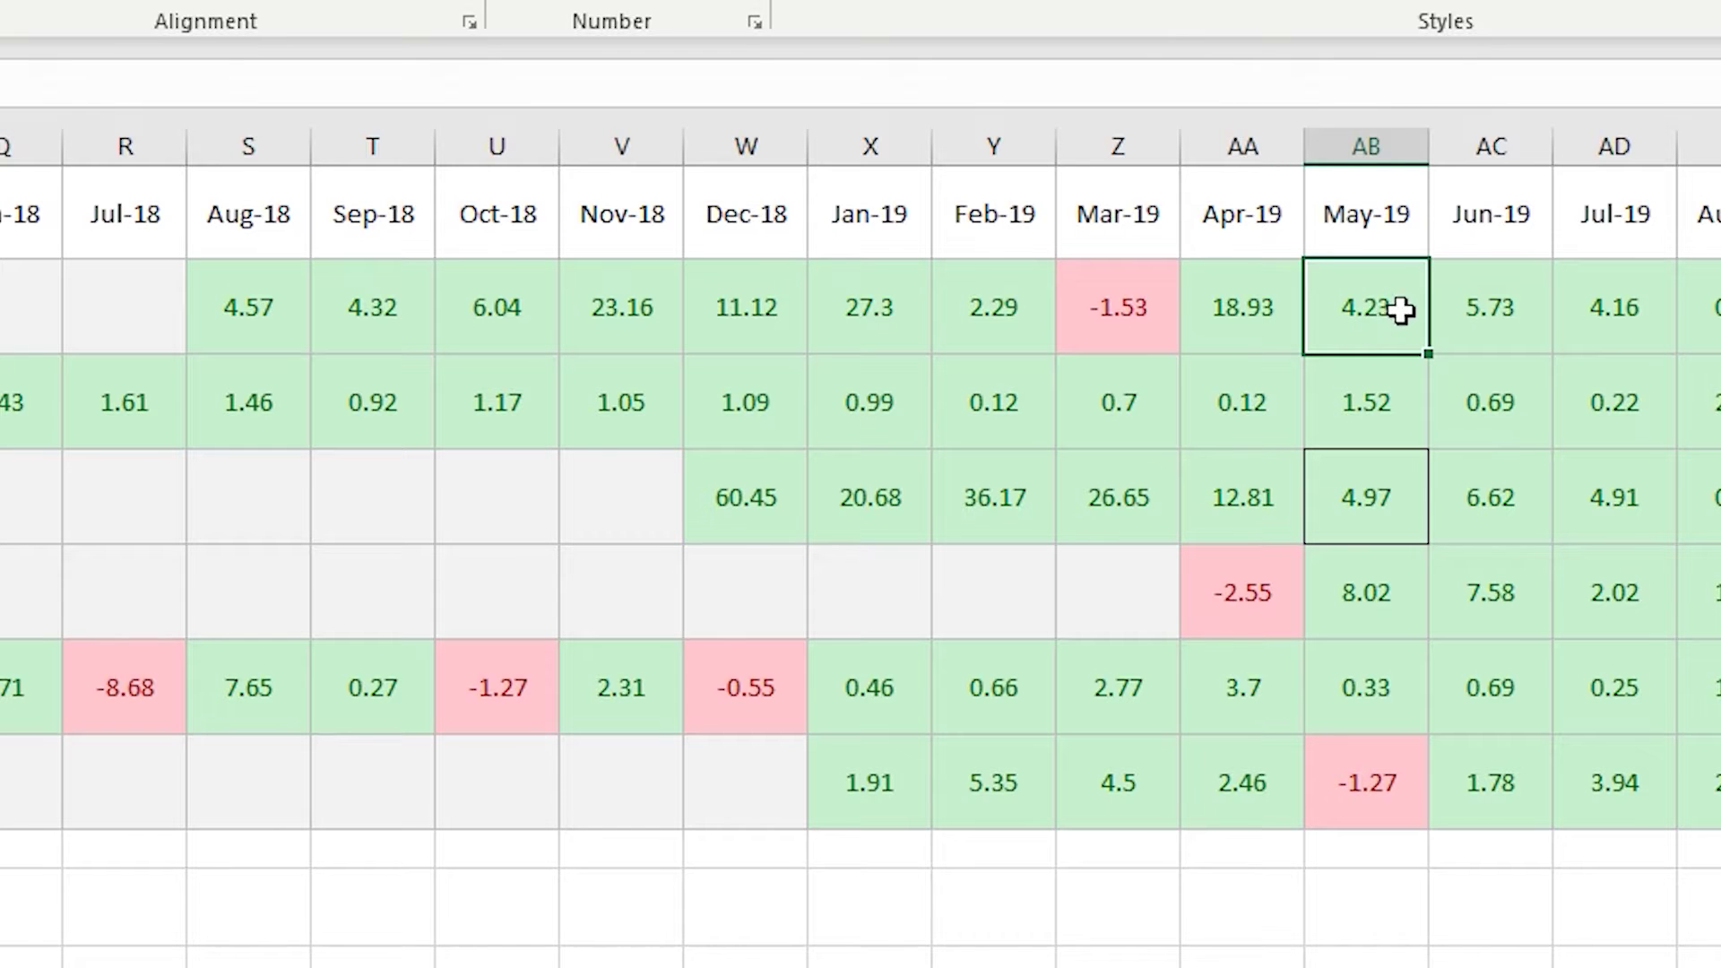
left_click_drag(928, 306, 1720, 323)
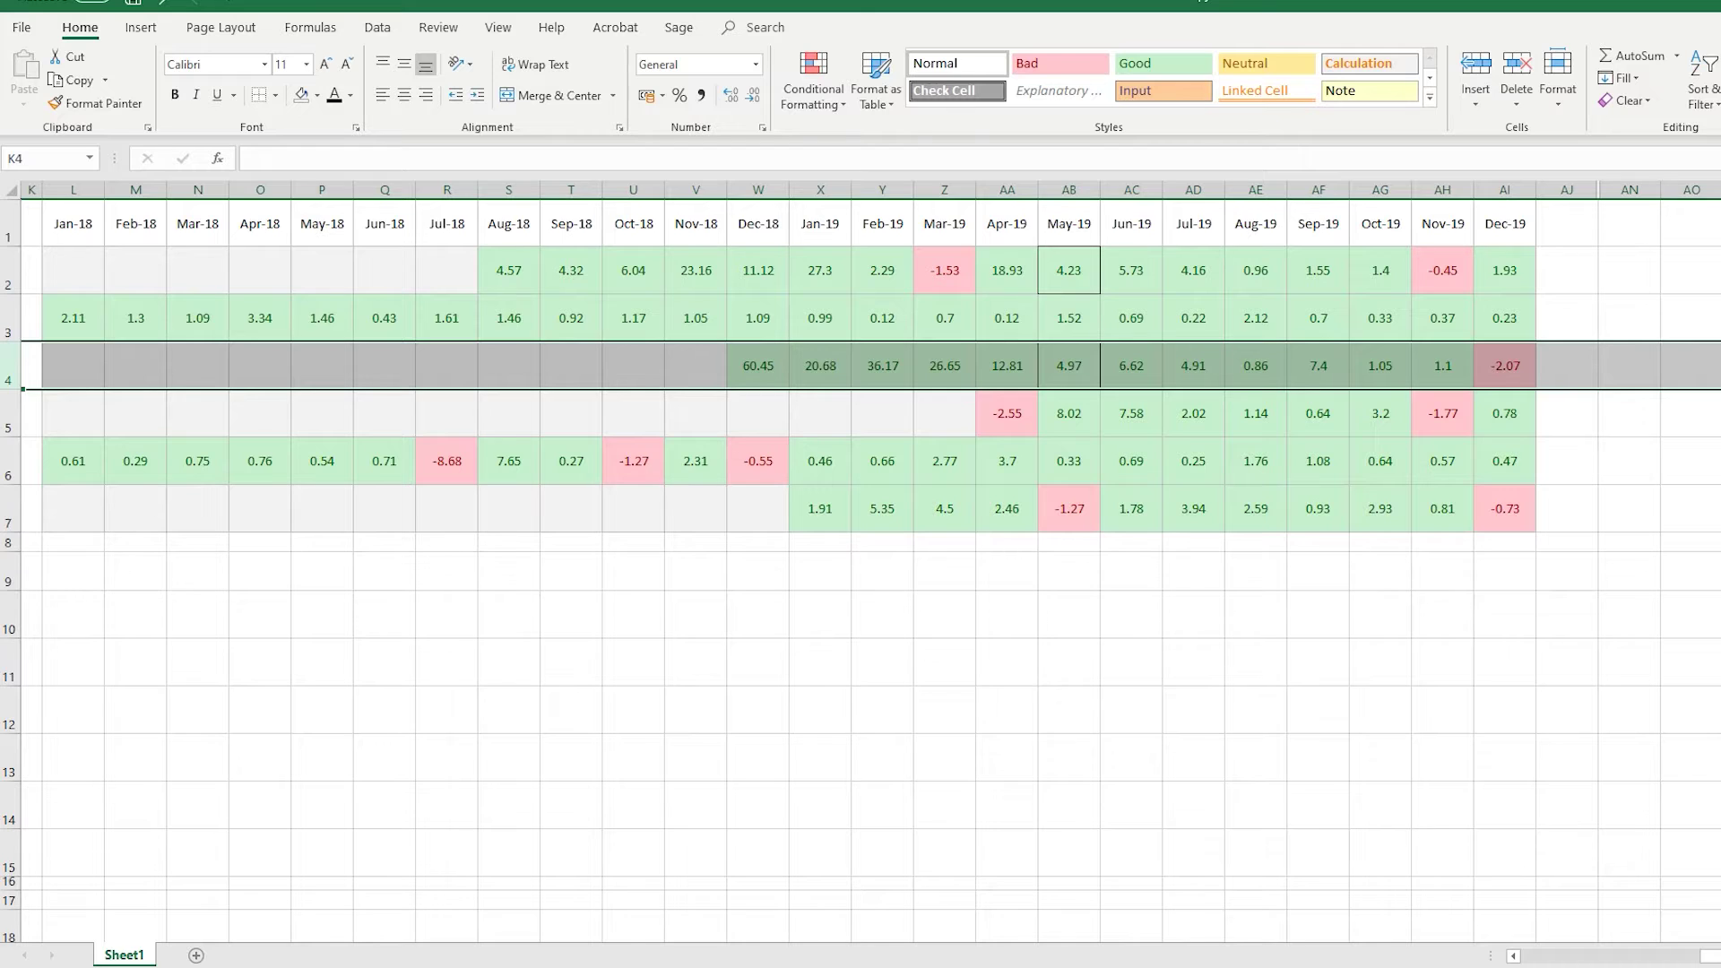
- Examine row 4's monthly returns from Dec-18 to Apr-19, highlighting those month columns as well
mouse_move(1716, 957)
left_mouse_down()
mouse_move(1622, 962)
mouse_move(1708, 957)
left_mouse_up()
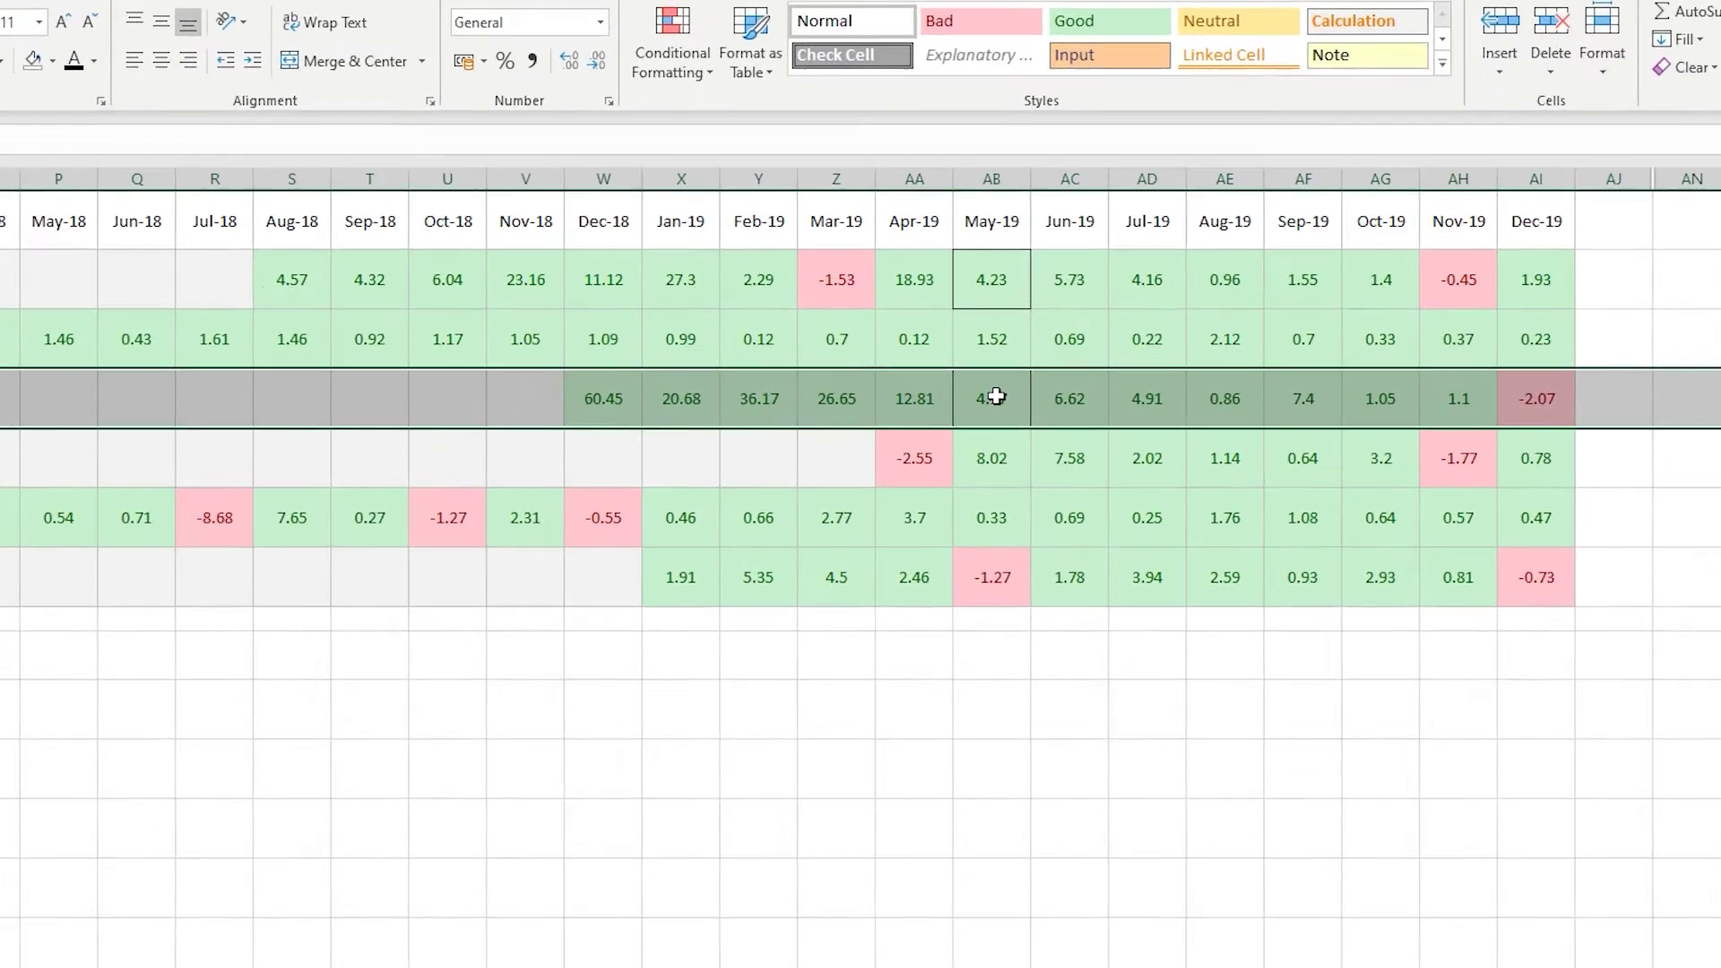
left_click(1071, 365)
left_click_drag(283, 462, 722, 461)
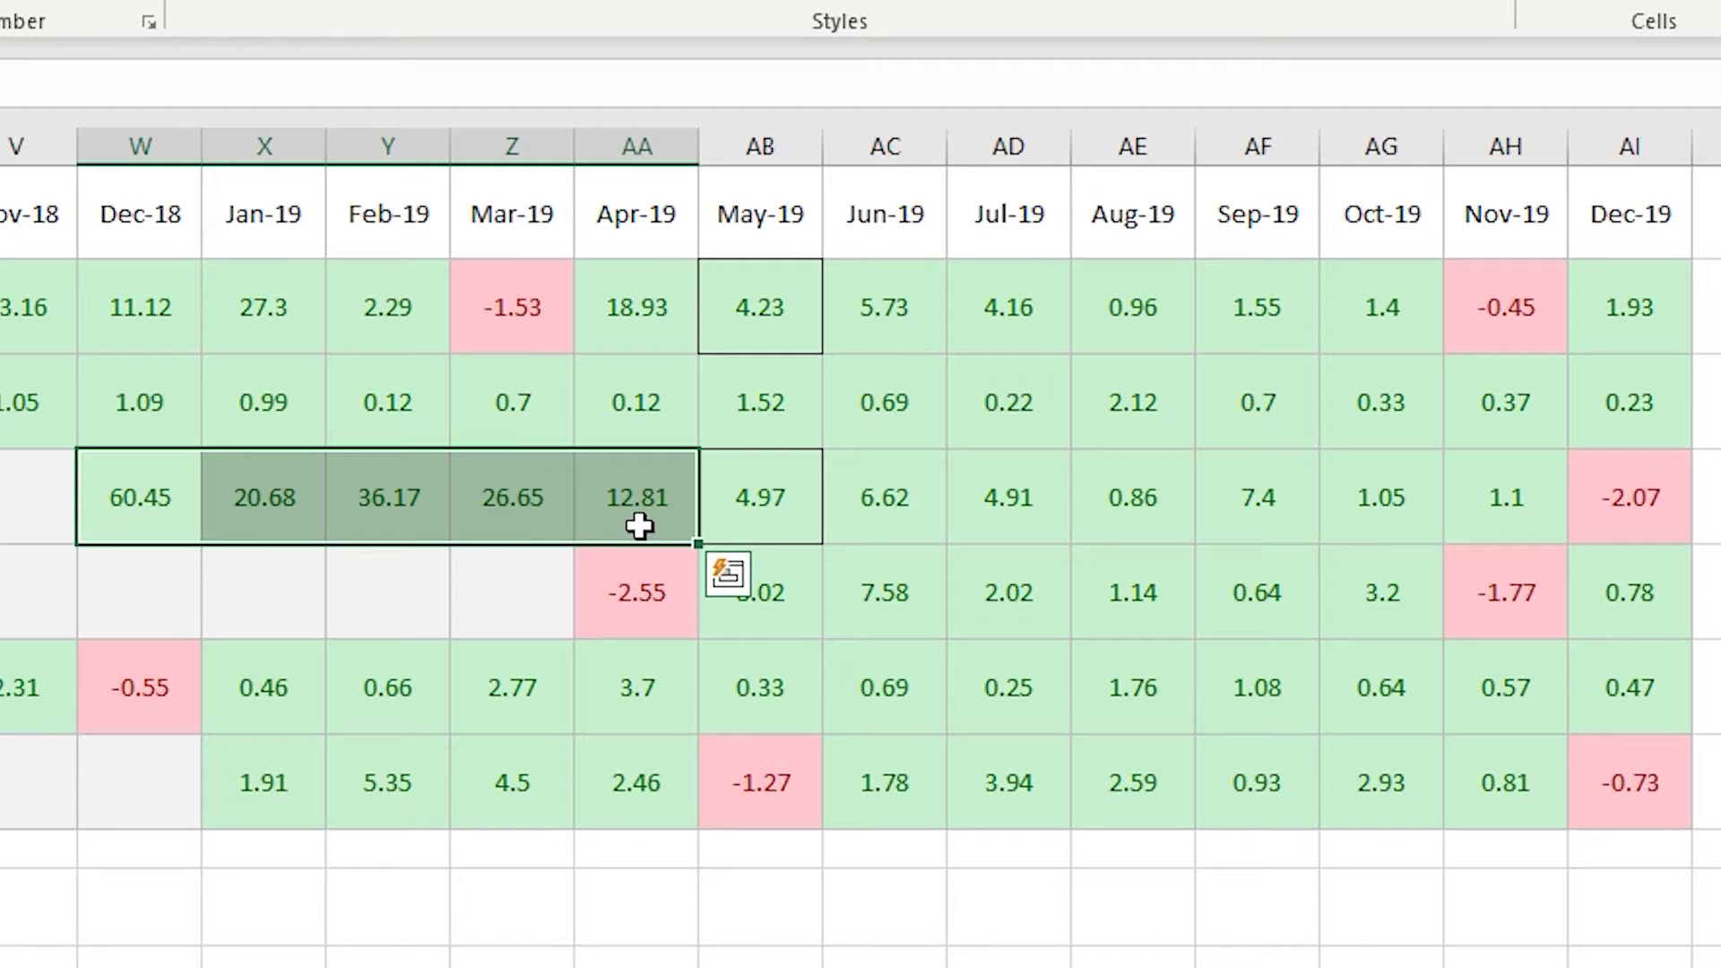
left_click(334, 560)
left_click_drag(135, 502, 632, 507)
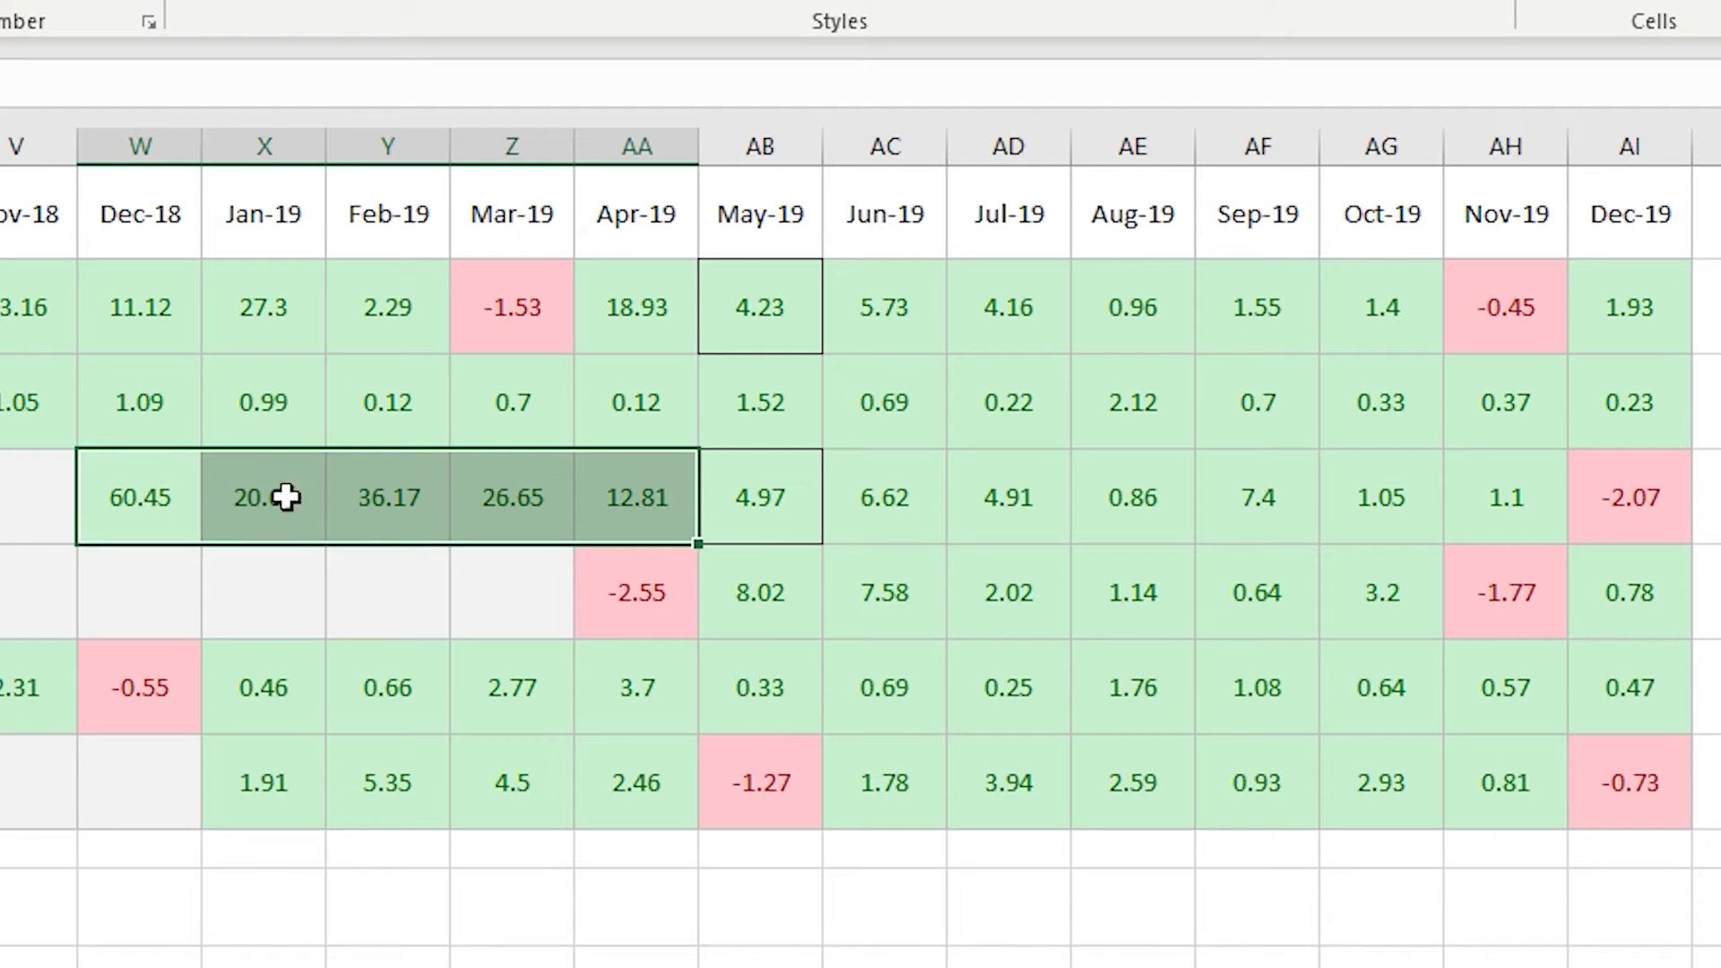
left_click_drag(145, 135, 641, 140)
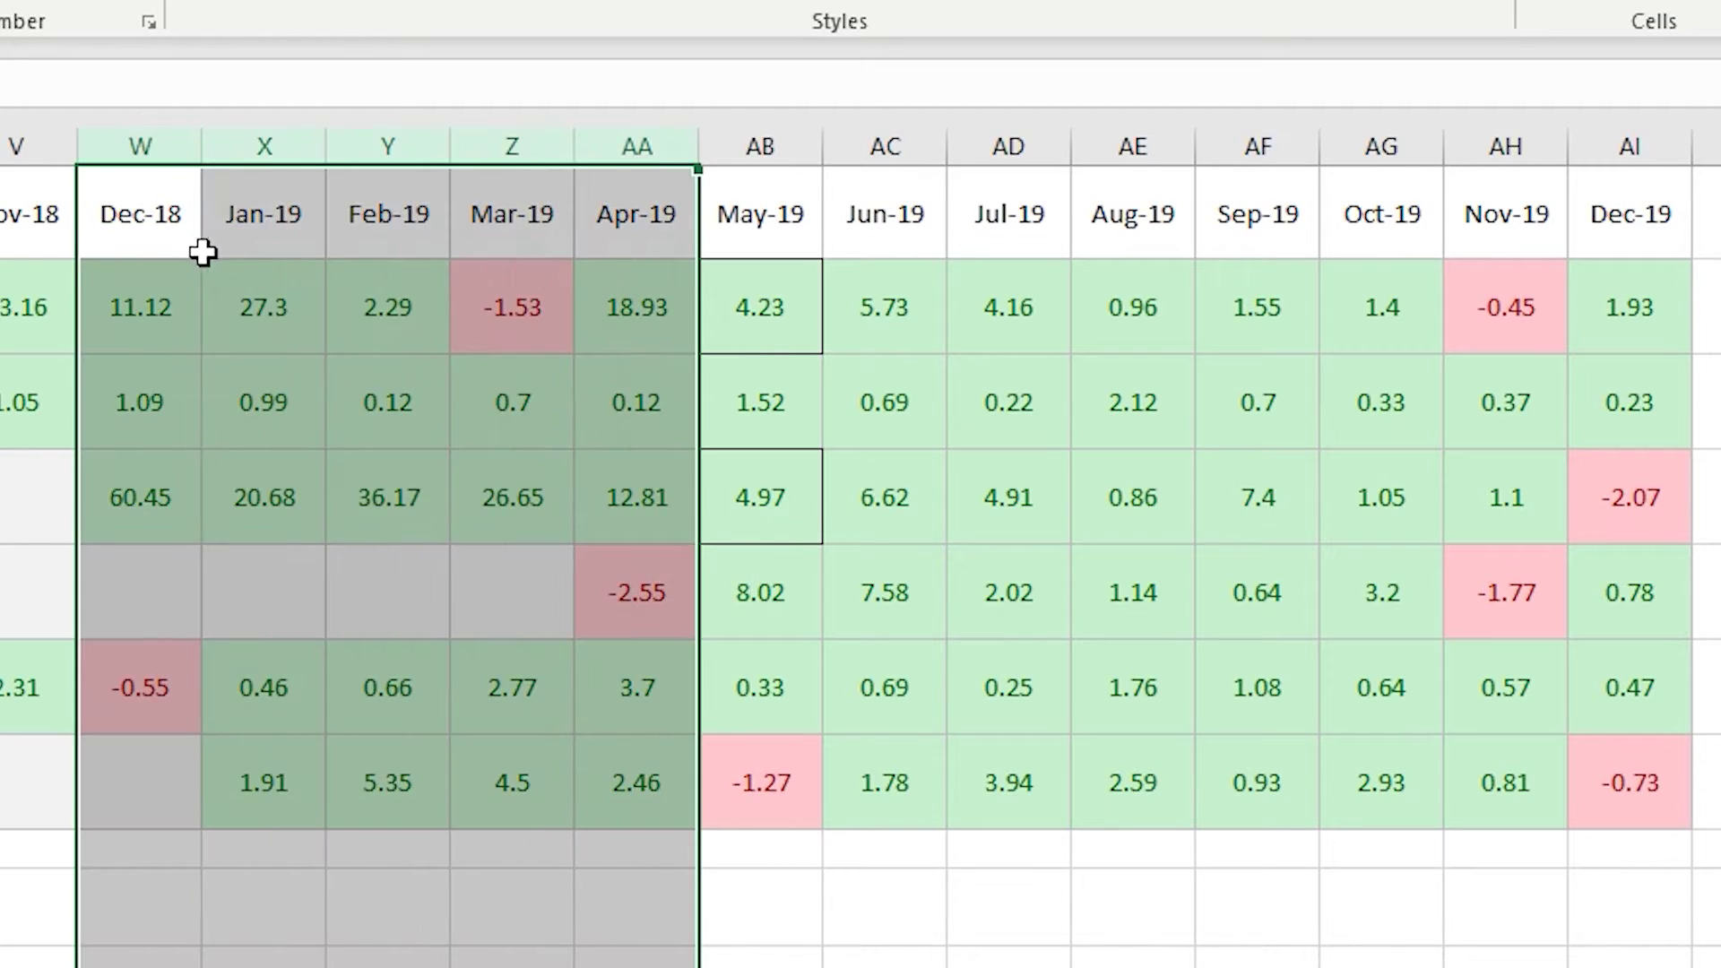
left_click_drag(203, 252, 646, 249)
- Compare row 4's returns for Dec-18 to Apr-19 with its returns for May-19 to Dec-19
left_click(773, 500)
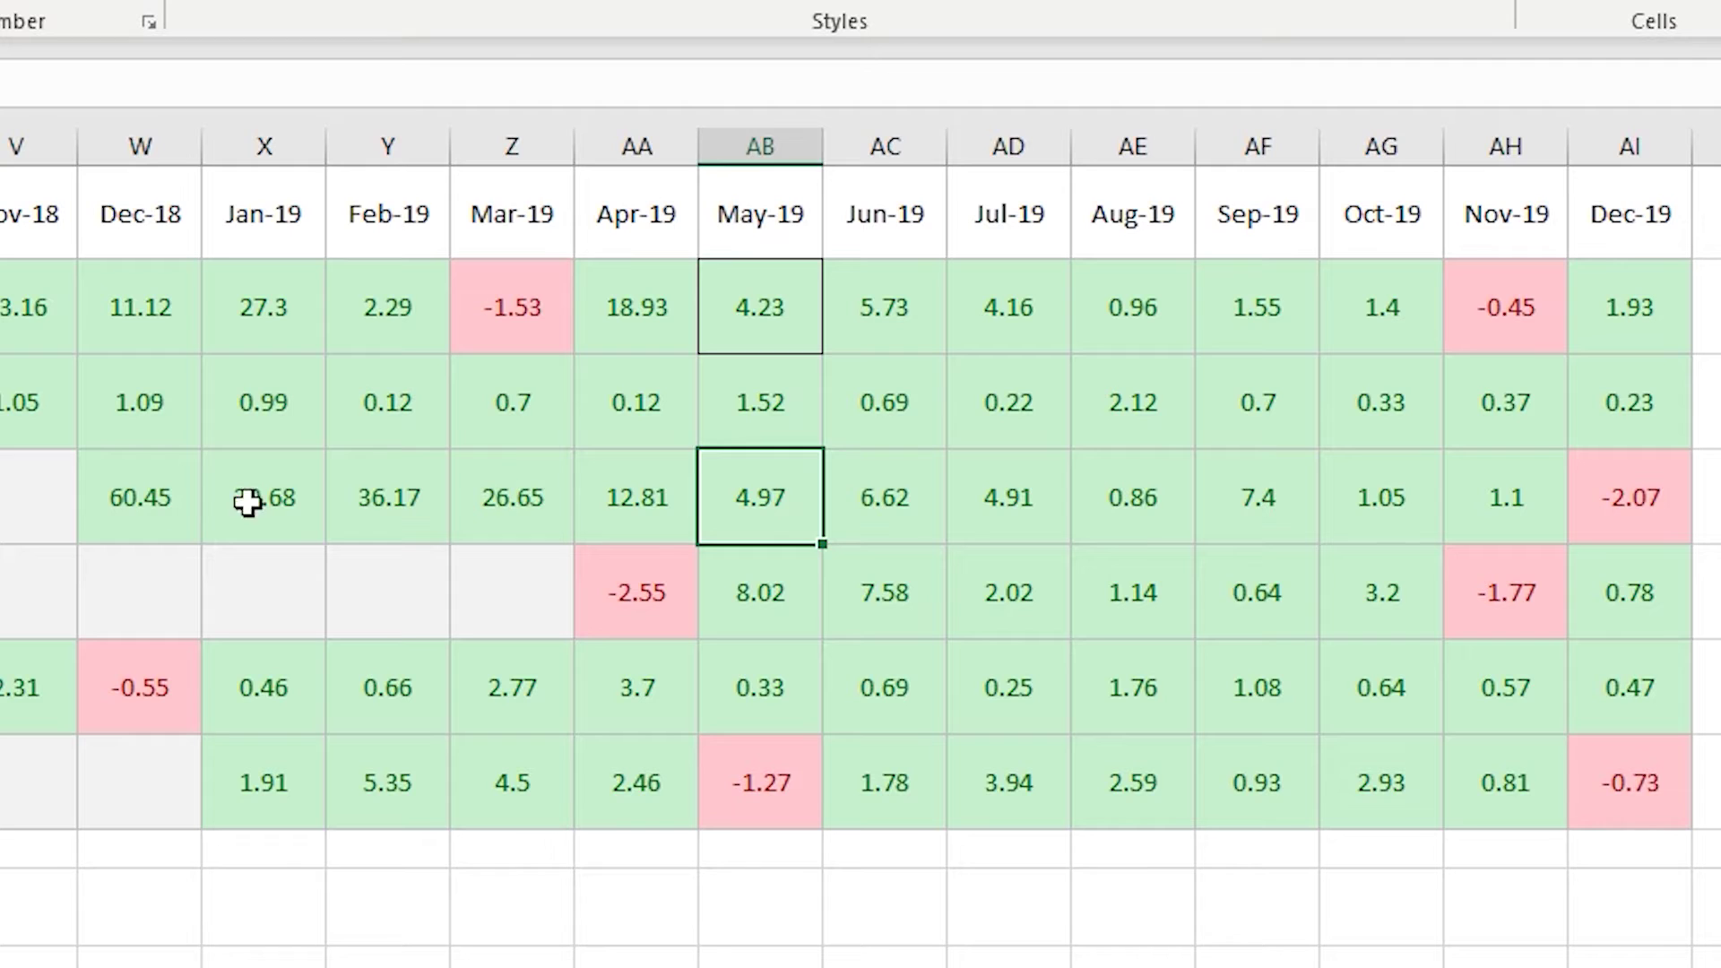
left_click_drag(138, 499, 556, 488)
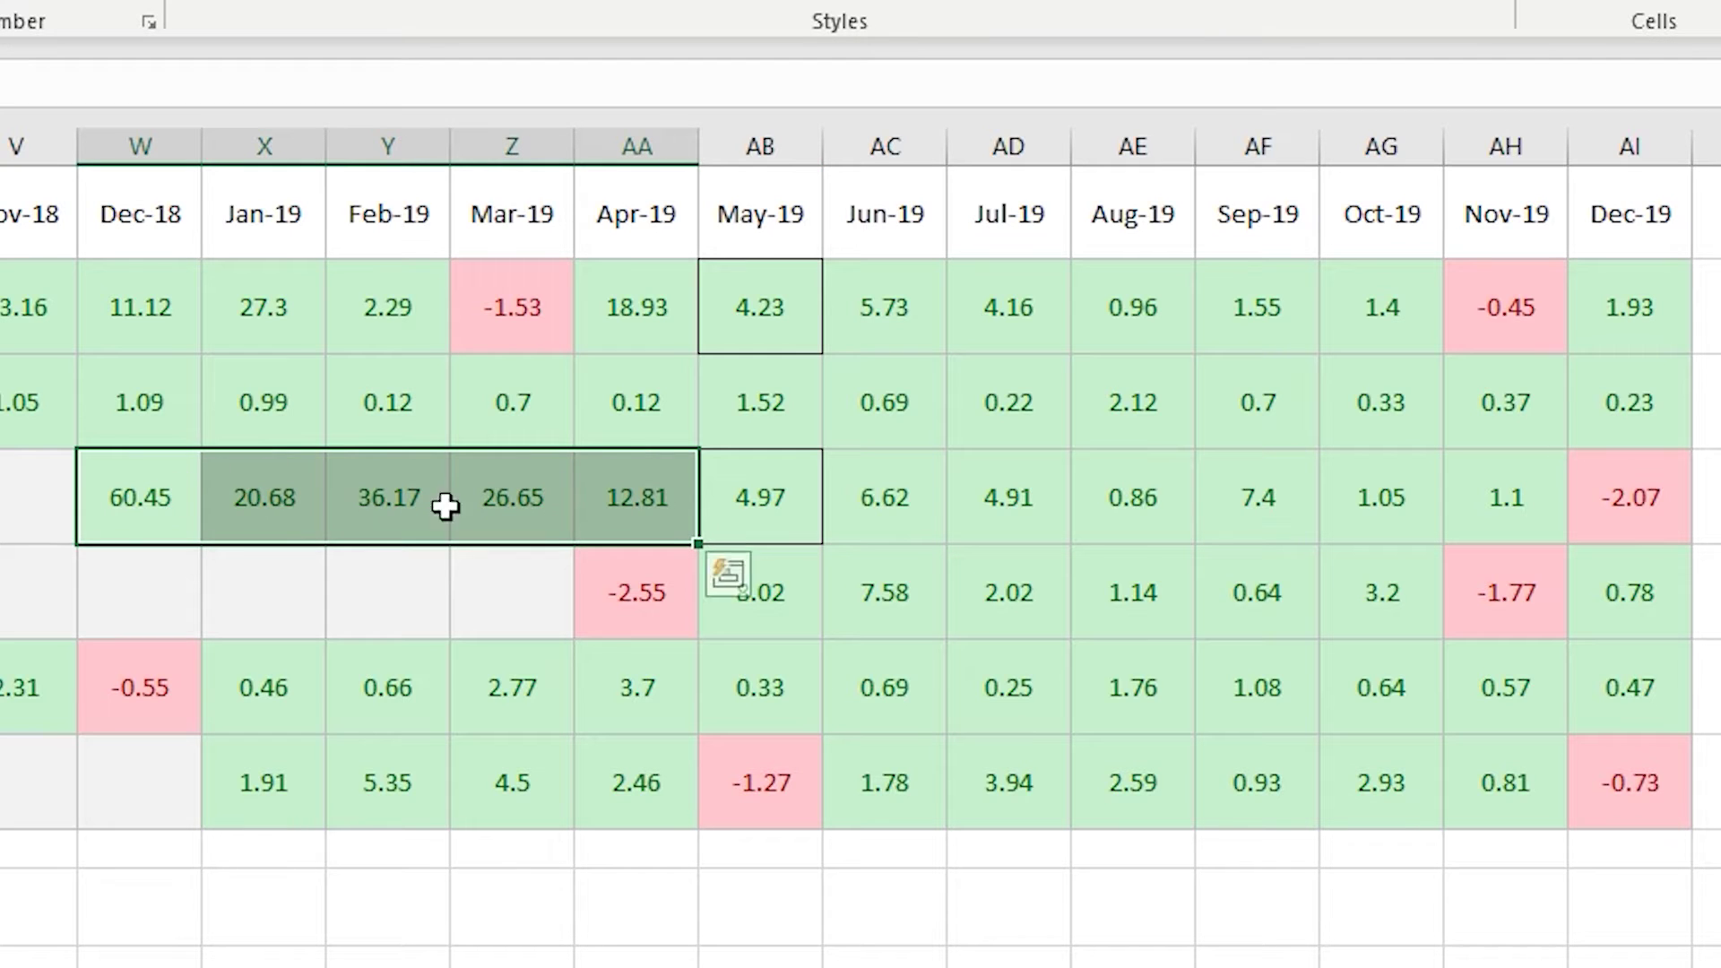
left_click_drag(771, 504, 1618, 509)
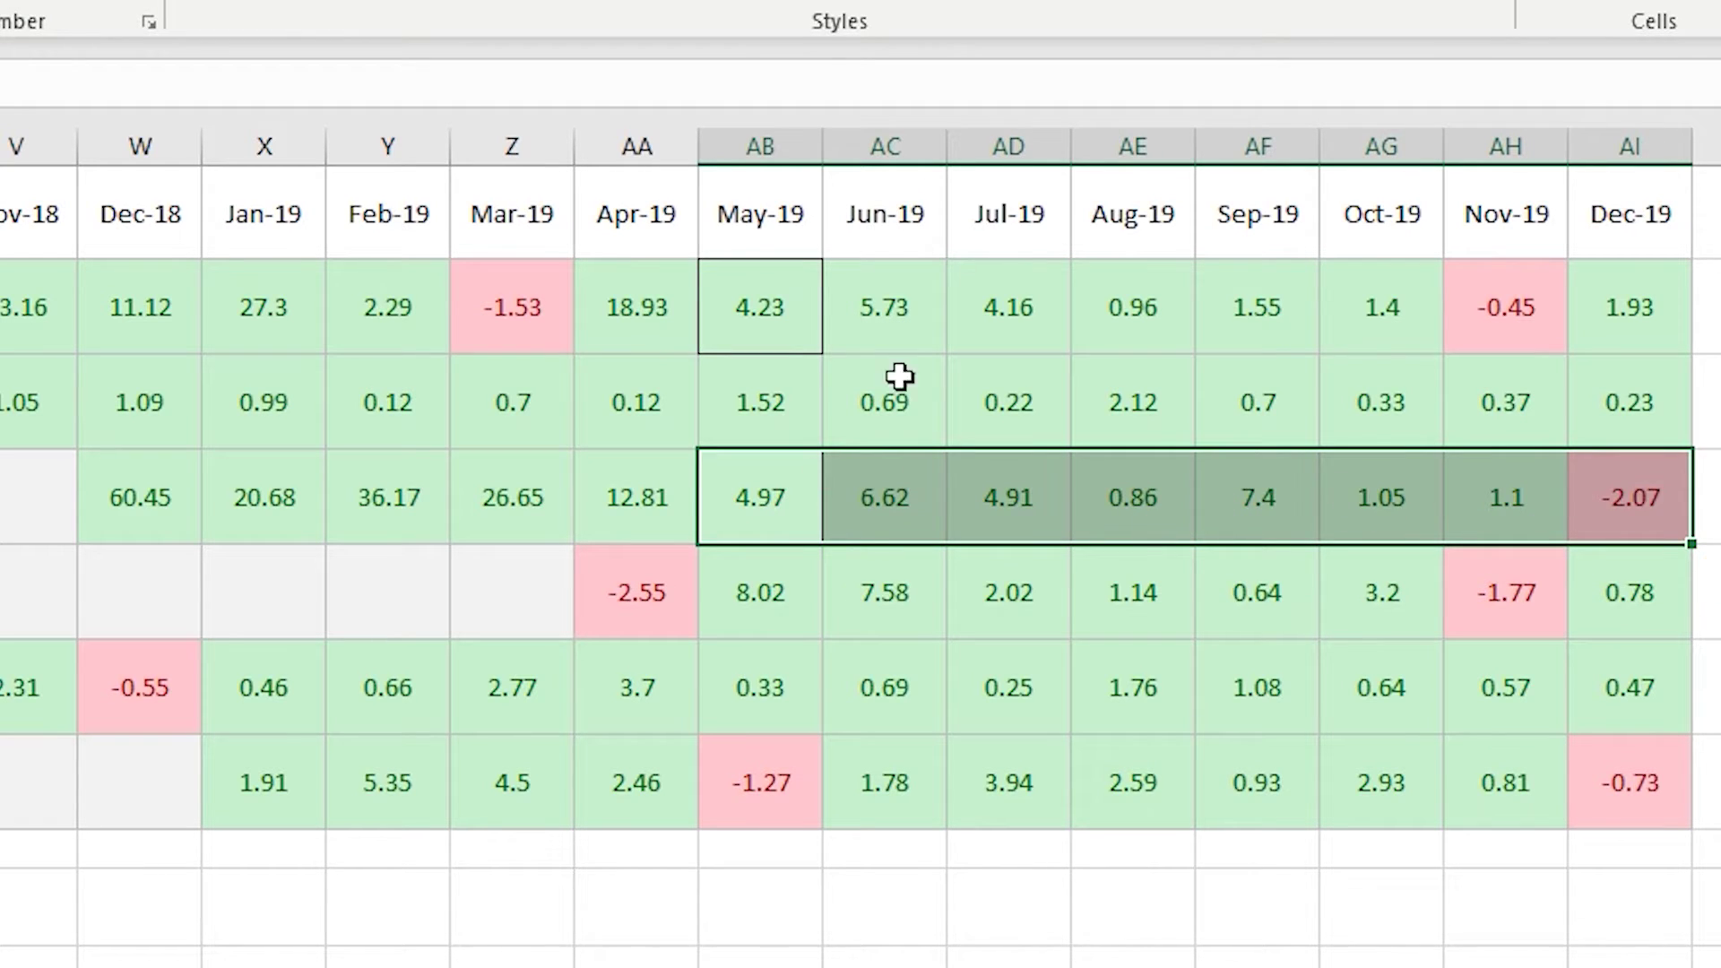
left_click(865, 344)
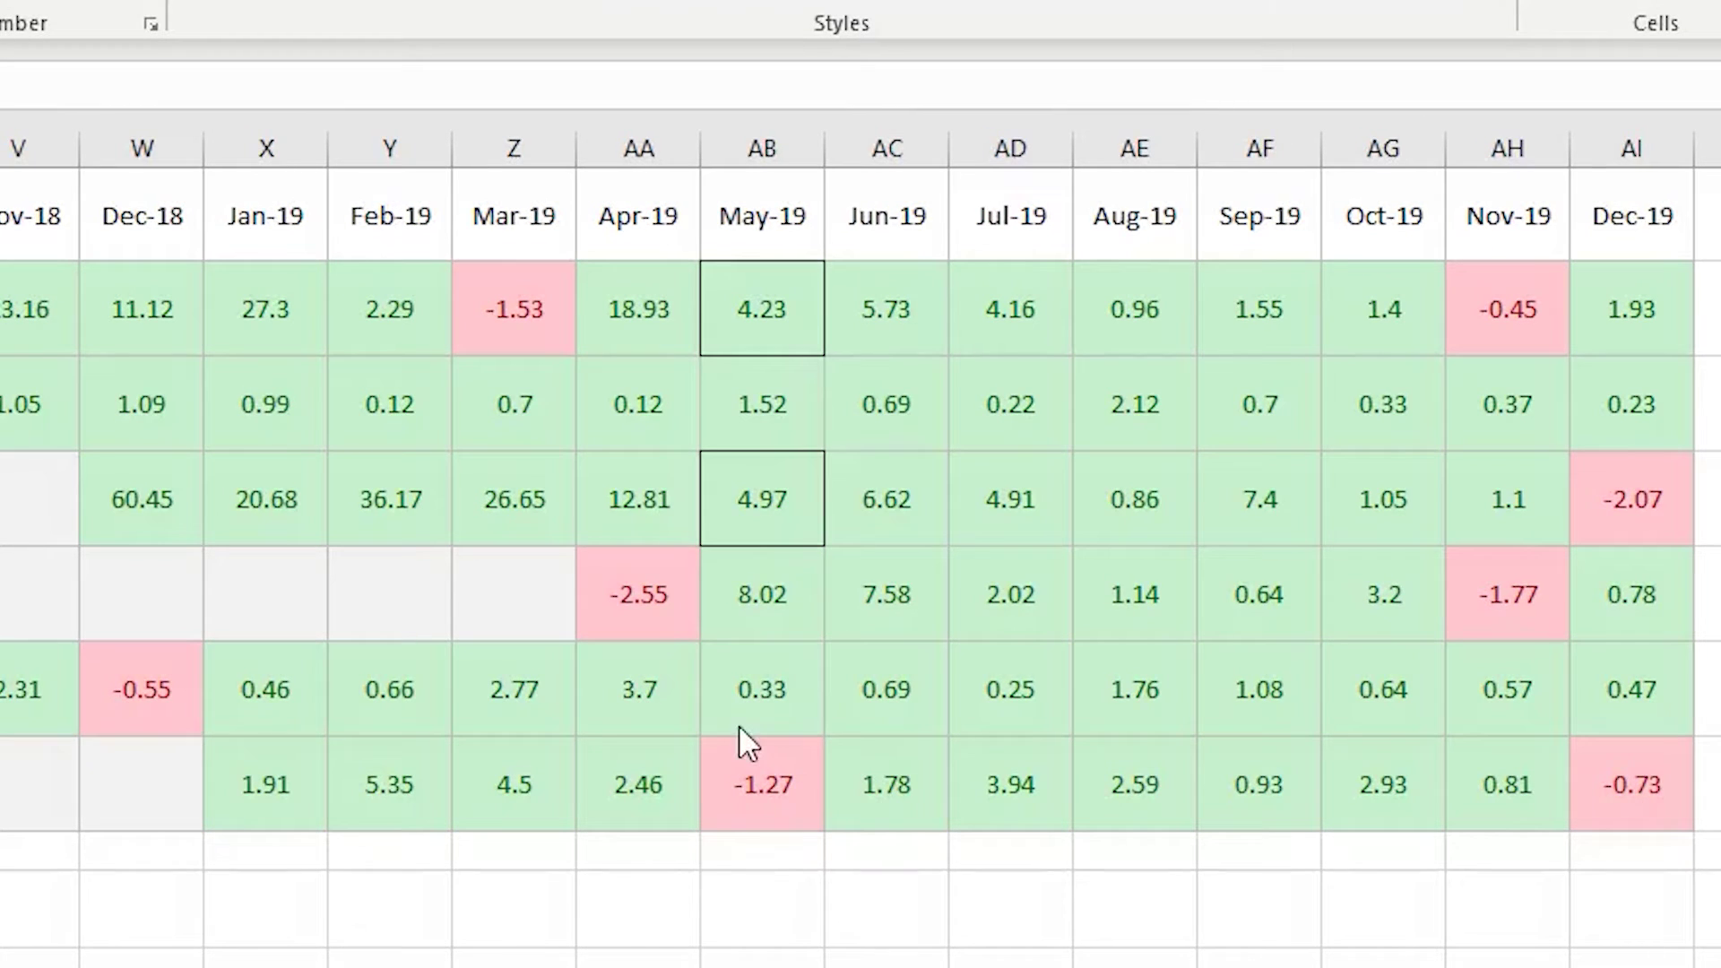
- Inspect the outlined May-19 returns in AB2 and AB4, and the Max Loss value in C2
left_click(797, 316)
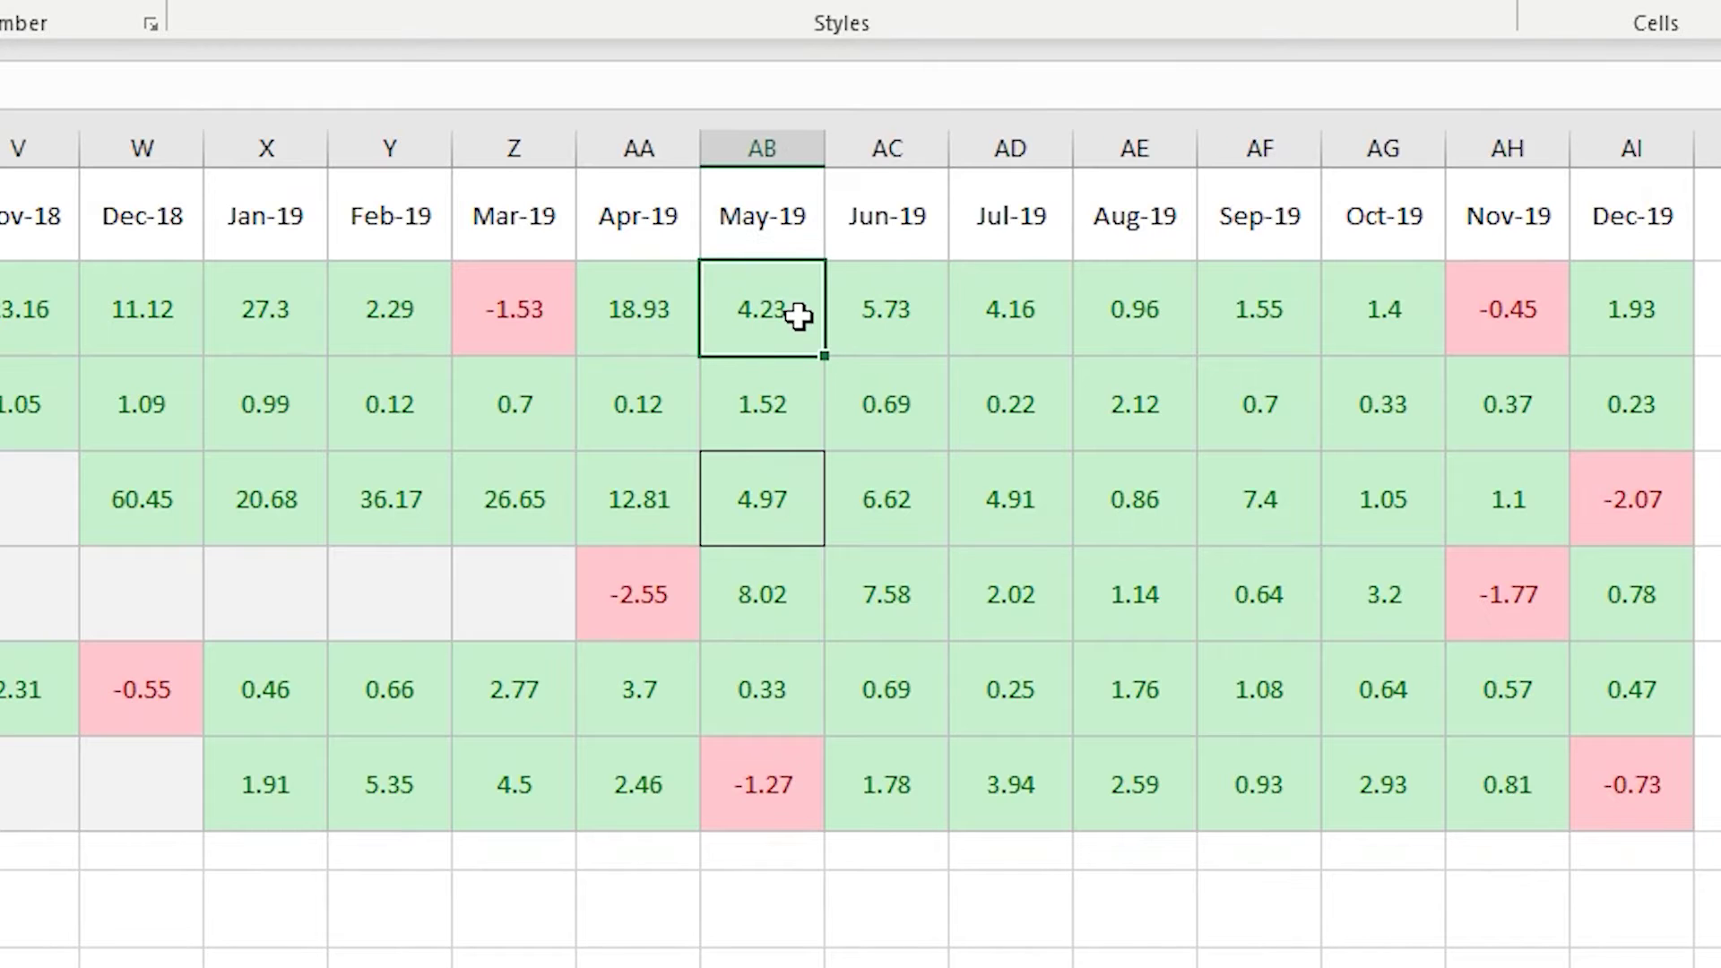
left_click(780, 492)
left_click(788, 311)
left_click(780, 473)
left_click(775, 305)
left_click(776, 492)
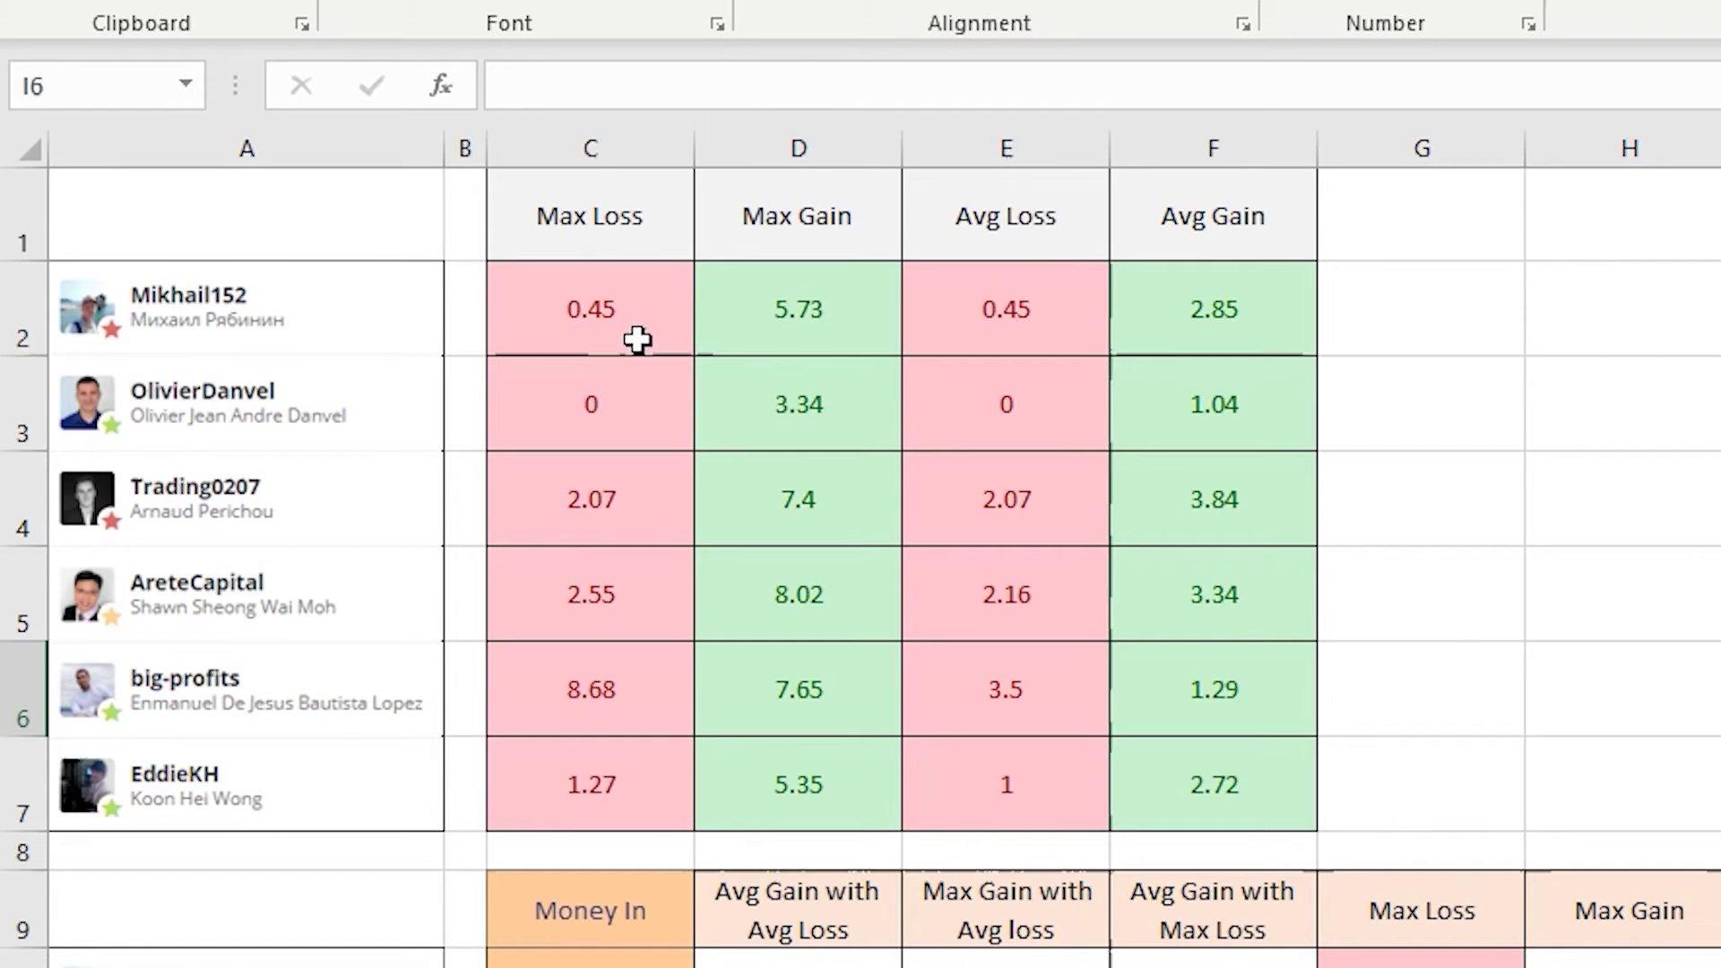
left_click(641, 310)
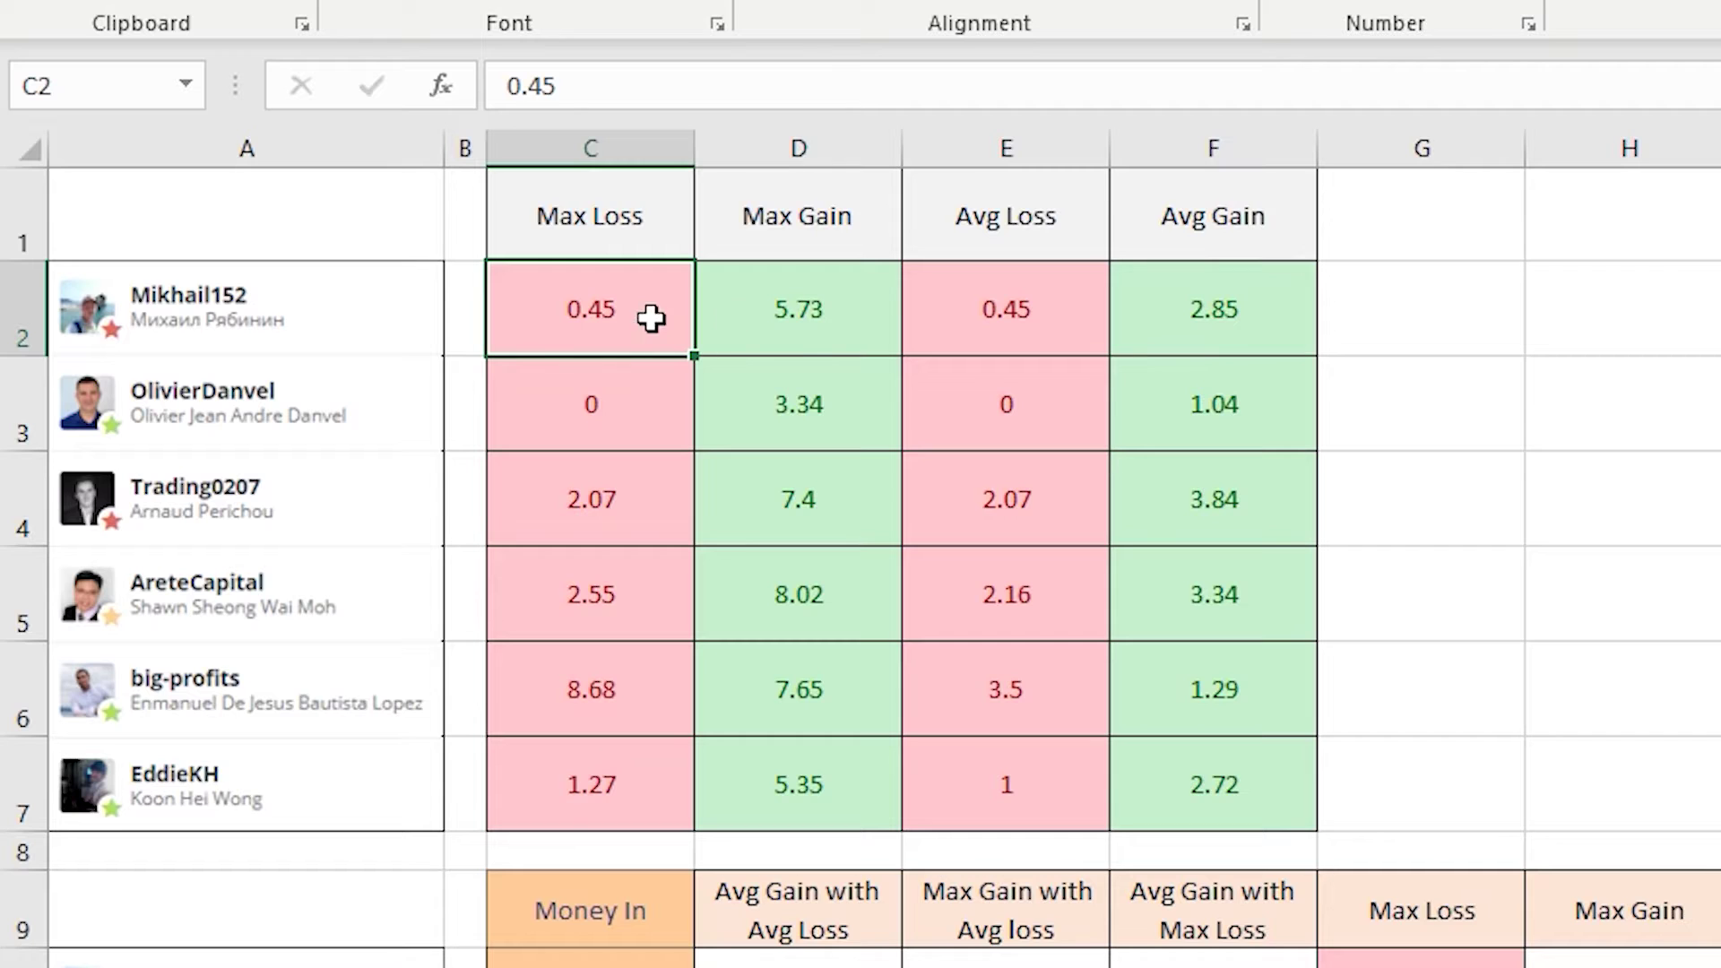
- Inspect row 2's Max Gain, Avg Loss and Avg Gain values in cells D2, E2 and F2
left_click(864, 318)
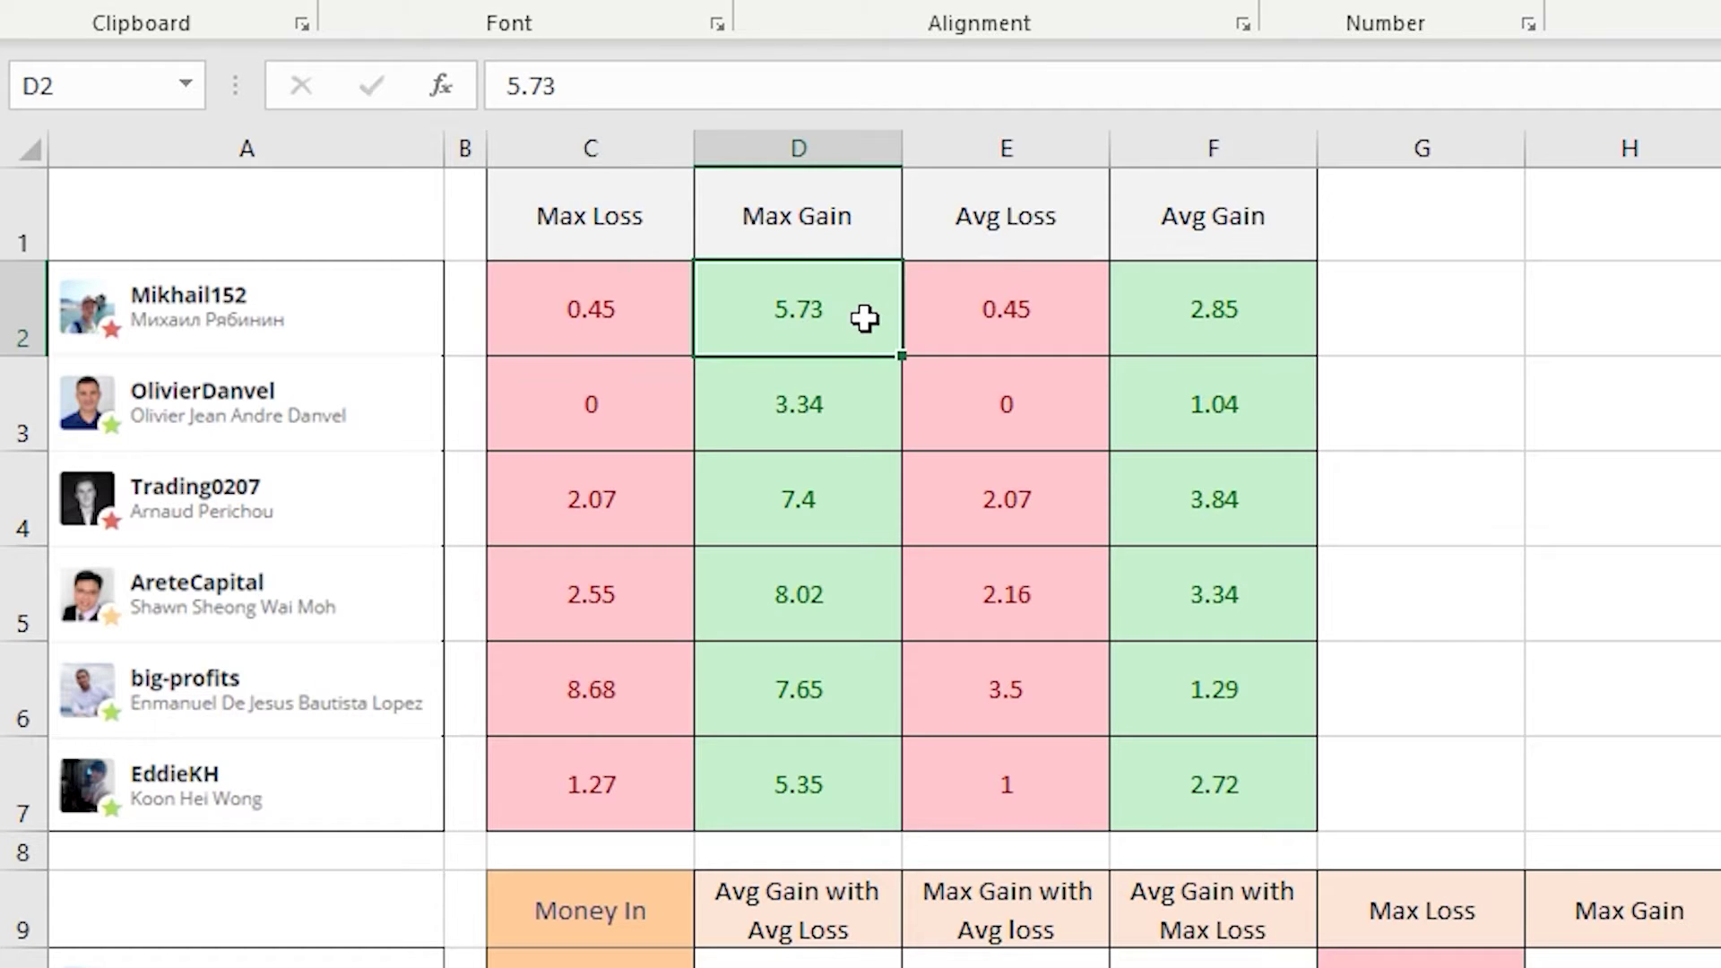
left_click(1040, 309)
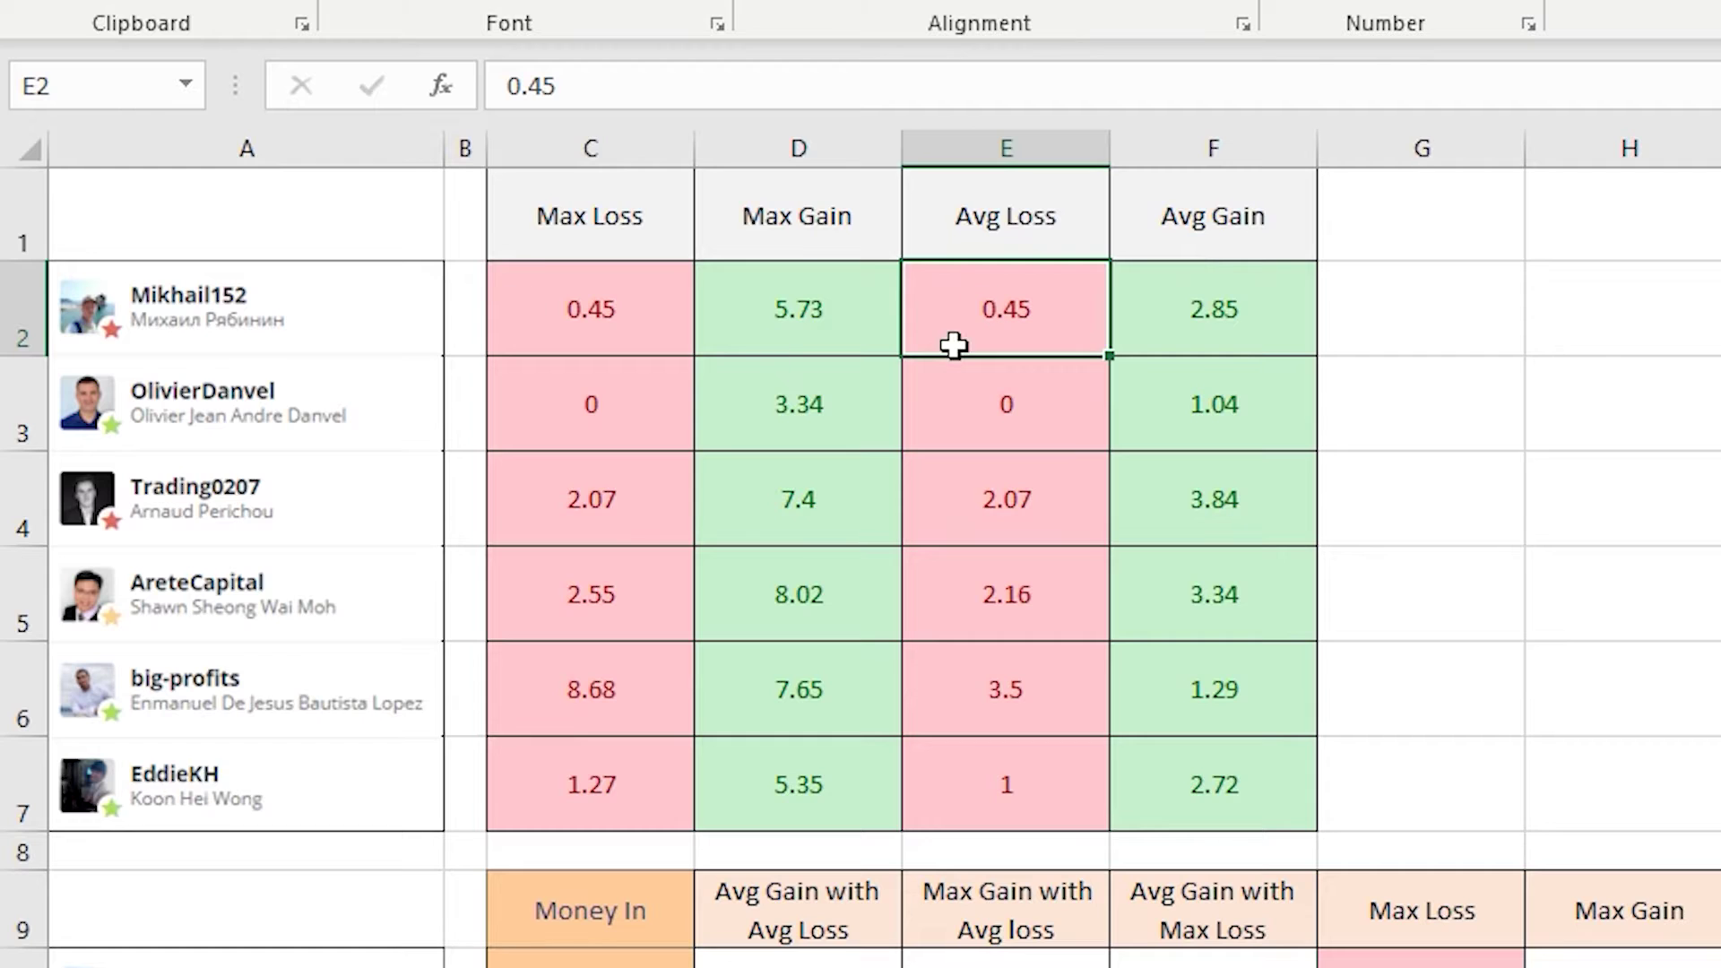
left_click(1272, 306)
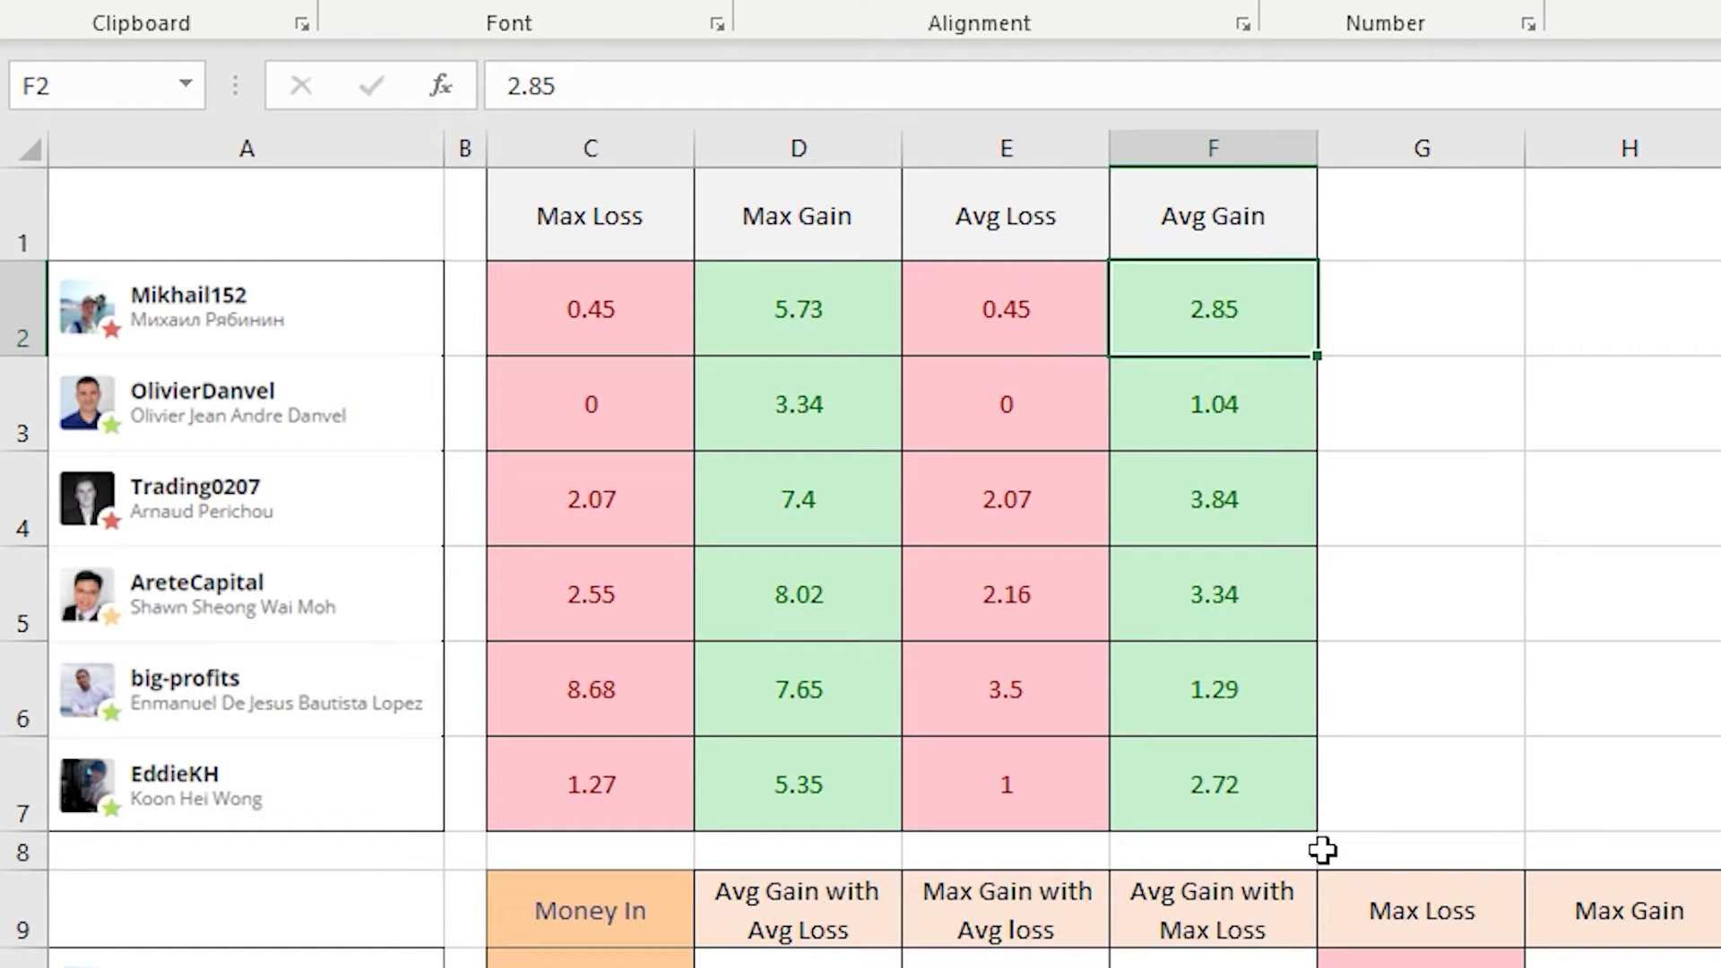
left_click(1382, 789)
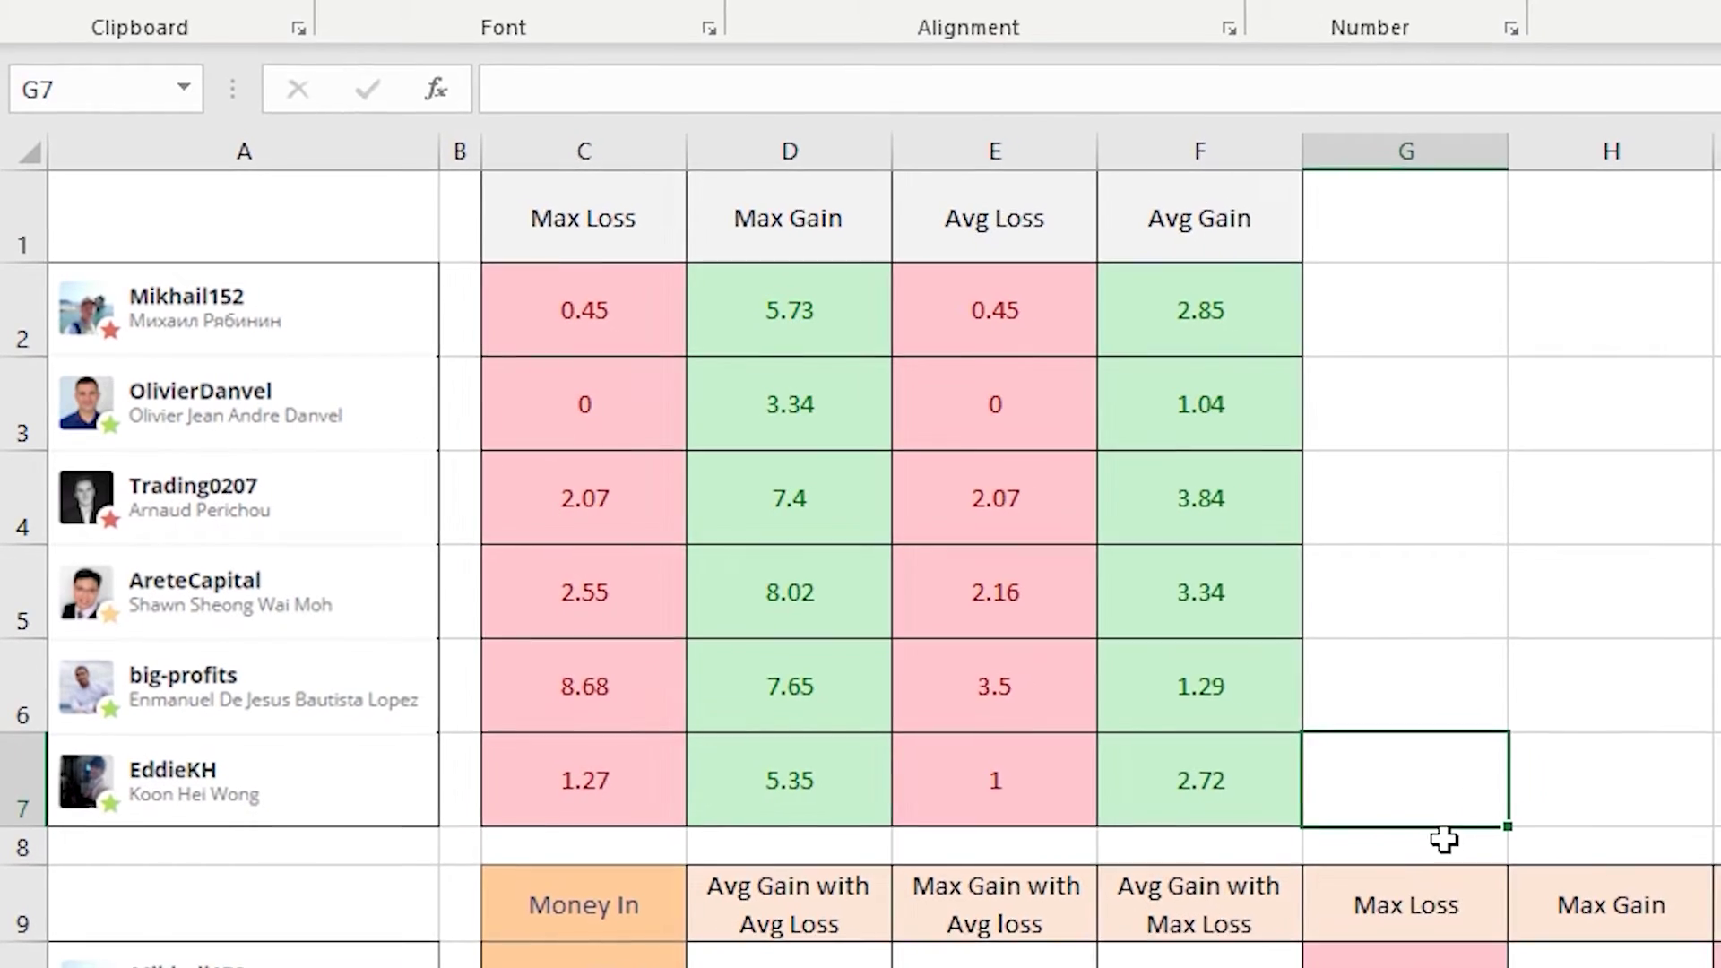
- Examine the second table's Money In amounts in C10:C15 and its calculated gains and losses in D10:J15
scroll(1483, 801, "down", 1)
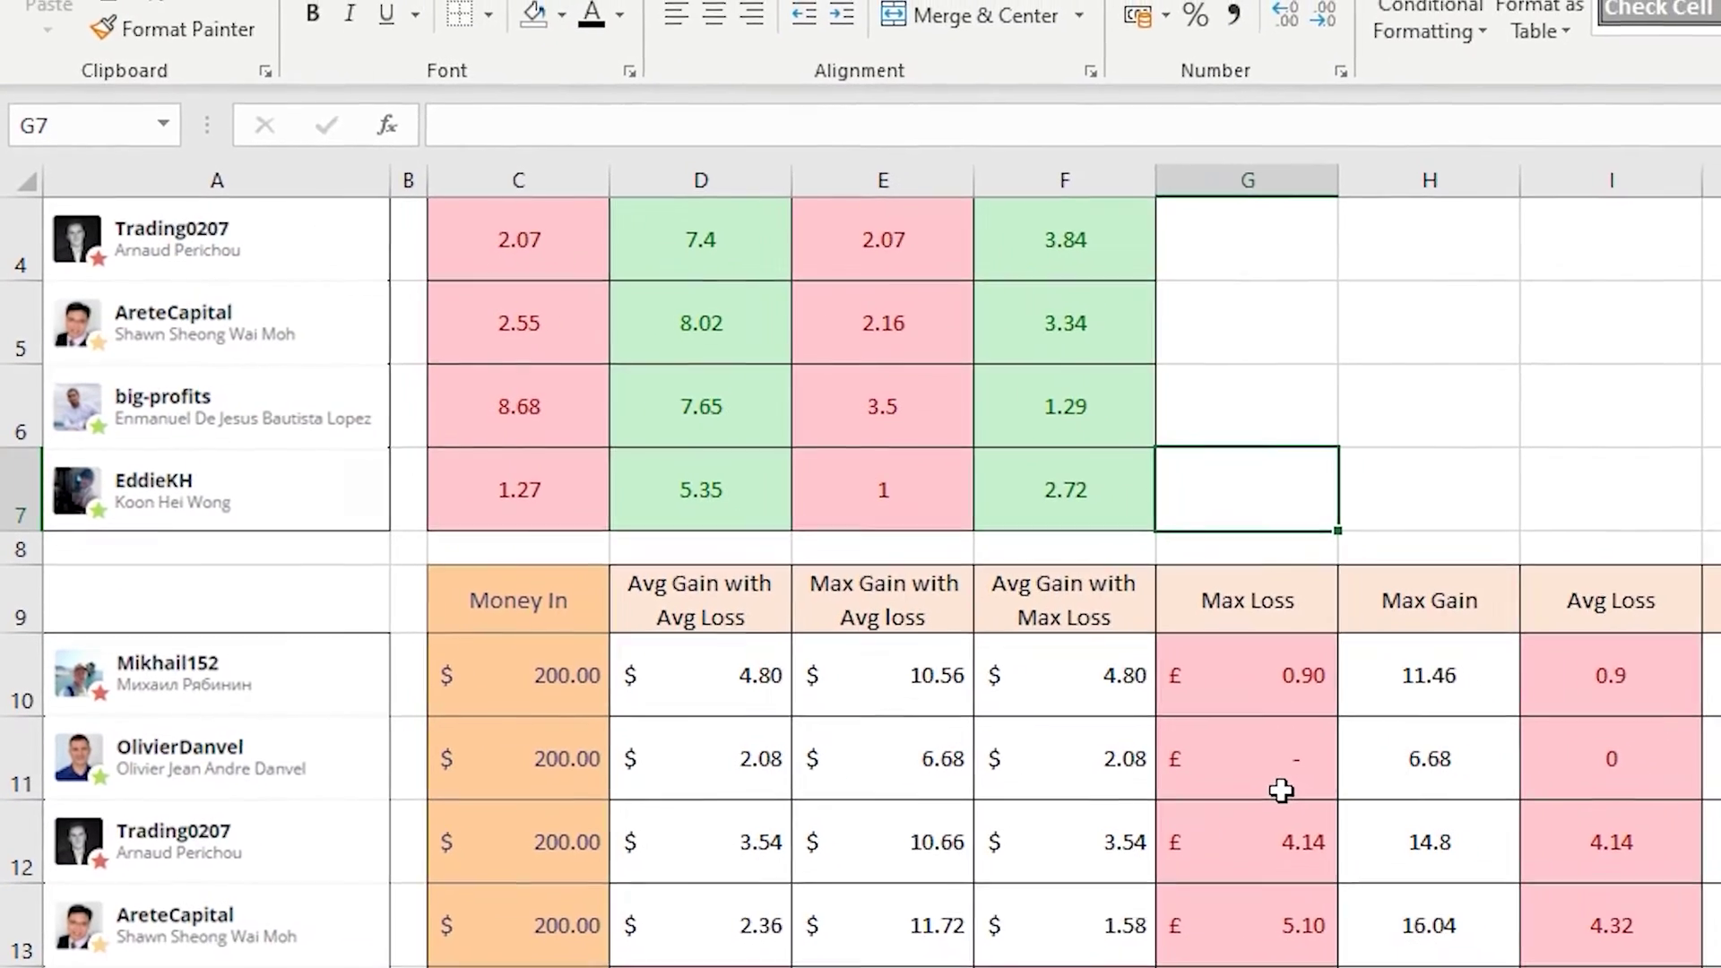
scroll(1279, 788, "down", 1)
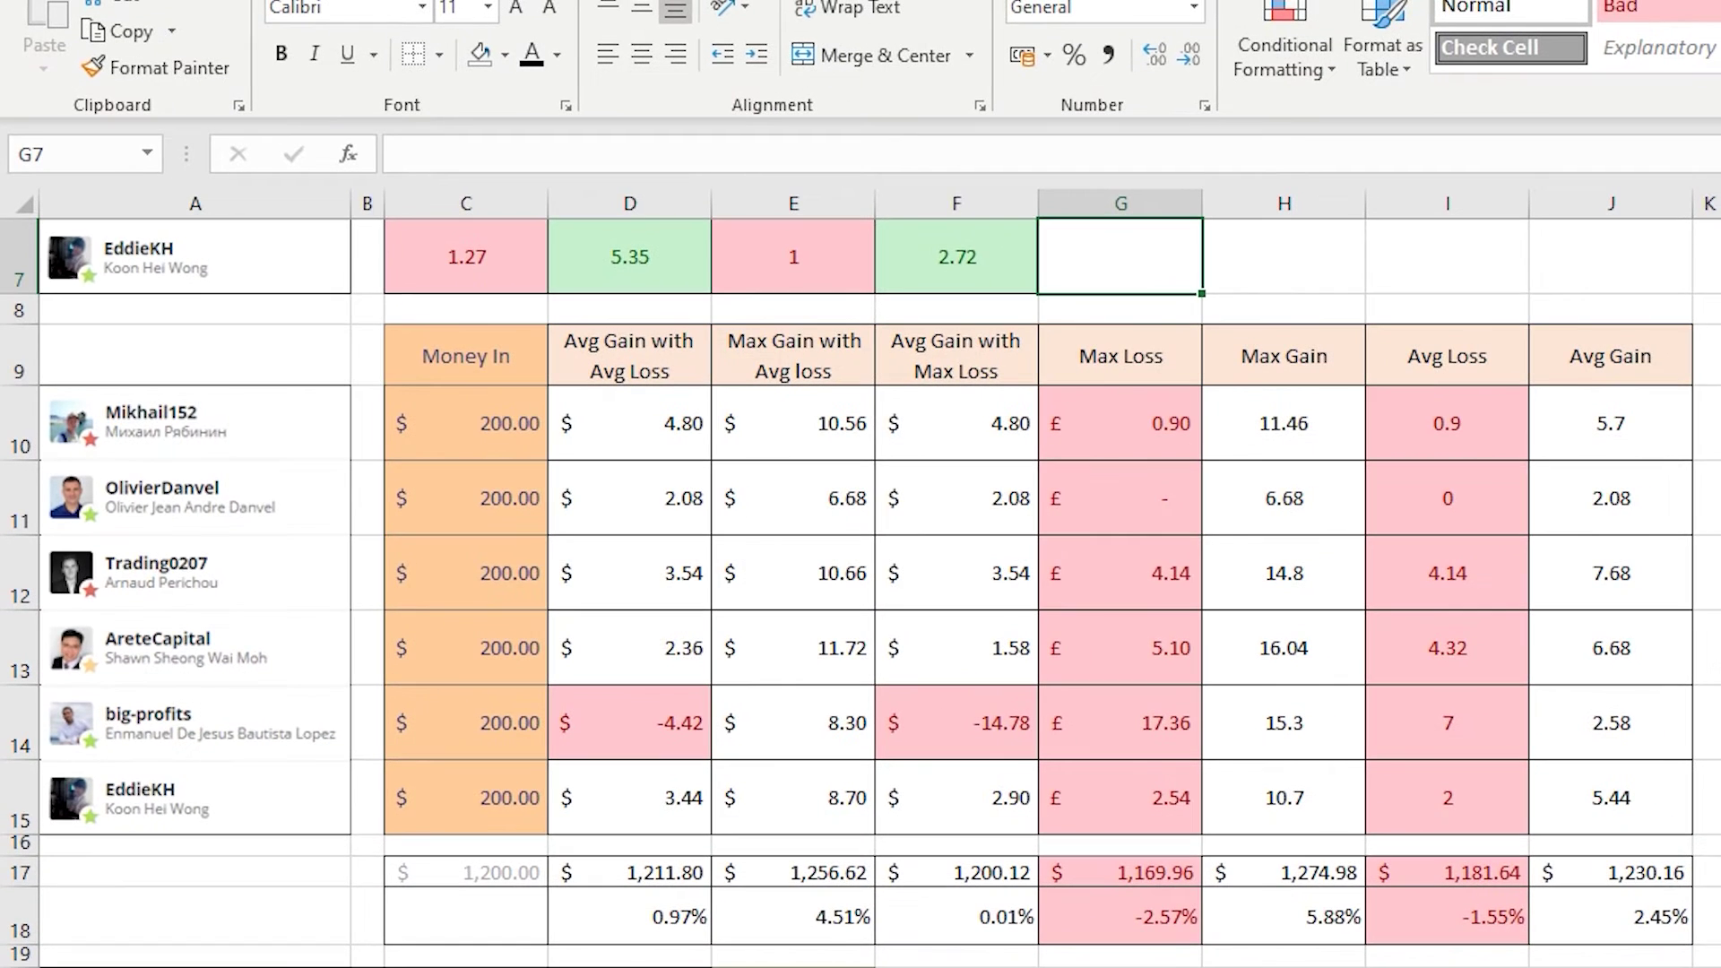
scroll(860, 591, "down", 1)
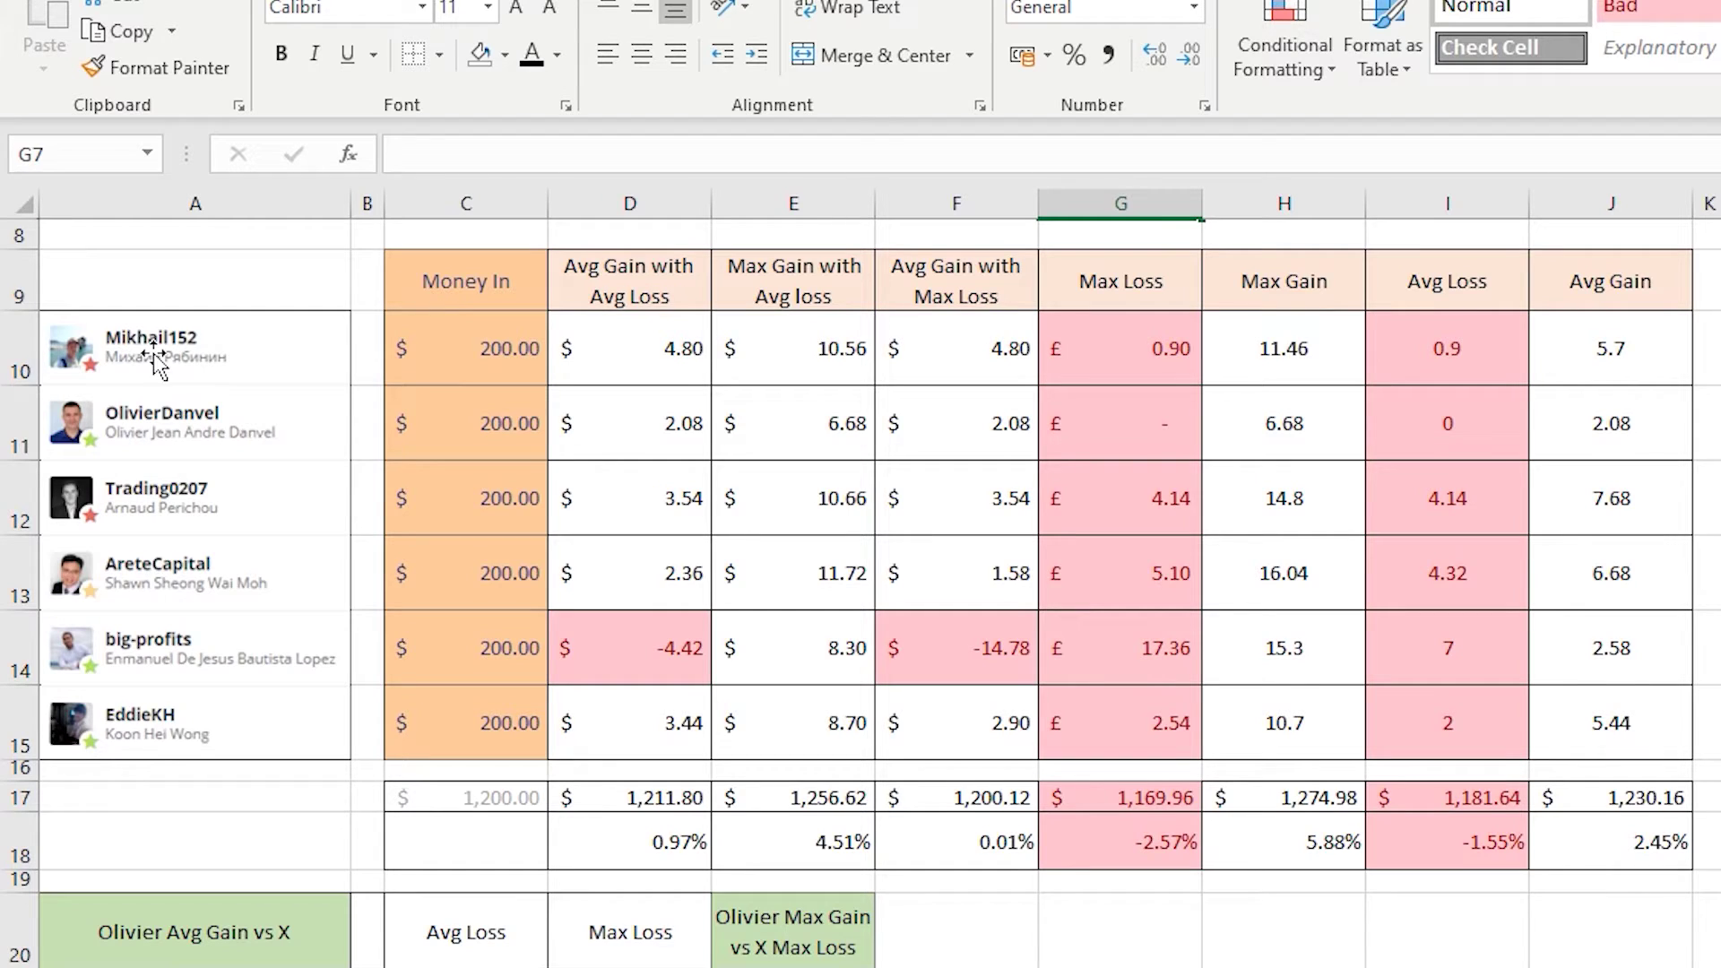
left_click_drag(488, 350, 493, 724)
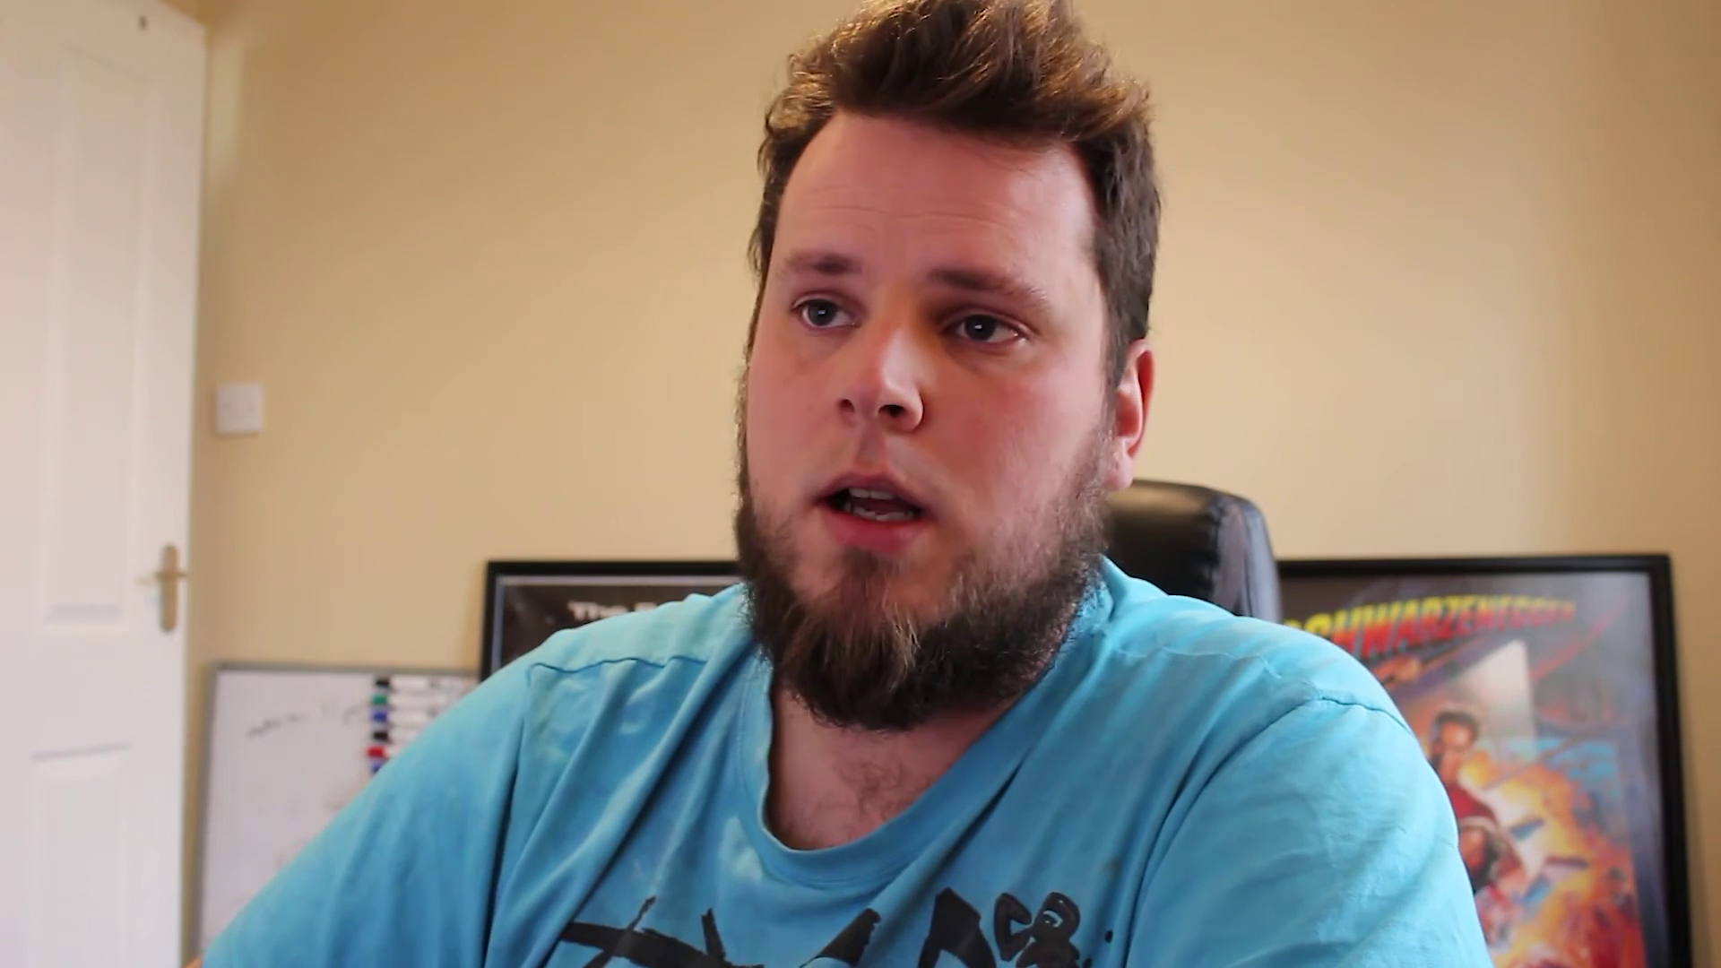
left_click_drag(466, 349, 488, 723)
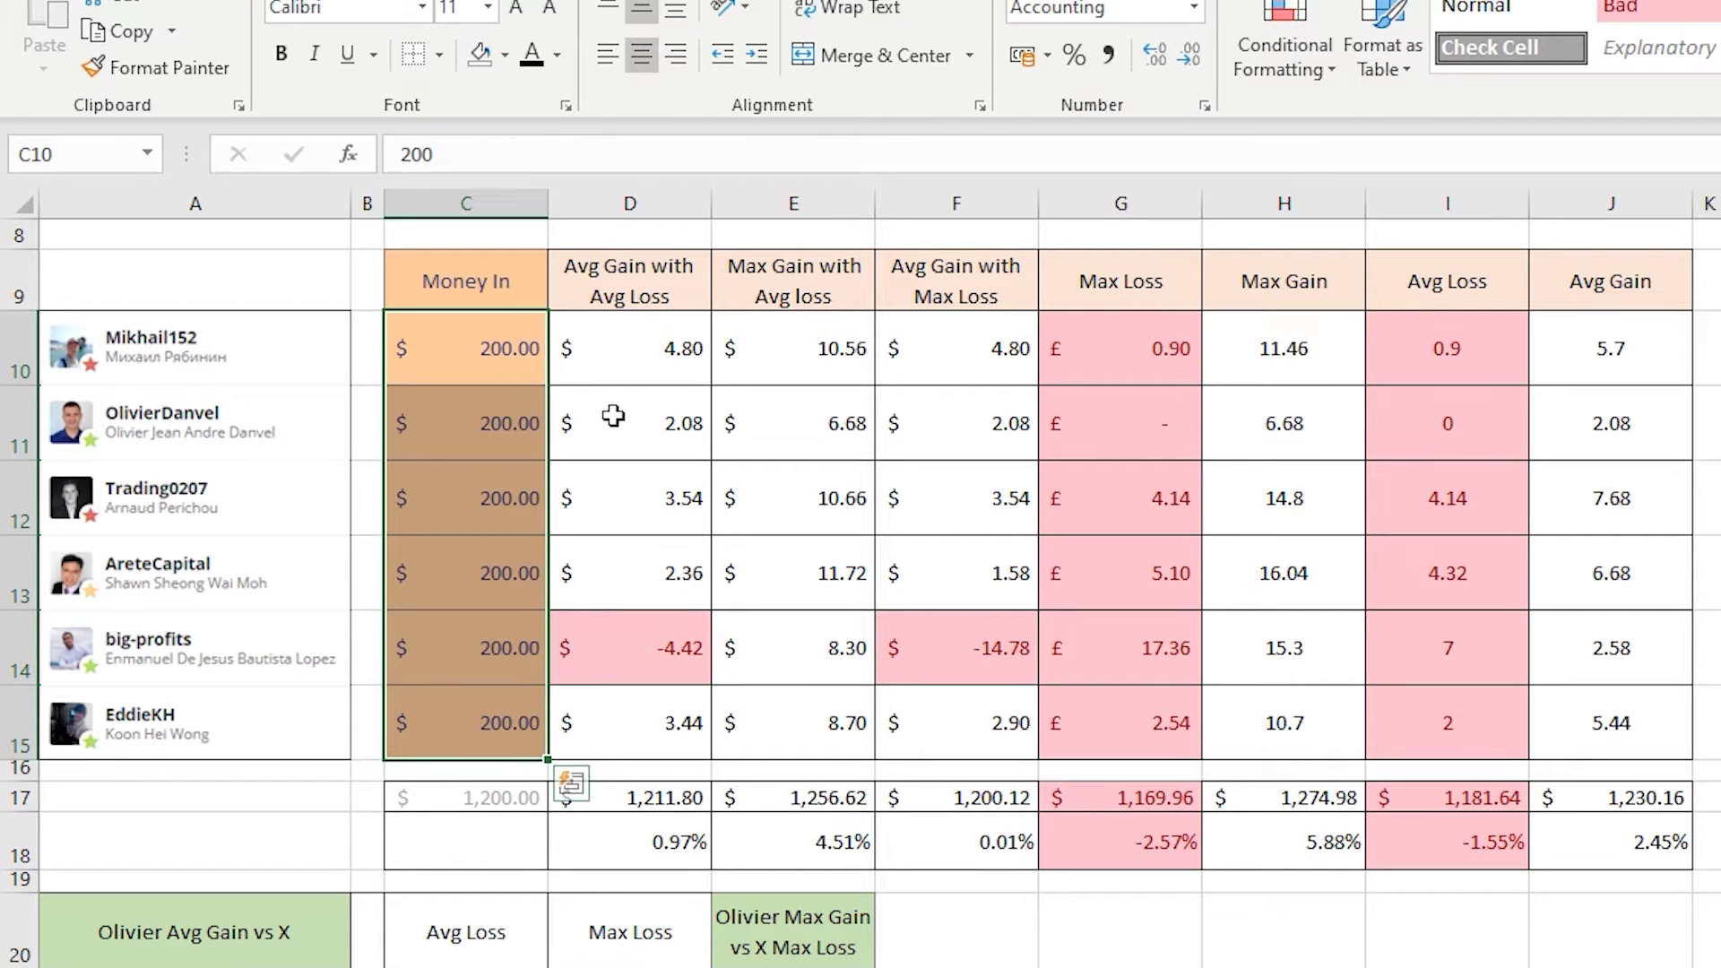
left_click(816, 722)
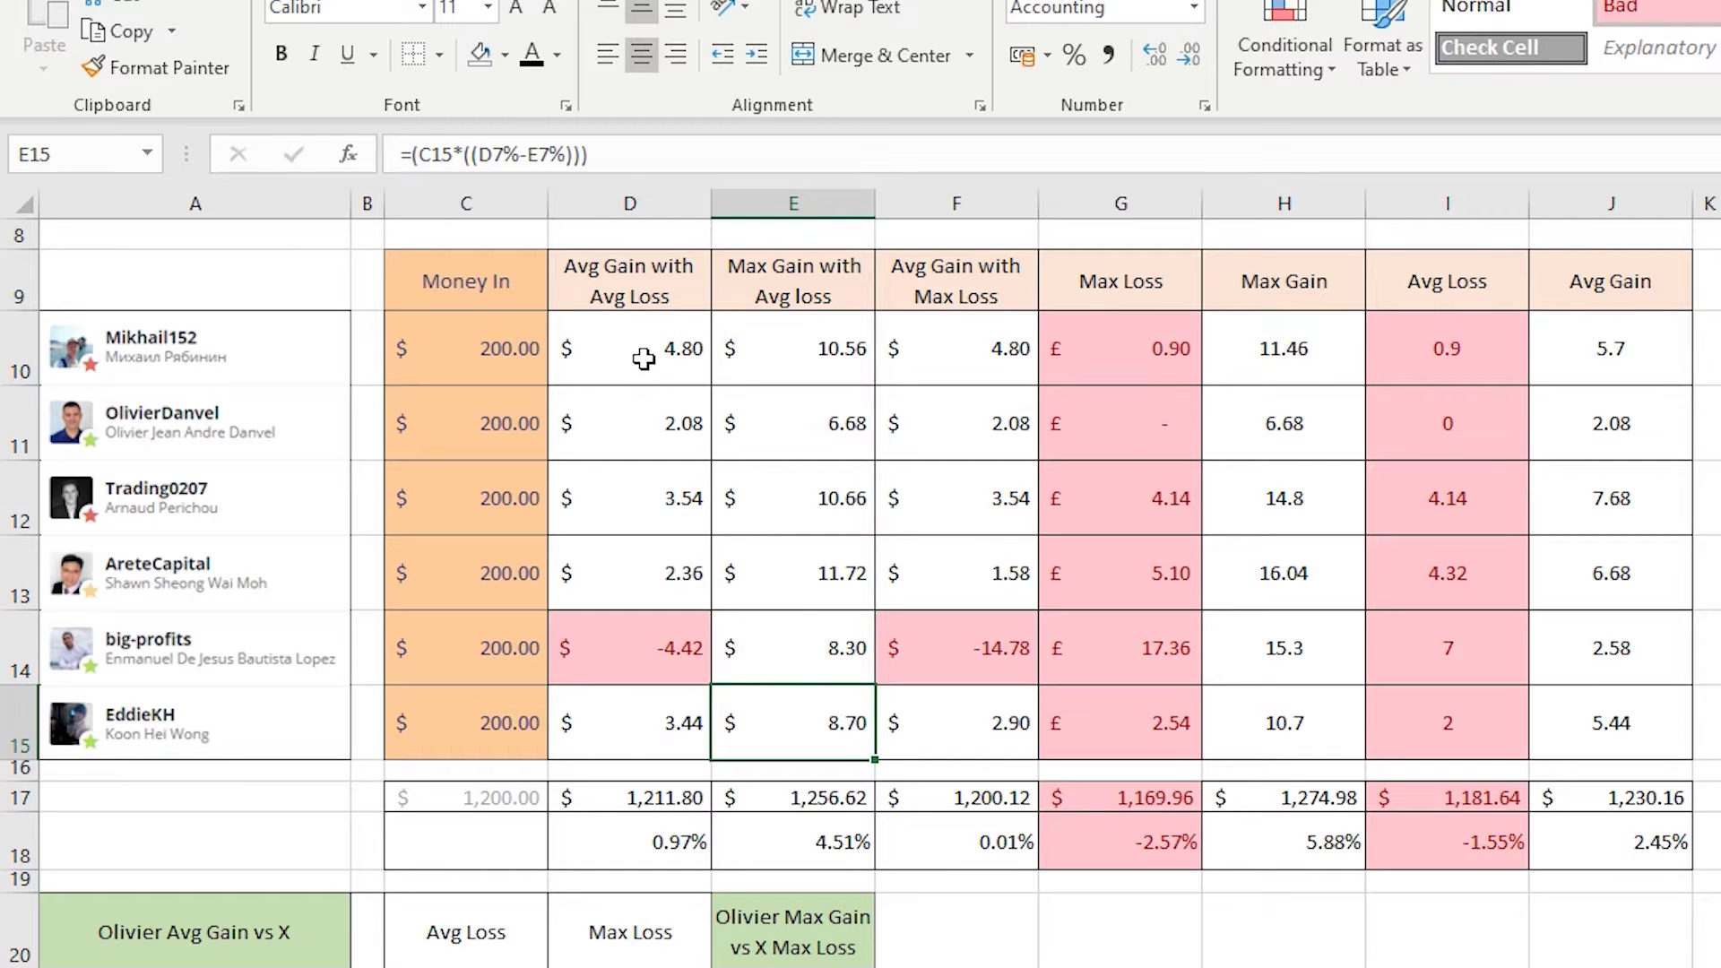
left_click_drag(648, 352, 1699, 744)
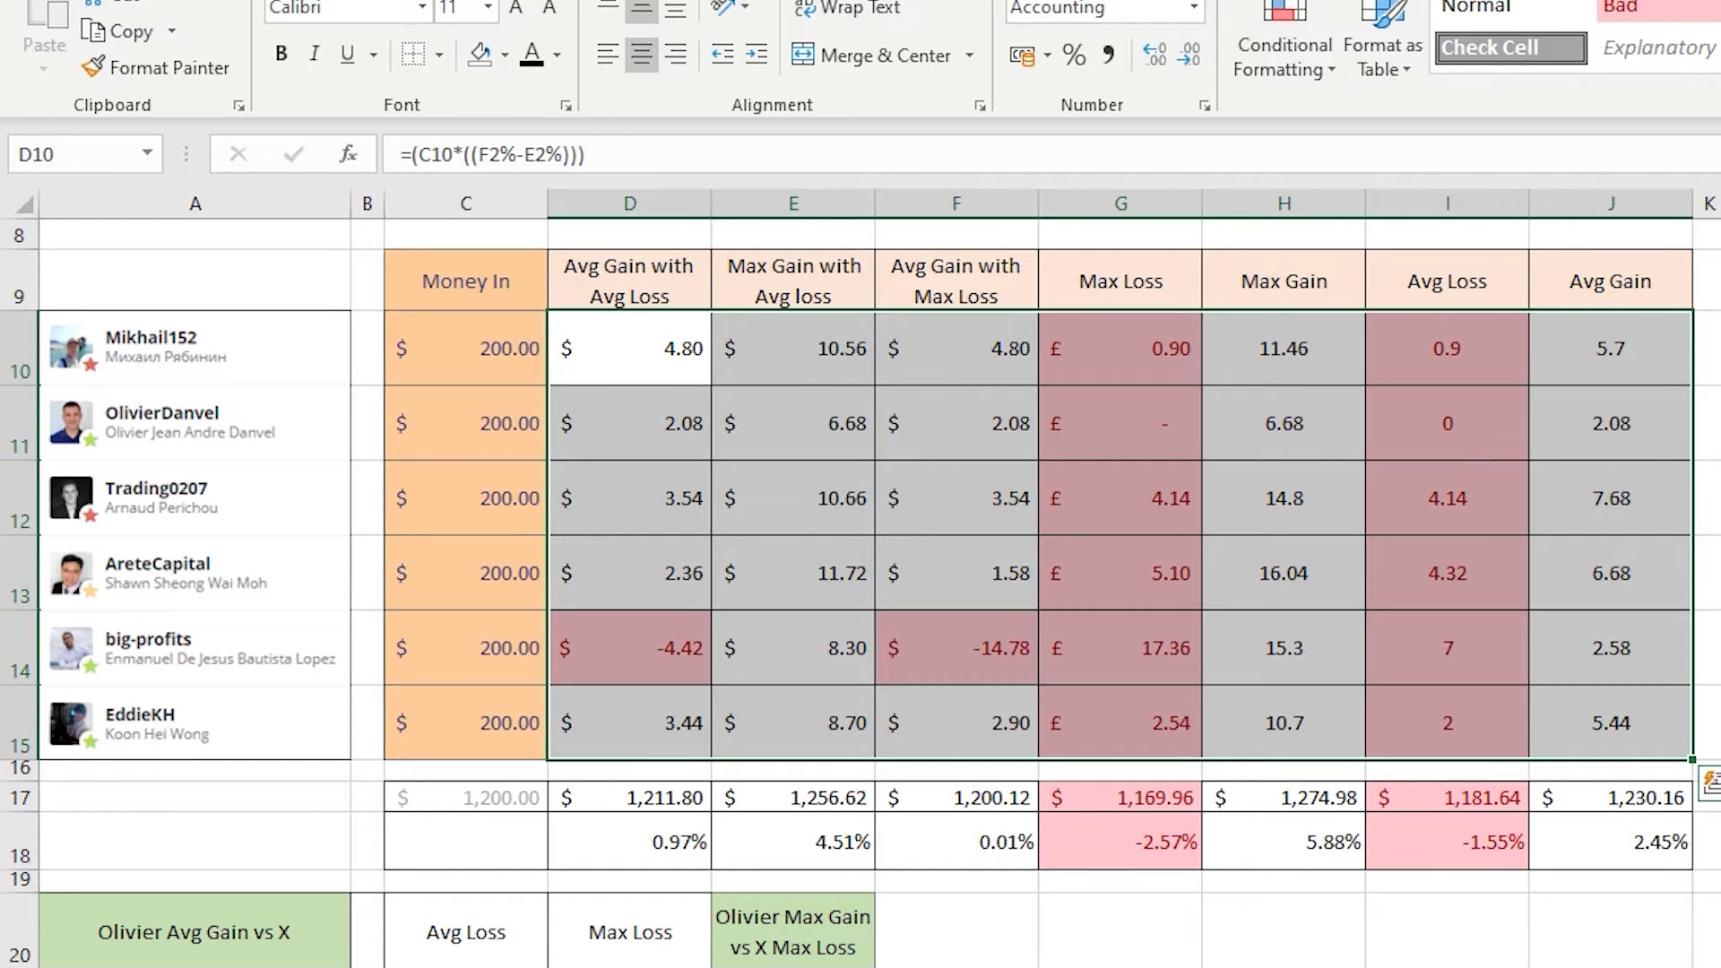
left_click(1720, 726)
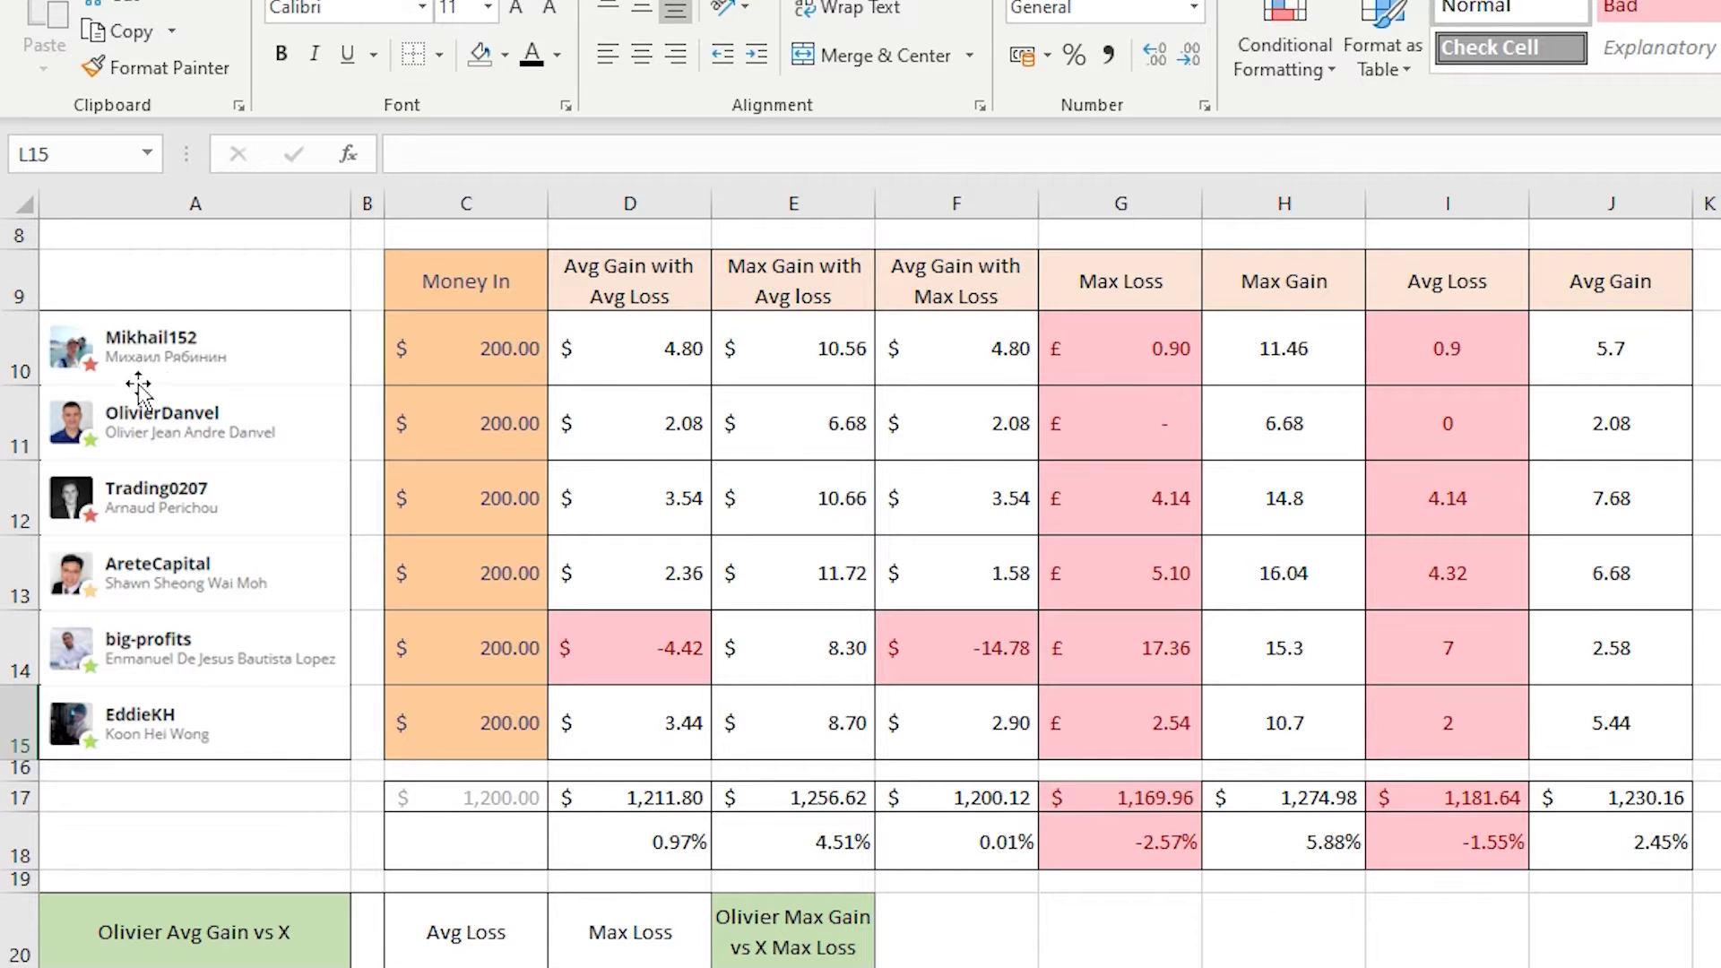
- Review row 10 and the Avg Gain with Avg Loss results in D10:D15, checking D12, D13 and D14 individually
left_click(20, 348)
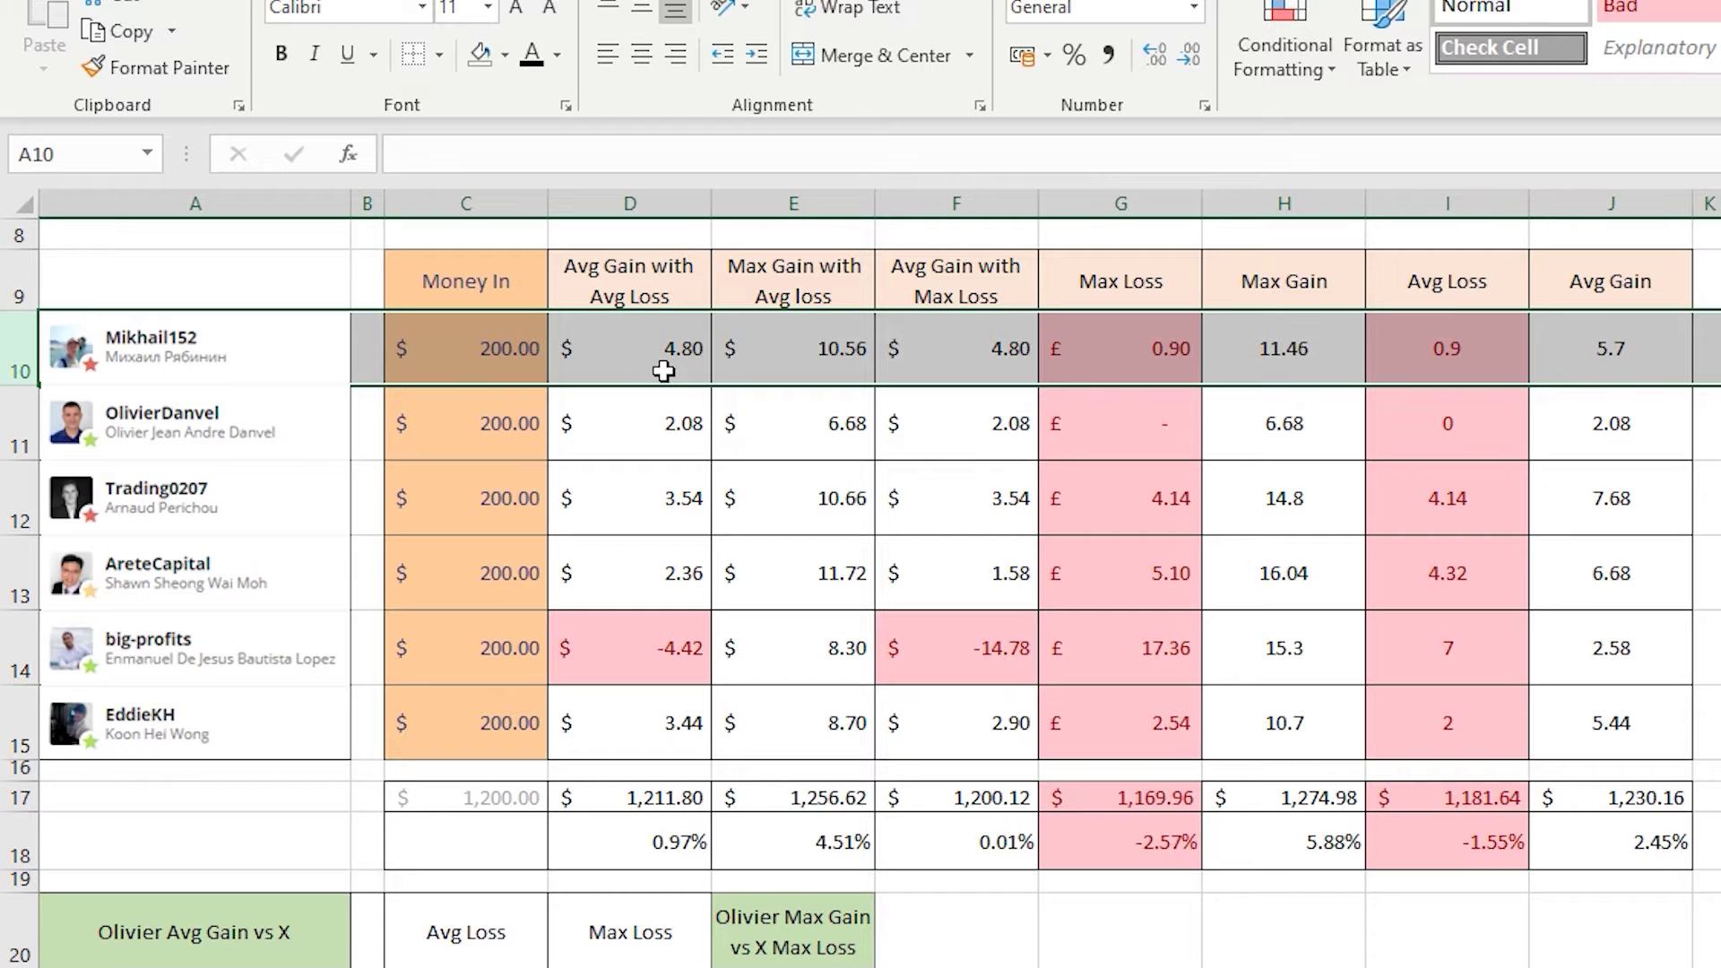
left_click_drag(658, 369, 634, 717)
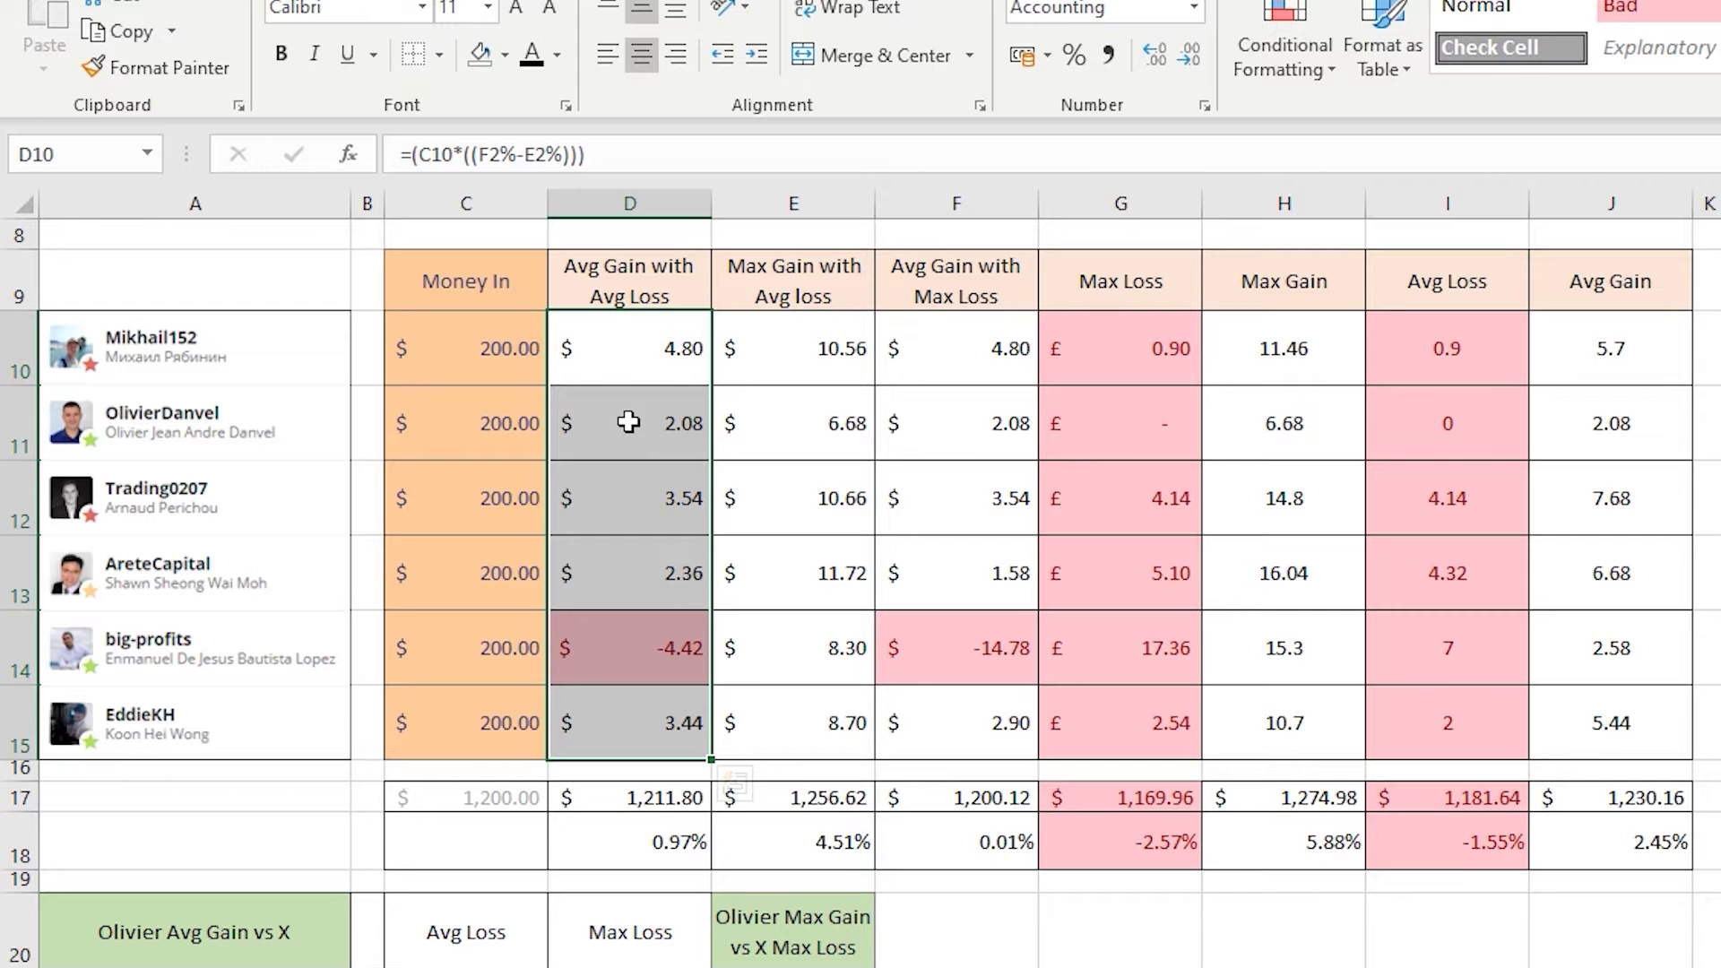
left_click(628, 500)
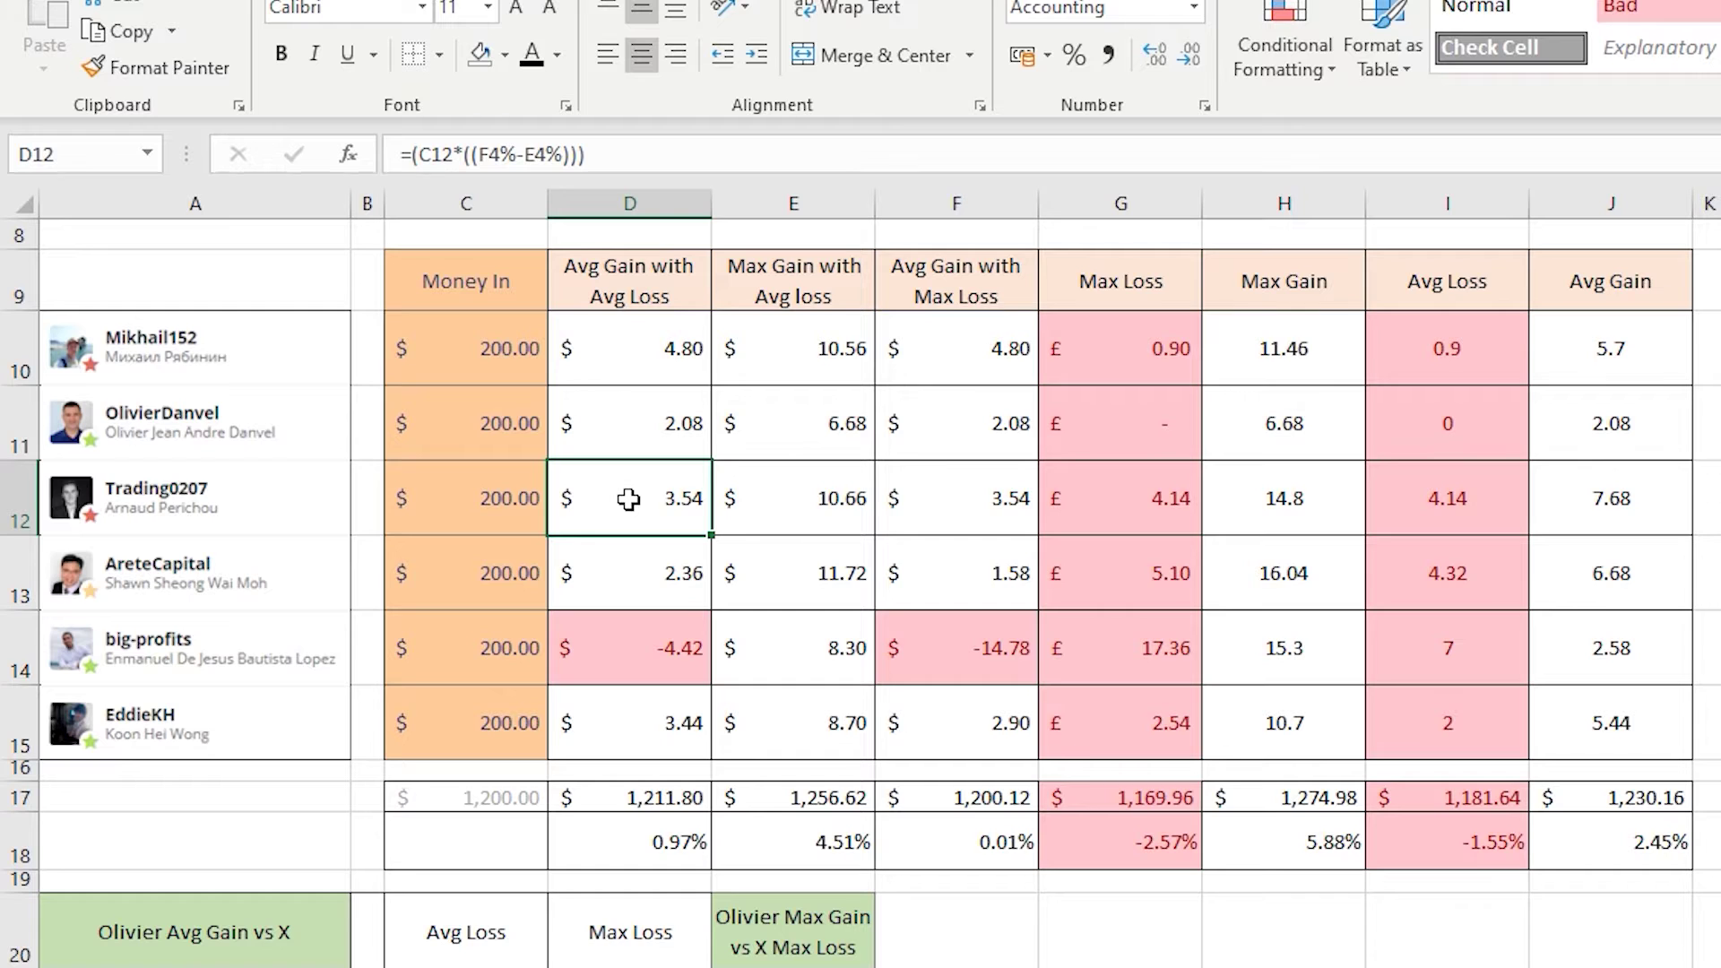
left_click(626, 584)
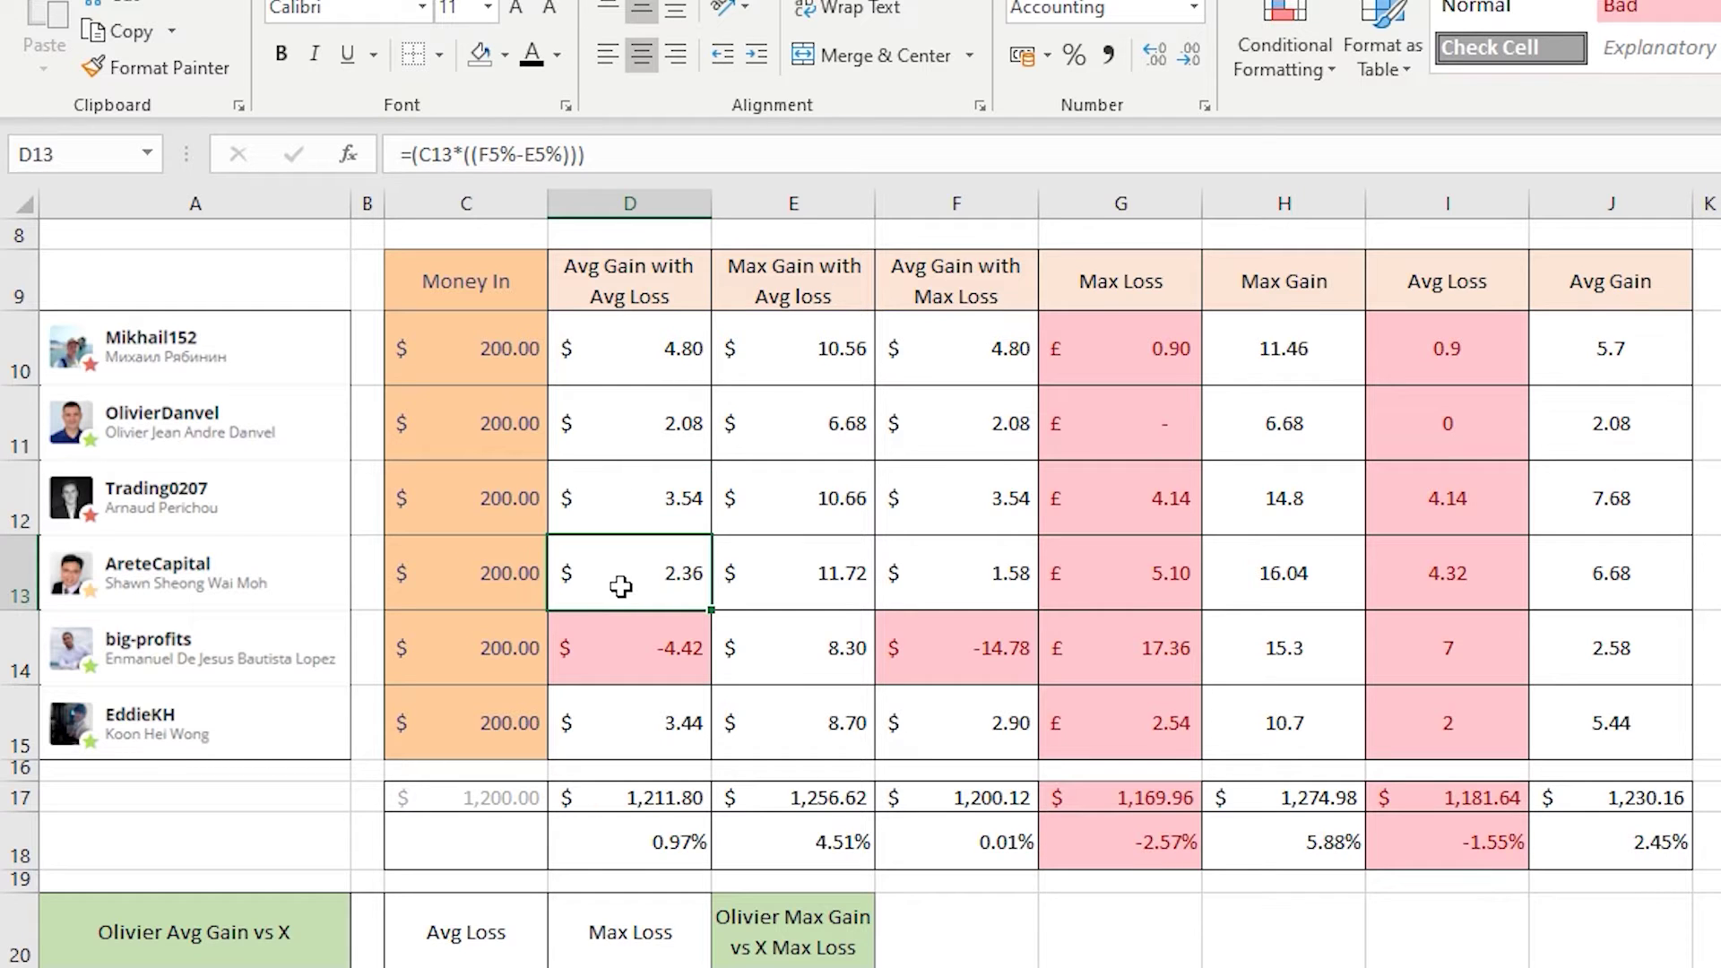
left_click(622, 675)
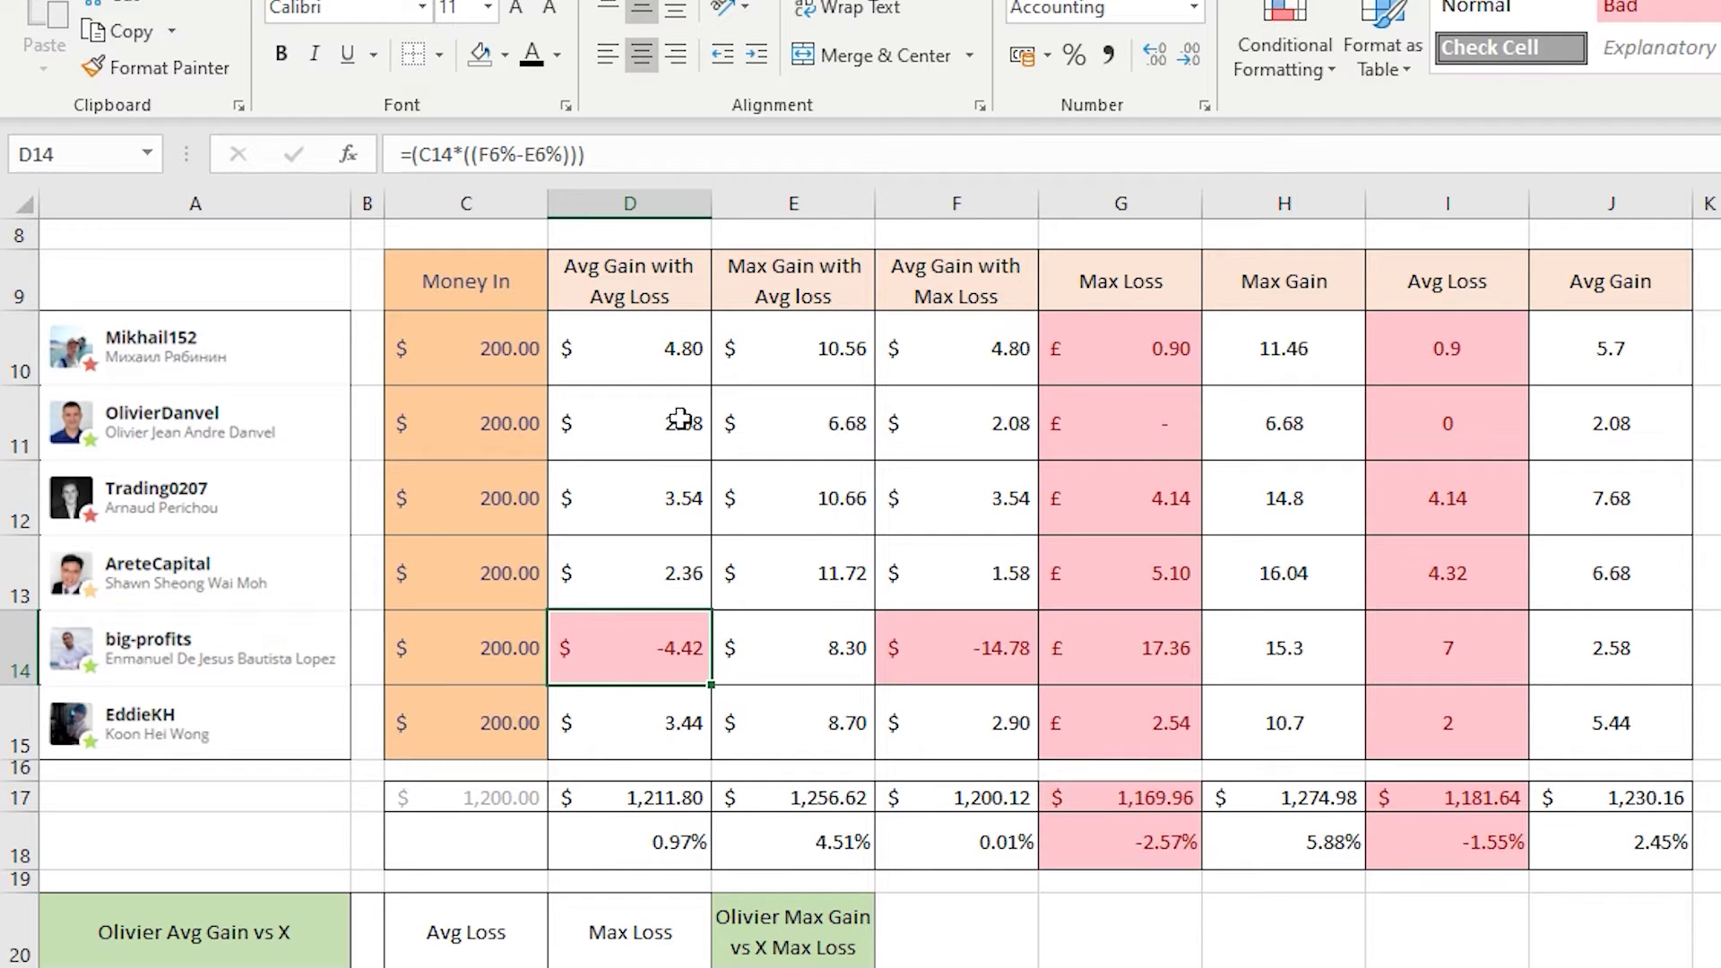
- Highlight the whole block C10:J15, and inspect the results in E14 and D15
left_click_drag(483, 347, 1534, 728)
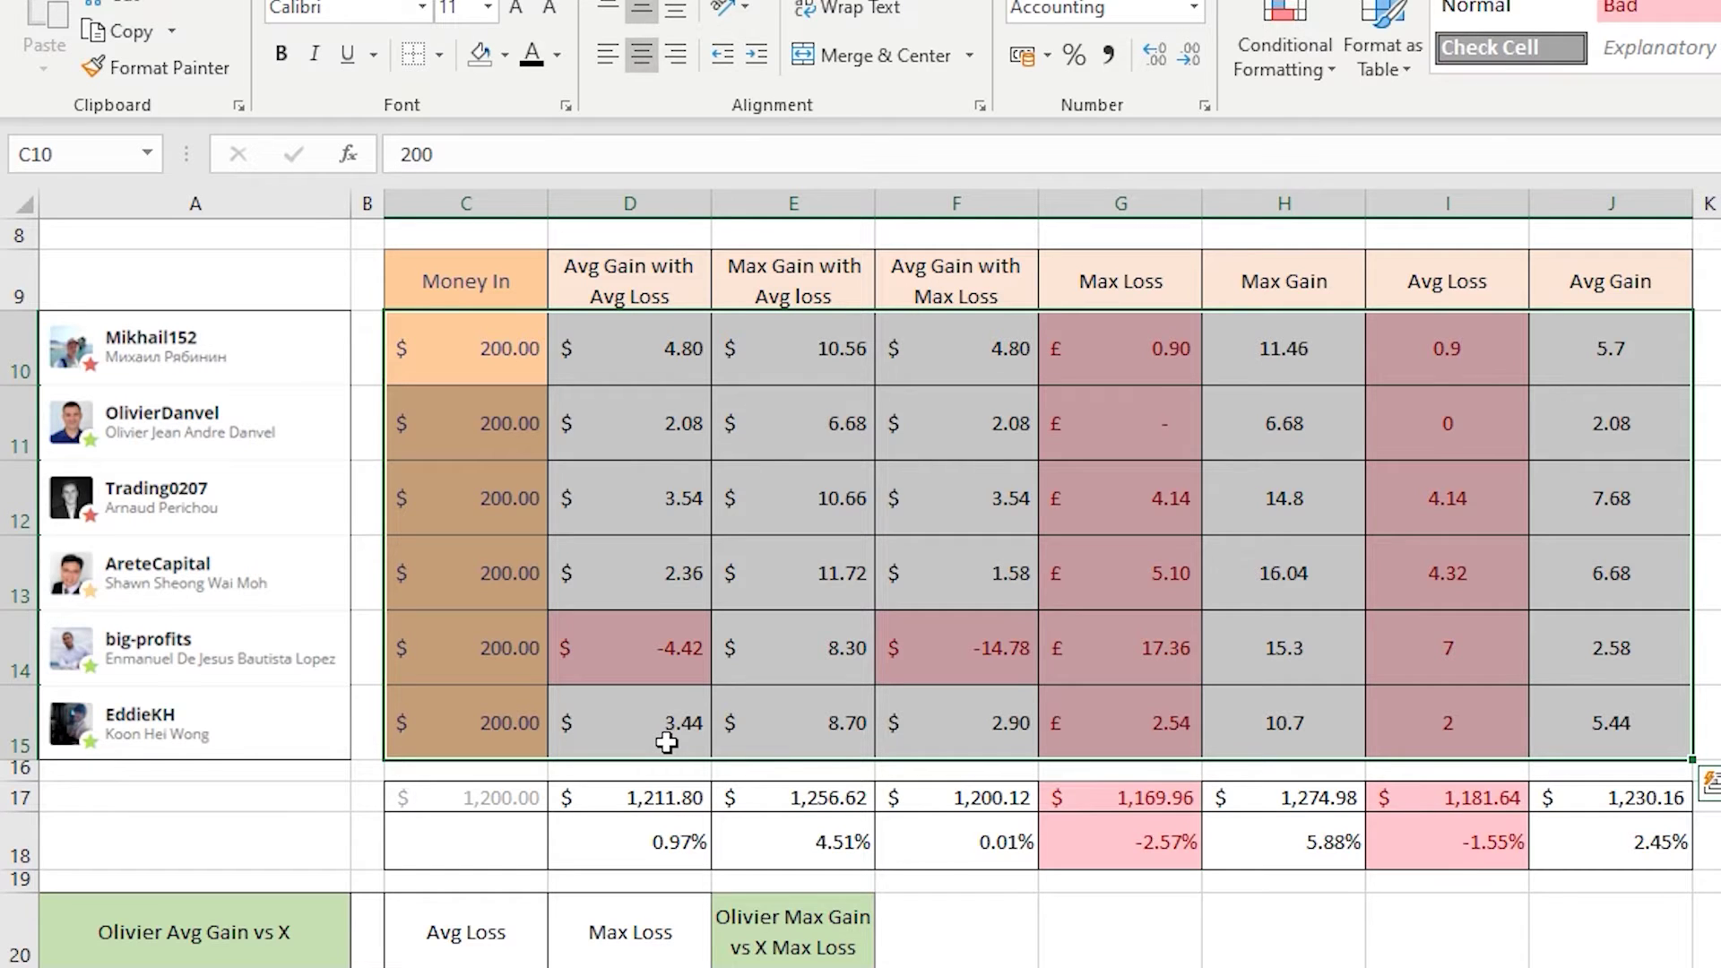
left_click(788, 676)
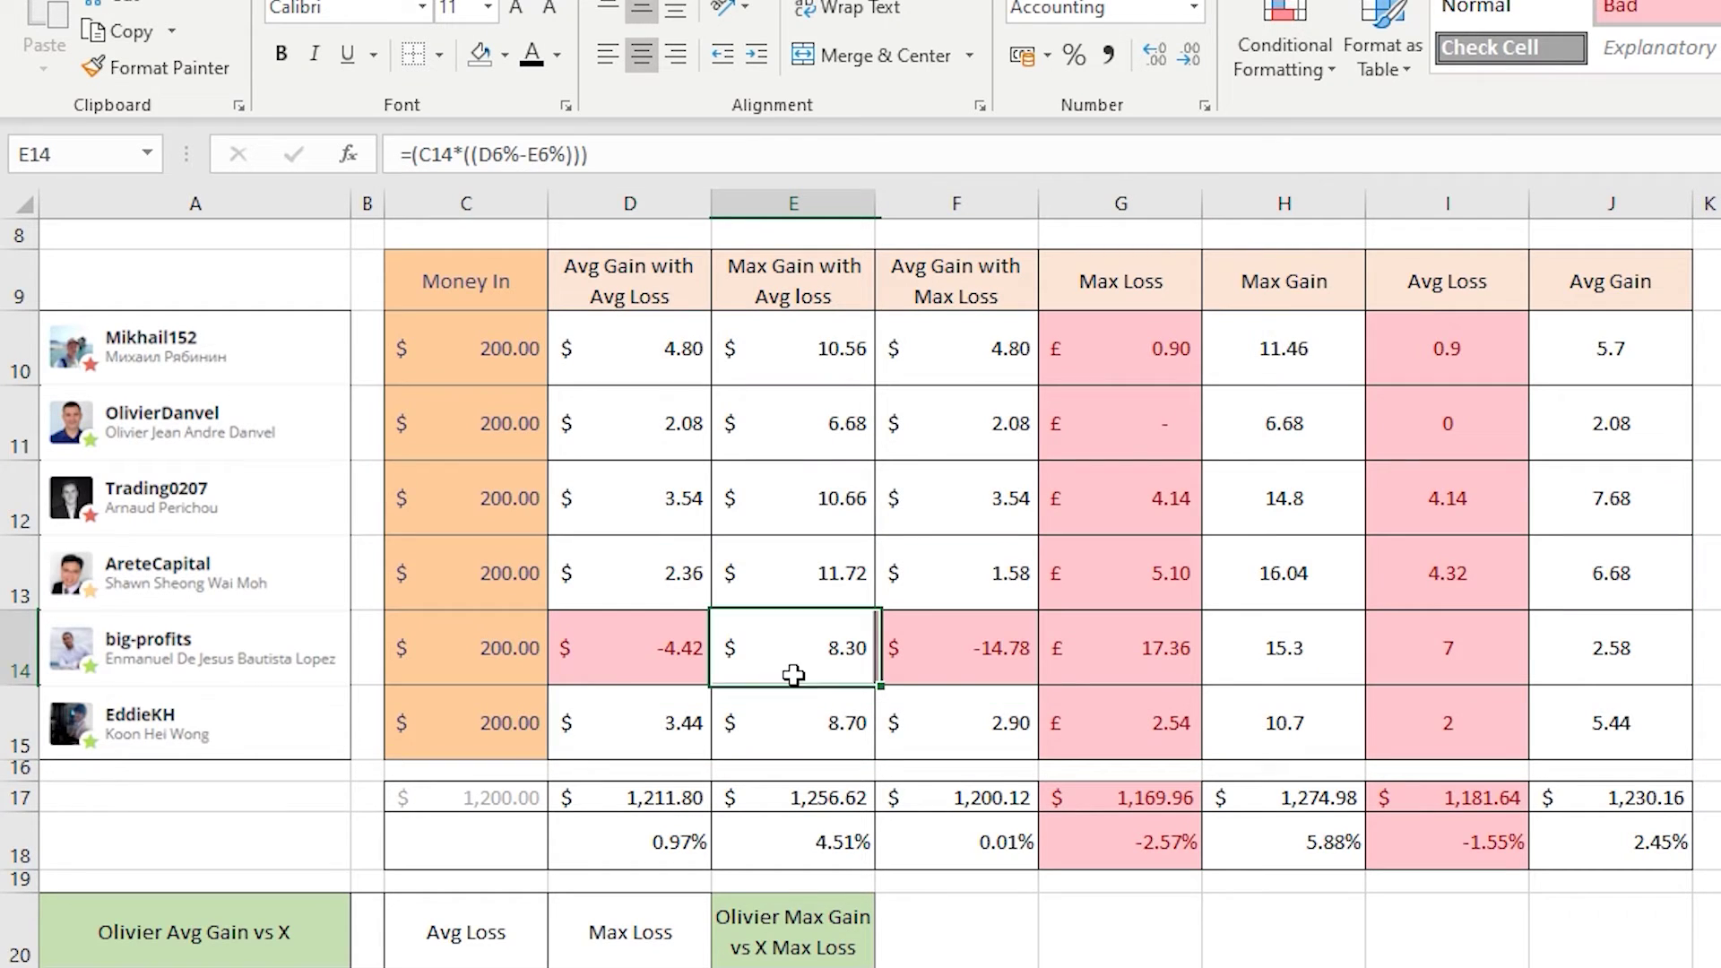
left_click(658, 717)
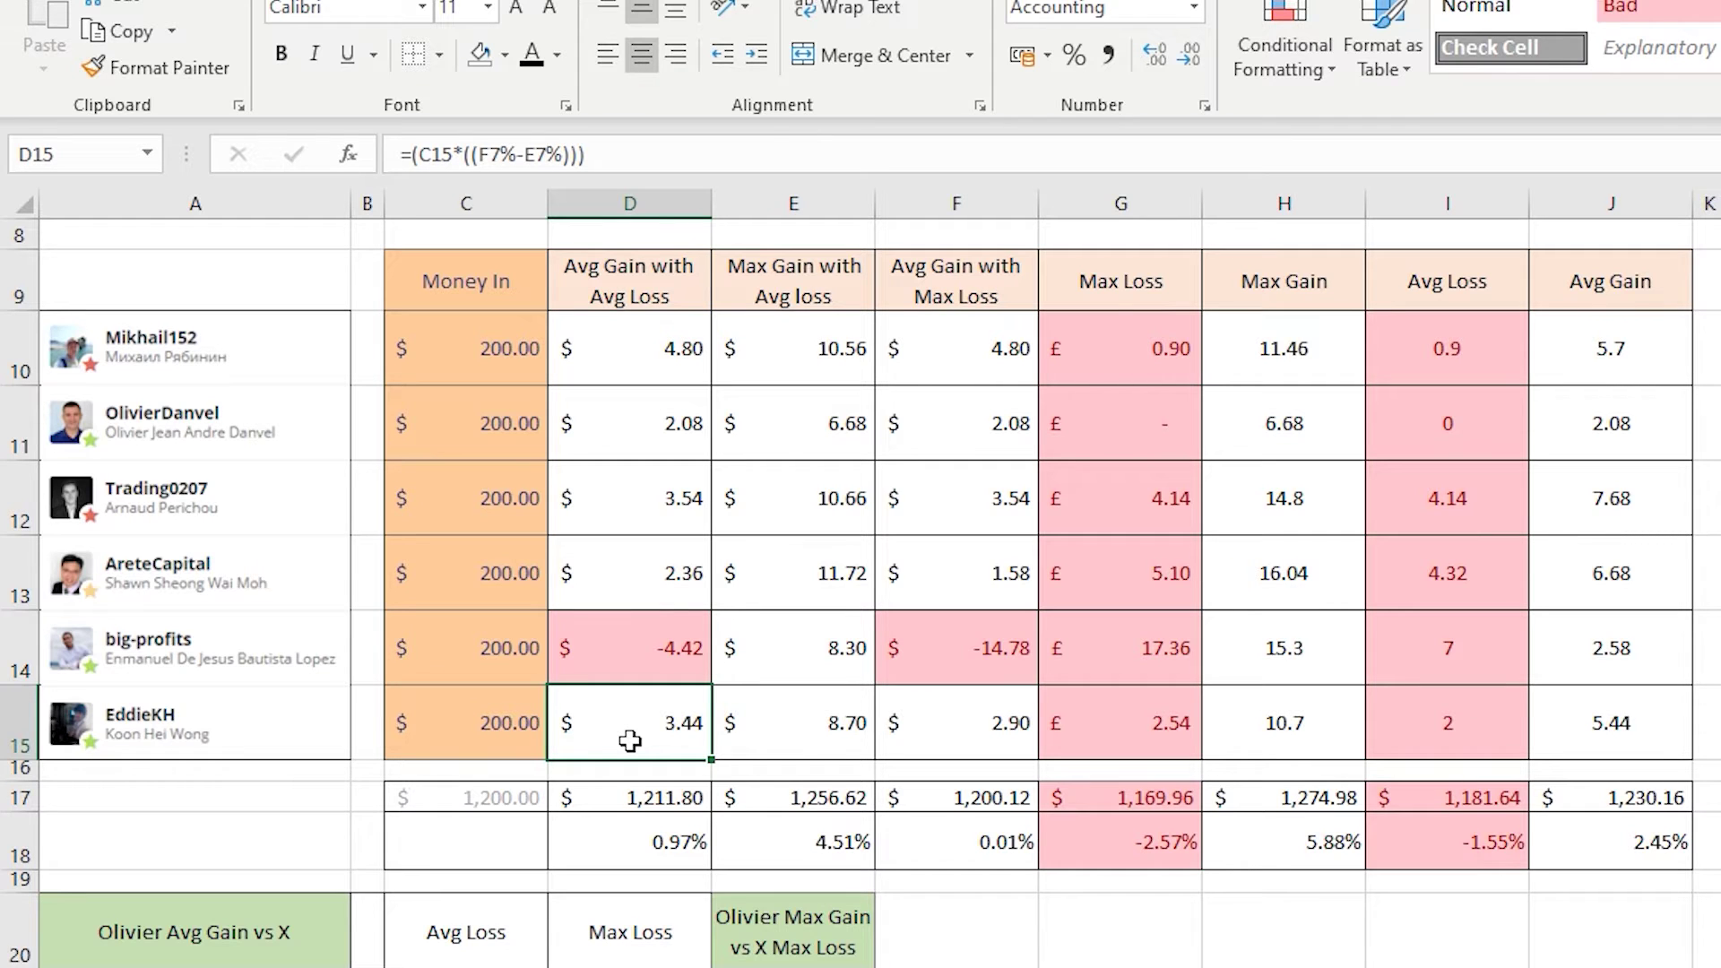
left_click(951, 610)
- Examine the Max Gain with Avg loss results in E10:E15, one trader at a time and as a whole column
left_click_drag(831, 337, 807, 726)
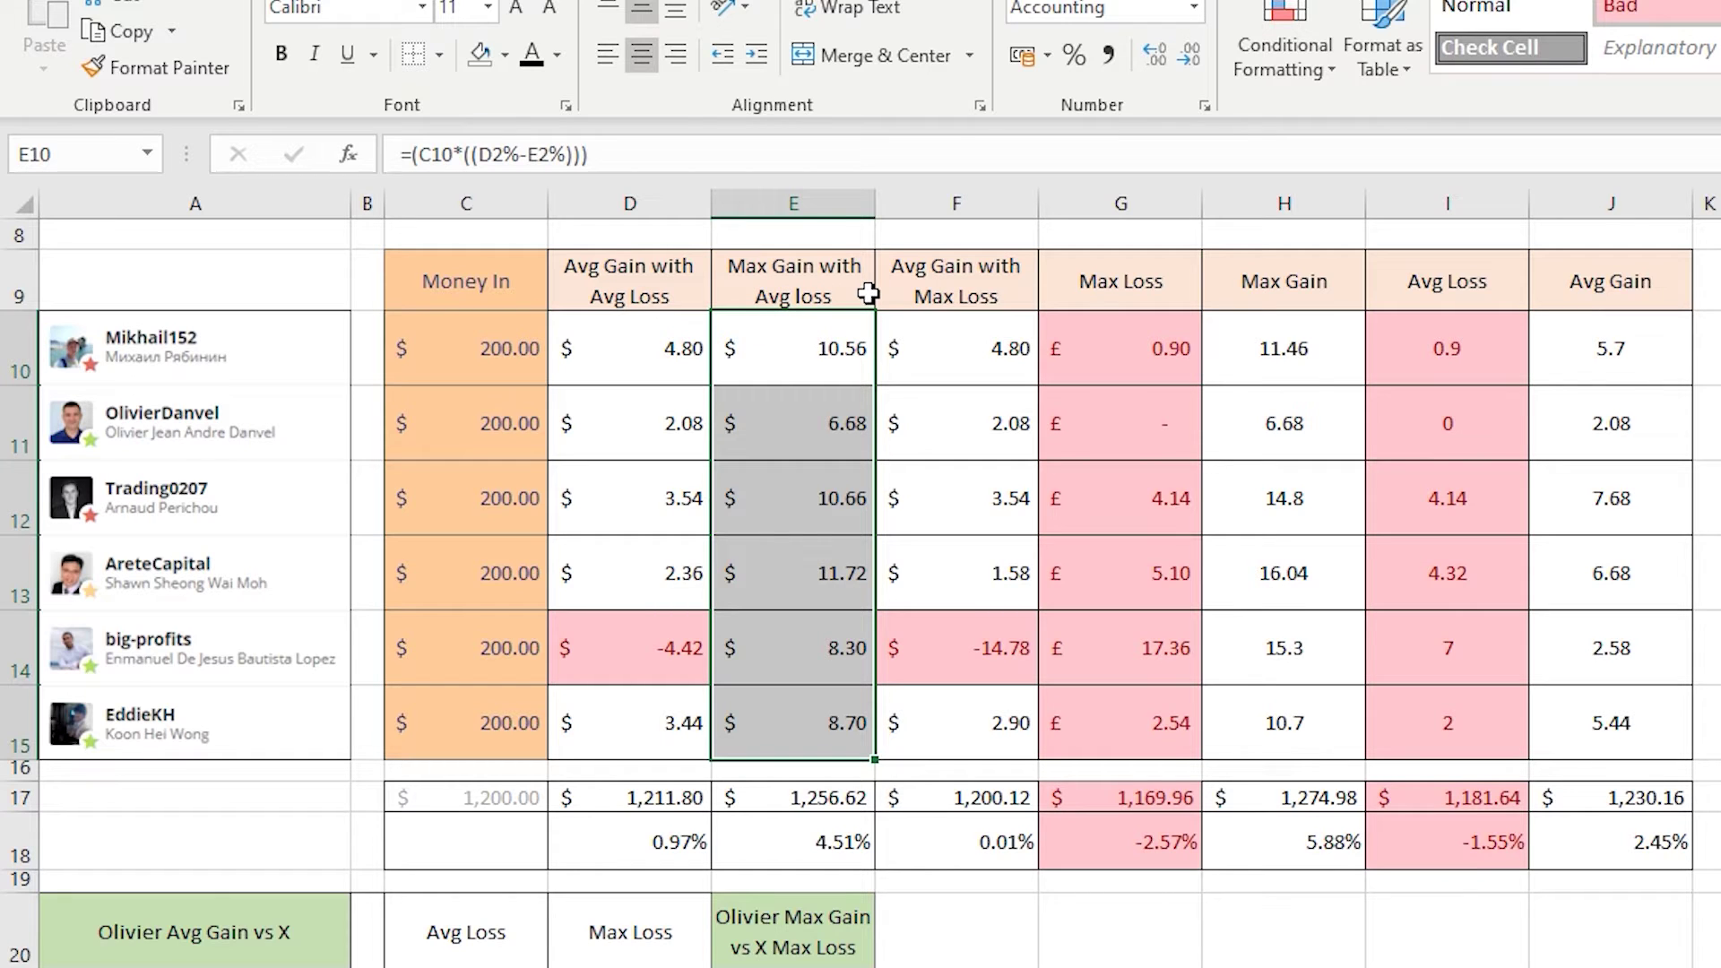
left_click(827, 348)
left_click(841, 423)
left_click(843, 502)
left_click(843, 574)
left_click(843, 657)
left_click(843, 722)
left_click_drag(826, 349, 843, 720)
left_click(1192, 488)
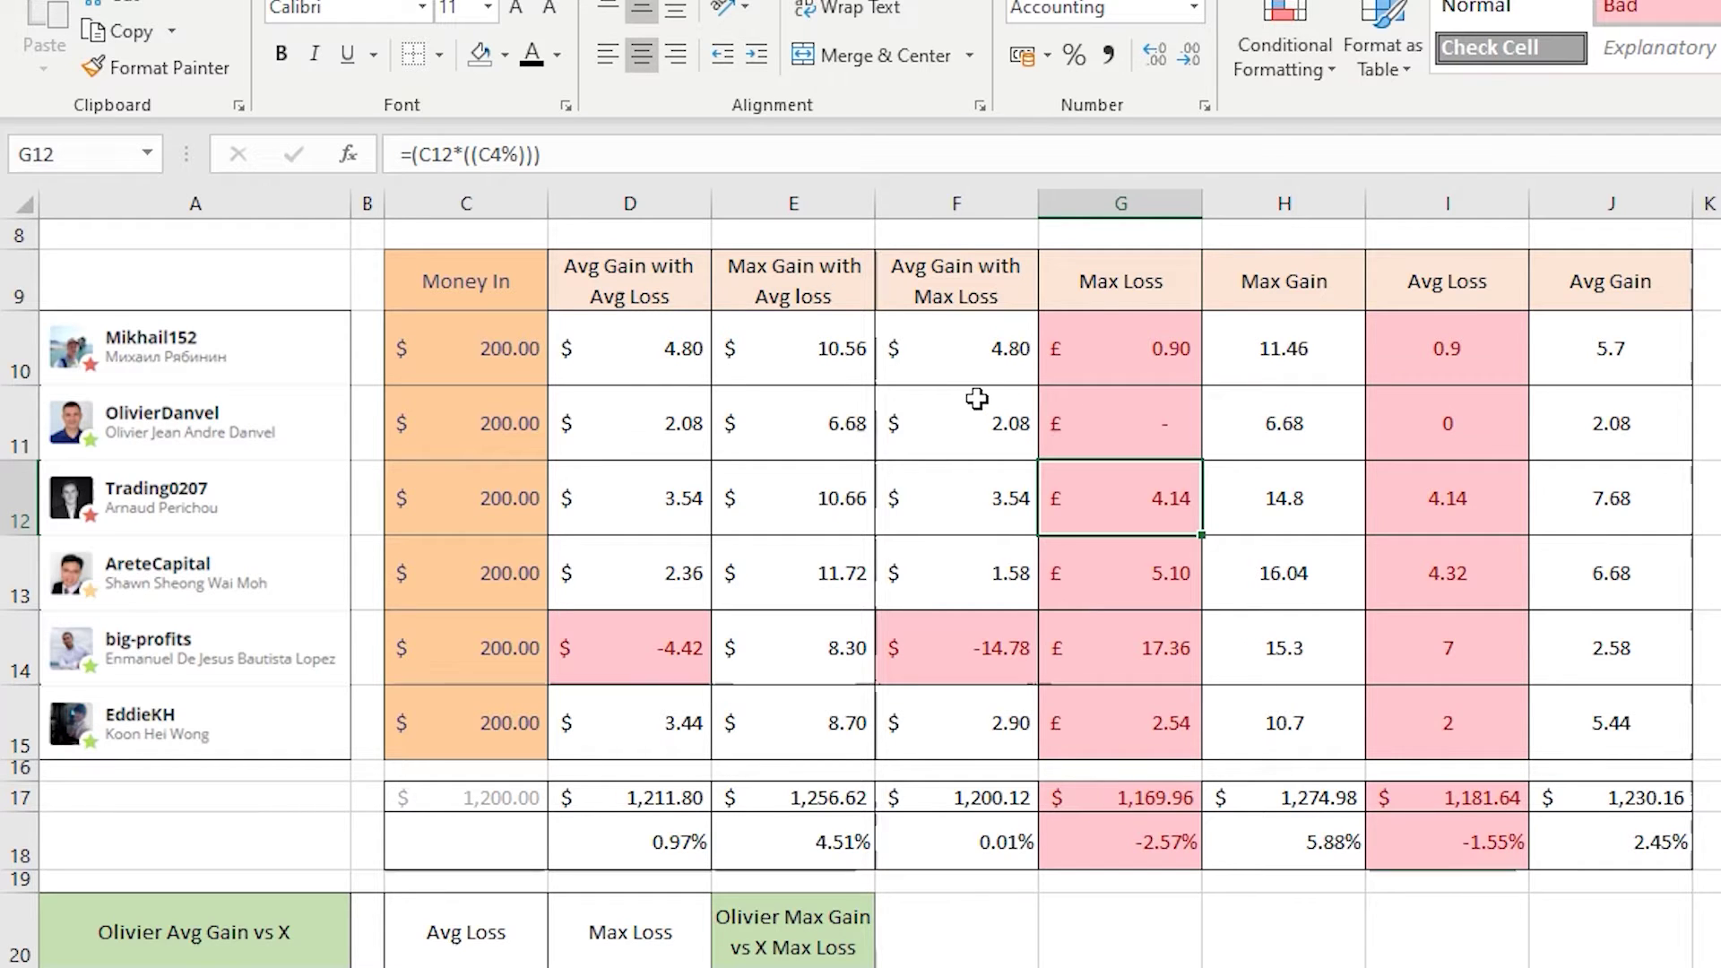
- Compare the Avg Gain with Max Loss results in F10:F15 with the Money In amounts, checking F14 and F15 individually
left_click_drag(982, 348, 944, 699)
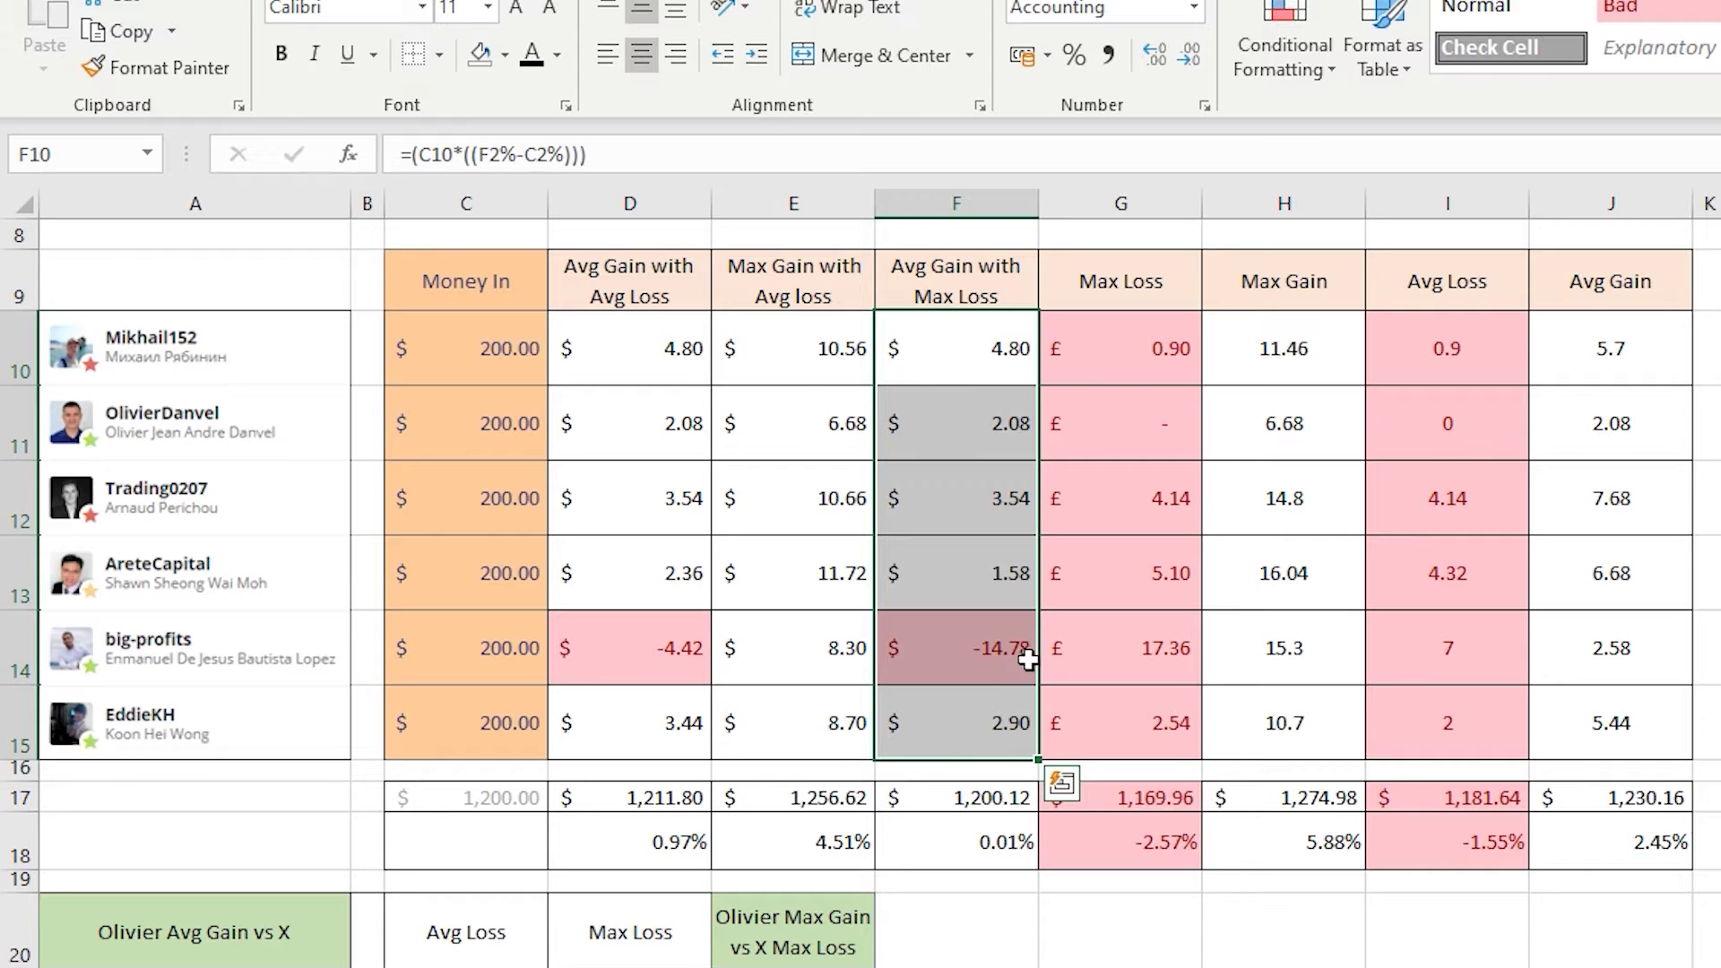
left_click(512, 649)
left_click_drag(500, 354, 494, 693)
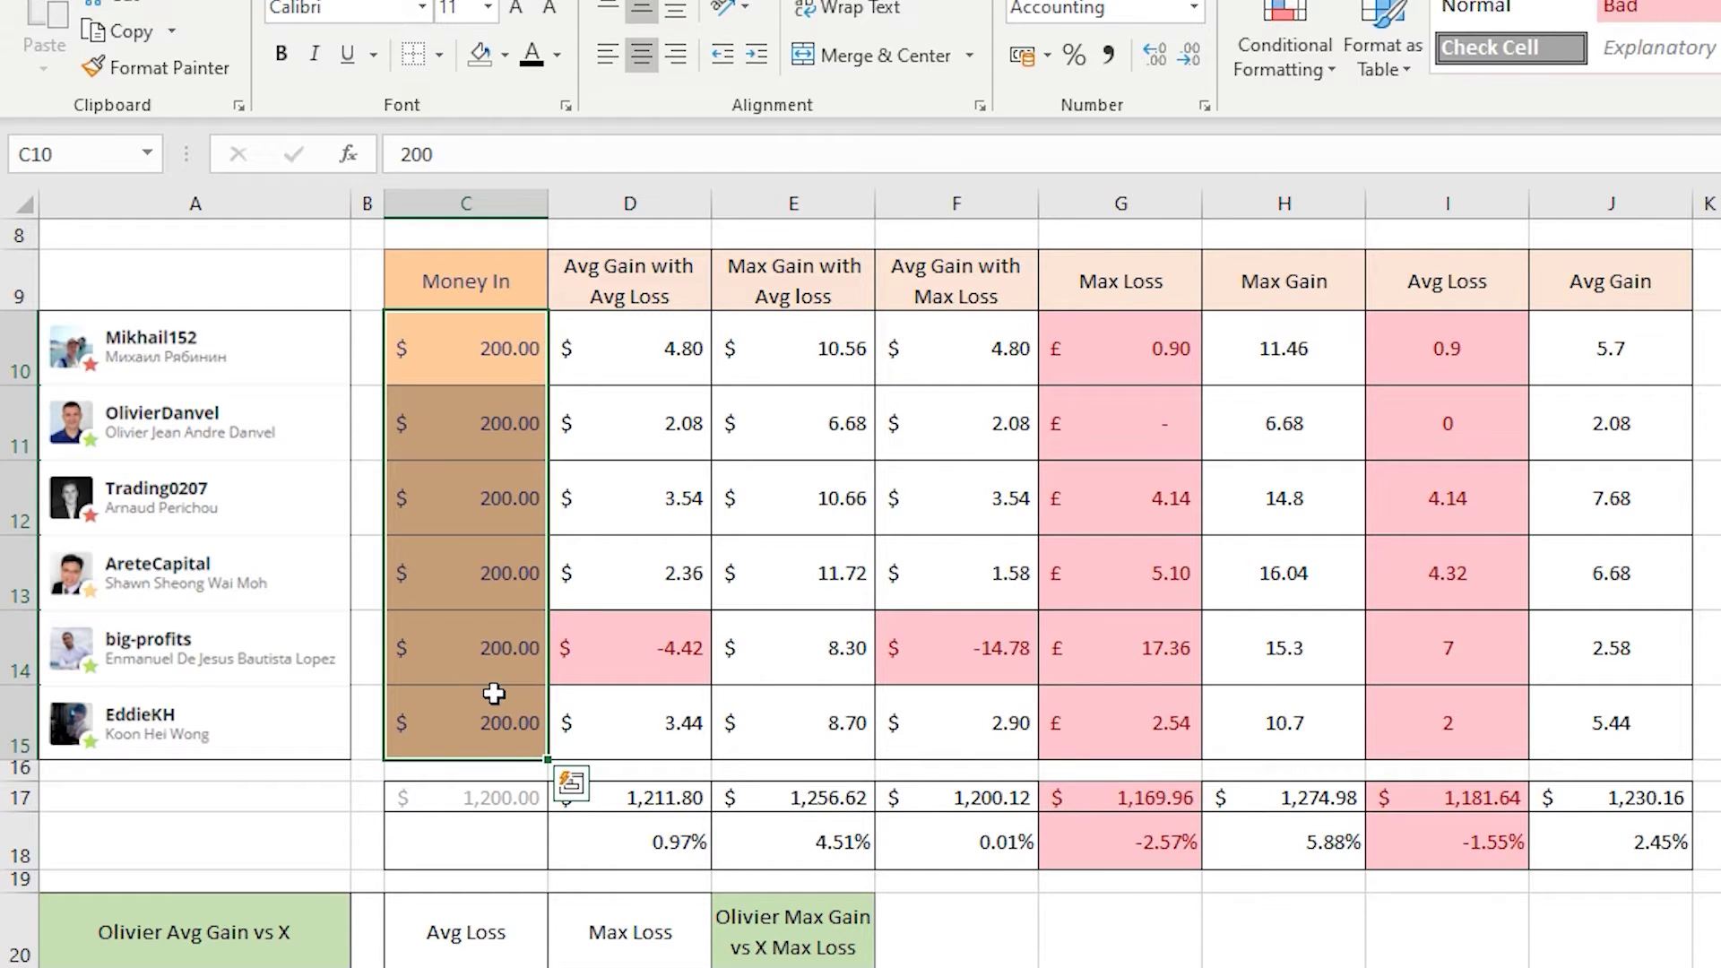
left_click(987, 647)
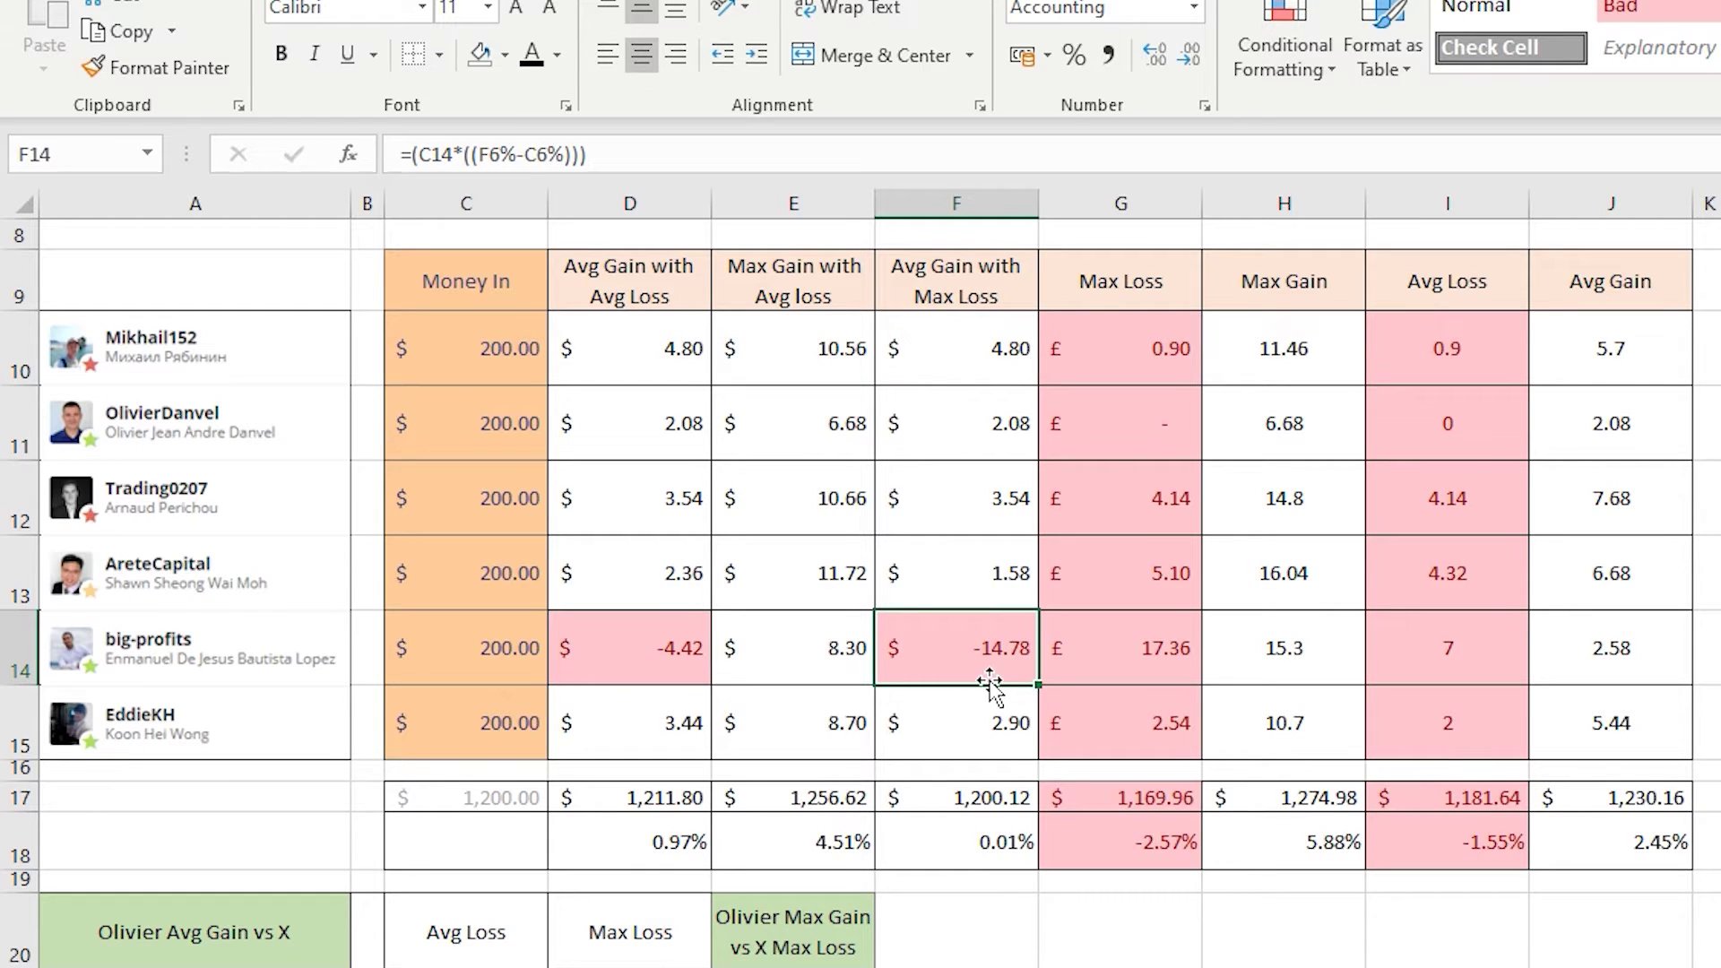
left_click(988, 710)
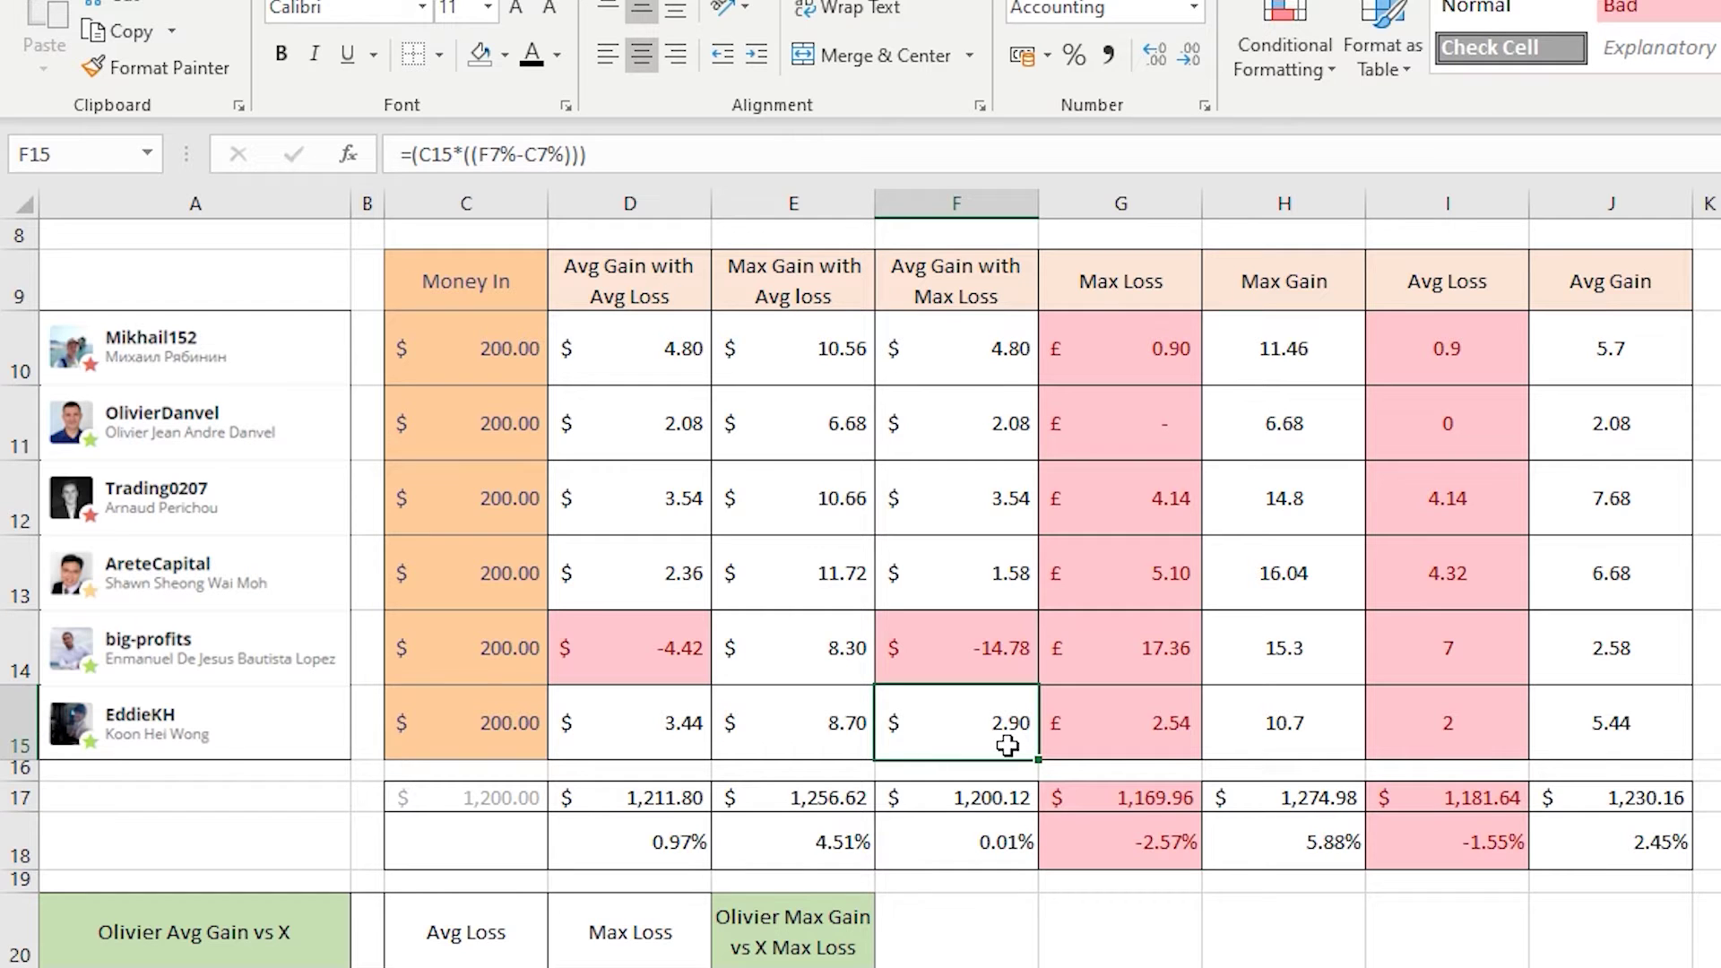
left_click(1375, 568)
- Examine the Max Loss amounts in G10:G15, checking each trader from row 11 to row 15
left_click_drag(1148, 340, 1140, 709)
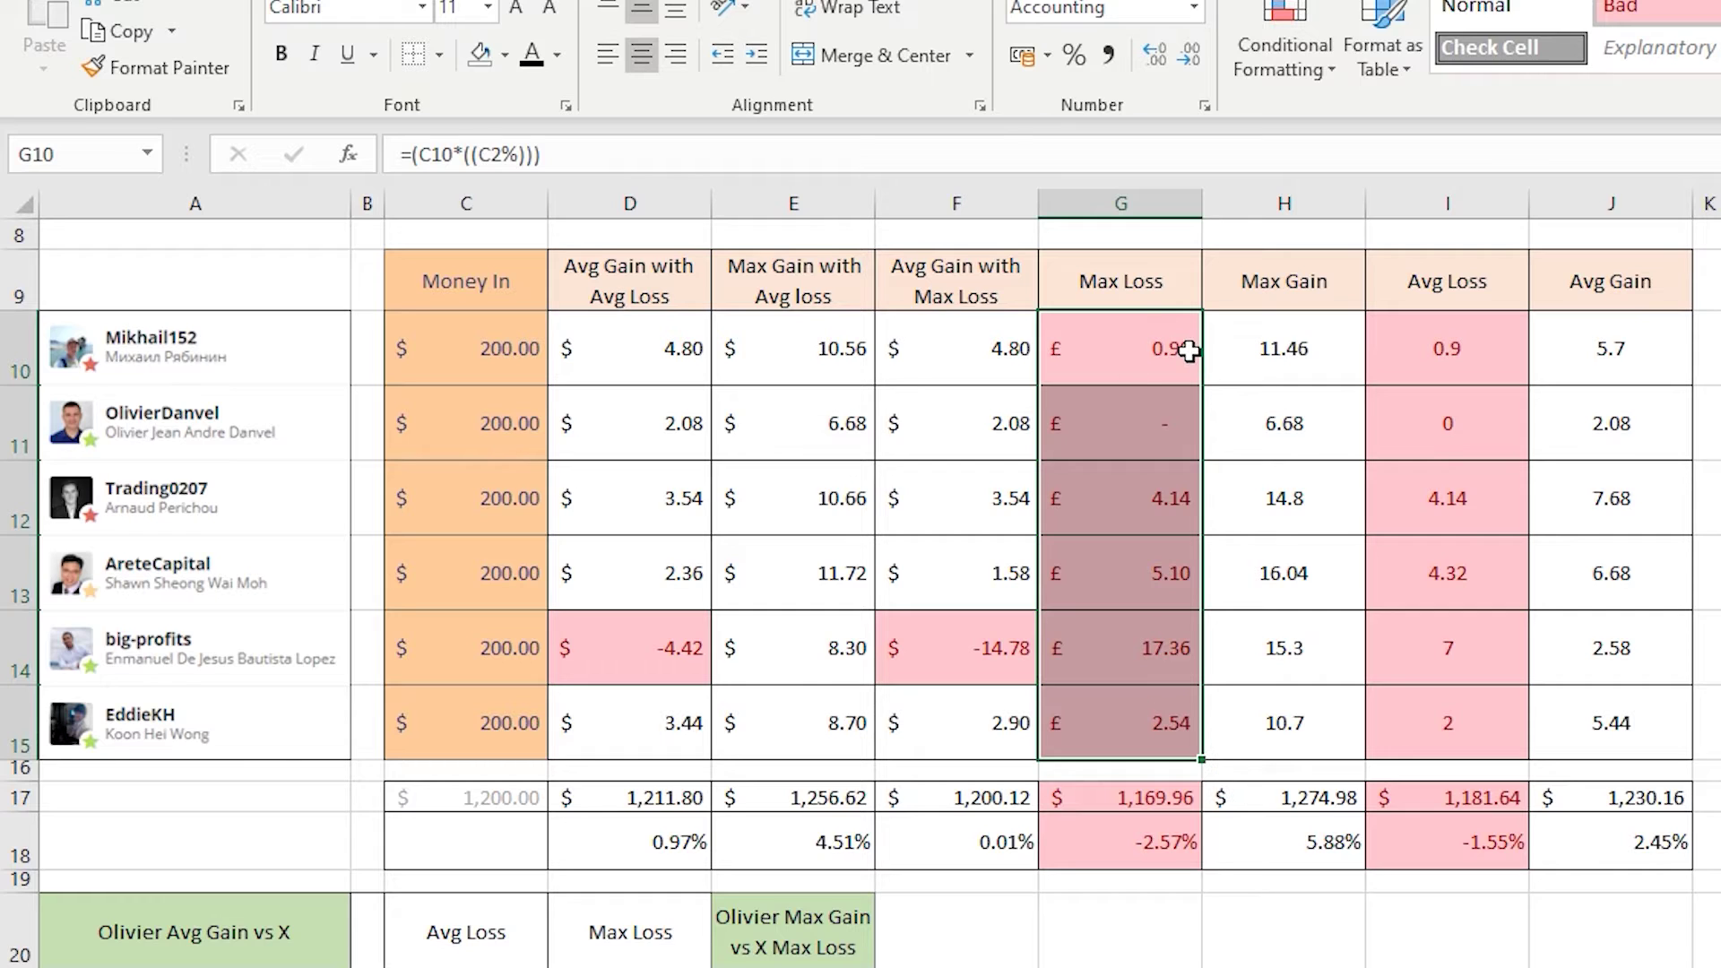
left_click(1187, 414)
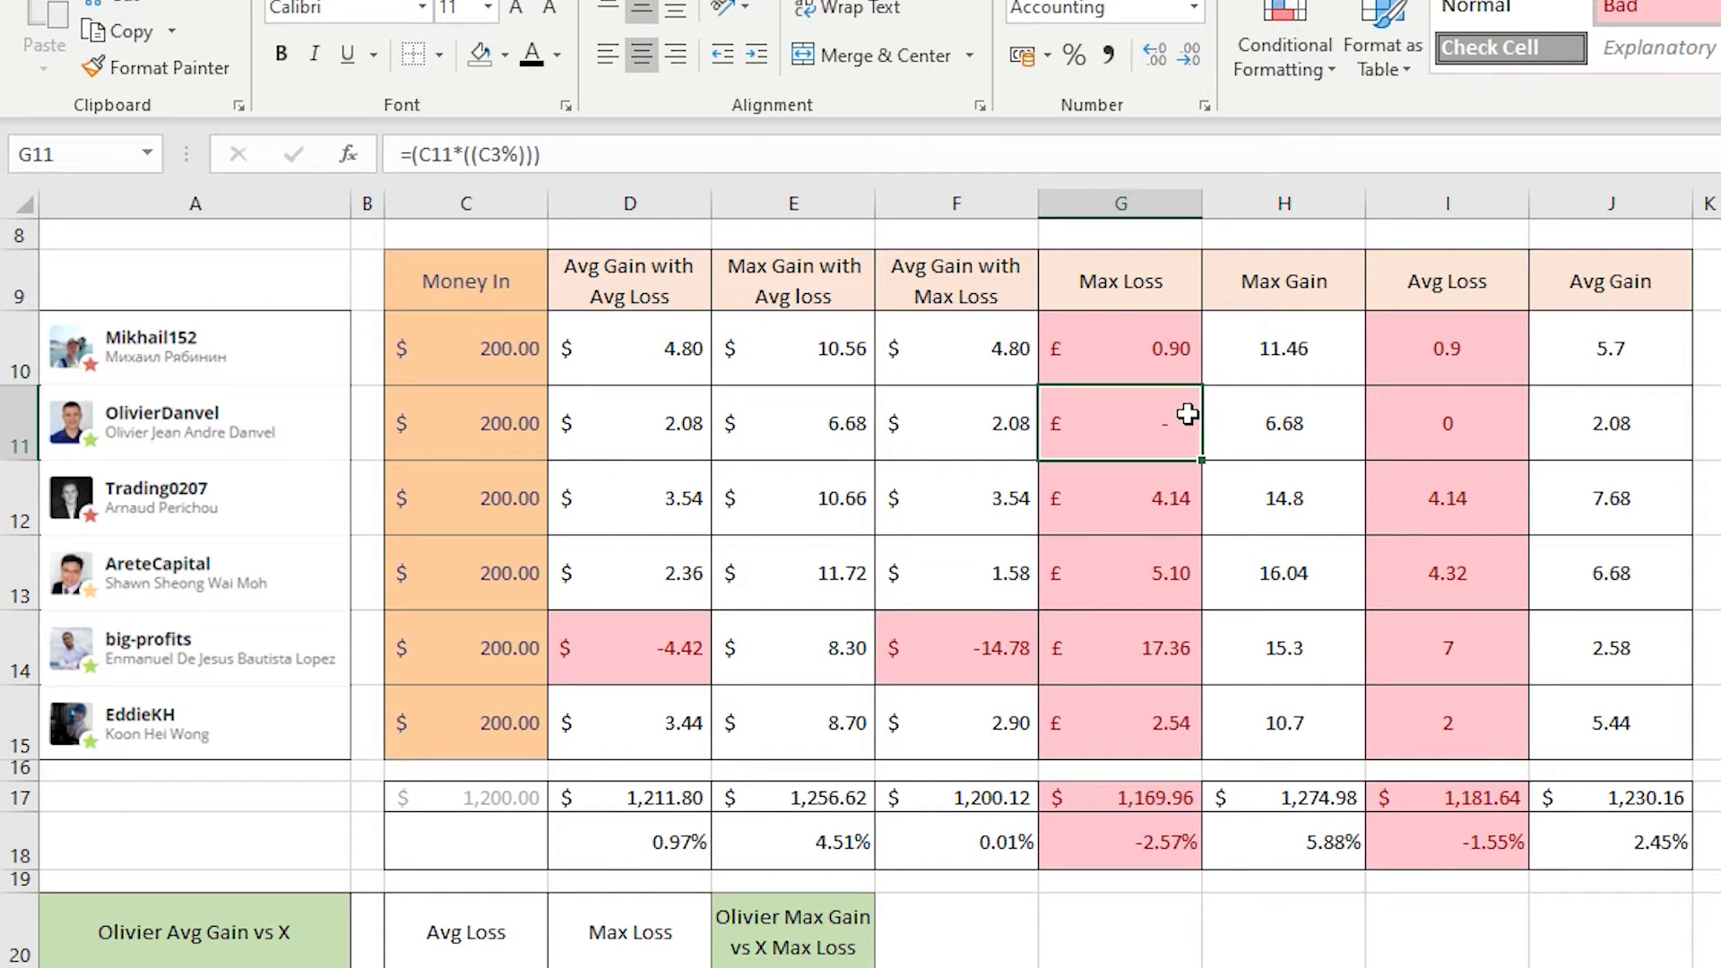
left_click(1174, 500)
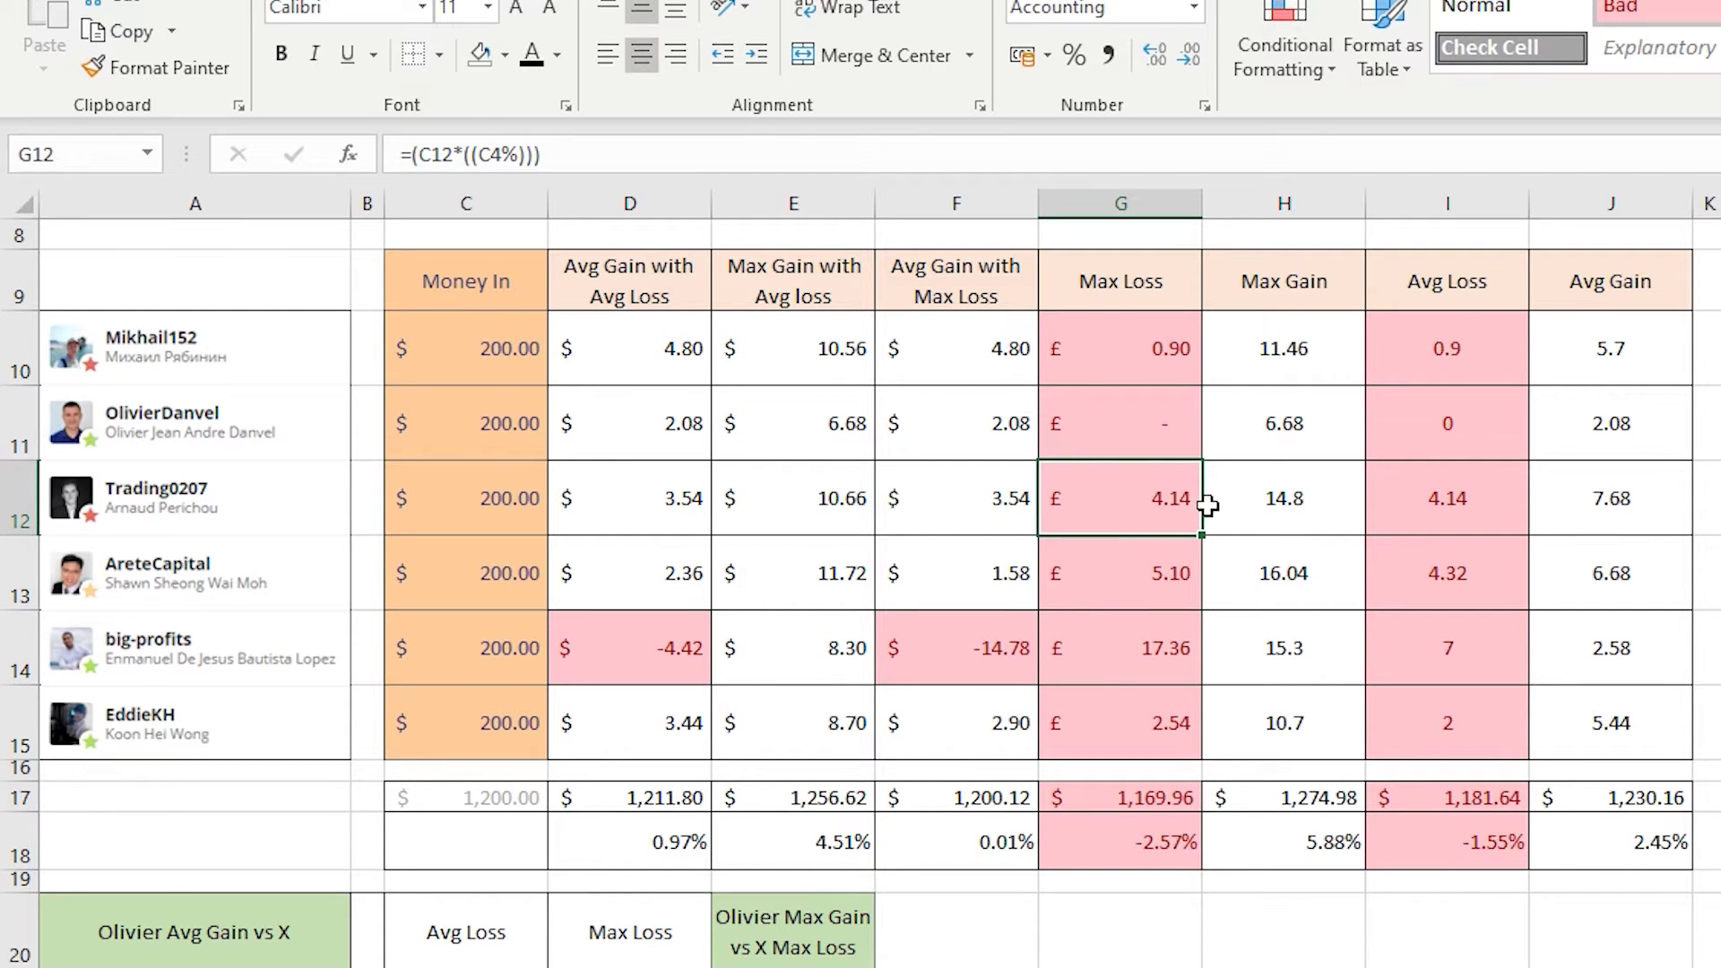
left_click(1176, 572)
left_click(1174, 652)
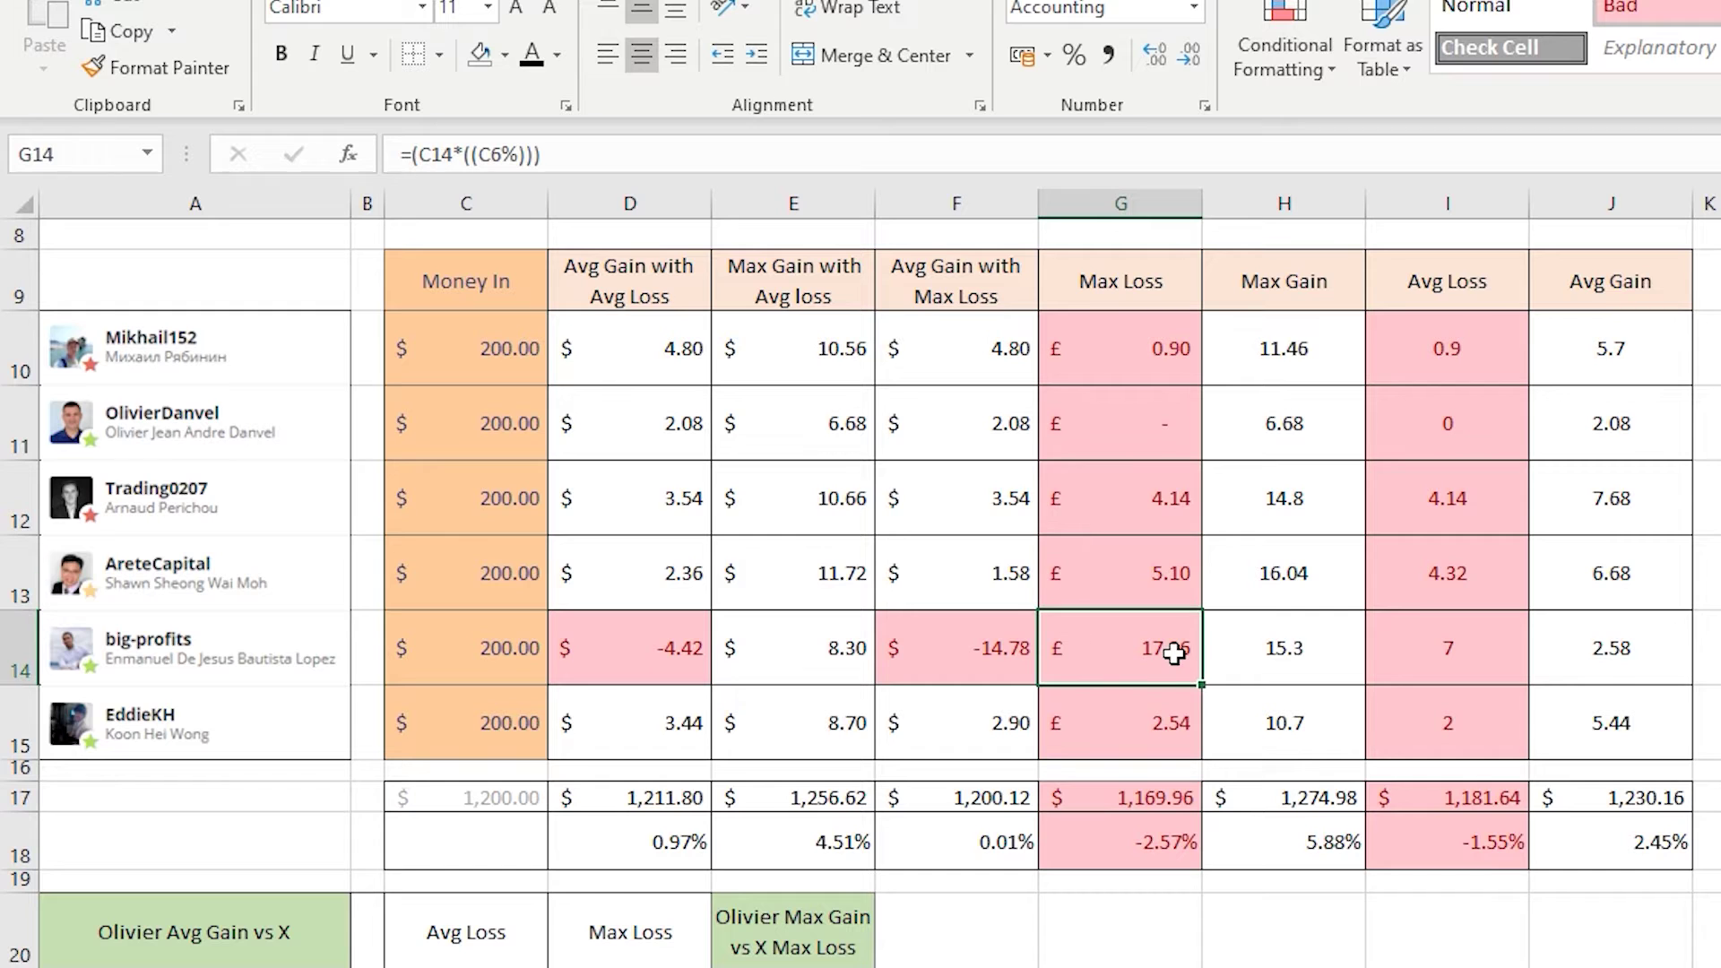
left_click(1169, 717)
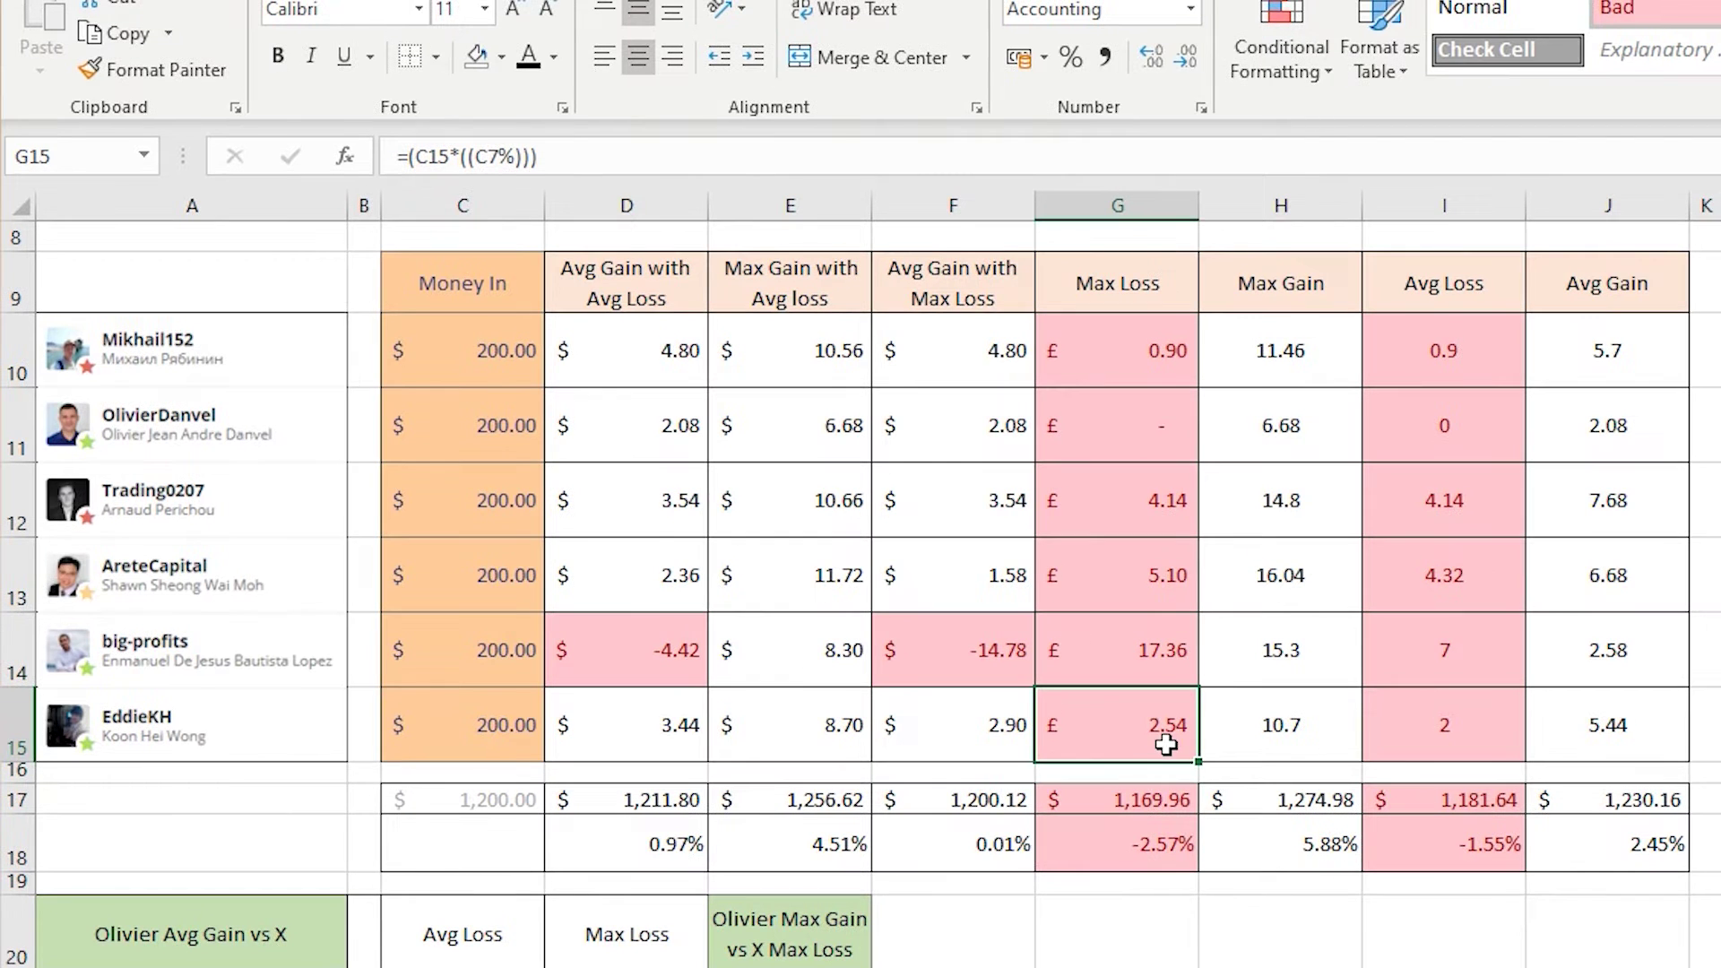
left_click(1461, 405)
- Examine the Max Gain amounts in H10:H15, checking each trader's cell in turn
left_click_drag(1304, 345, 1297, 729)
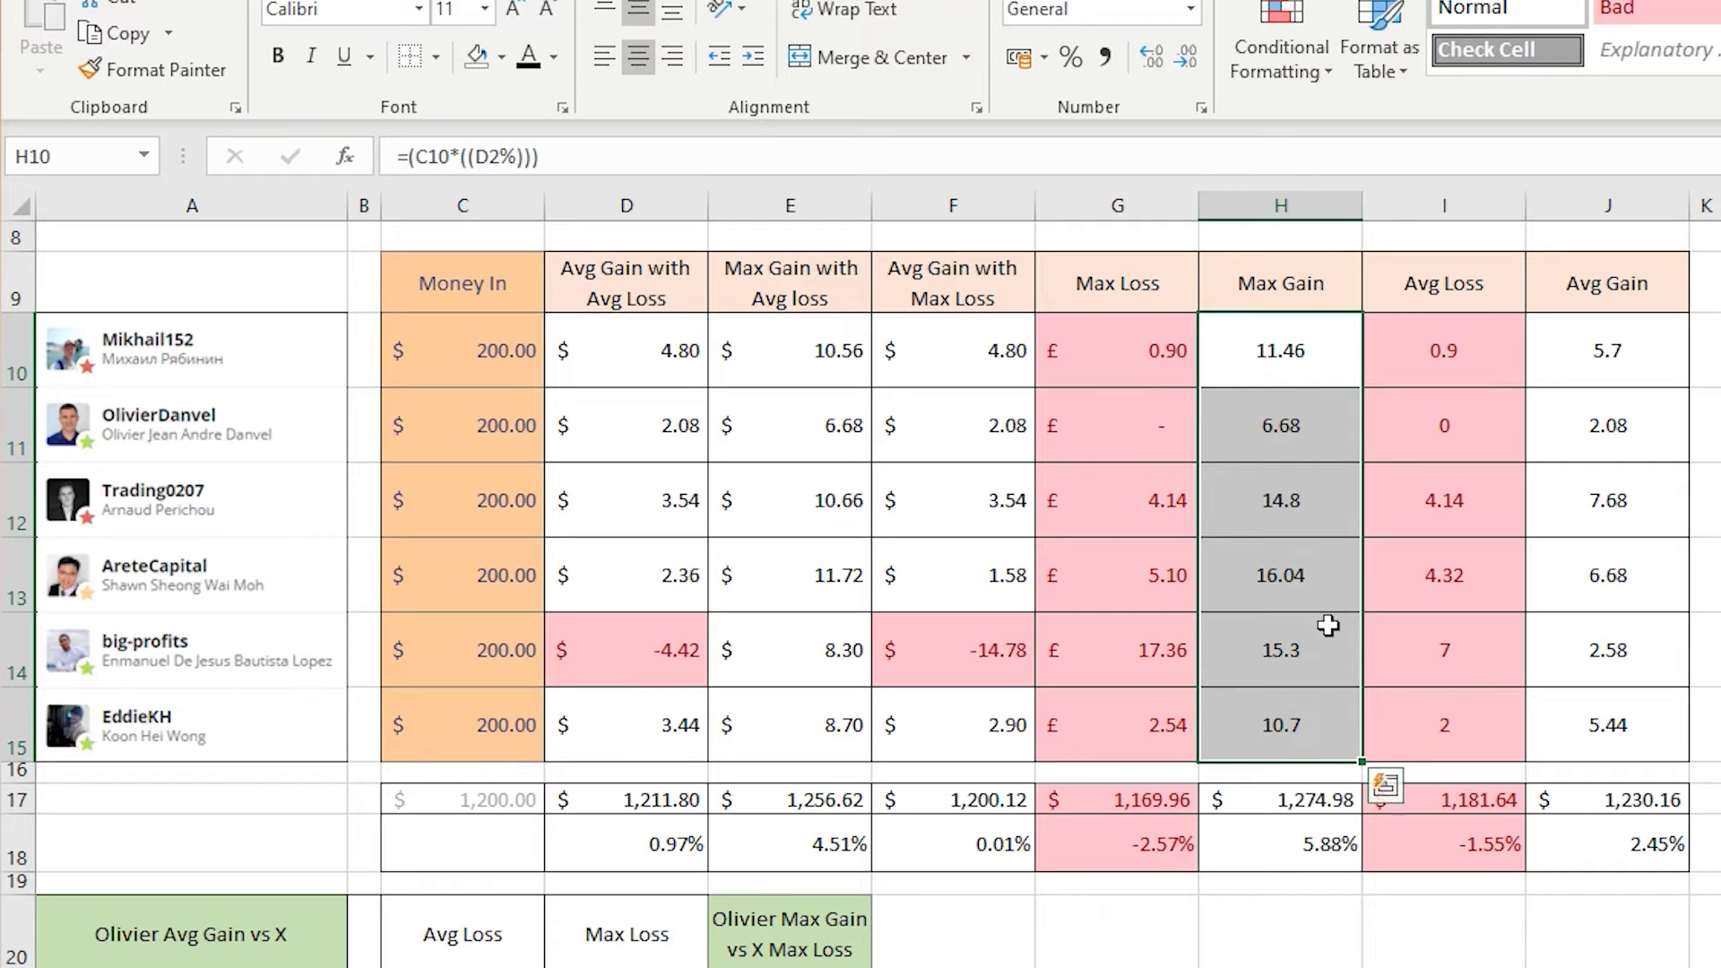
left_click(1336, 350)
left_click(1324, 420)
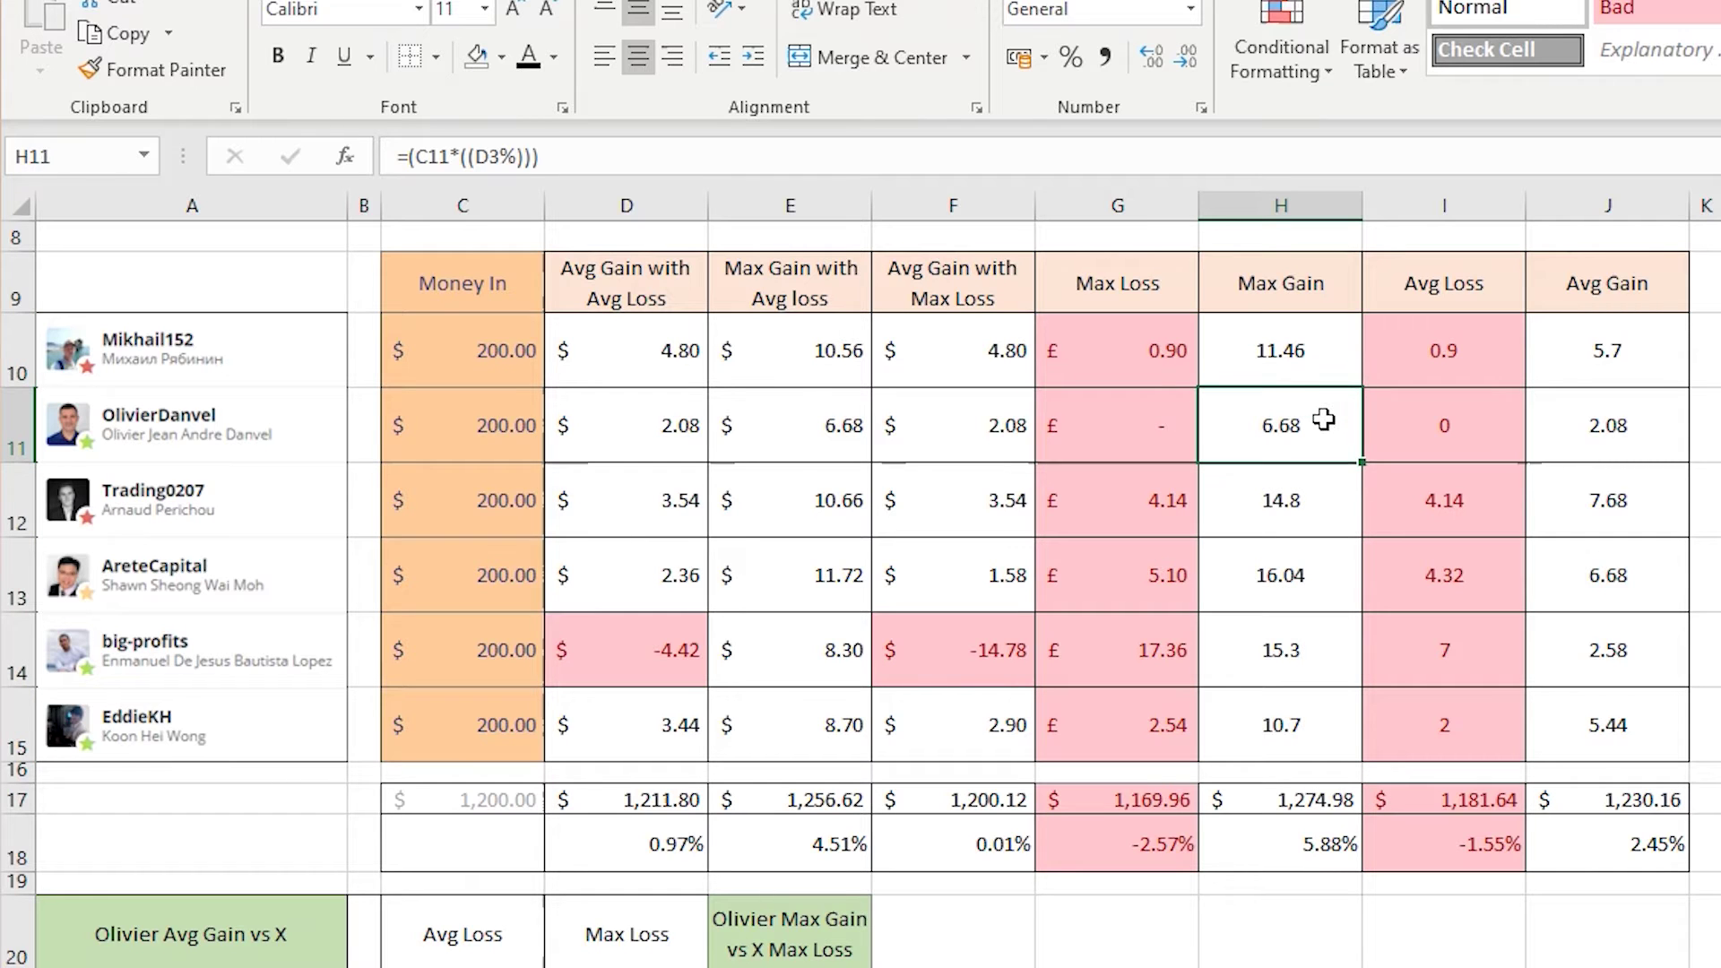
left_click(1324, 498)
left_click(1306, 583)
left_click(1306, 654)
left_click(1318, 722)
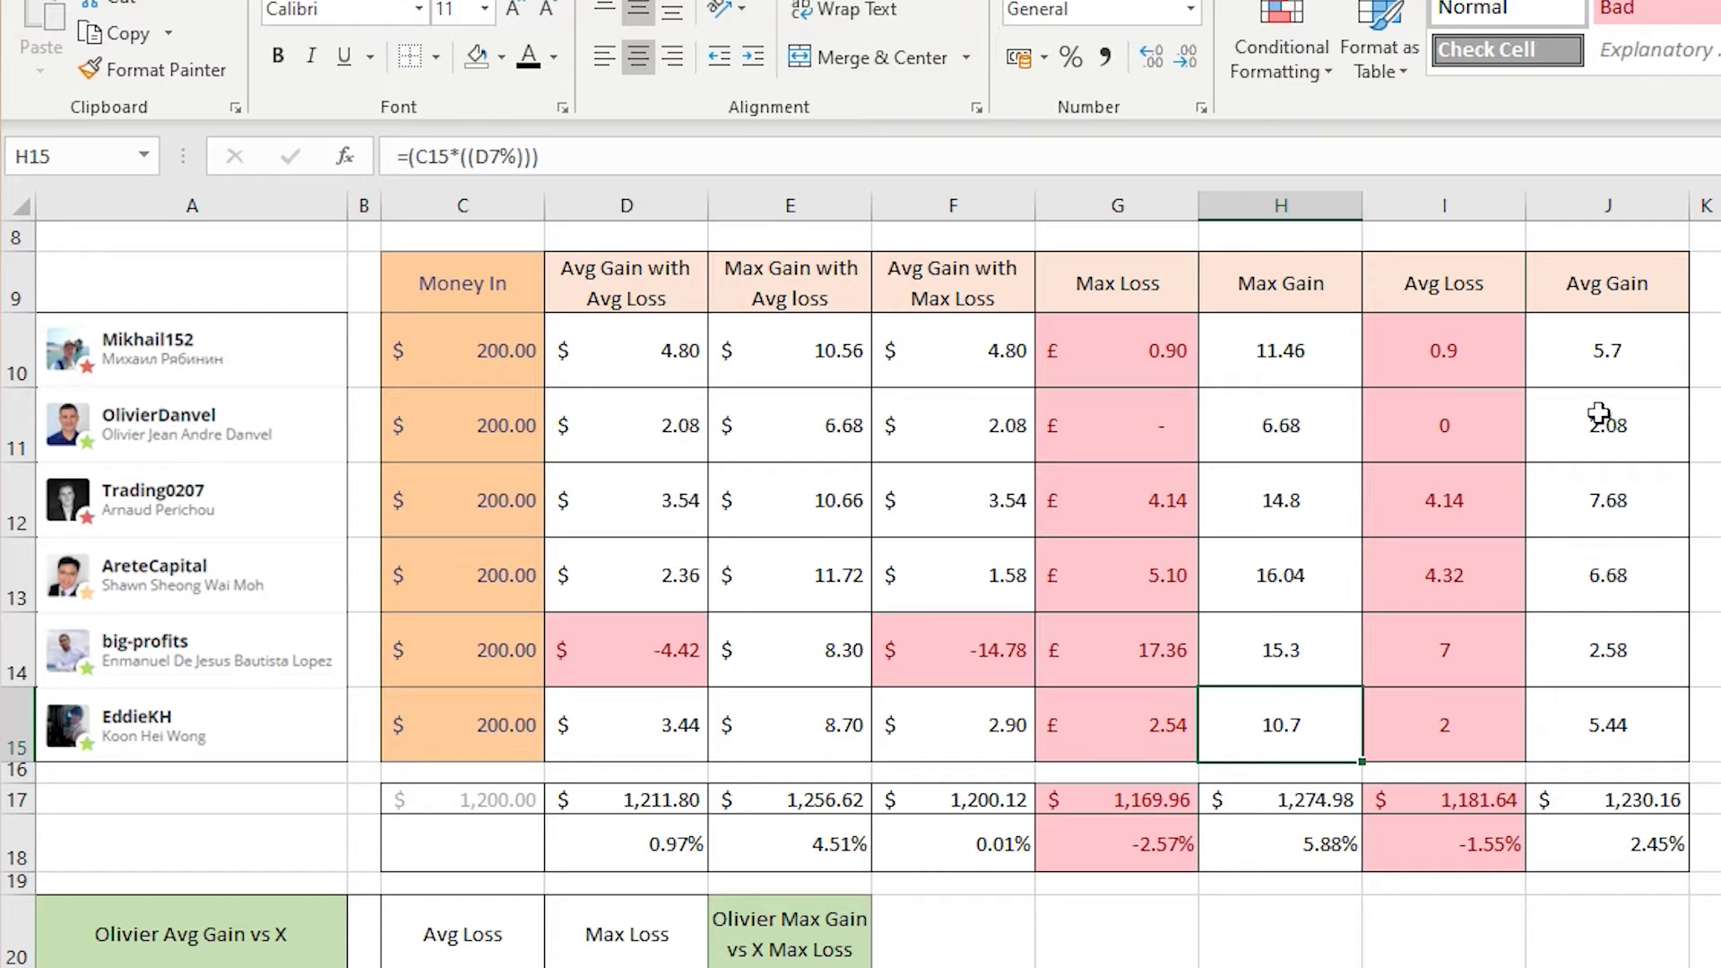
- Examine the Avg Loss amount in I10 and the Avg Gain amounts in J10:J15, checking each trader's gain in turn
left_click(1501, 353)
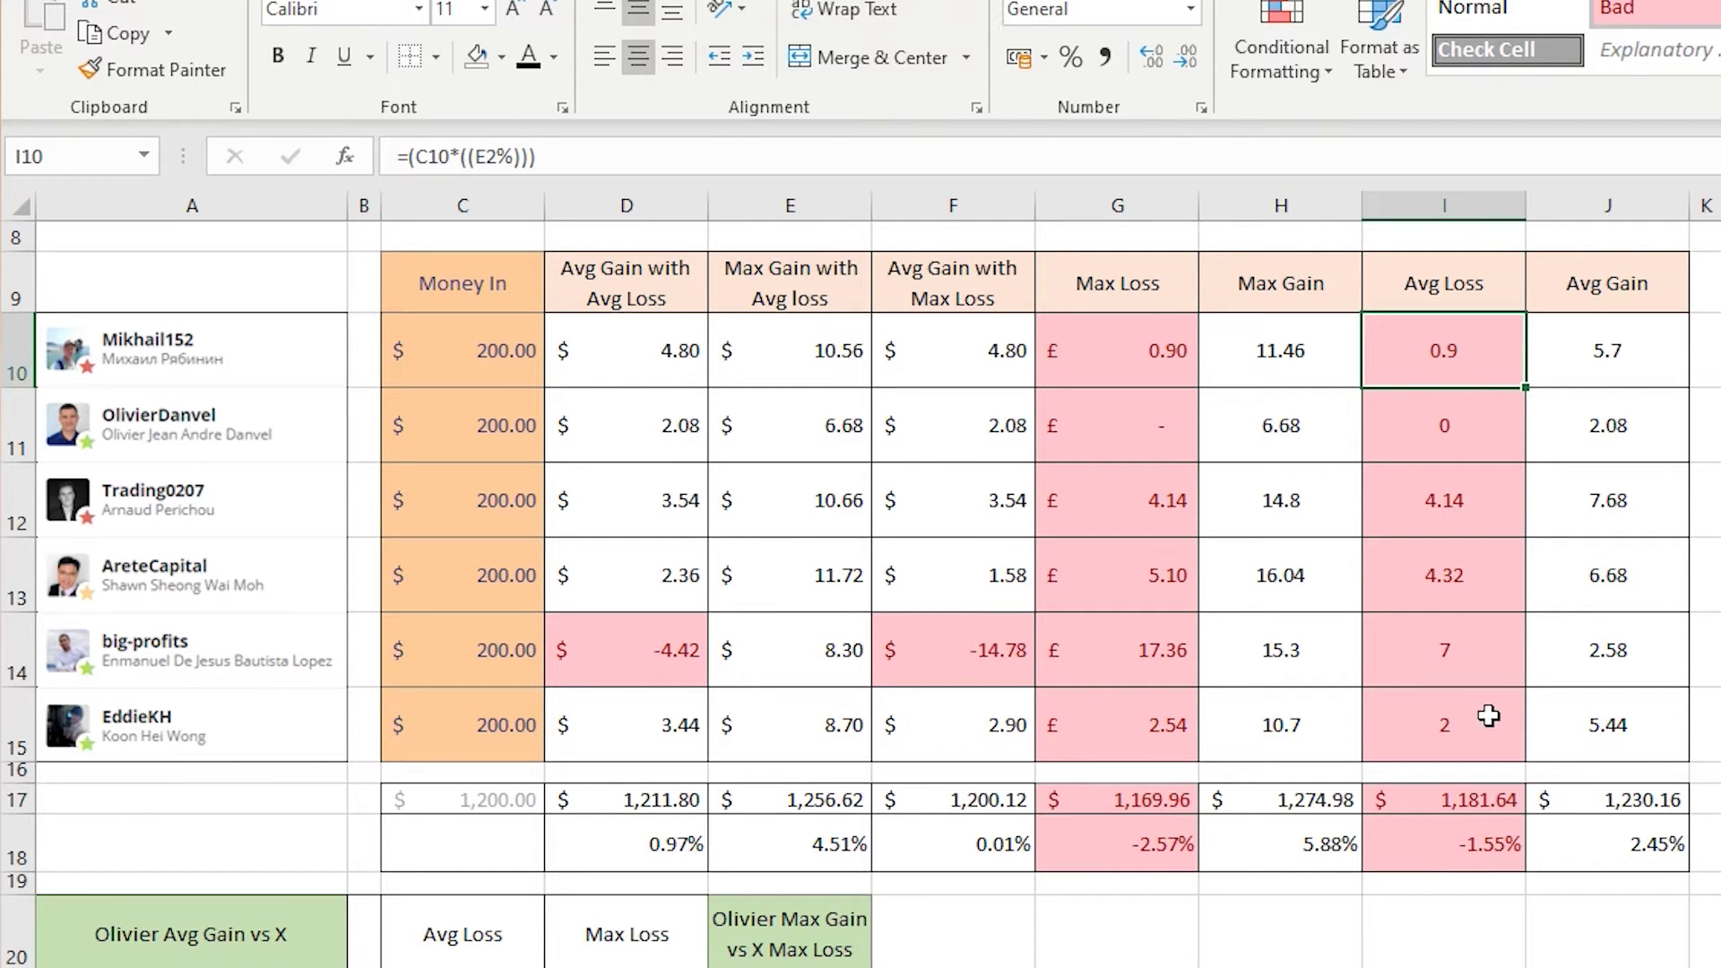
left_click(1590, 659)
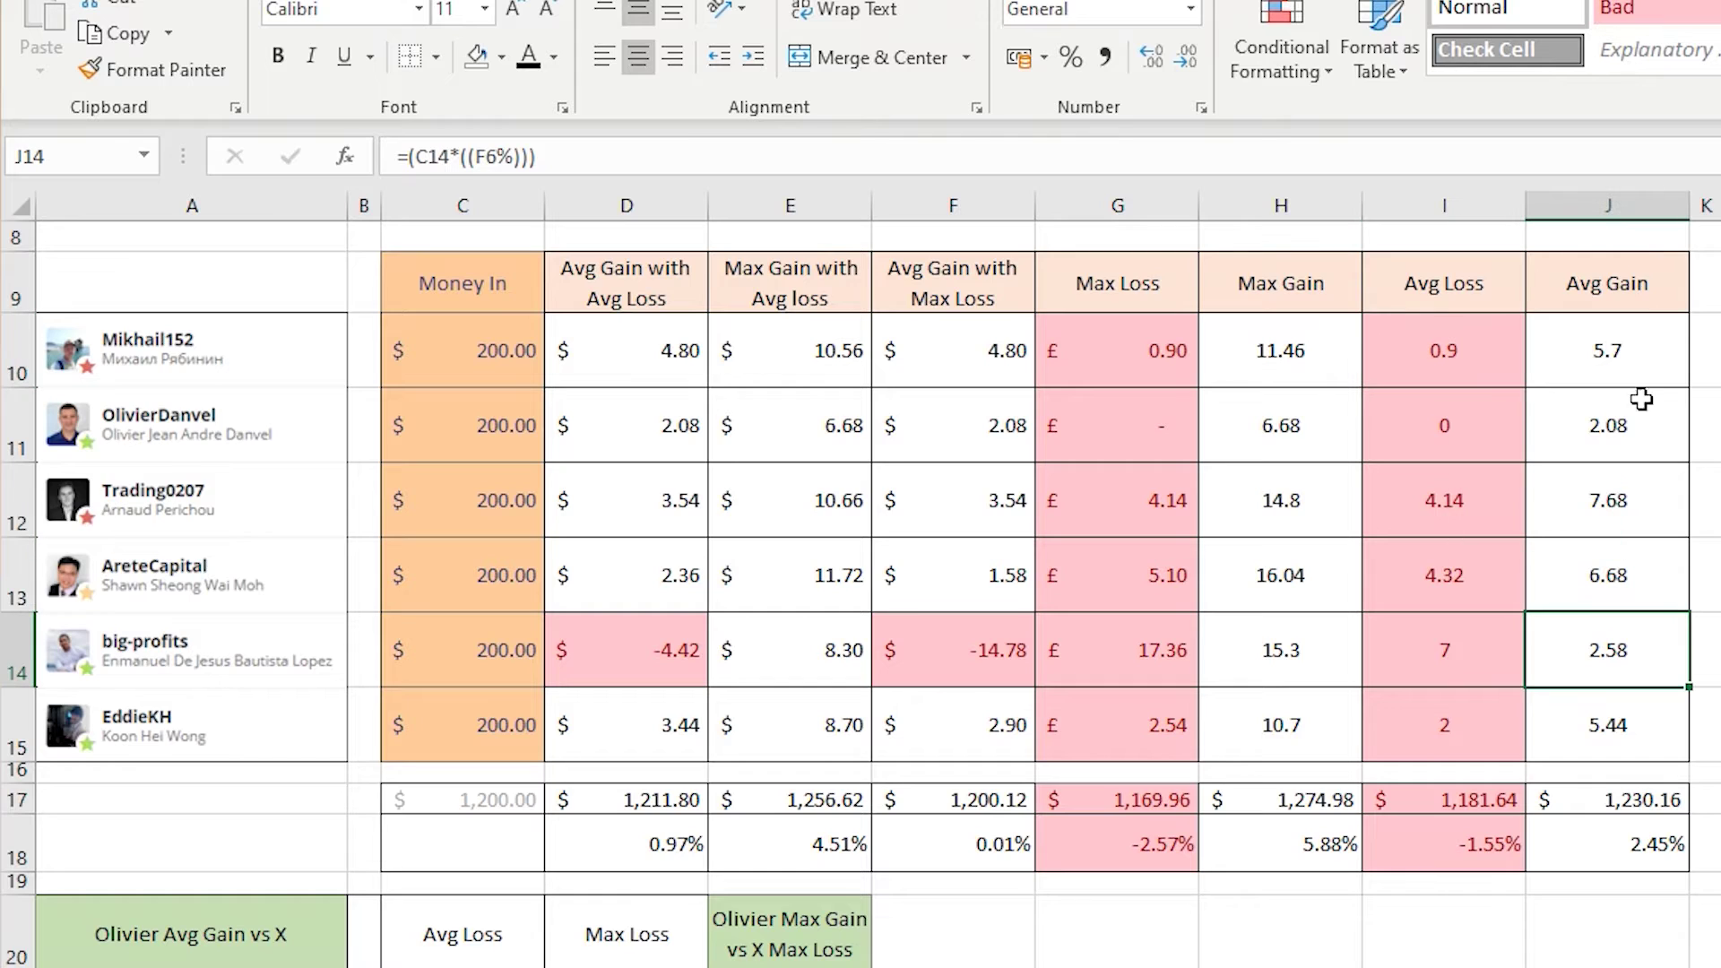
left_click(1694, 357)
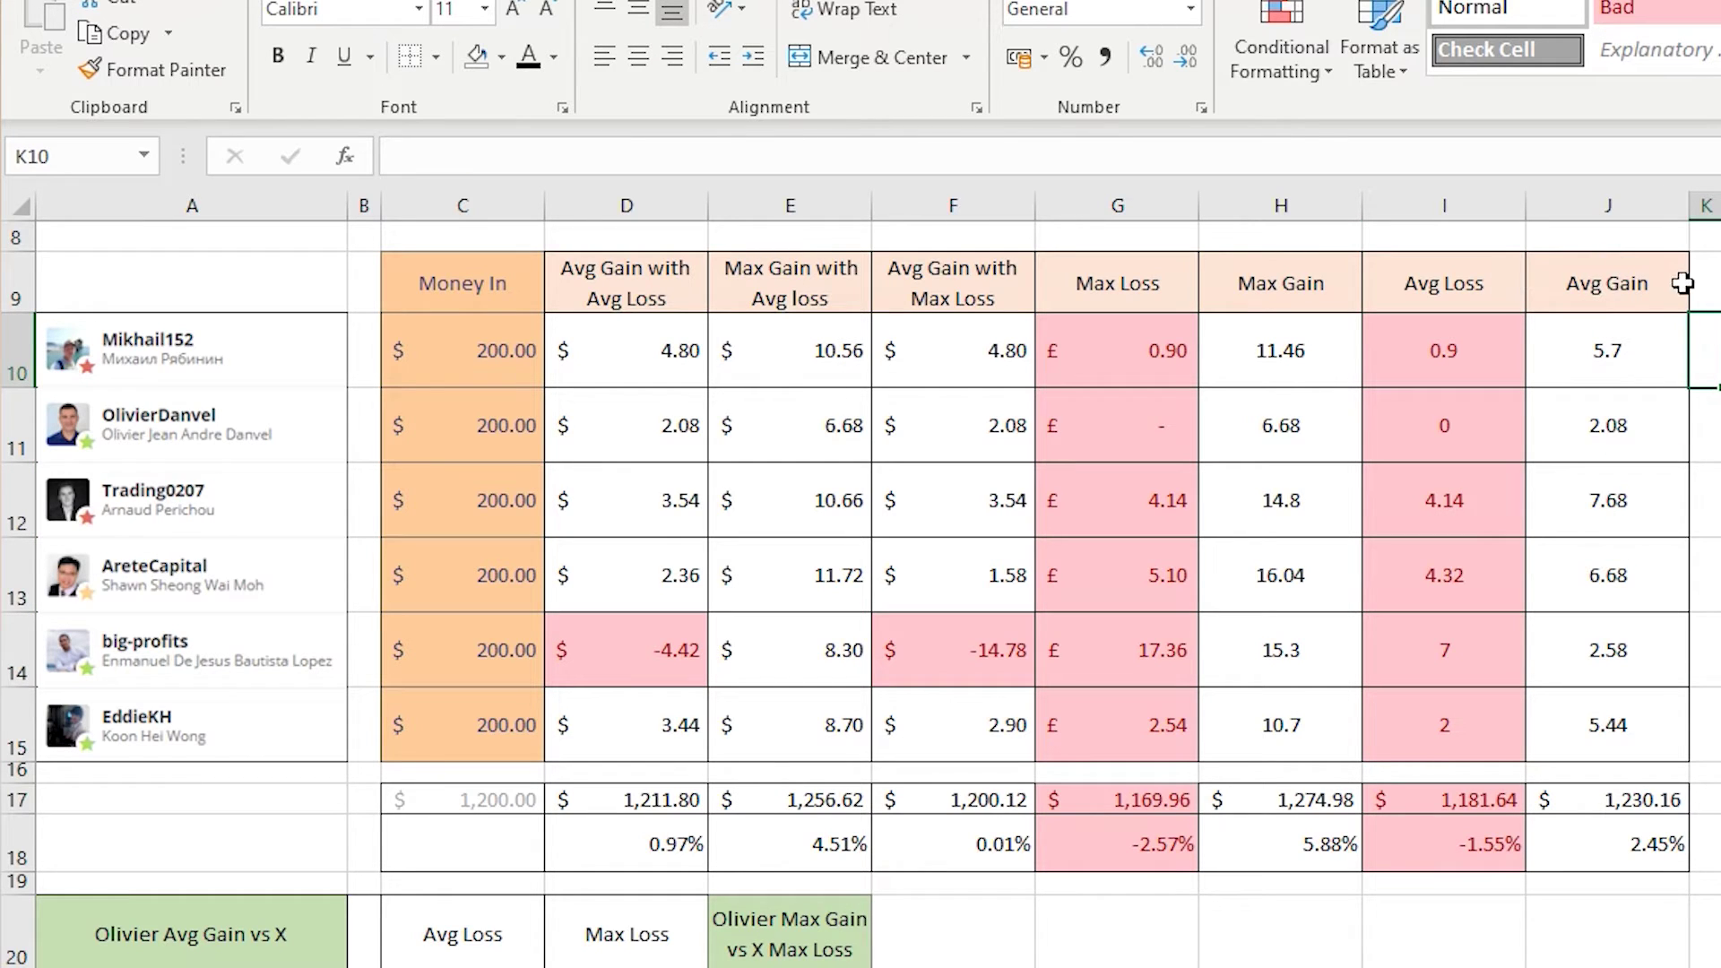
left_click(1672, 351)
left_click(1654, 417)
left_click(1647, 520)
left_click(1639, 587)
left_click(1630, 651)
left_click(1636, 723)
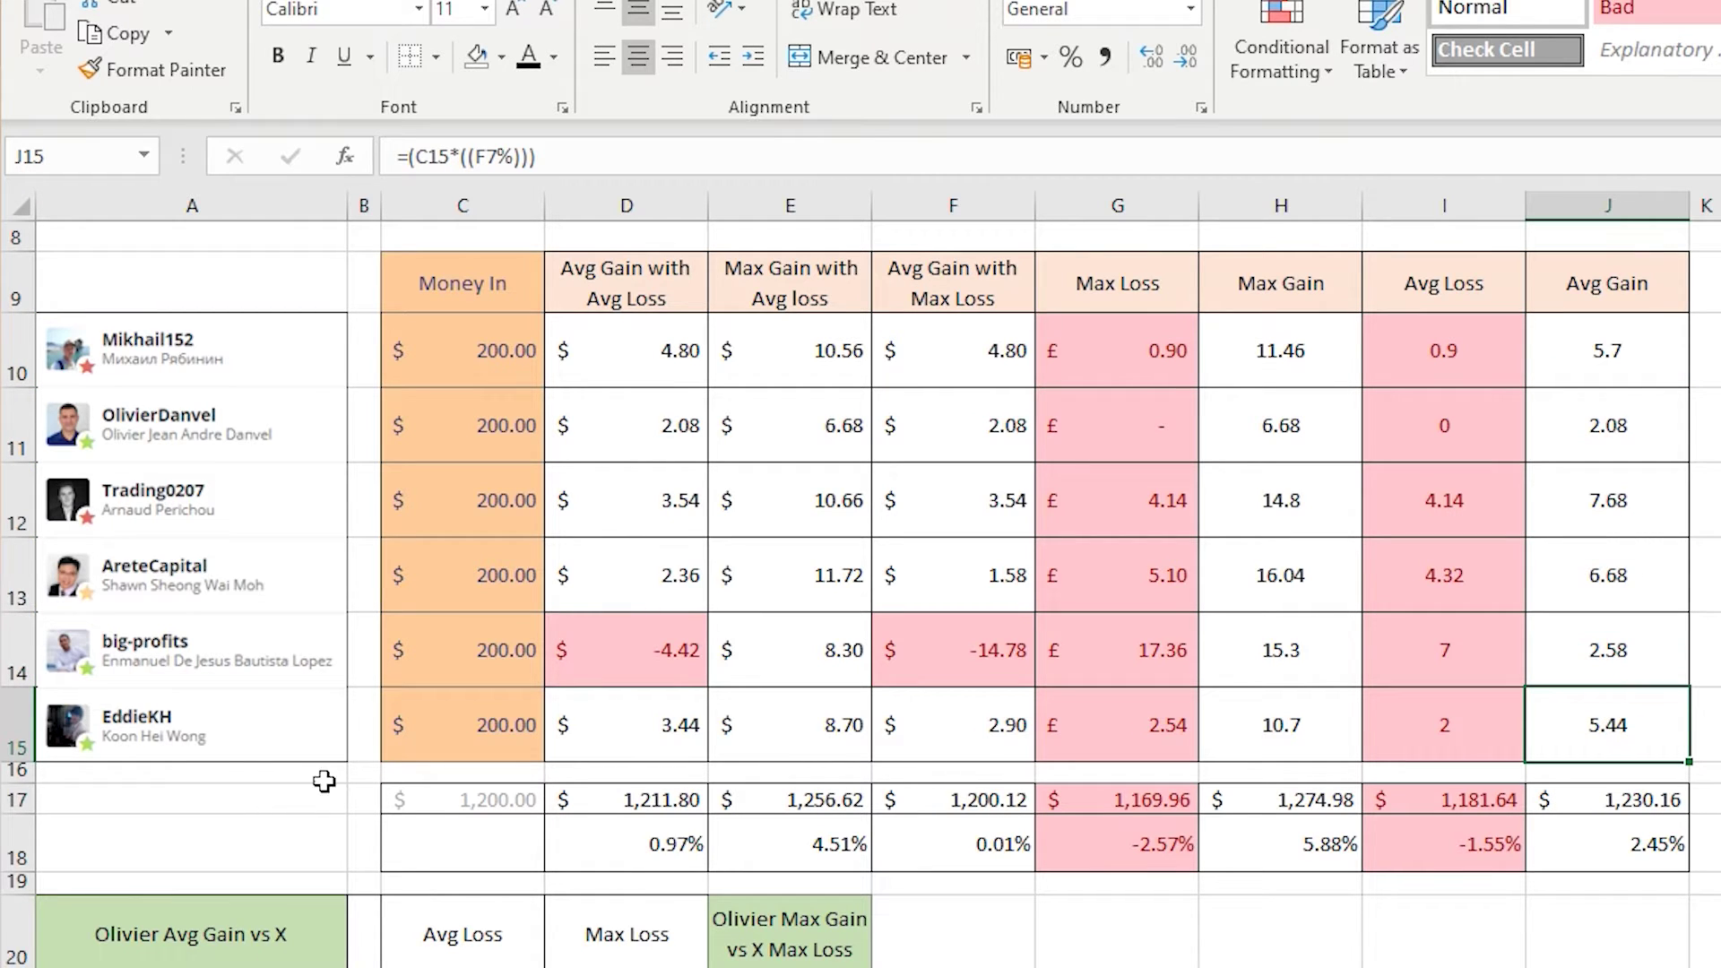
- Examine how the Money In amounts in C10:C15 add up in C17 and how the scenario totals in D17:J17 build on it
left_click(499, 800)
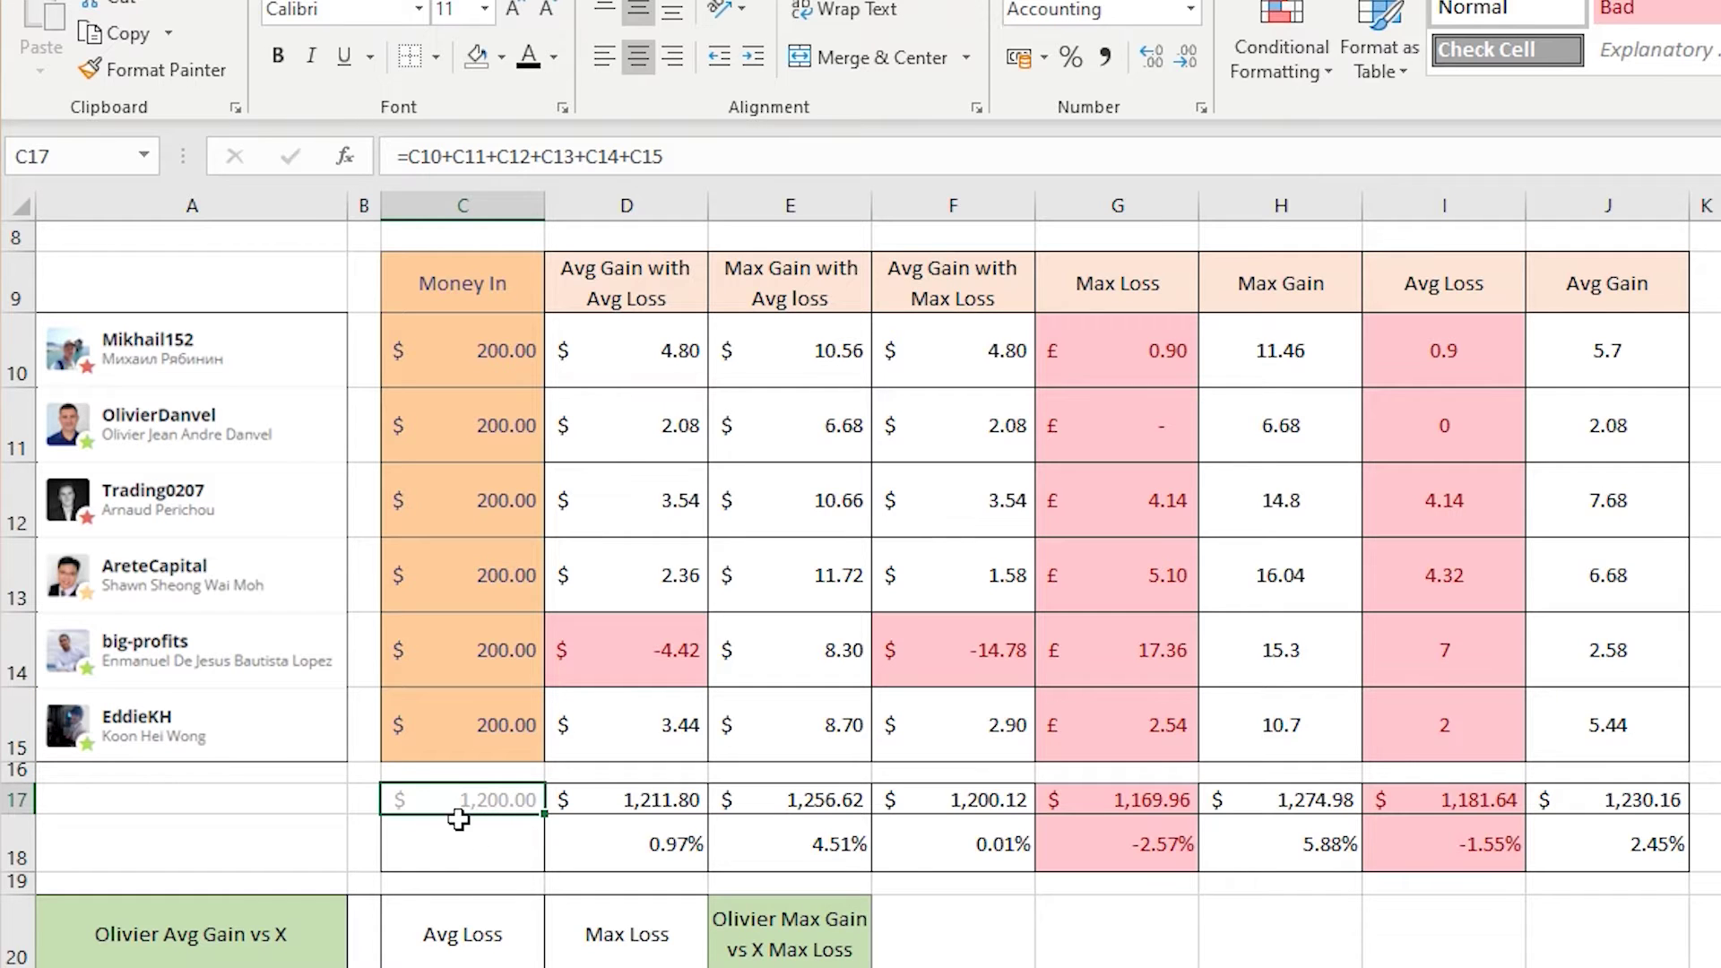
left_click_drag(490, 358, 487, 717)
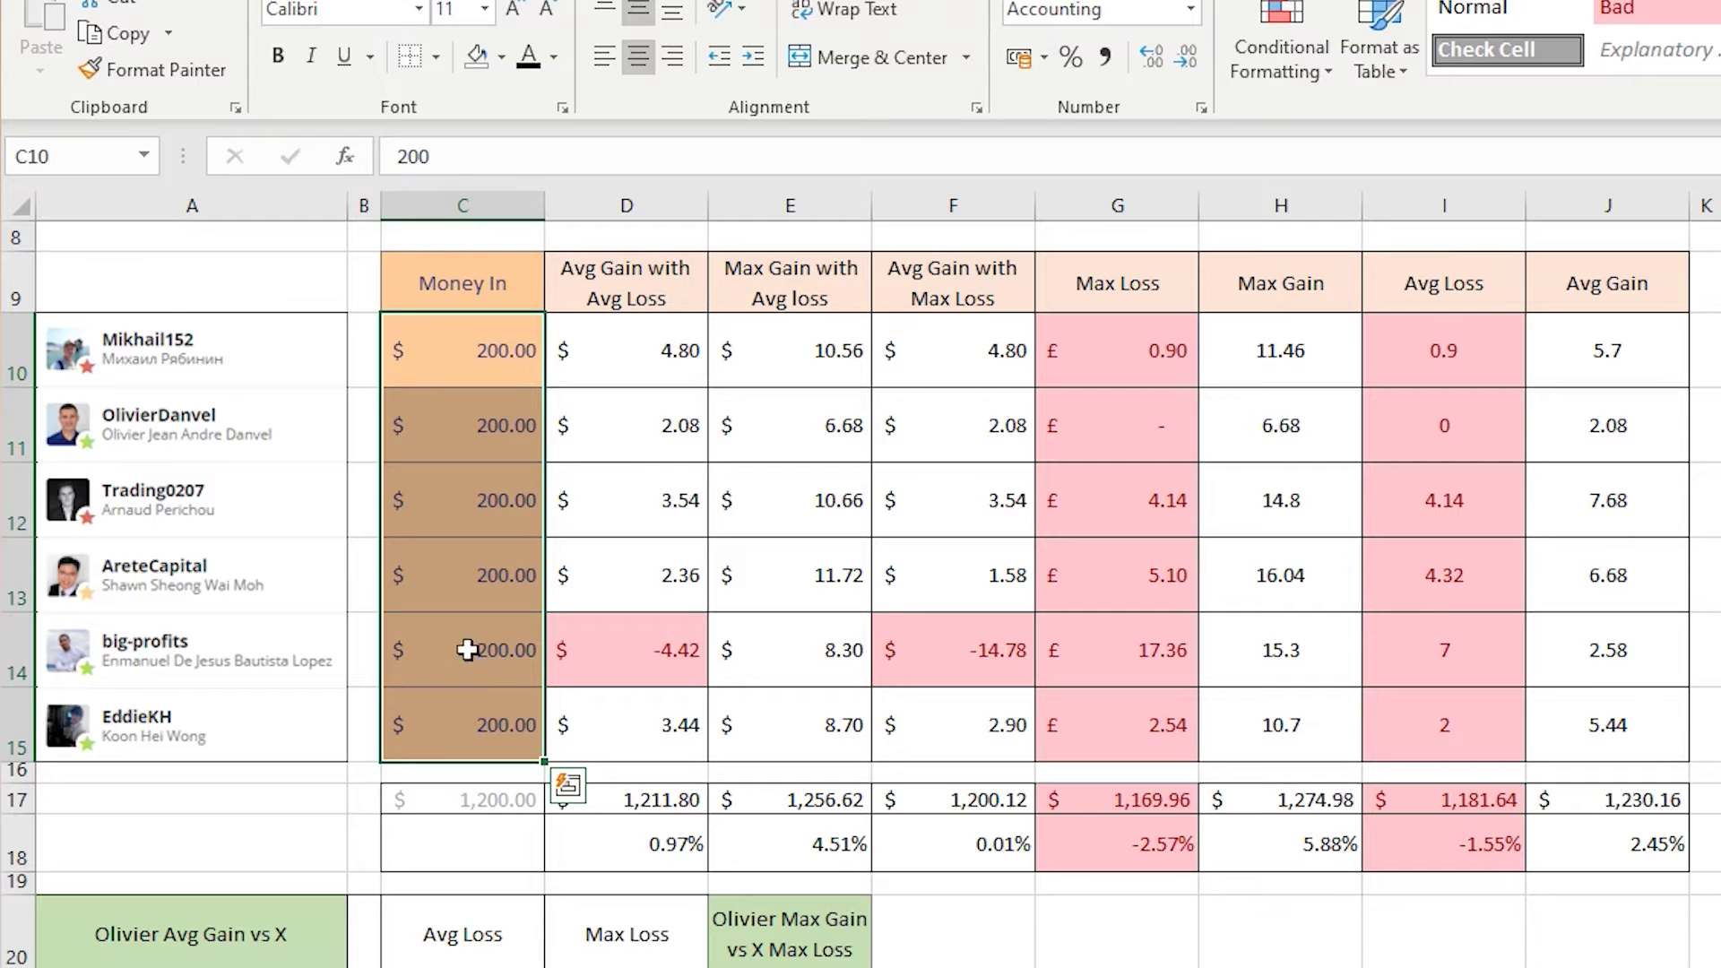
left_click(793, 841)
left_click(662, 794)
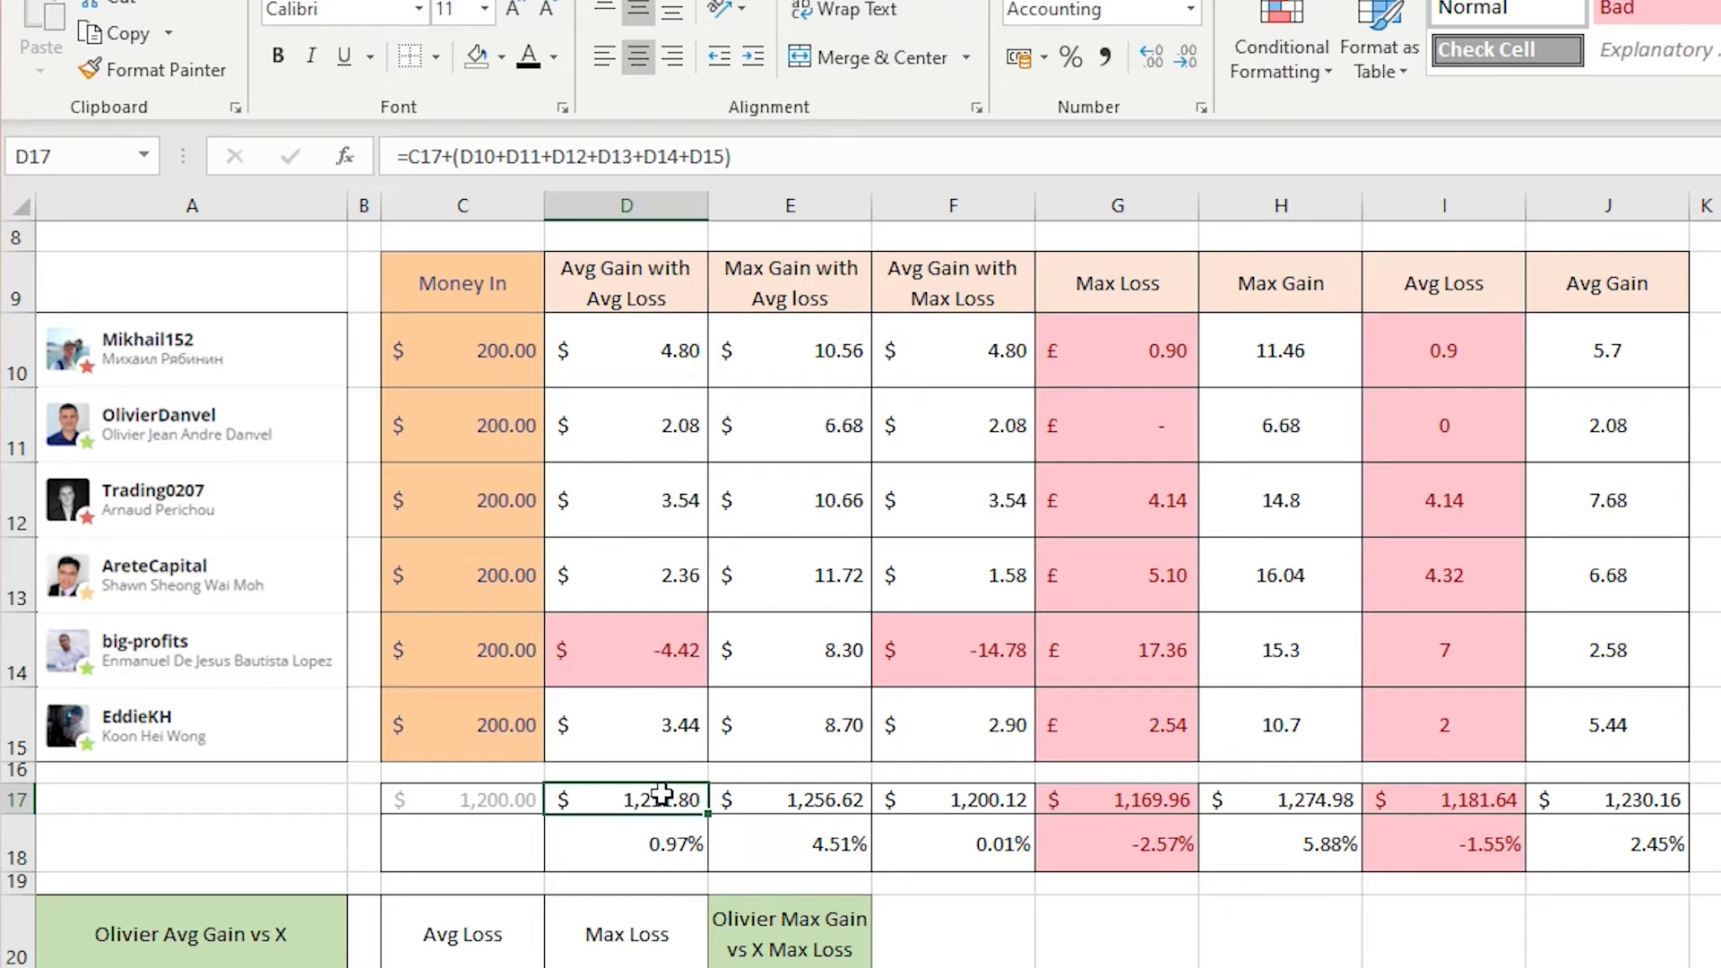
left_click_drag(1595, 800, 681, 796)
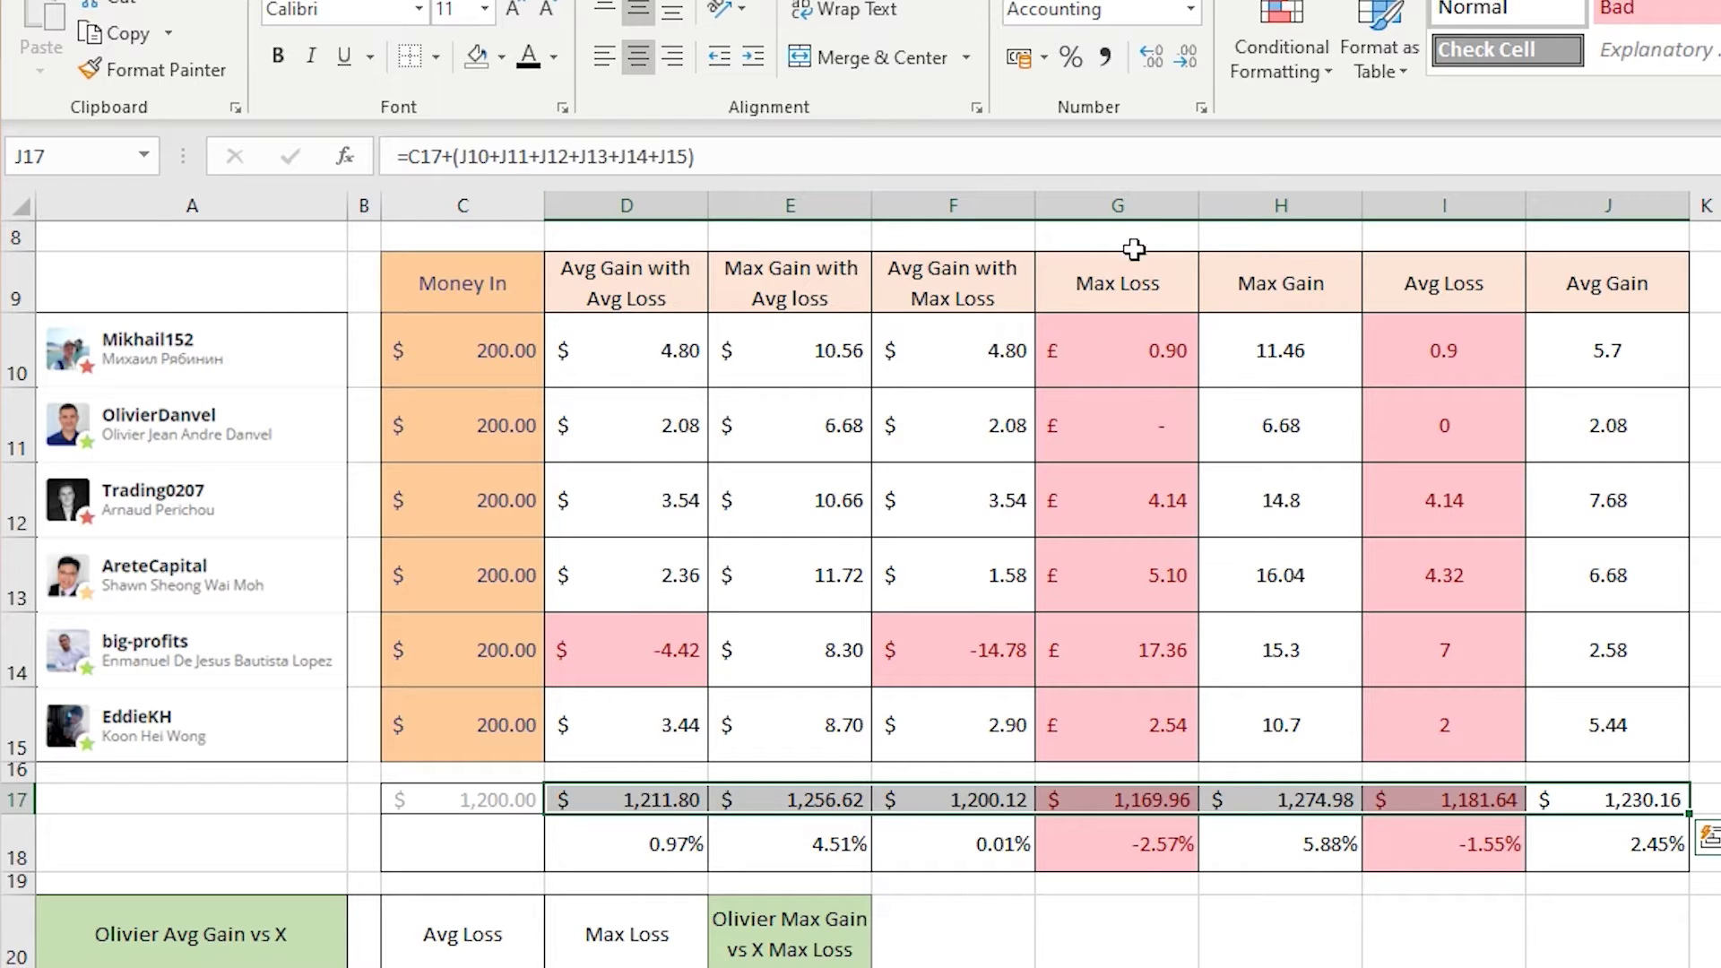
left_click(661, 882)
left_click(587, 806)
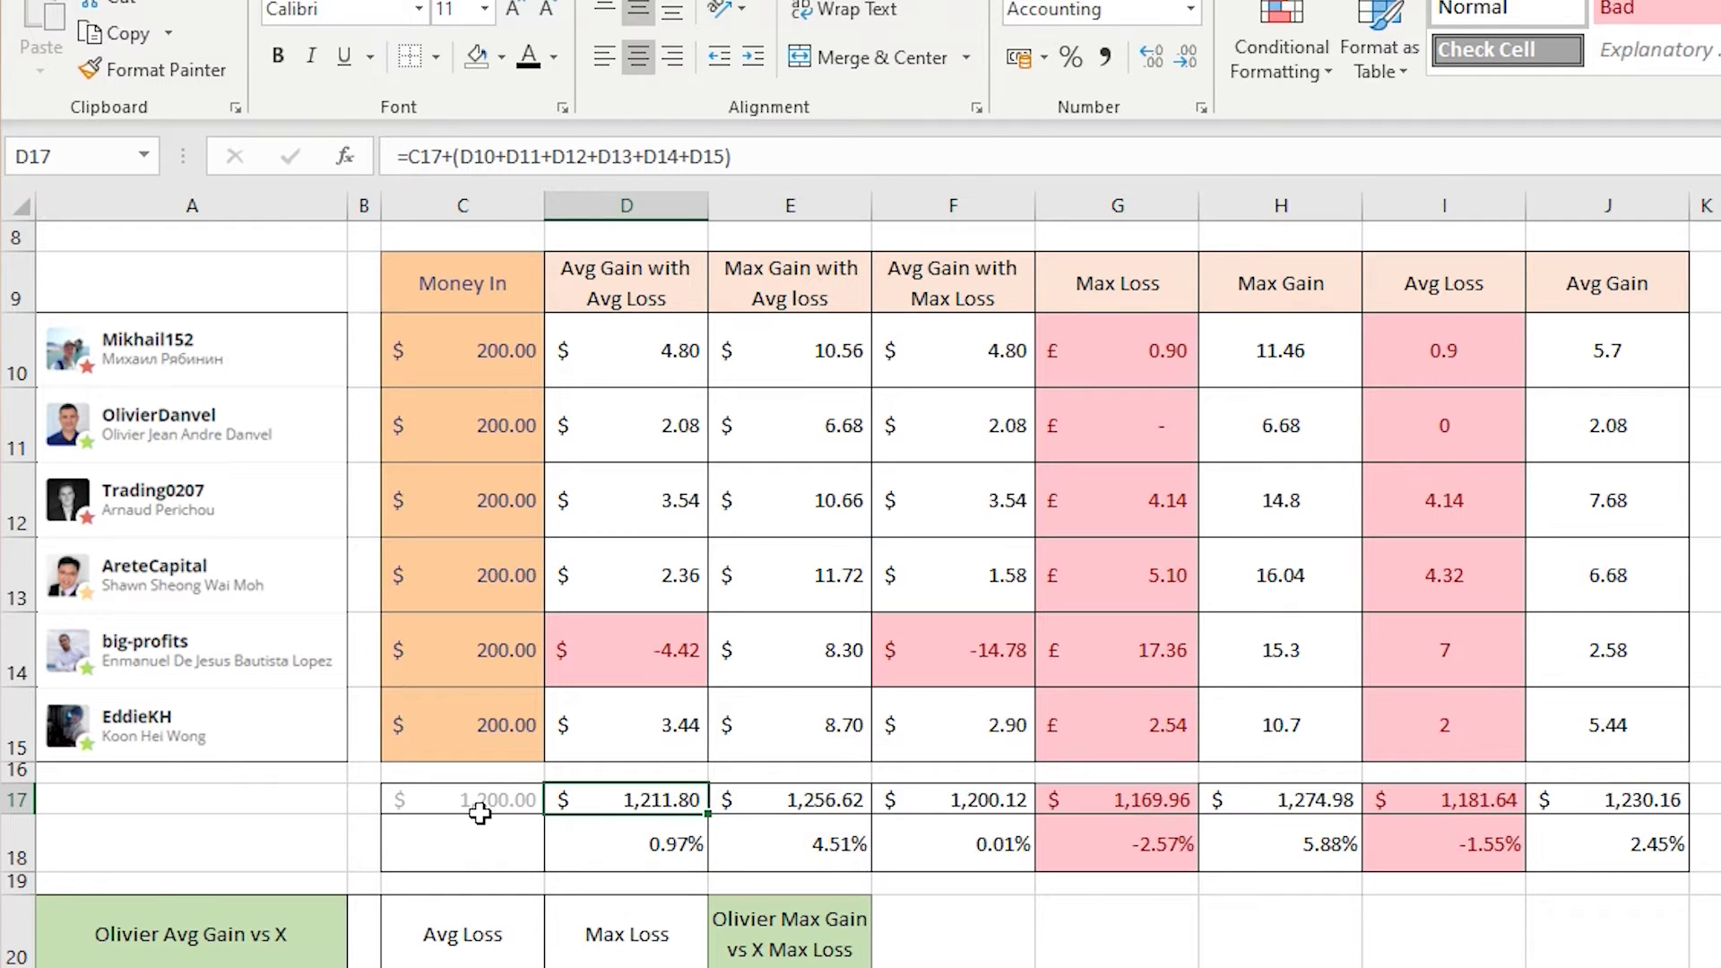
- Compare the Money In total with the totals and percentages in rows 17 and 18 for the Avg Gain and Max Gain with Avg Loss scenarios
left_click(490, 800)
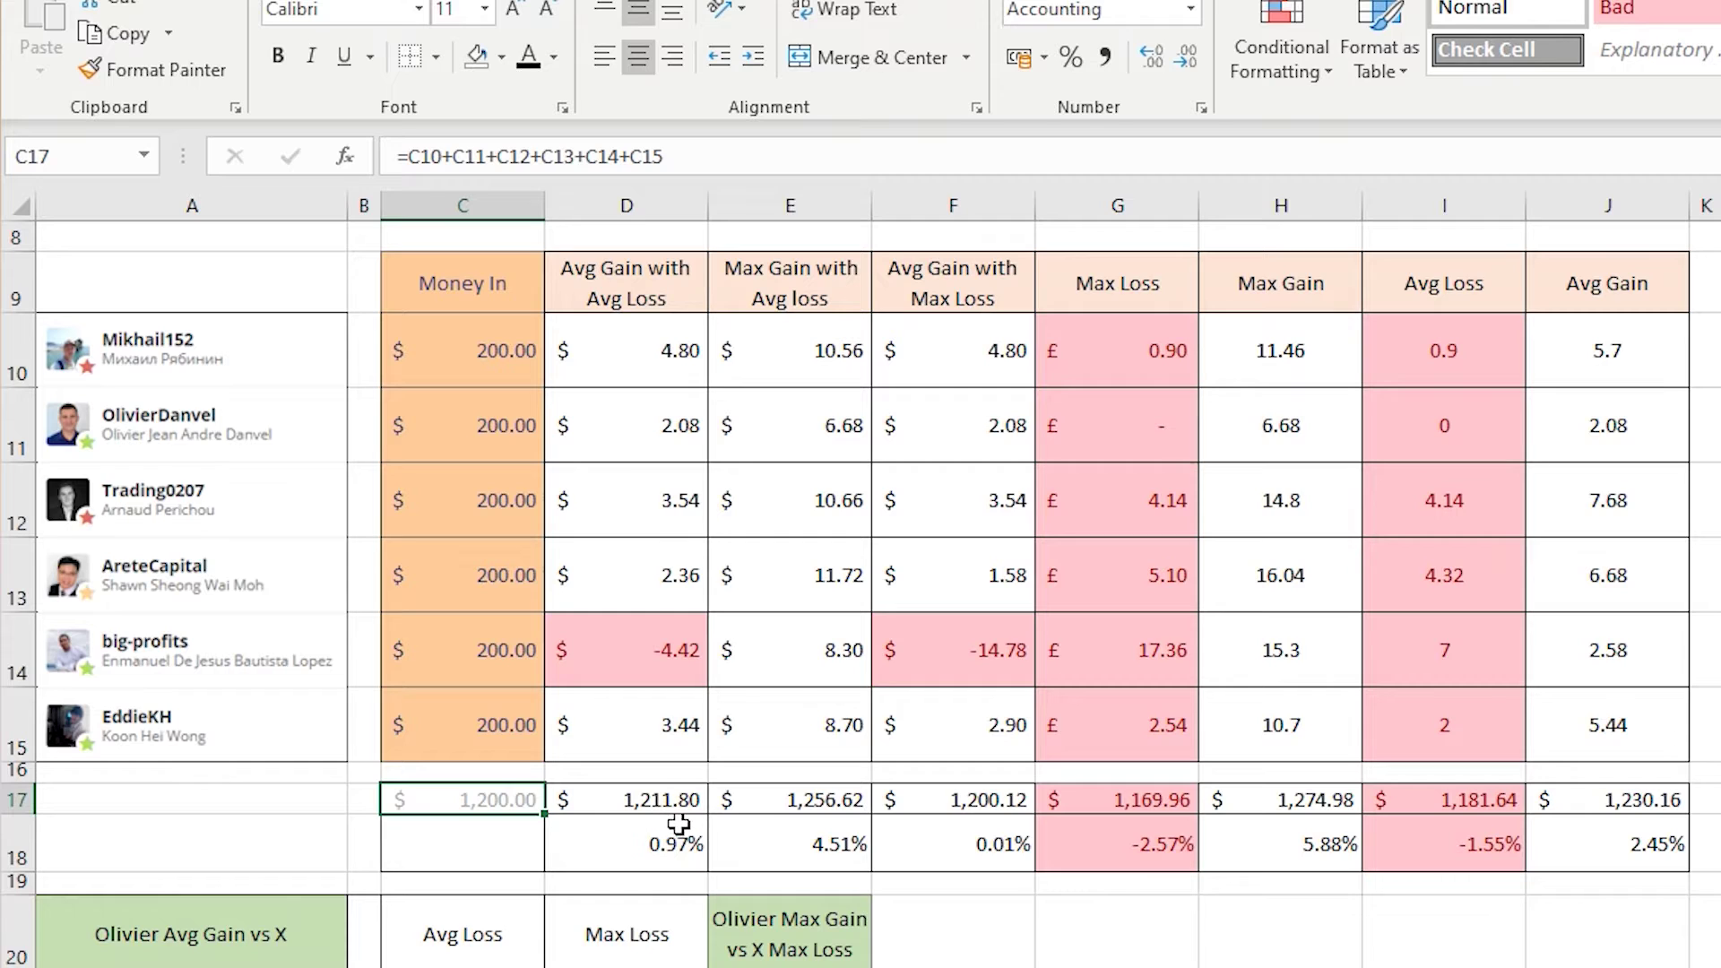
left_click(676, 800)
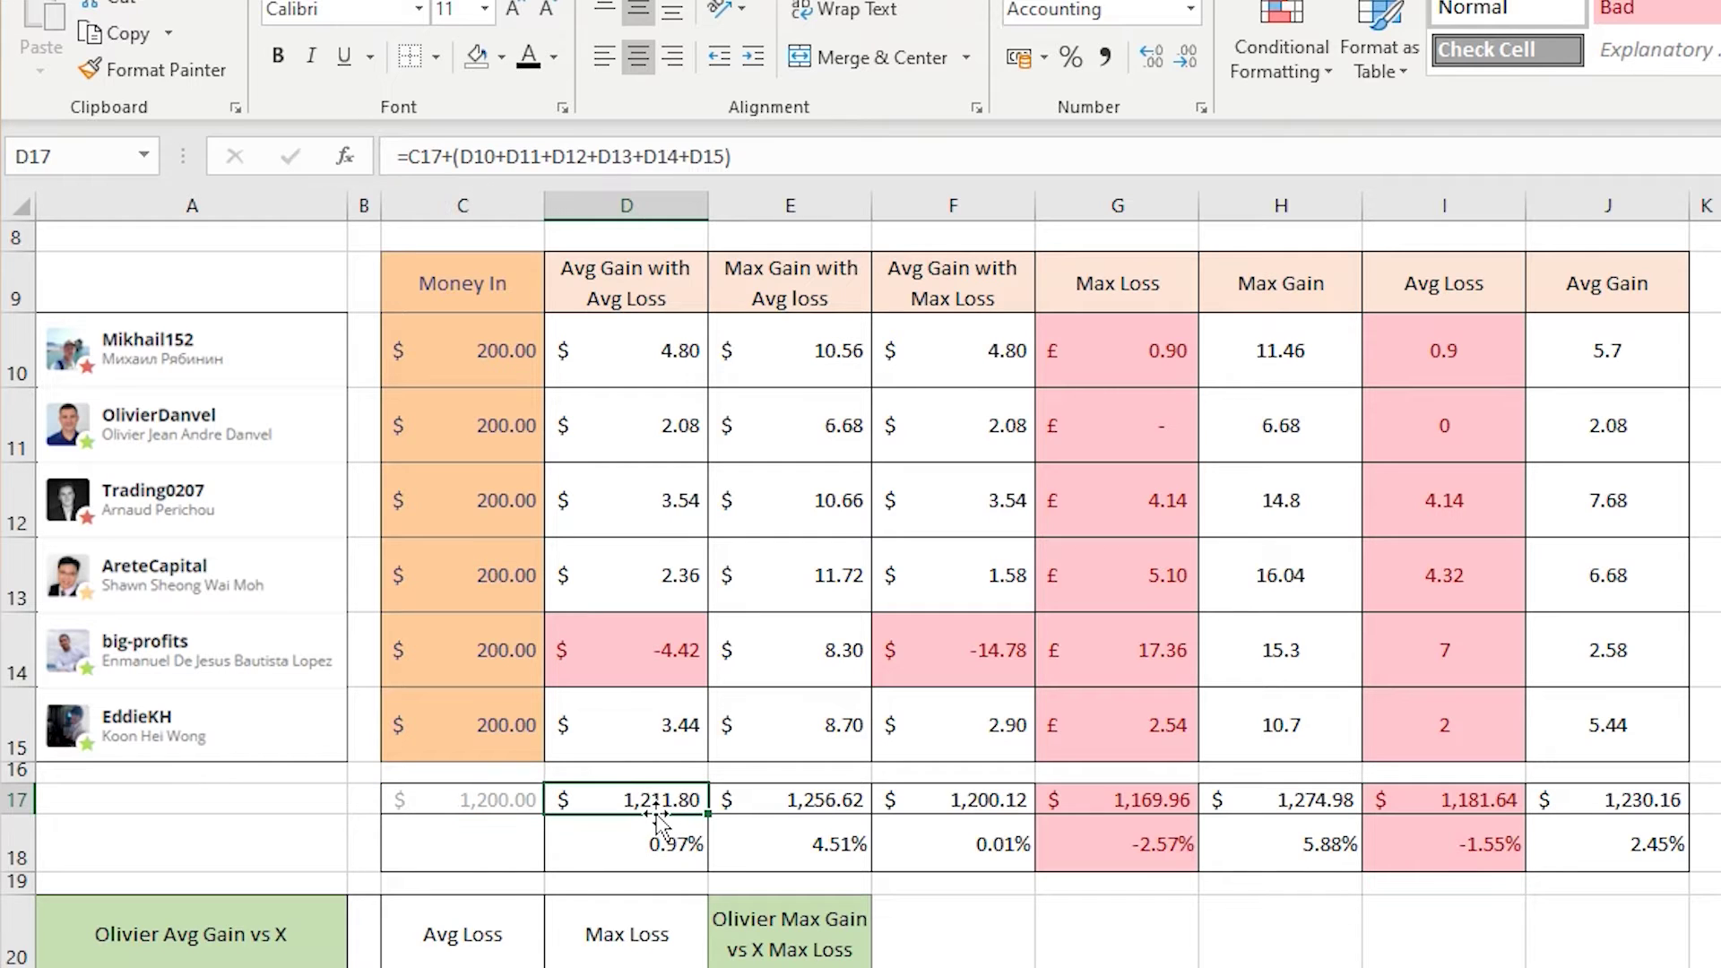
left_click(659, 861)
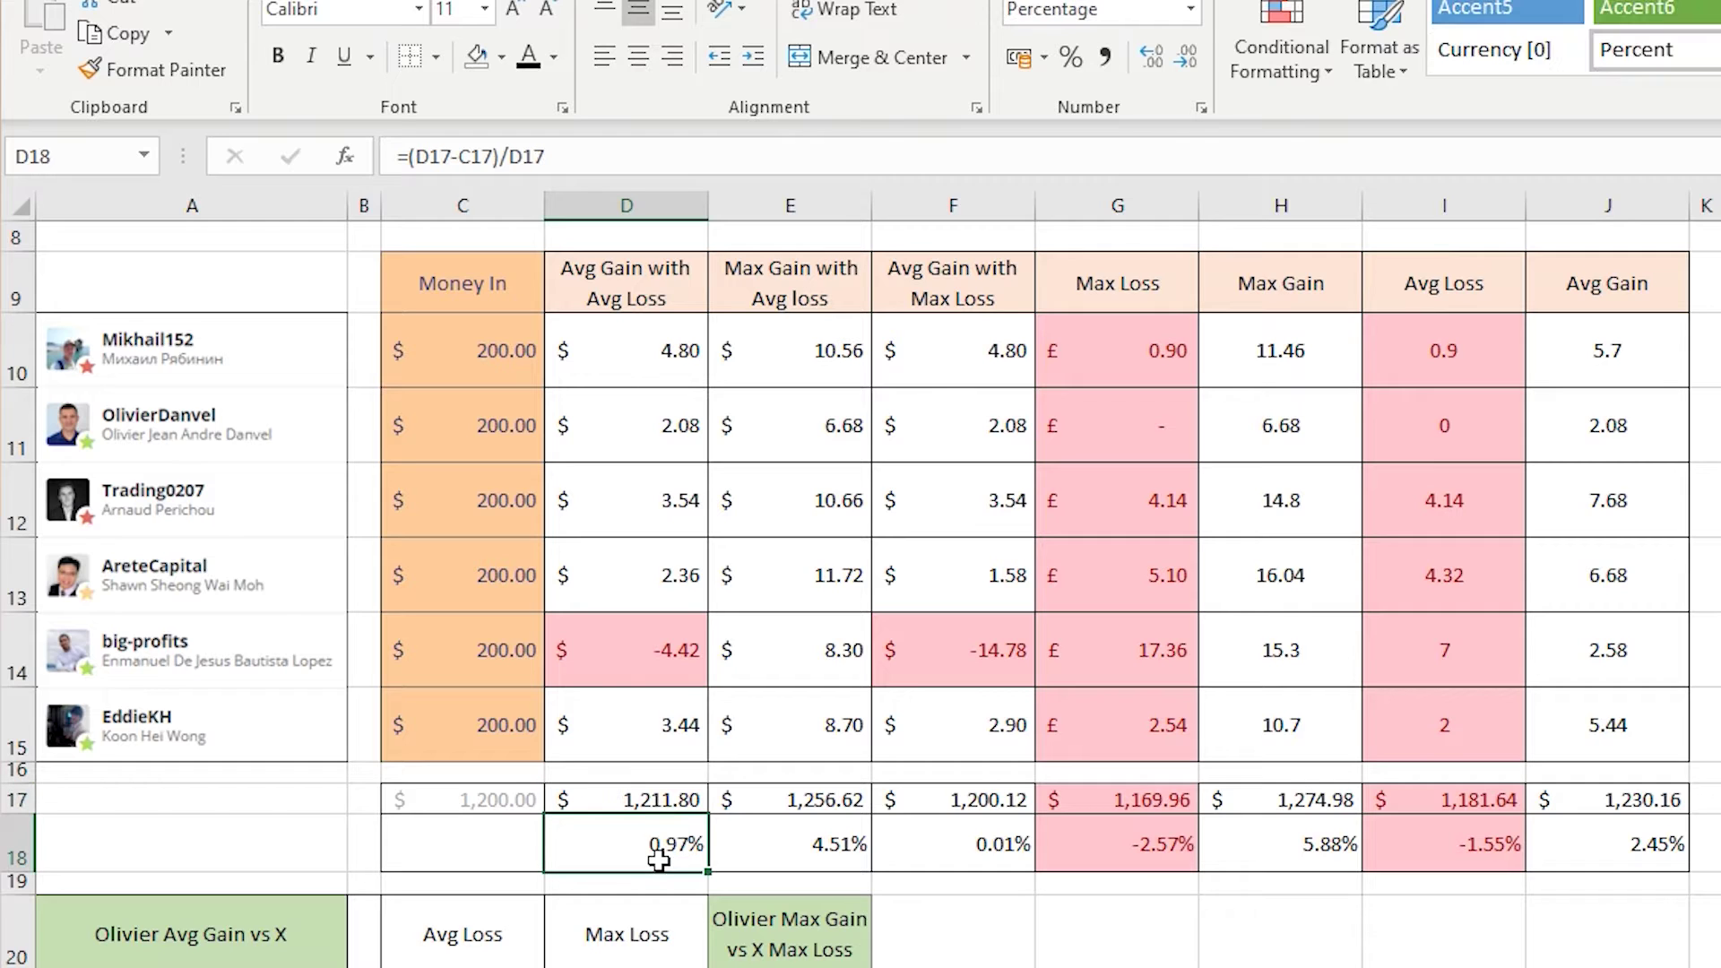
left_click(834, 297)
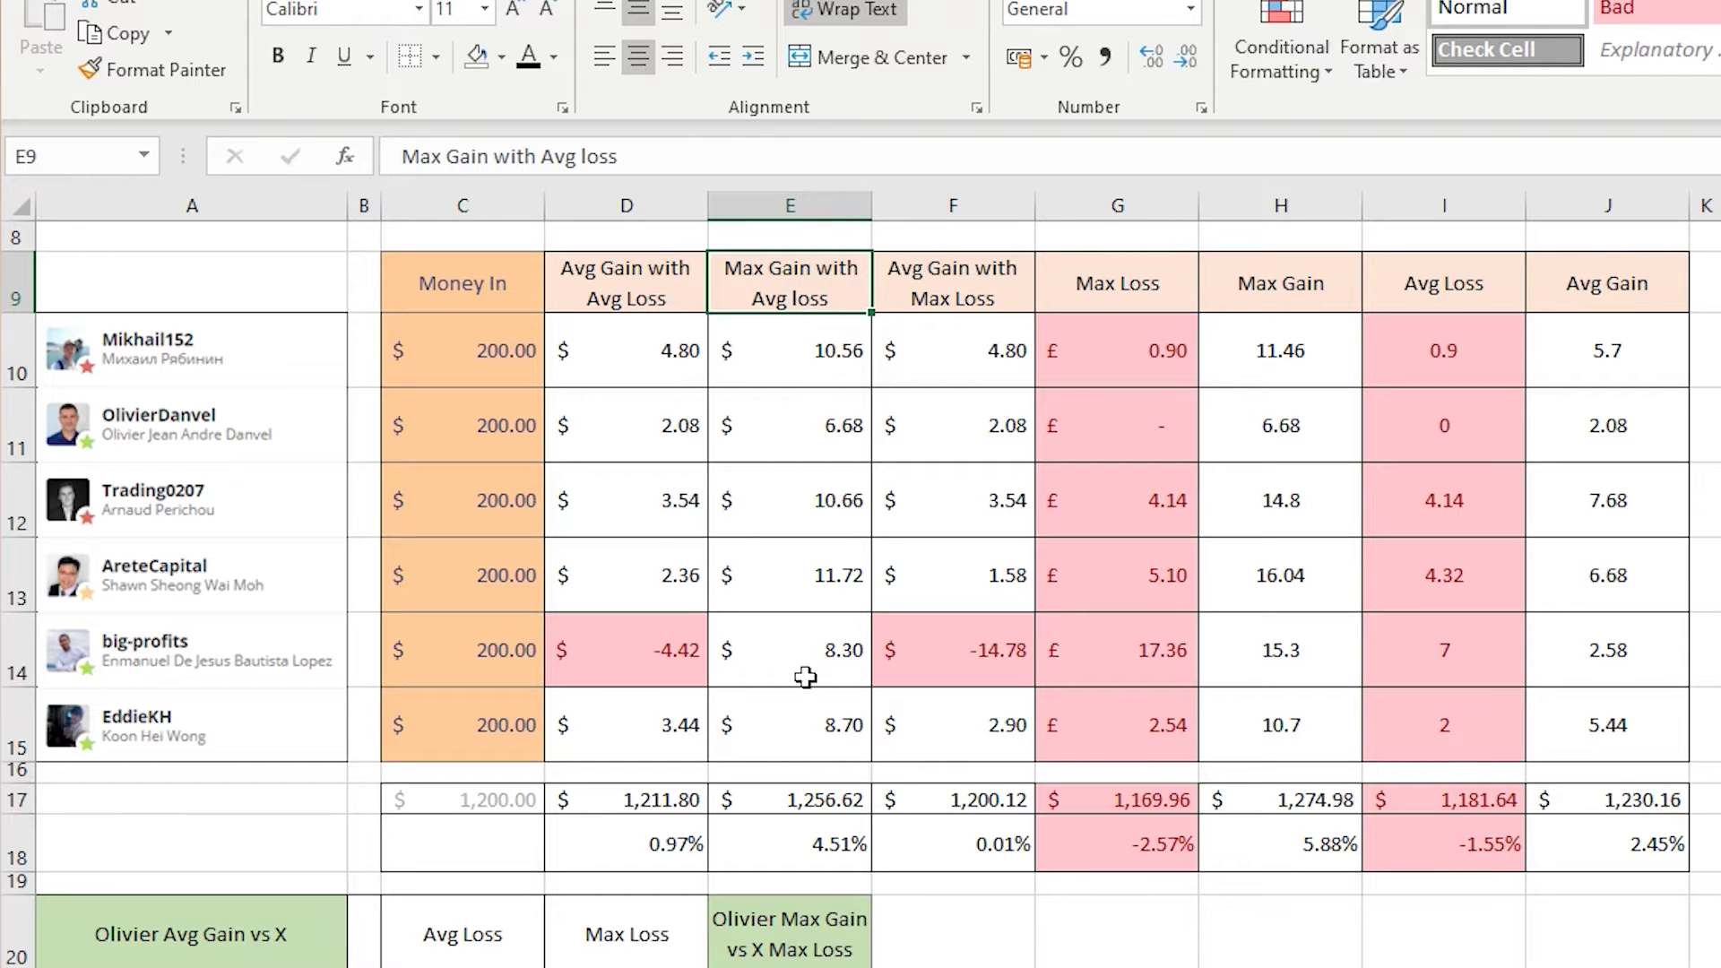
left_click(811, 800)
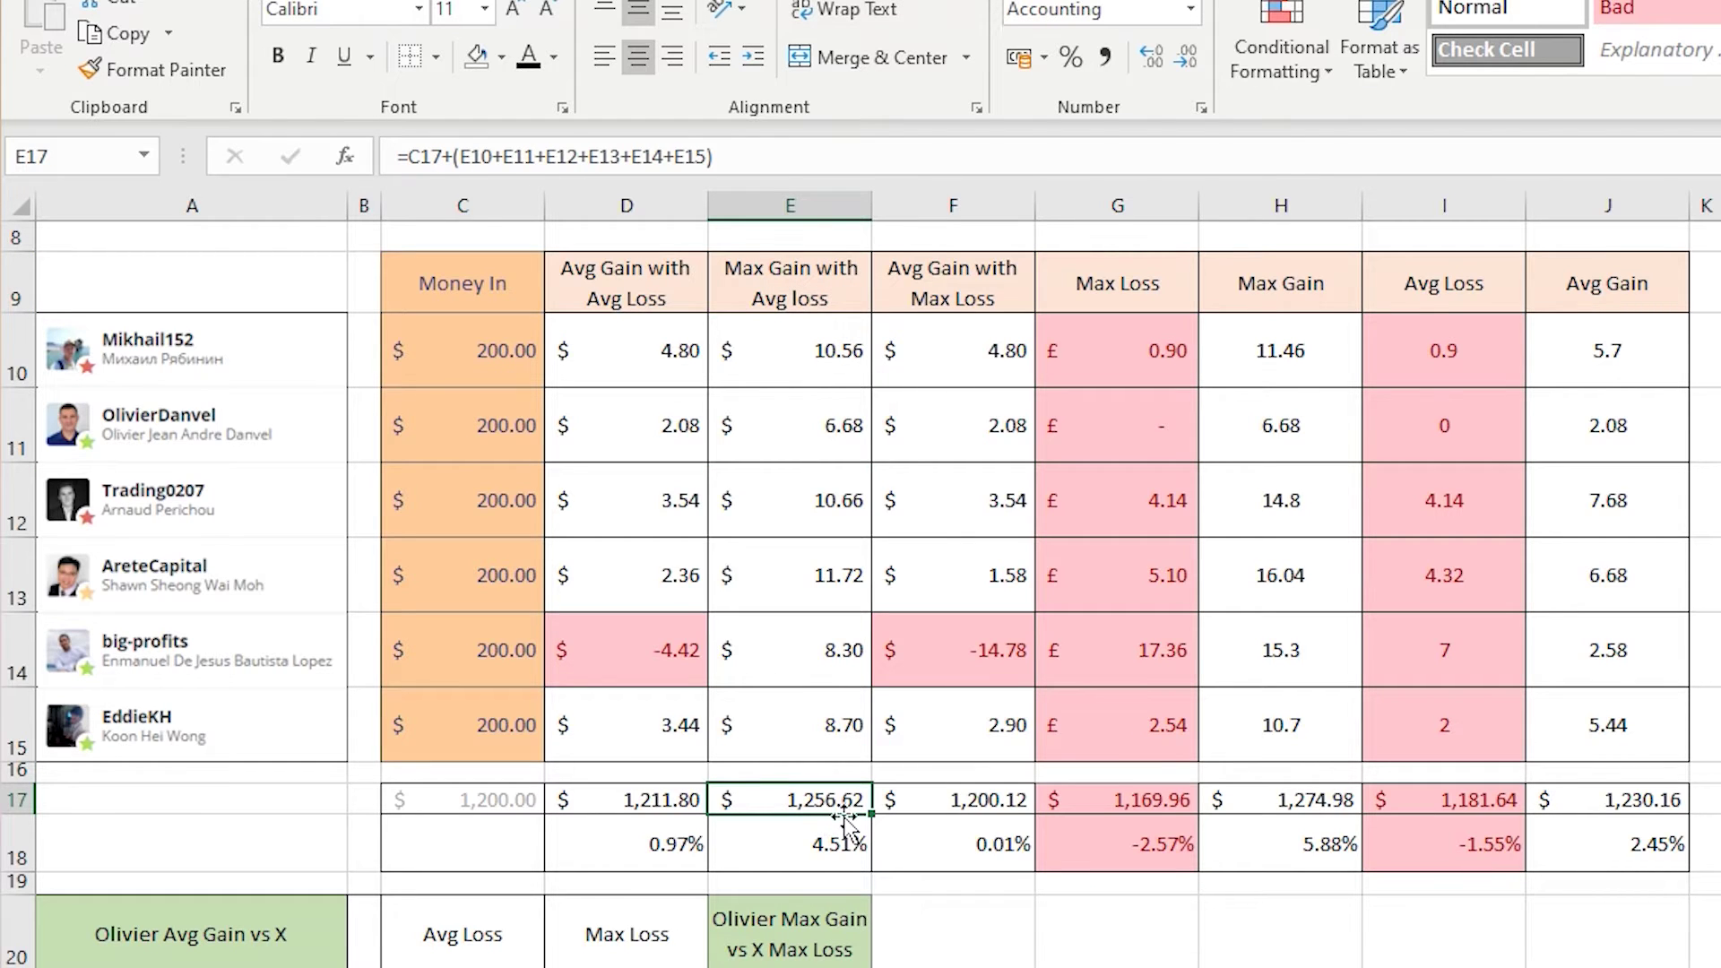
left_click(823, 840)
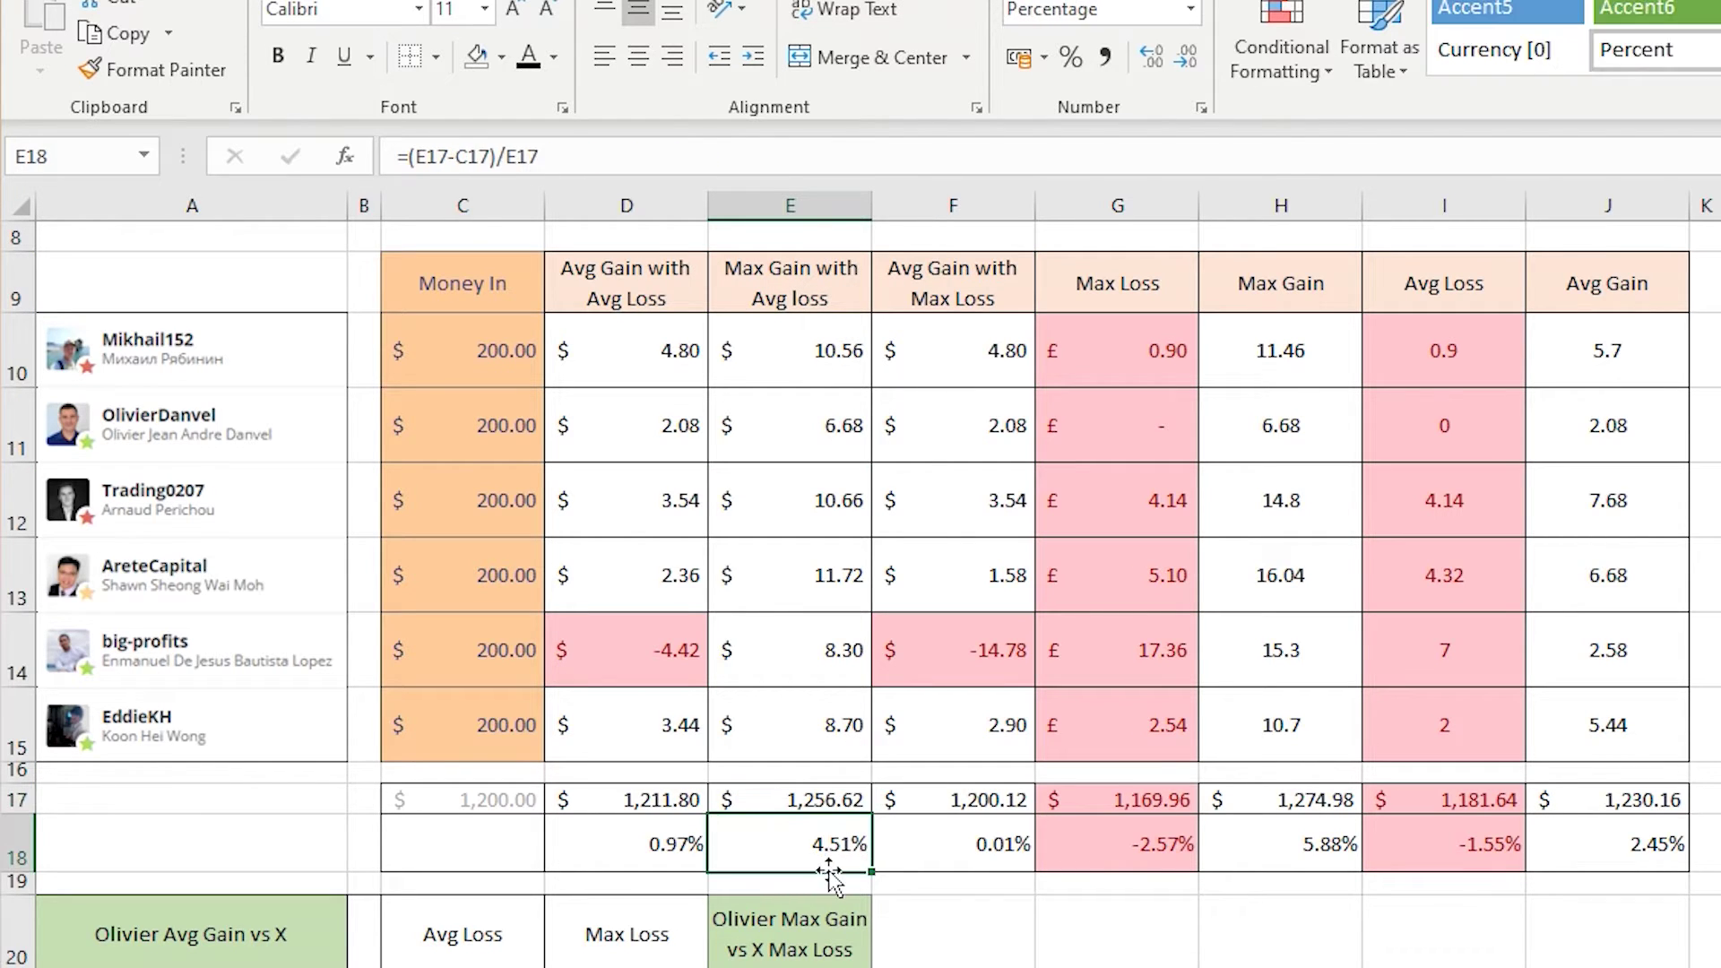
left_click(1205, 529)
- Examine the Avg Gain with Max Loss amounts in F10:F15, their total in F17 and the percentage in F18
left_click(1000, 291)
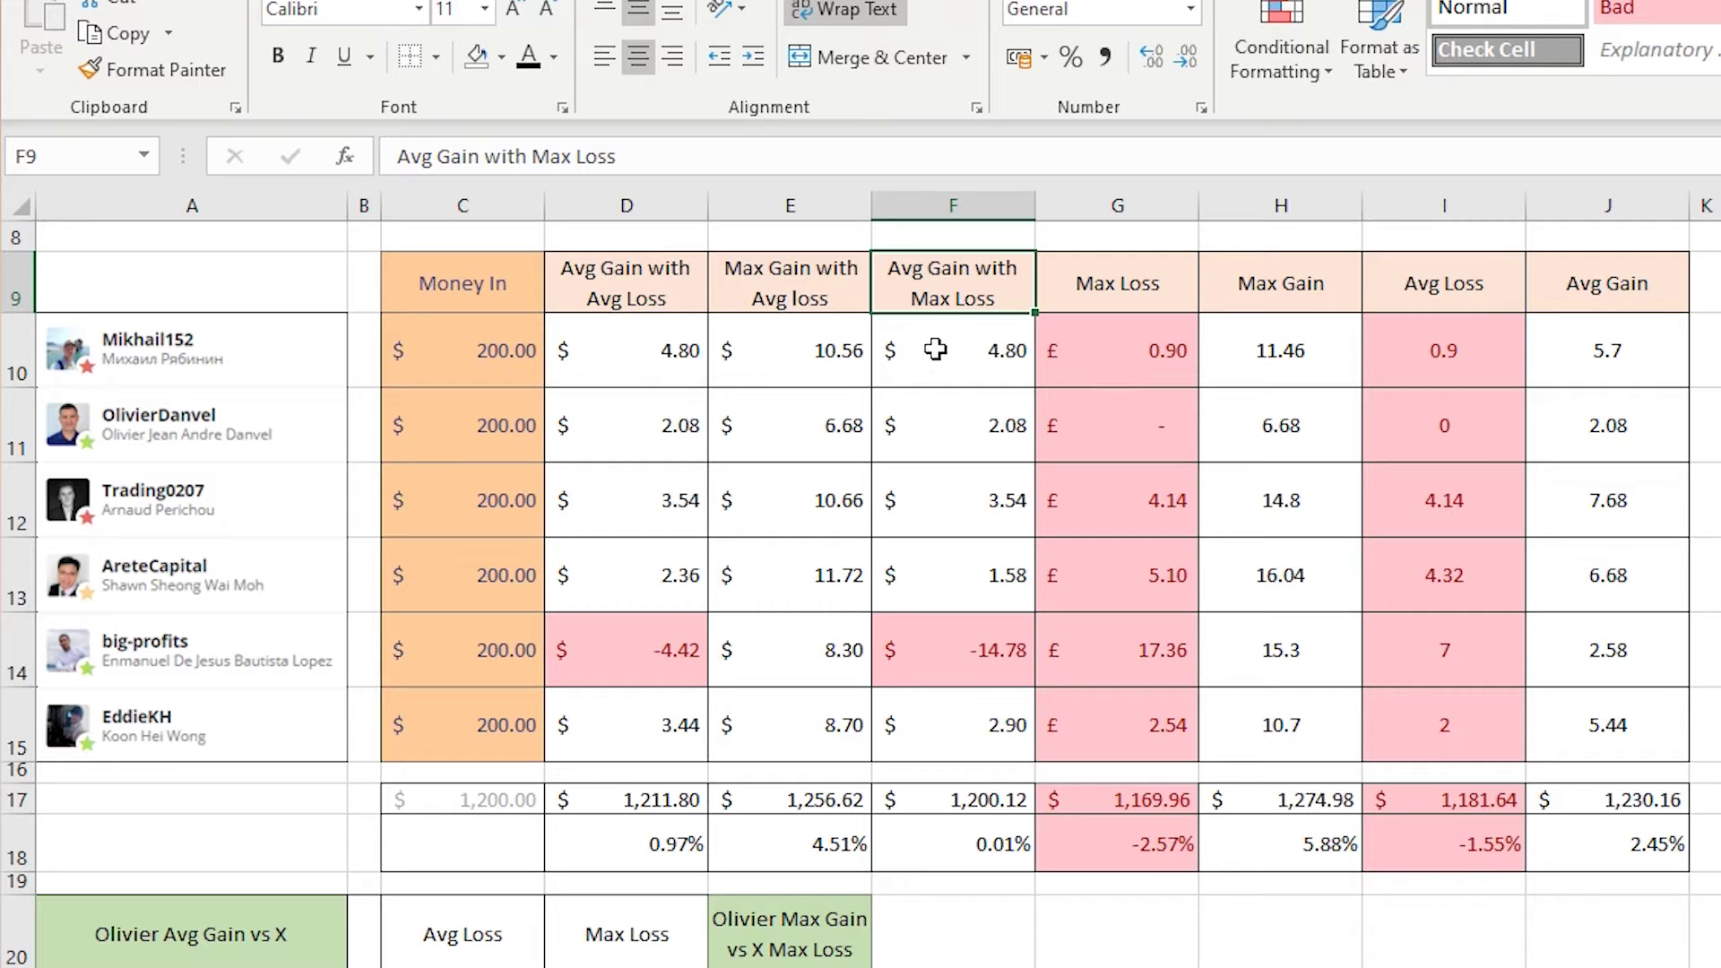
left_click(967, 351)
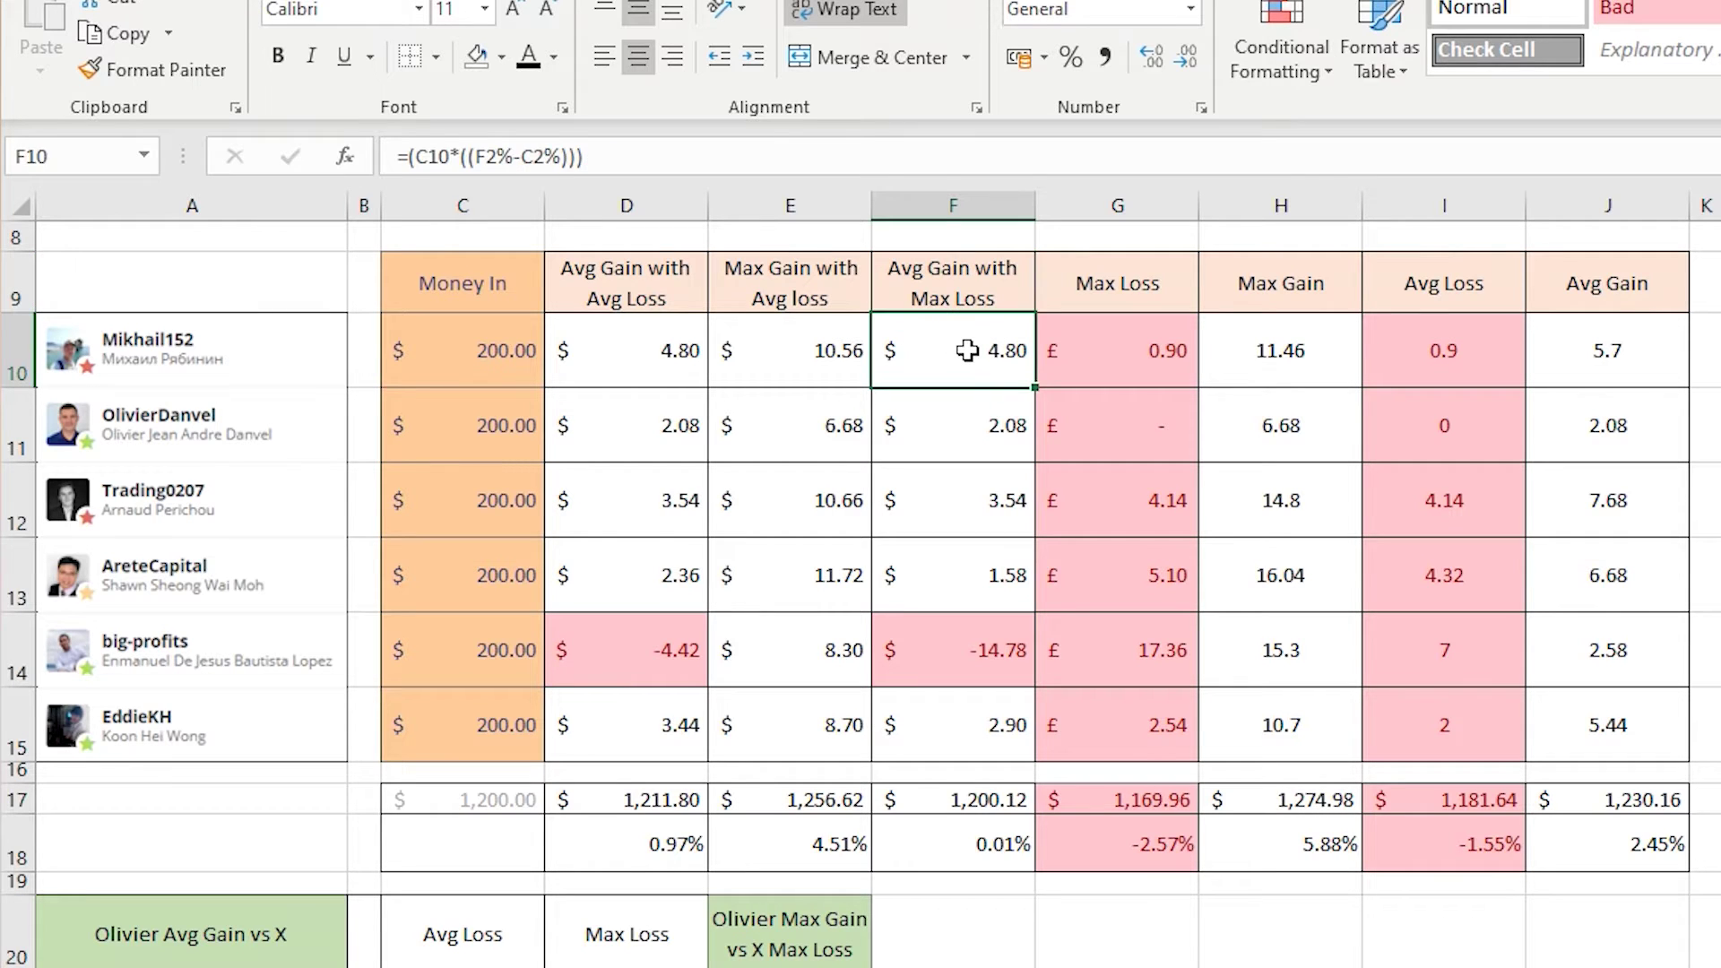
left_click_drag(968, 356, 953, 722)
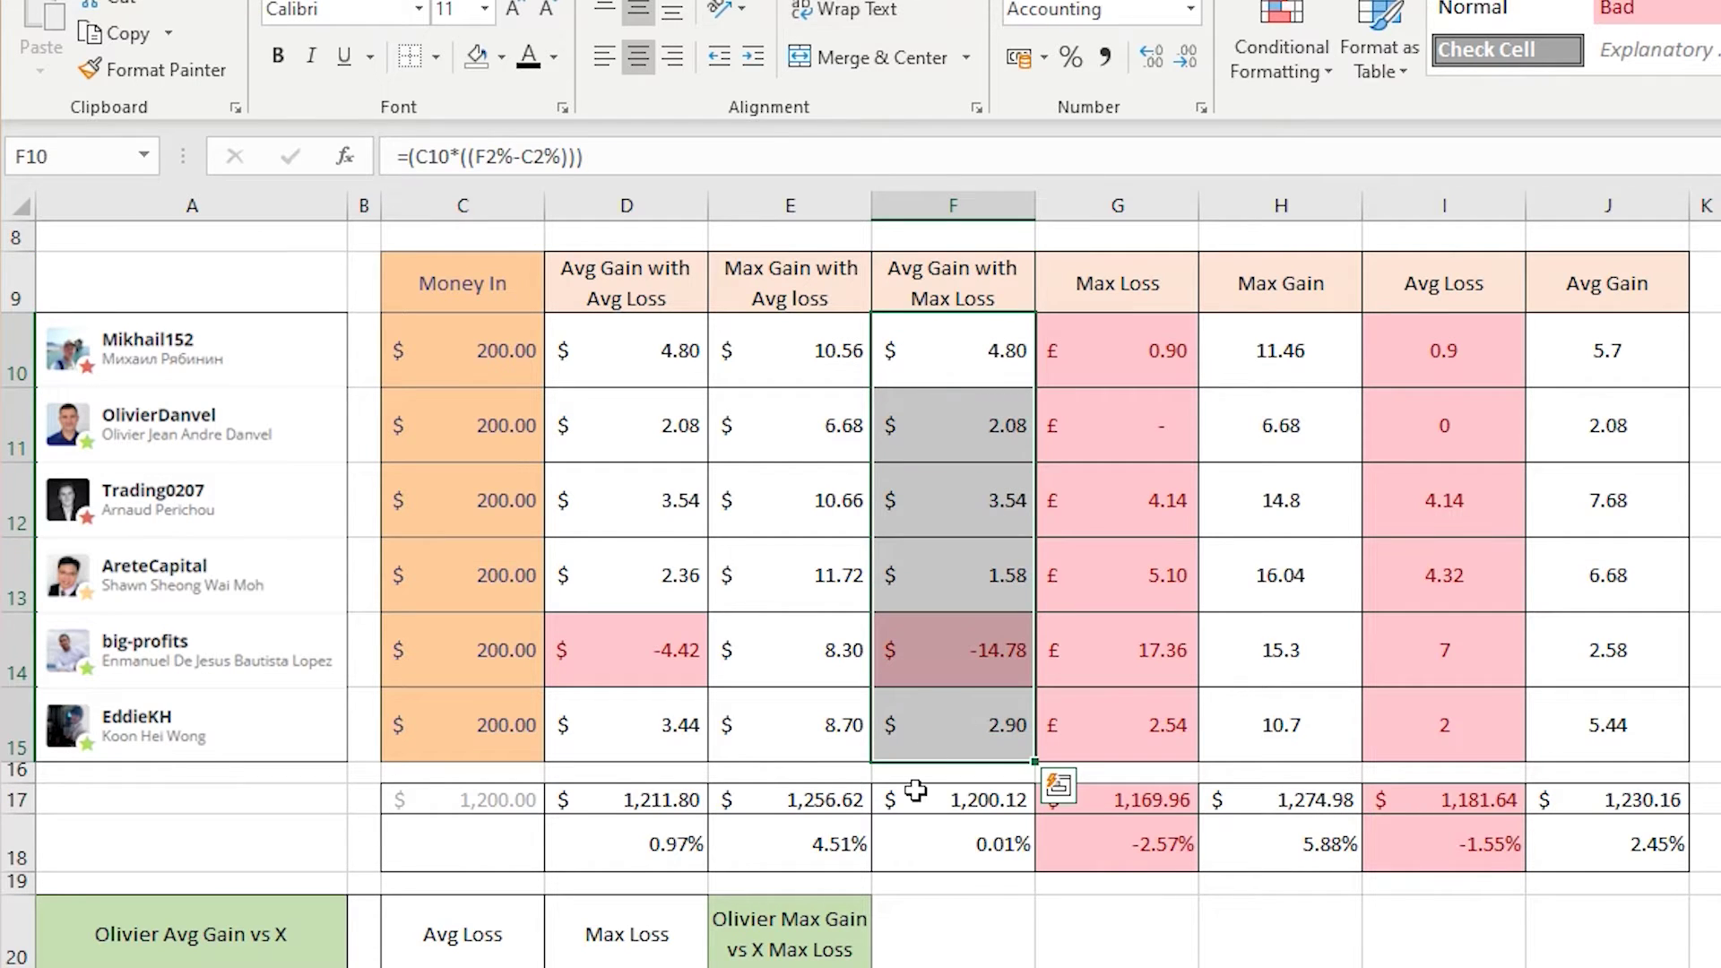
left_click(995, 800)
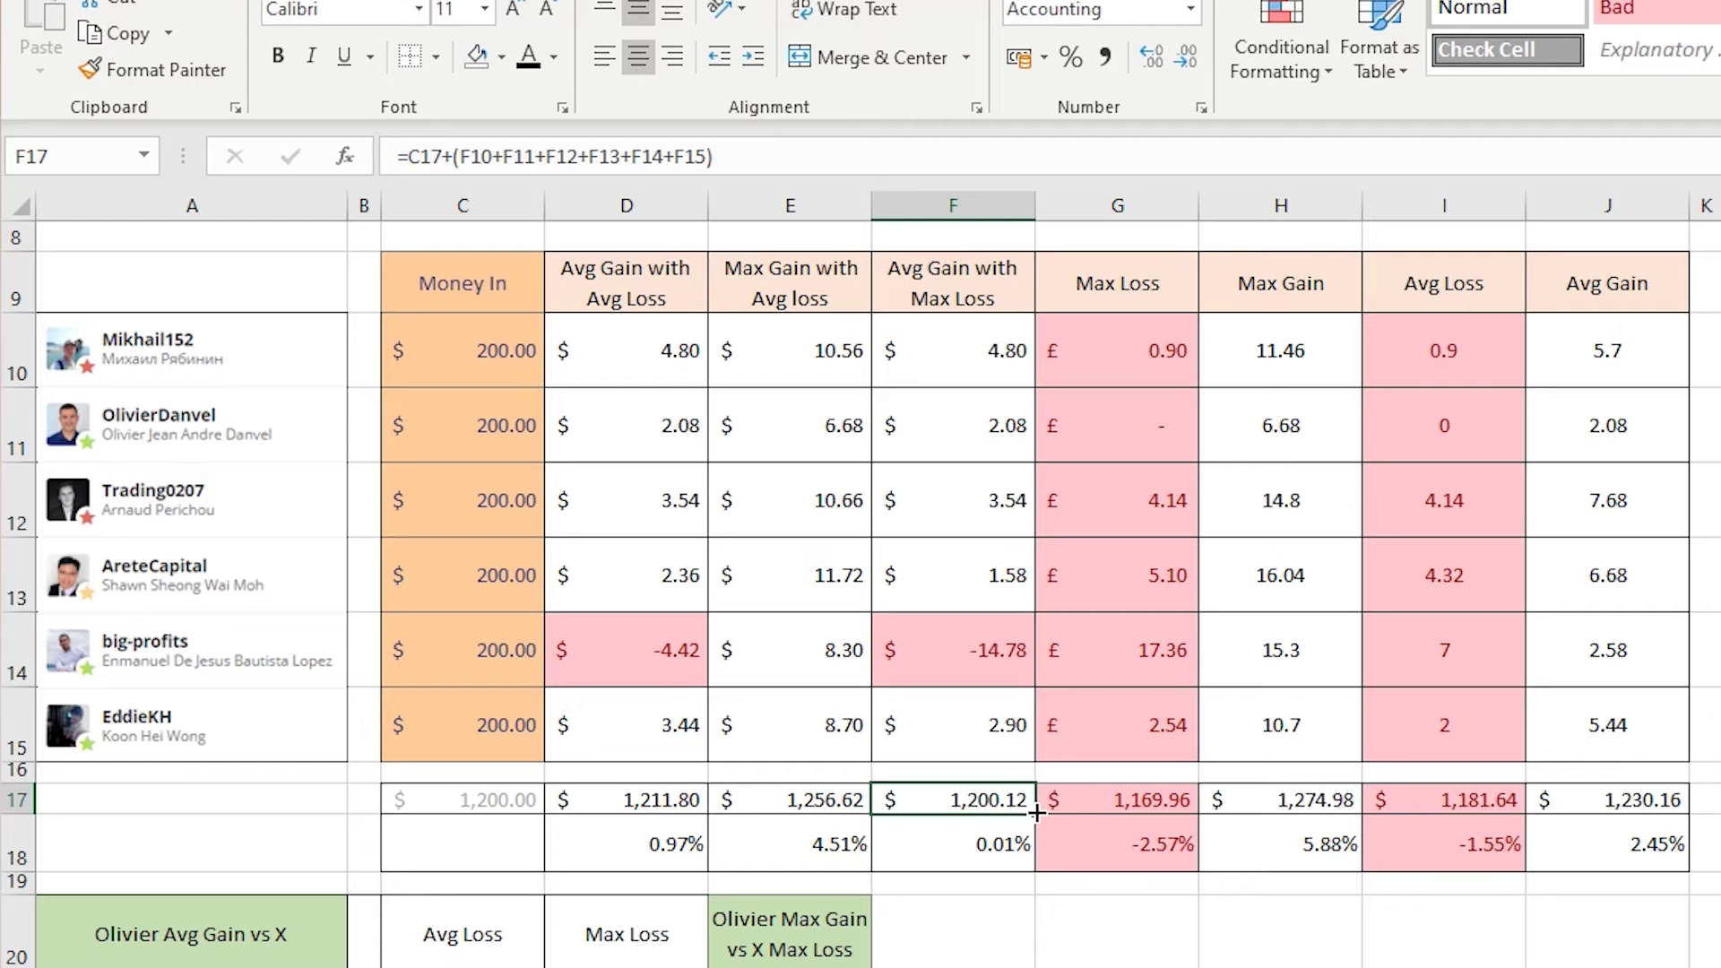
left_click(986, 859)
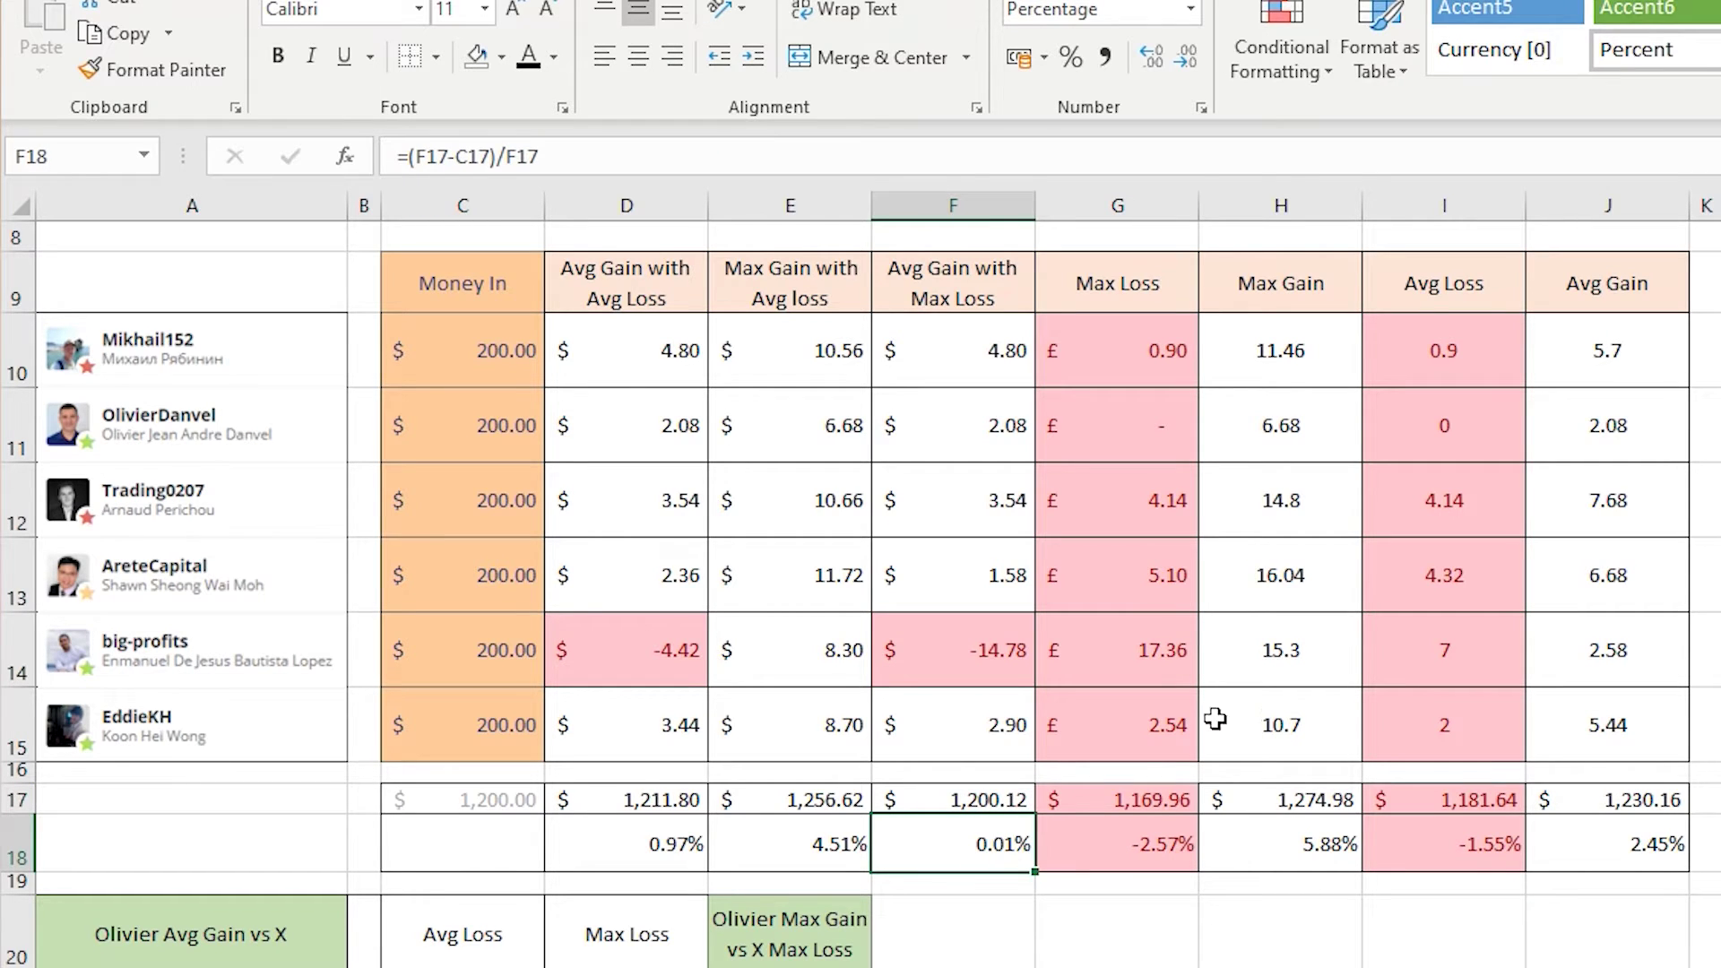
- Examine the Max Loss amounts in G10:G15 with the percentage in G18, and the Max Gain amounts in H10:H15 with the total in H17
left_click(1230, 662)
left_click_drag(1162, 353, 1145, 704)
left_click(1143, 829)
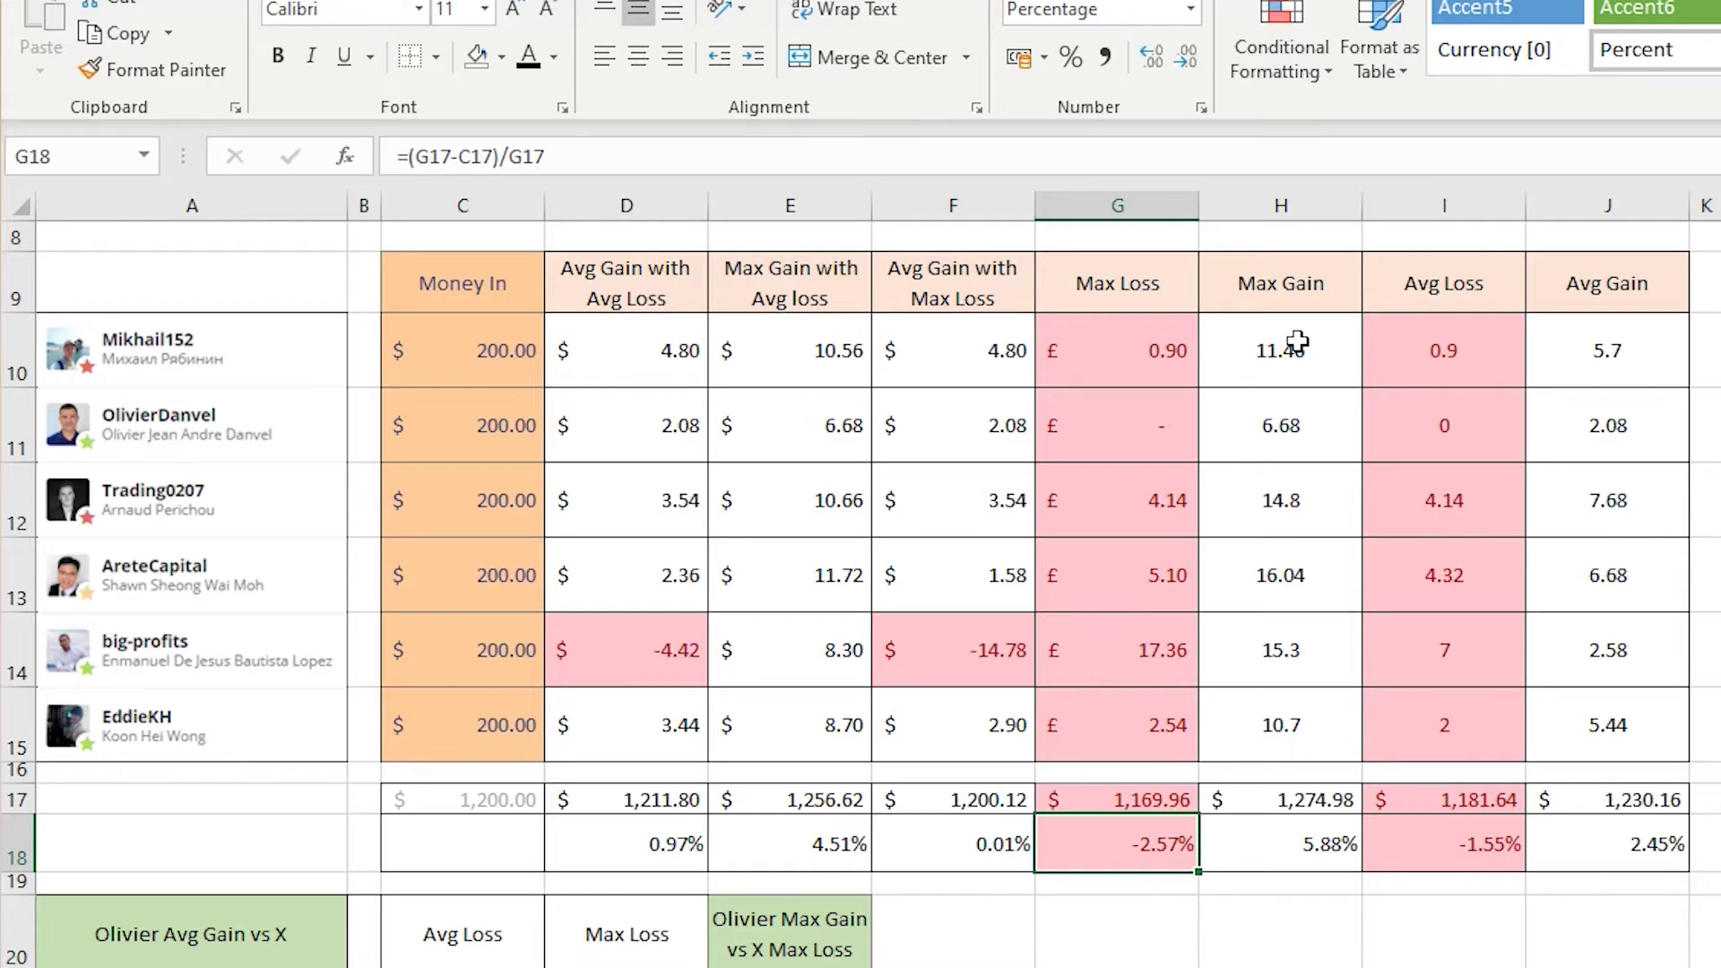
left_click(1297, 341)
left_click_drag(1277, 339, 1283, 749)
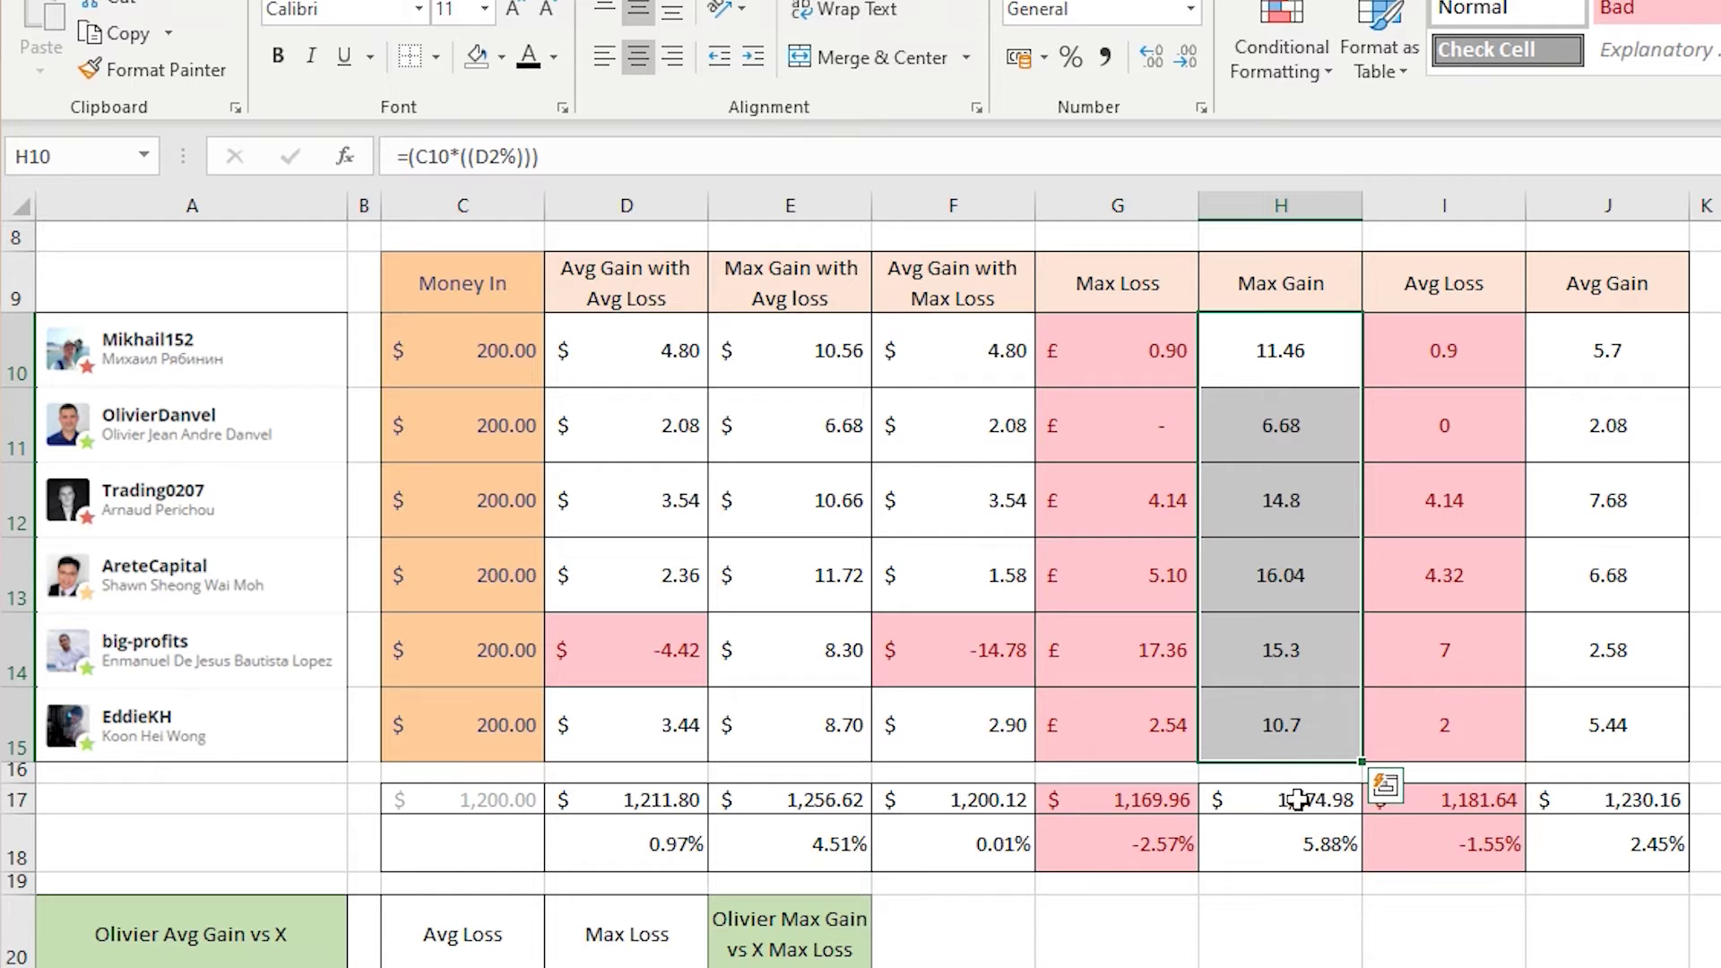
left_click(1265, 804)
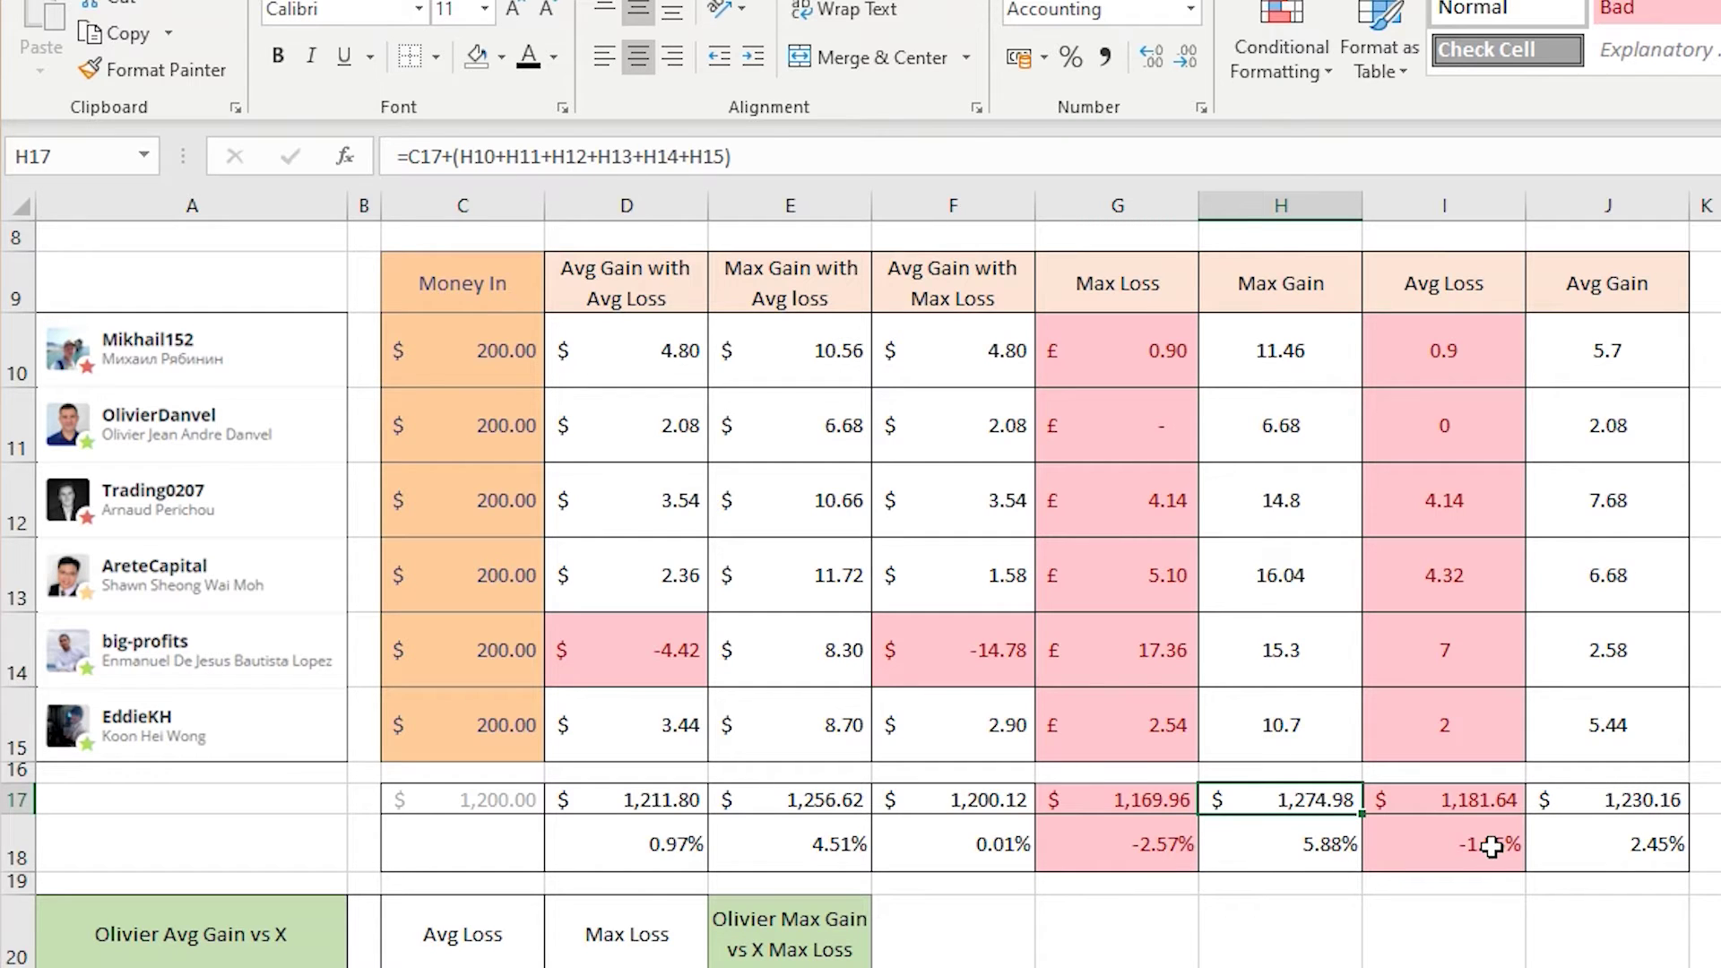
- Examine the Avg Loss amounts in I10:I15 and Avg Gain amounts in J10:J15 together with their percentages in I18 and J18
left_click(1479, 285)
left_click_drag(1479, 338, 1450, 706)
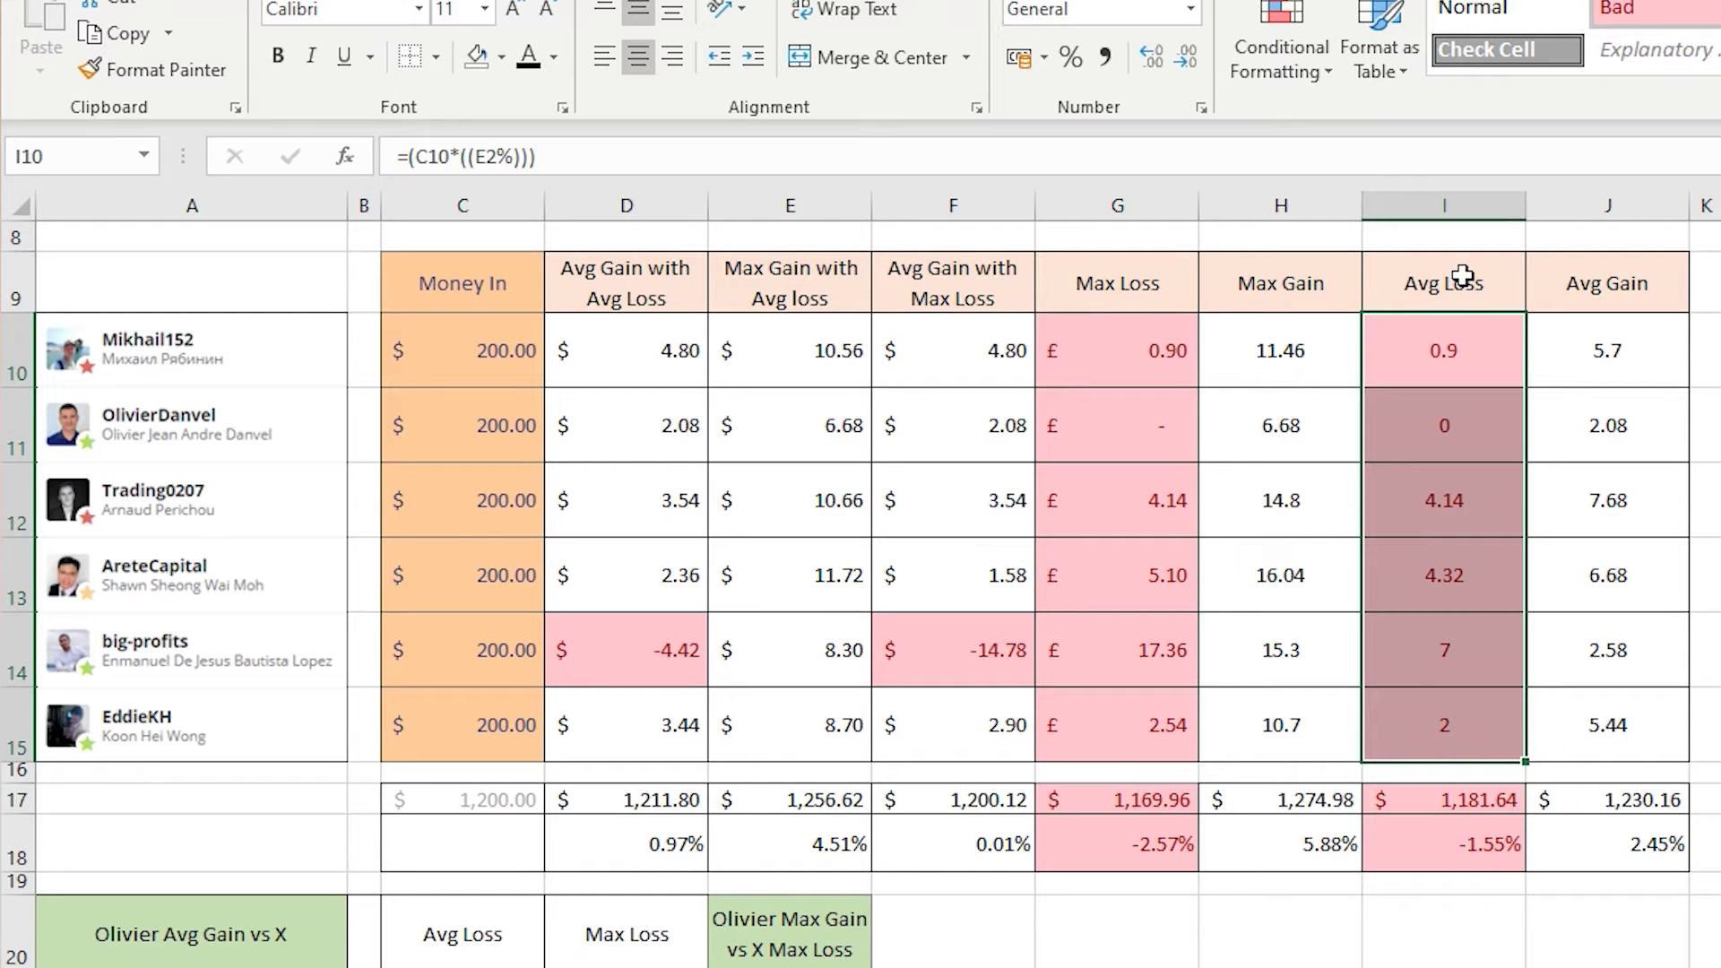
left_click(1474, 838)
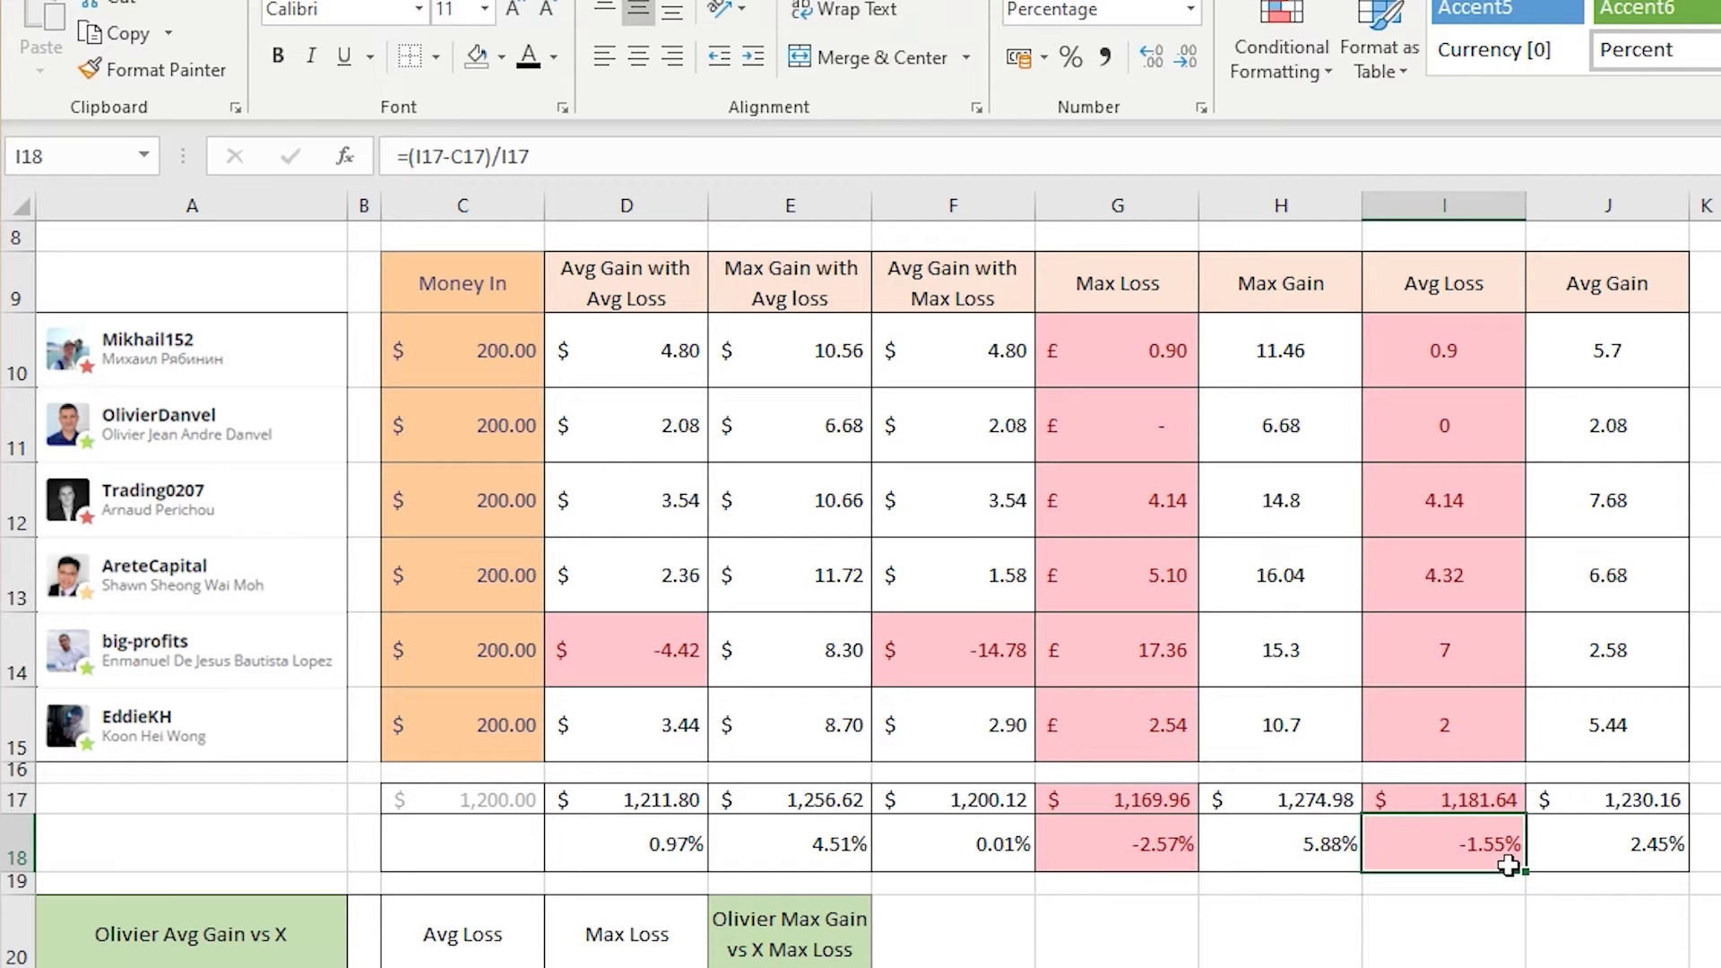
left_click(1661, 283)
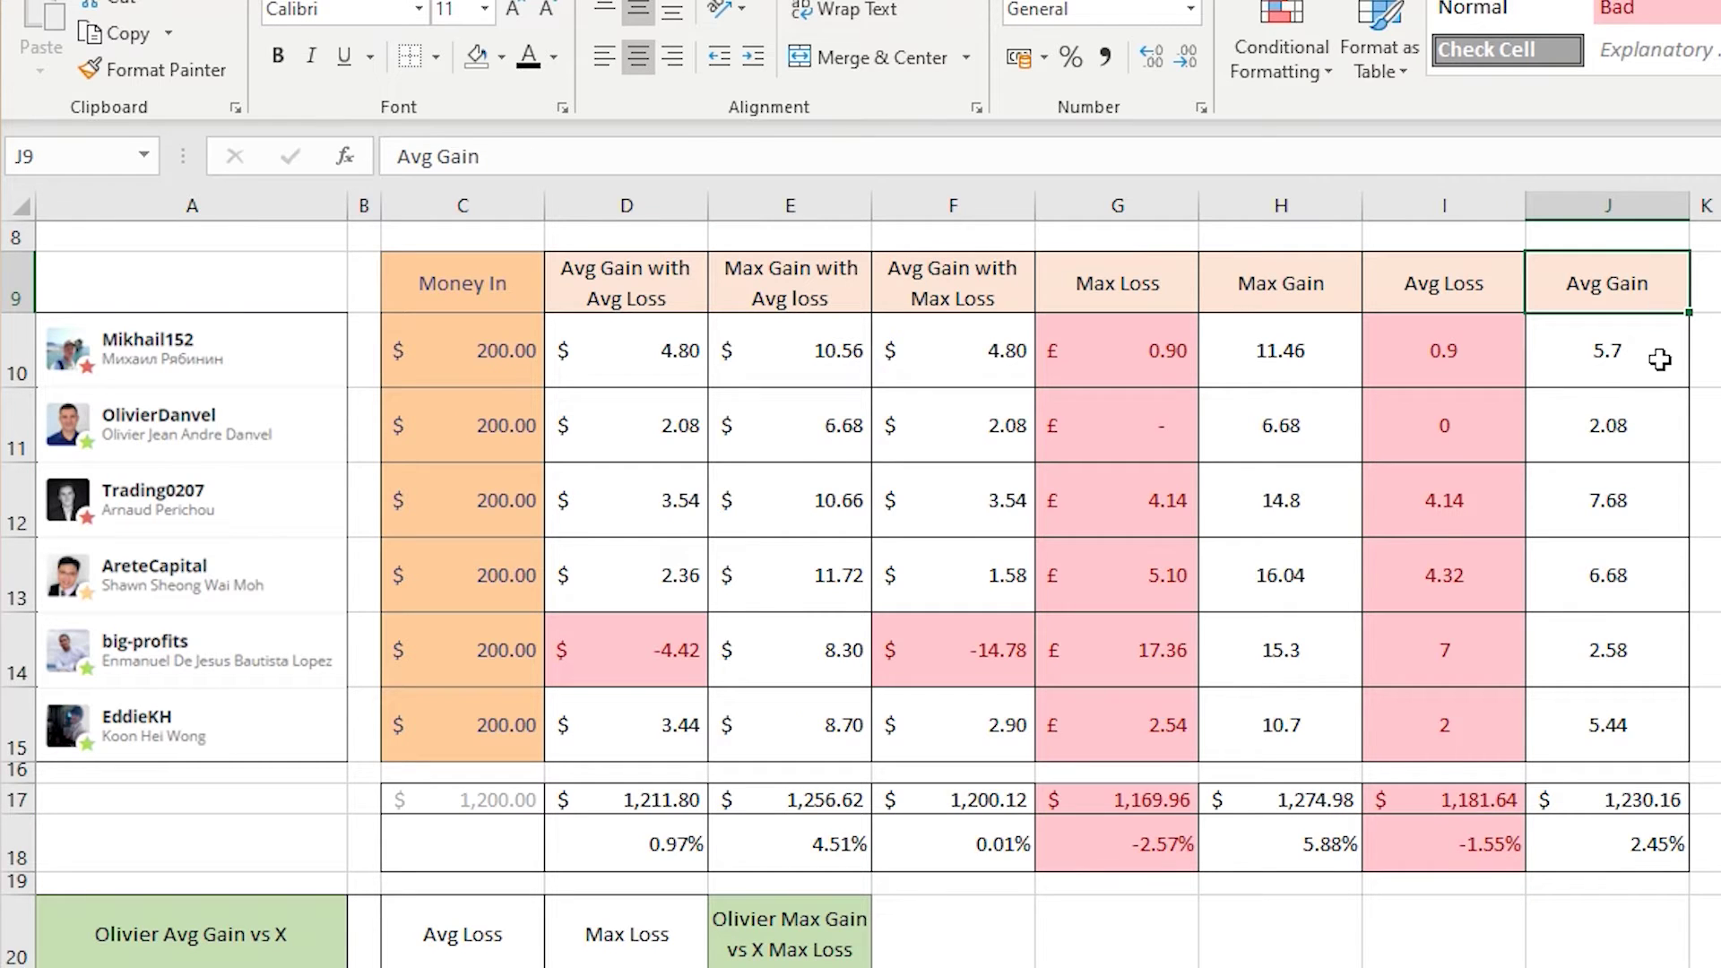
left_click_drag(1660, 360, 1640, 735)
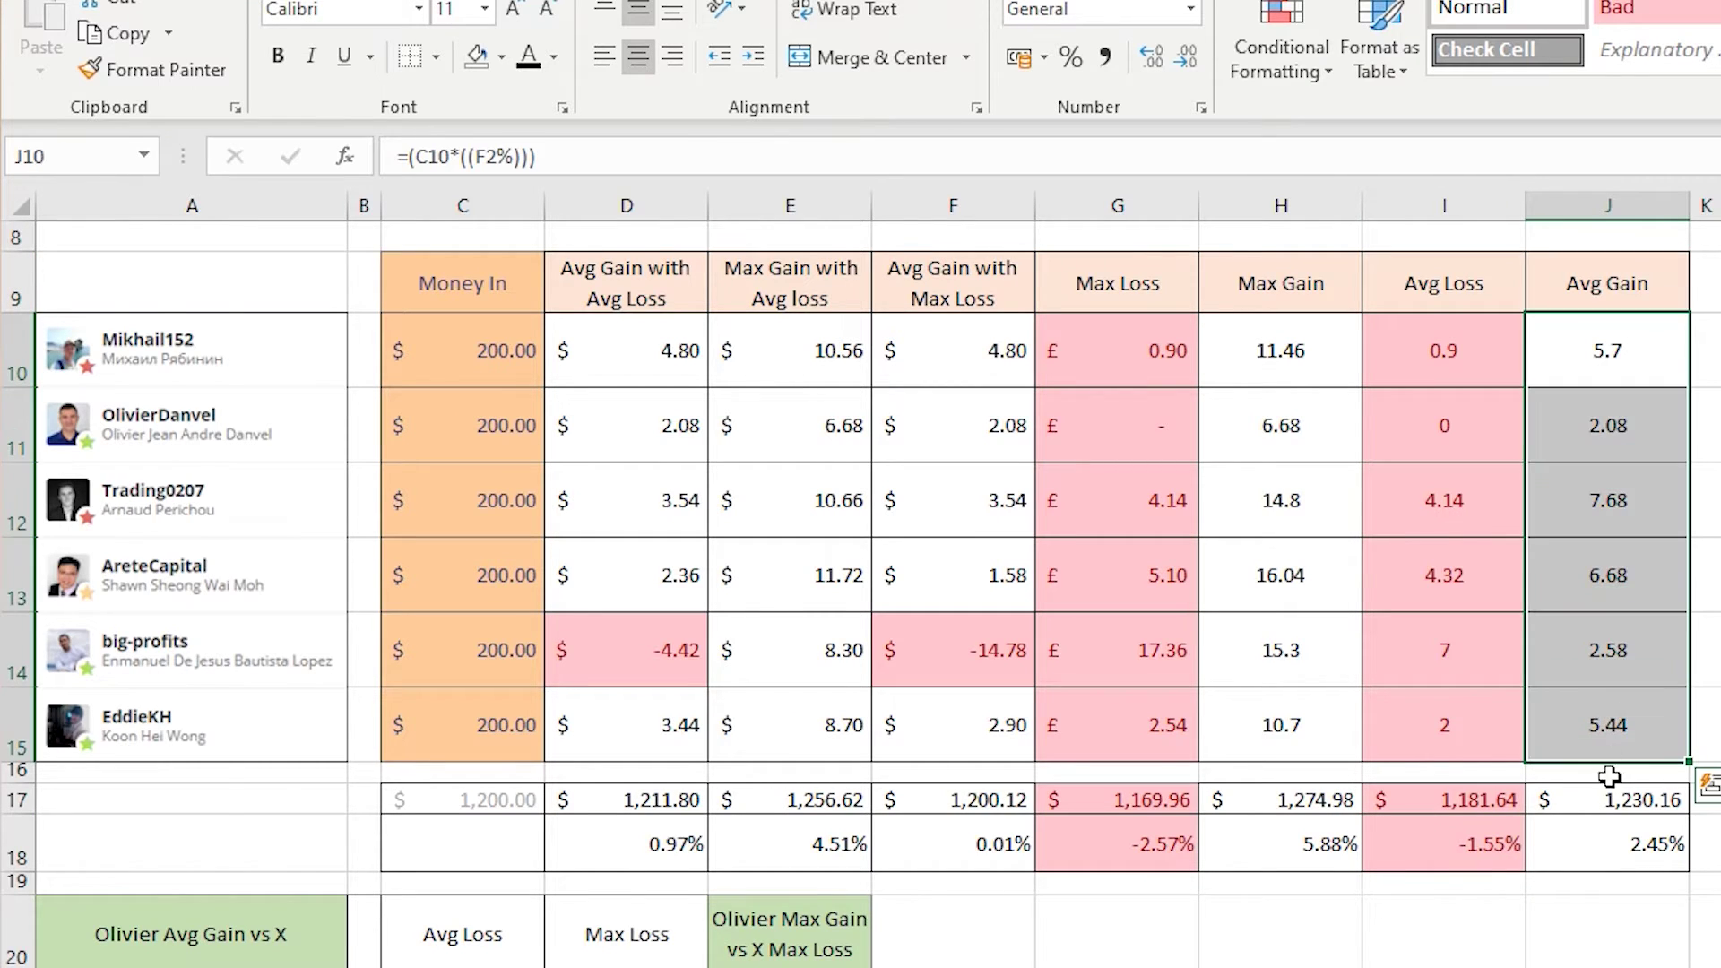
left_click(1622, 820)
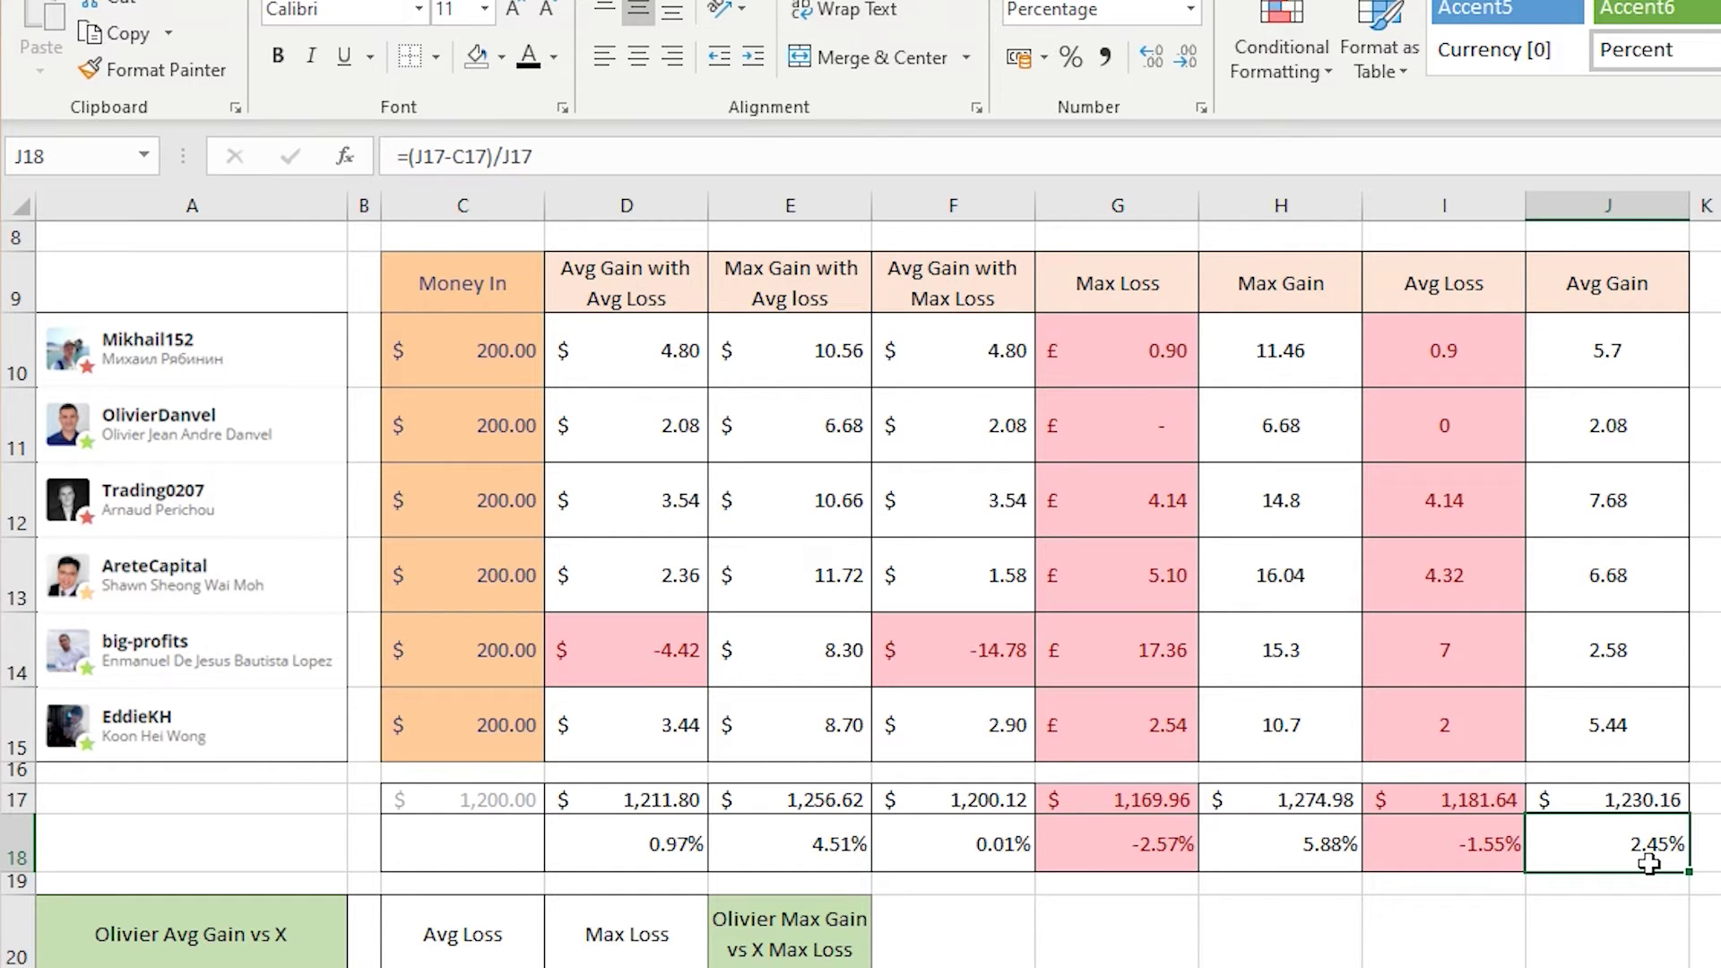
left_click(1720, 934)
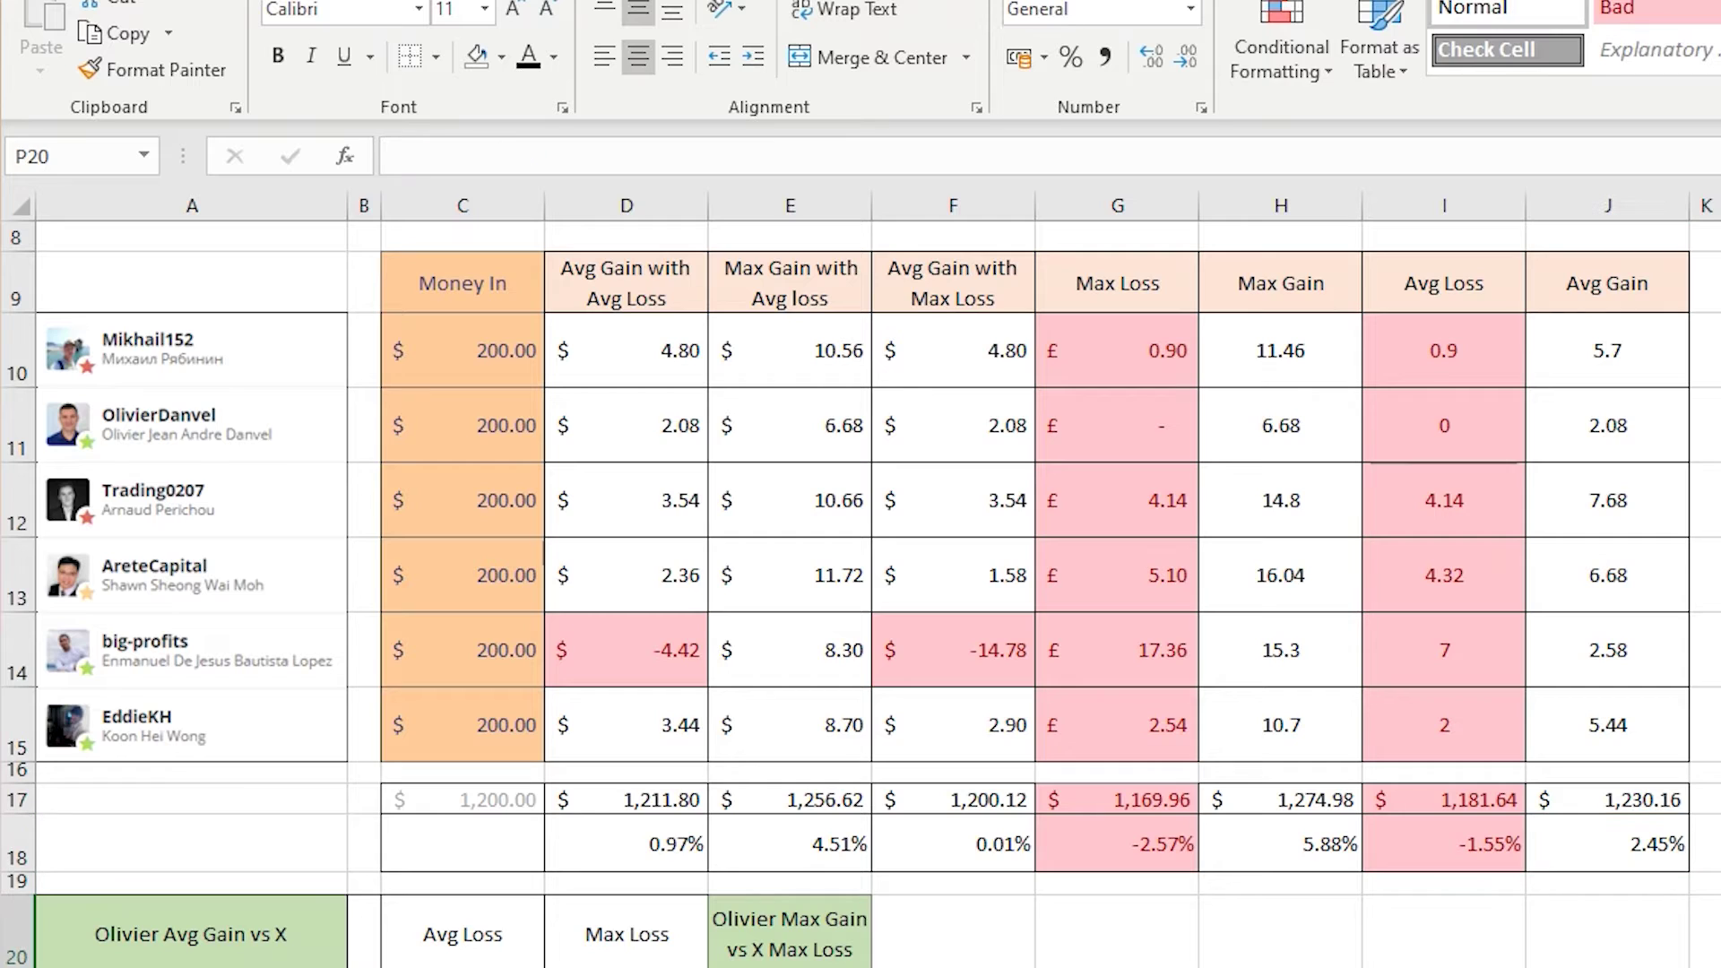
left_click(1720, 844)
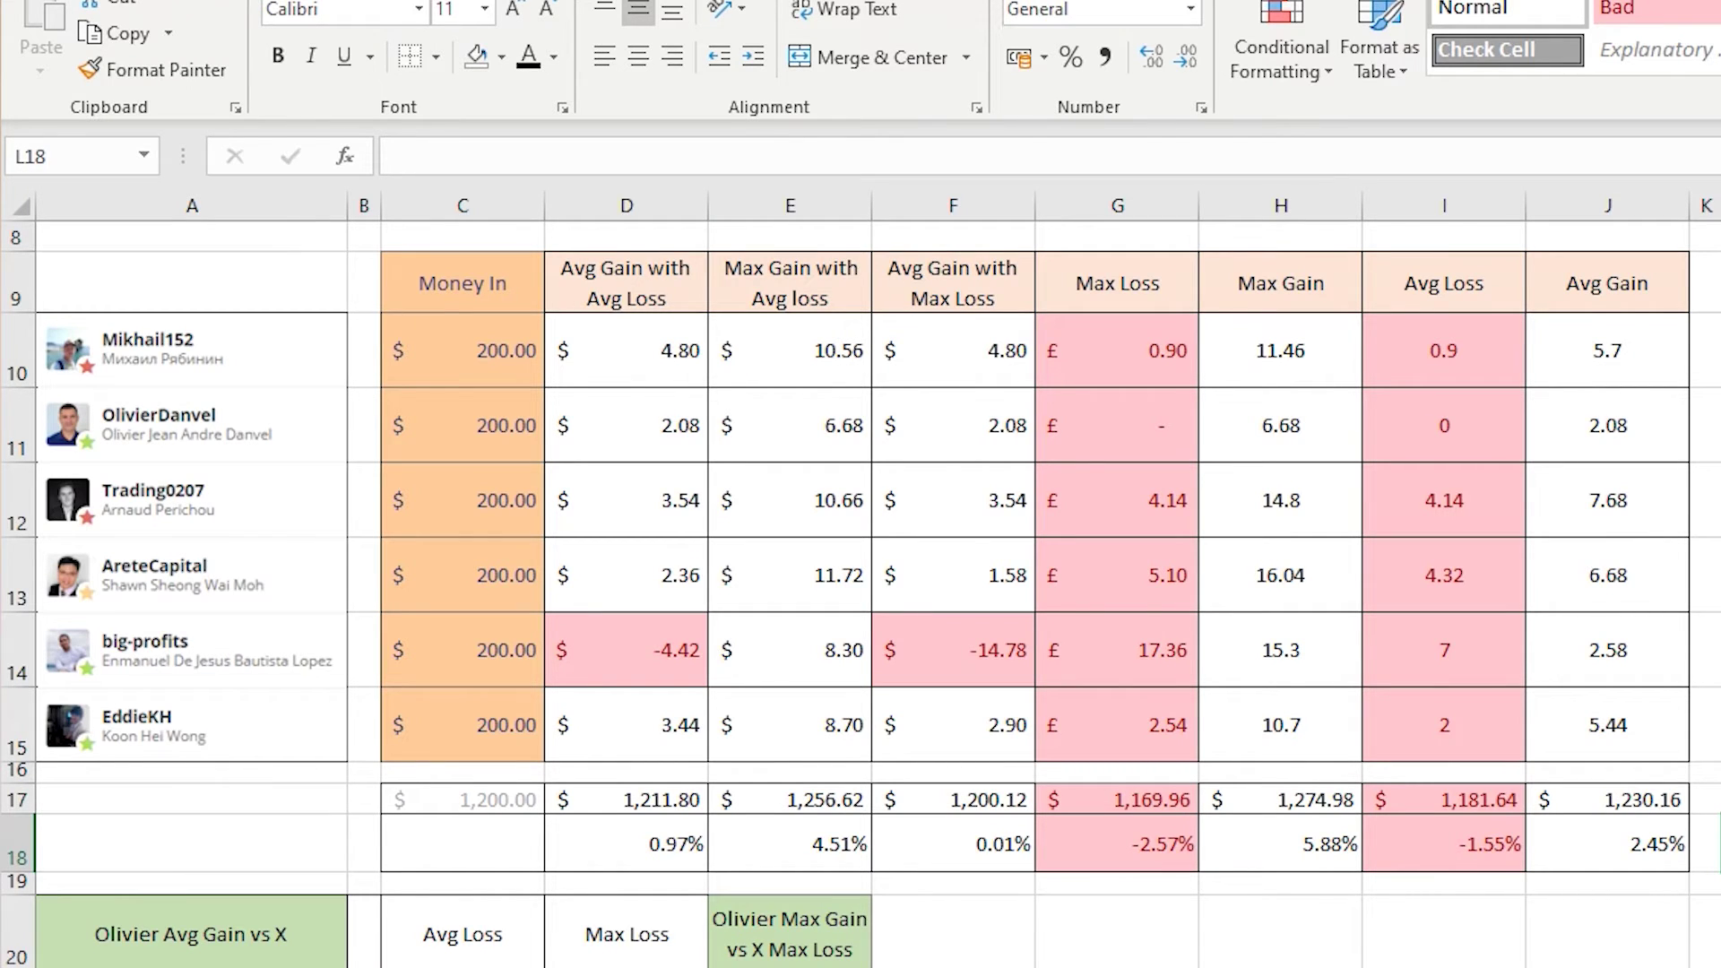
- Look over the comparison table in rows 20 to 29, covering one trader's gains against the other traders' average and maximum losses
scroll(860, 574, "down", 1)
scroll(861, 574, "down", 1)
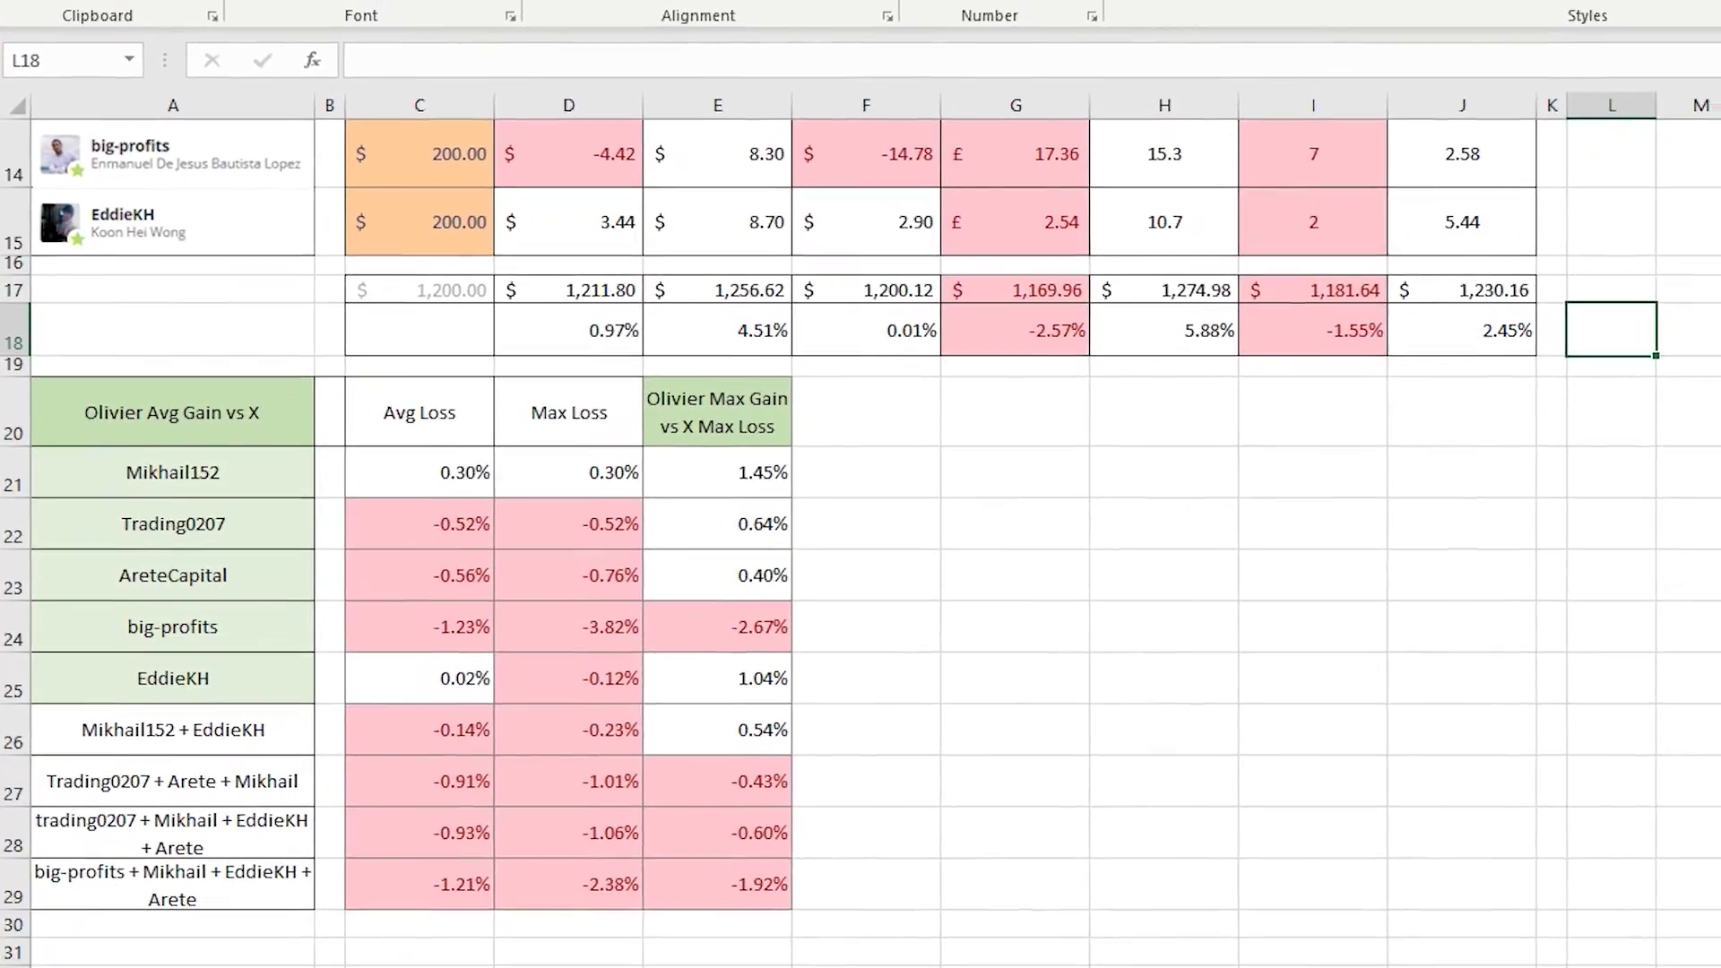
scroll(1664, 756, "up", 1)
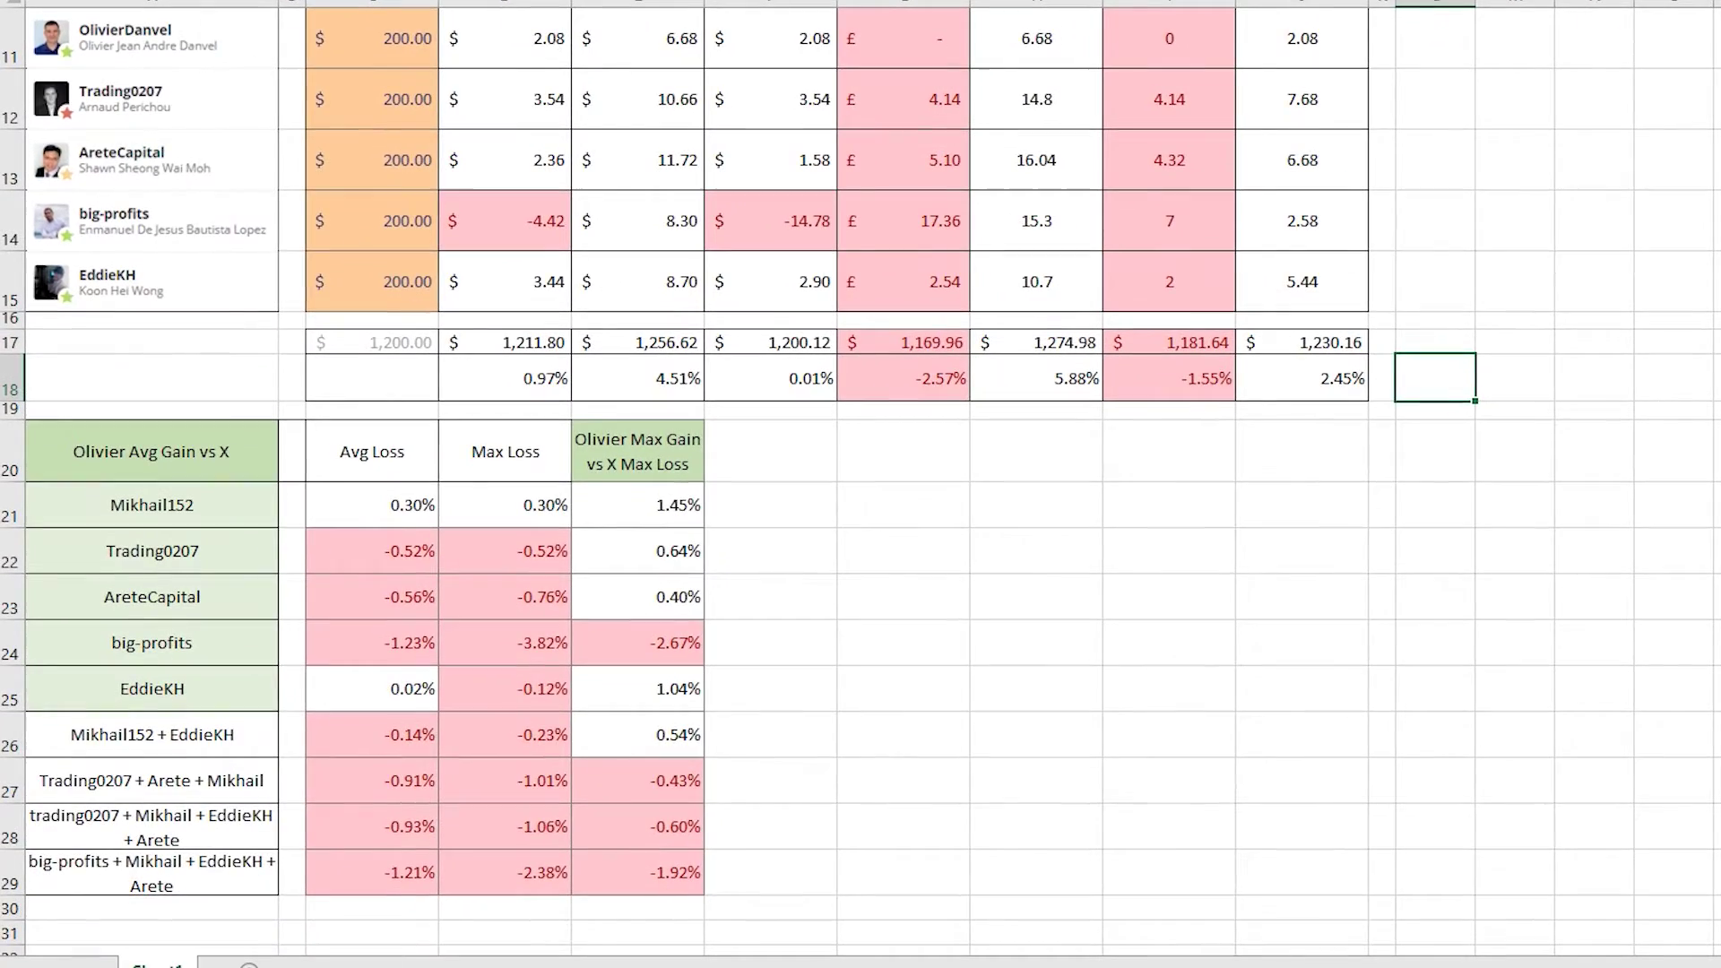
scroll(860, 484, "up", 1)
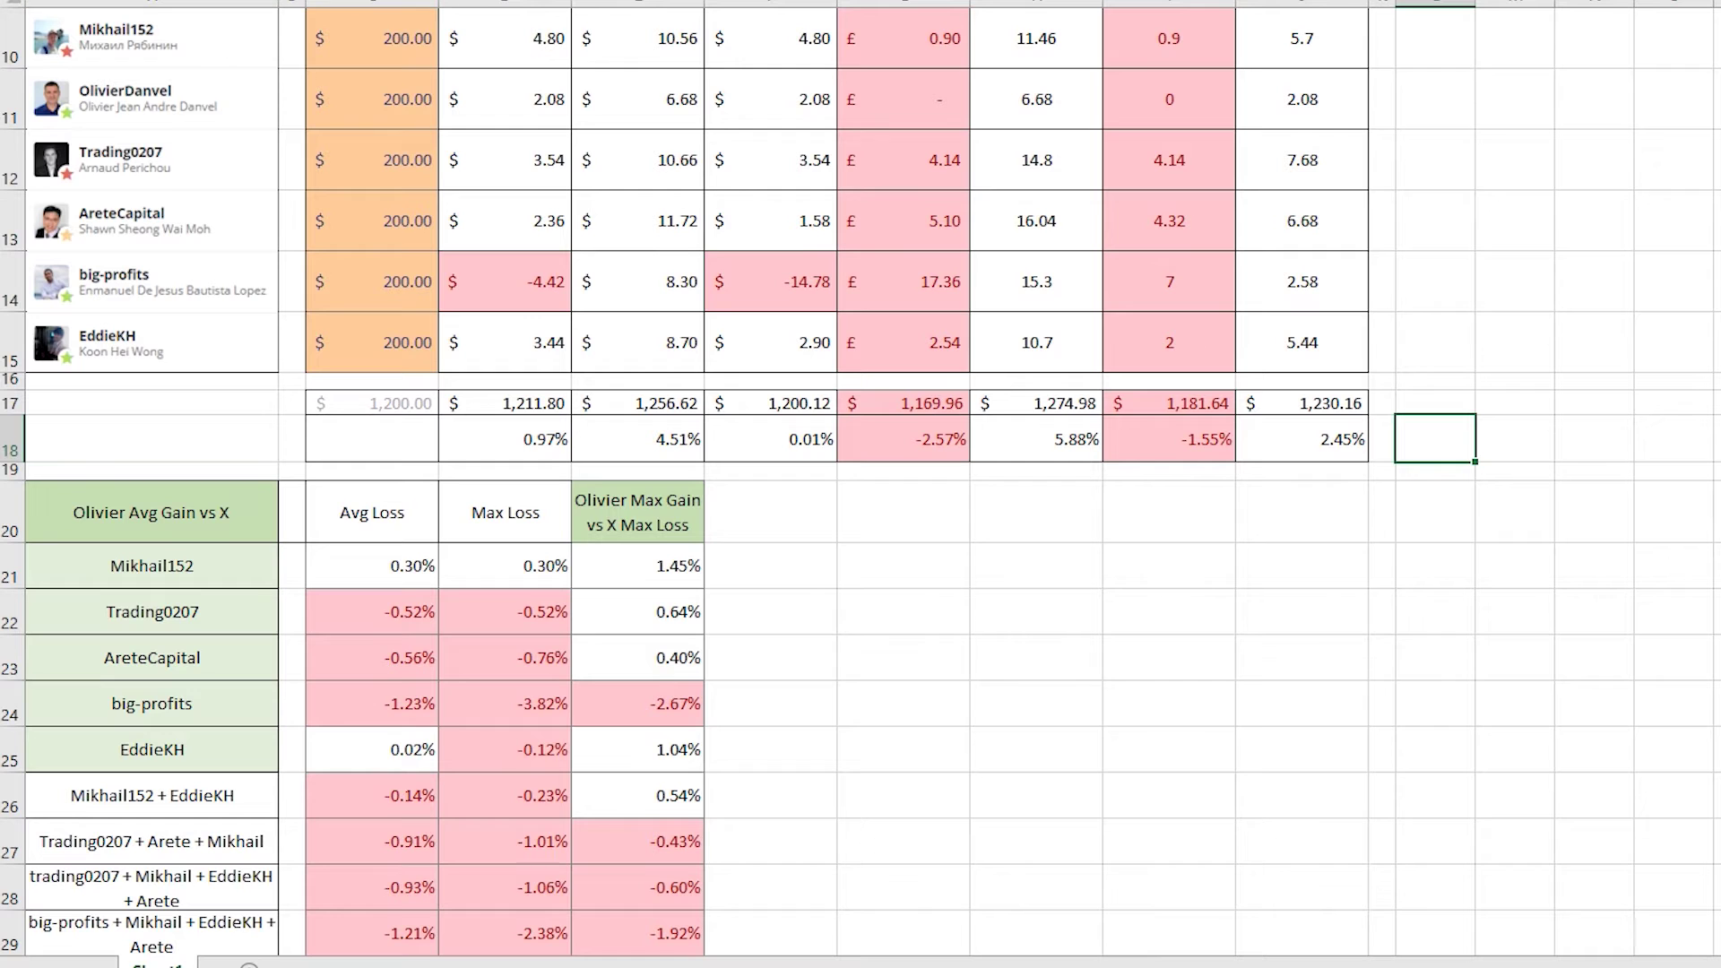
scroll(341, 32, "up", 1)
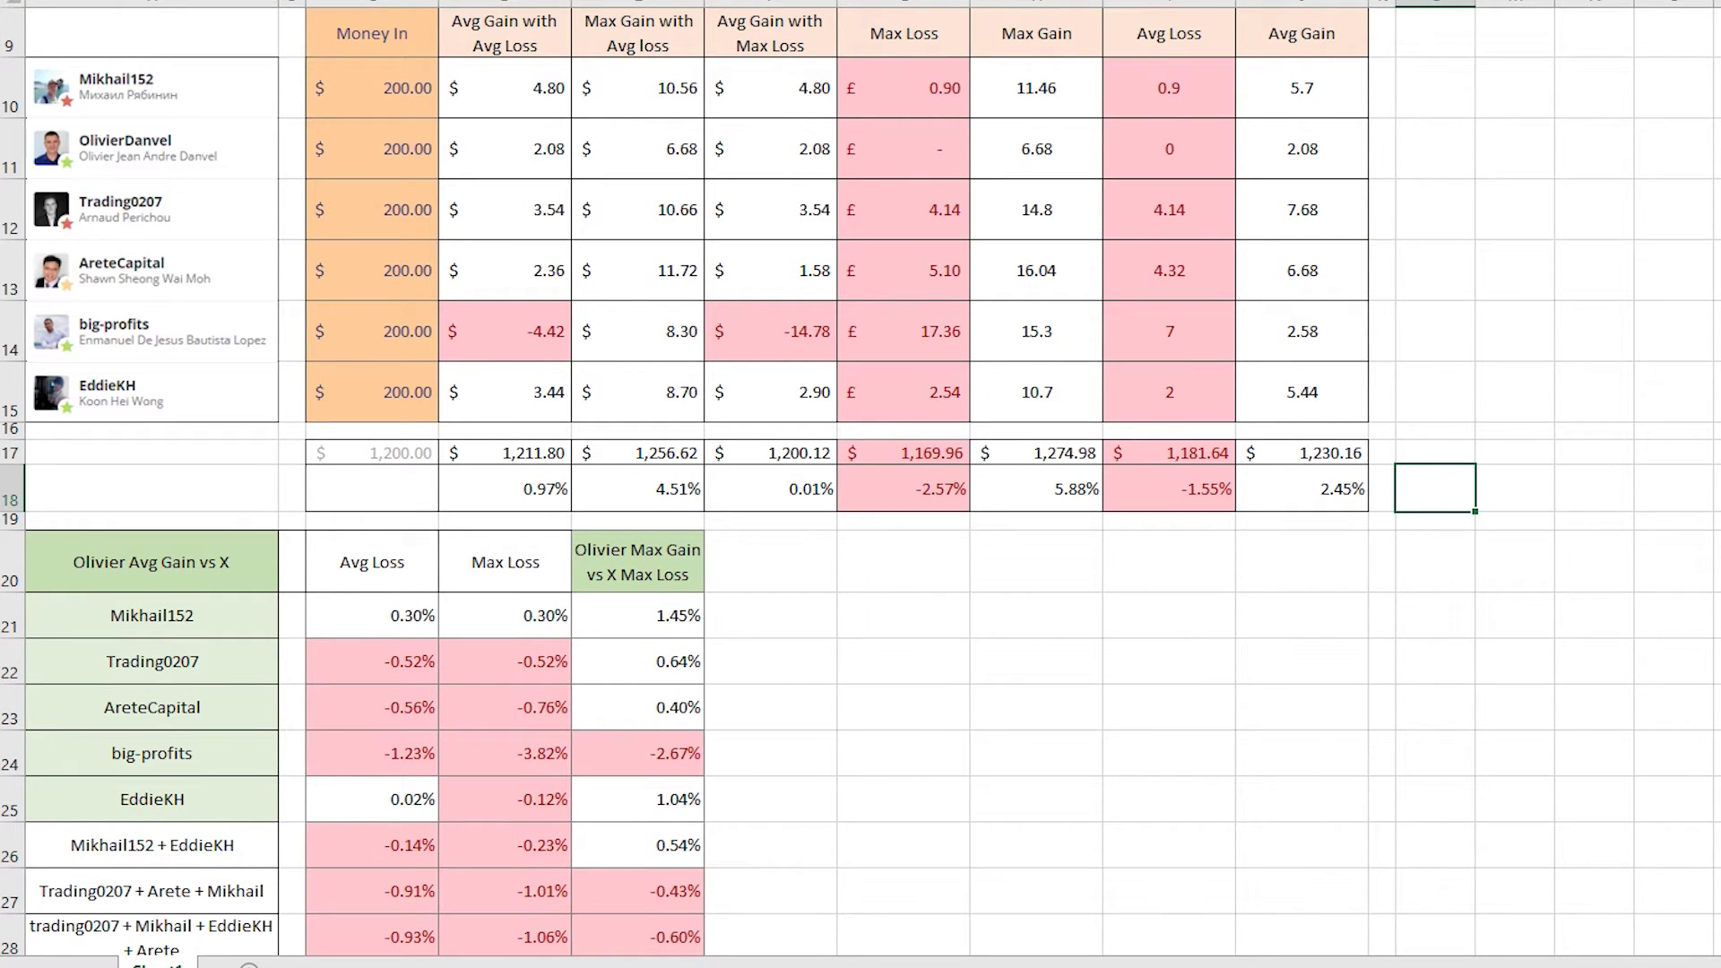
scroll(860, 484, "down", 1)
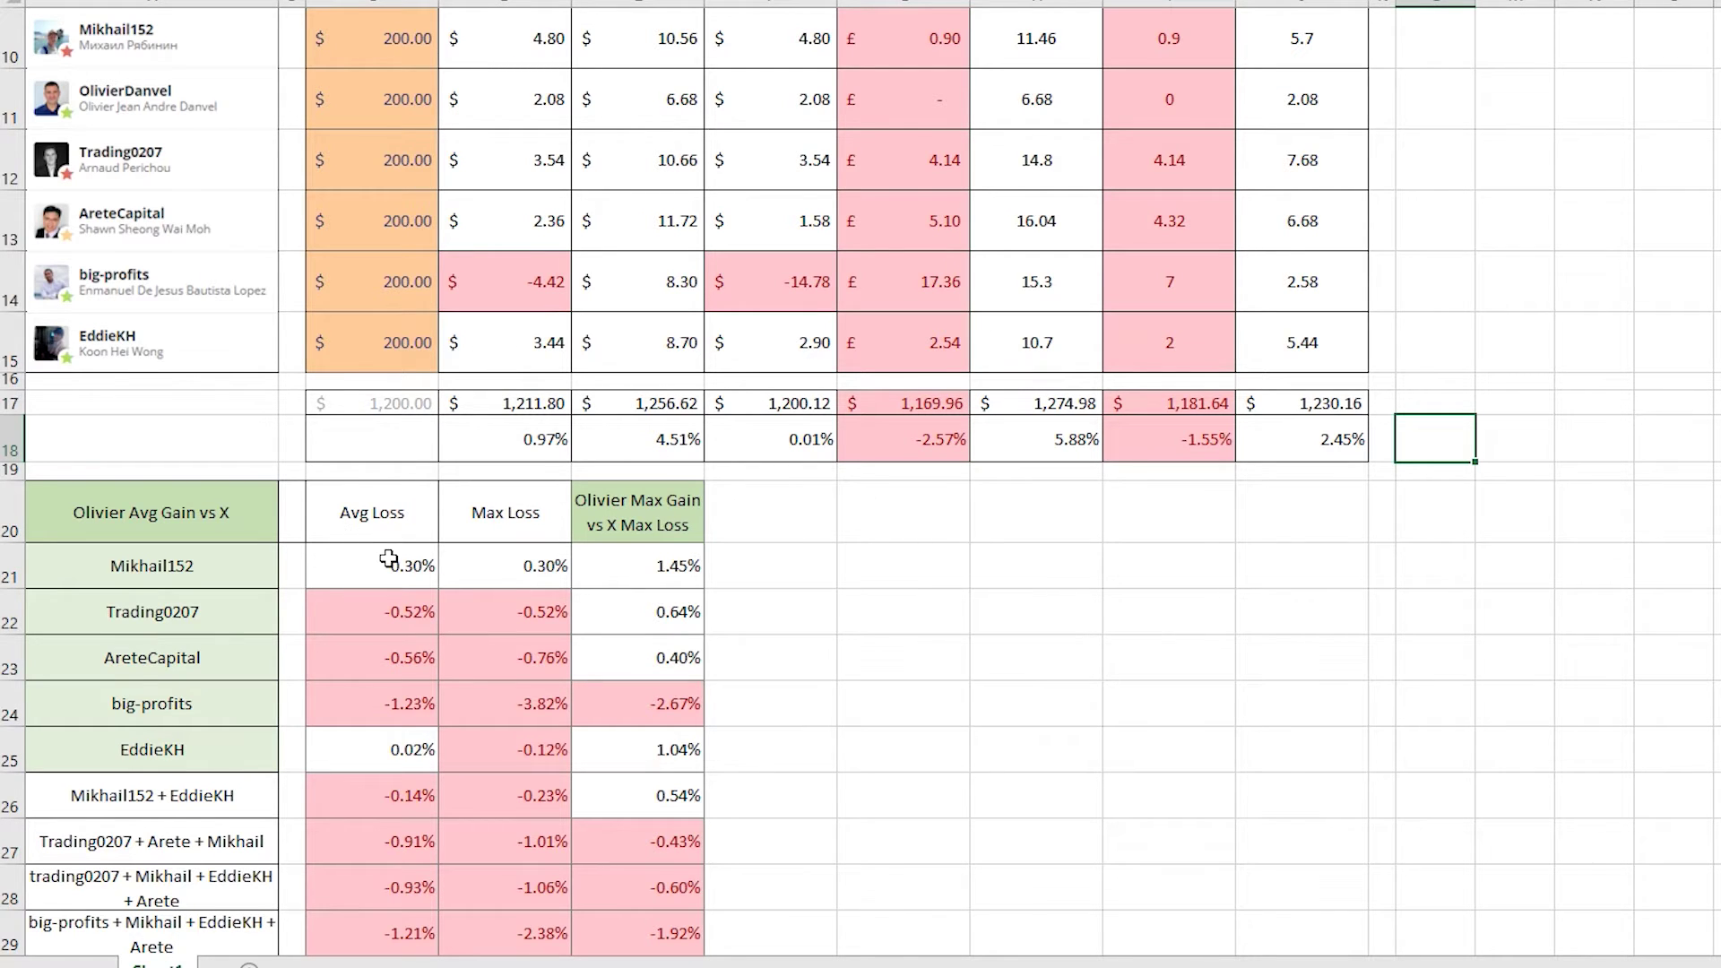
- Reduce the height of row 18, which holds the percentages beneath the projected totals
left_click_drag(15, 459, 16, 443)
left_click(1347, 691)
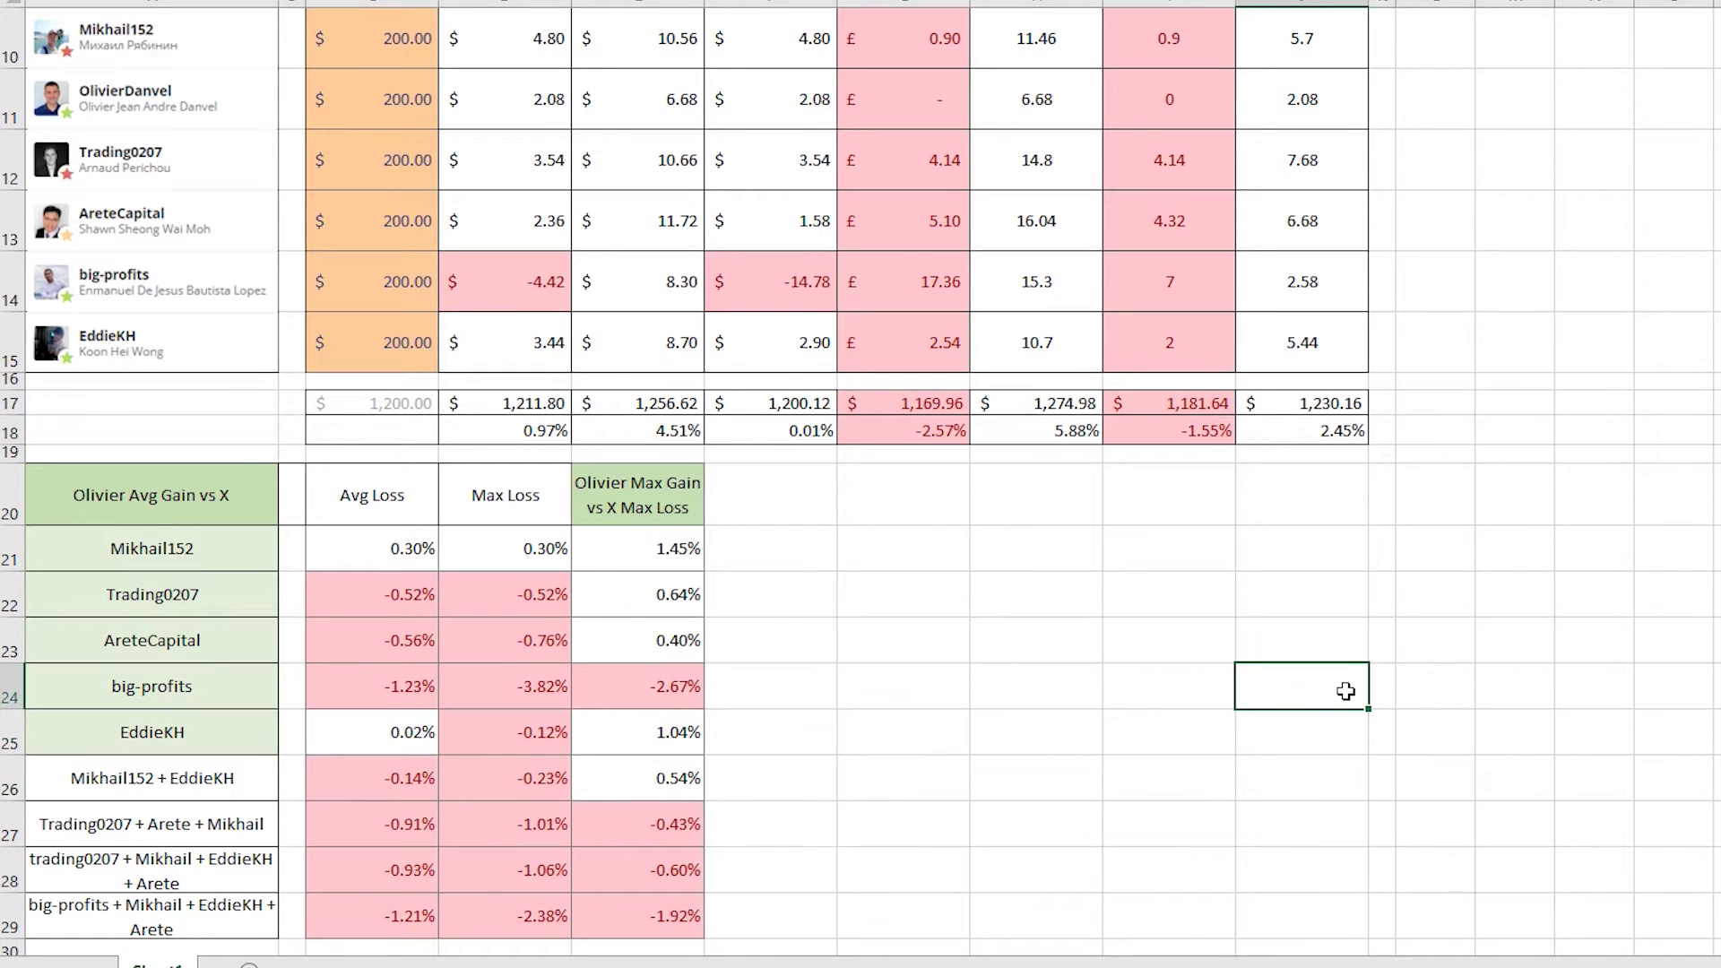
left_click(1110, 762)
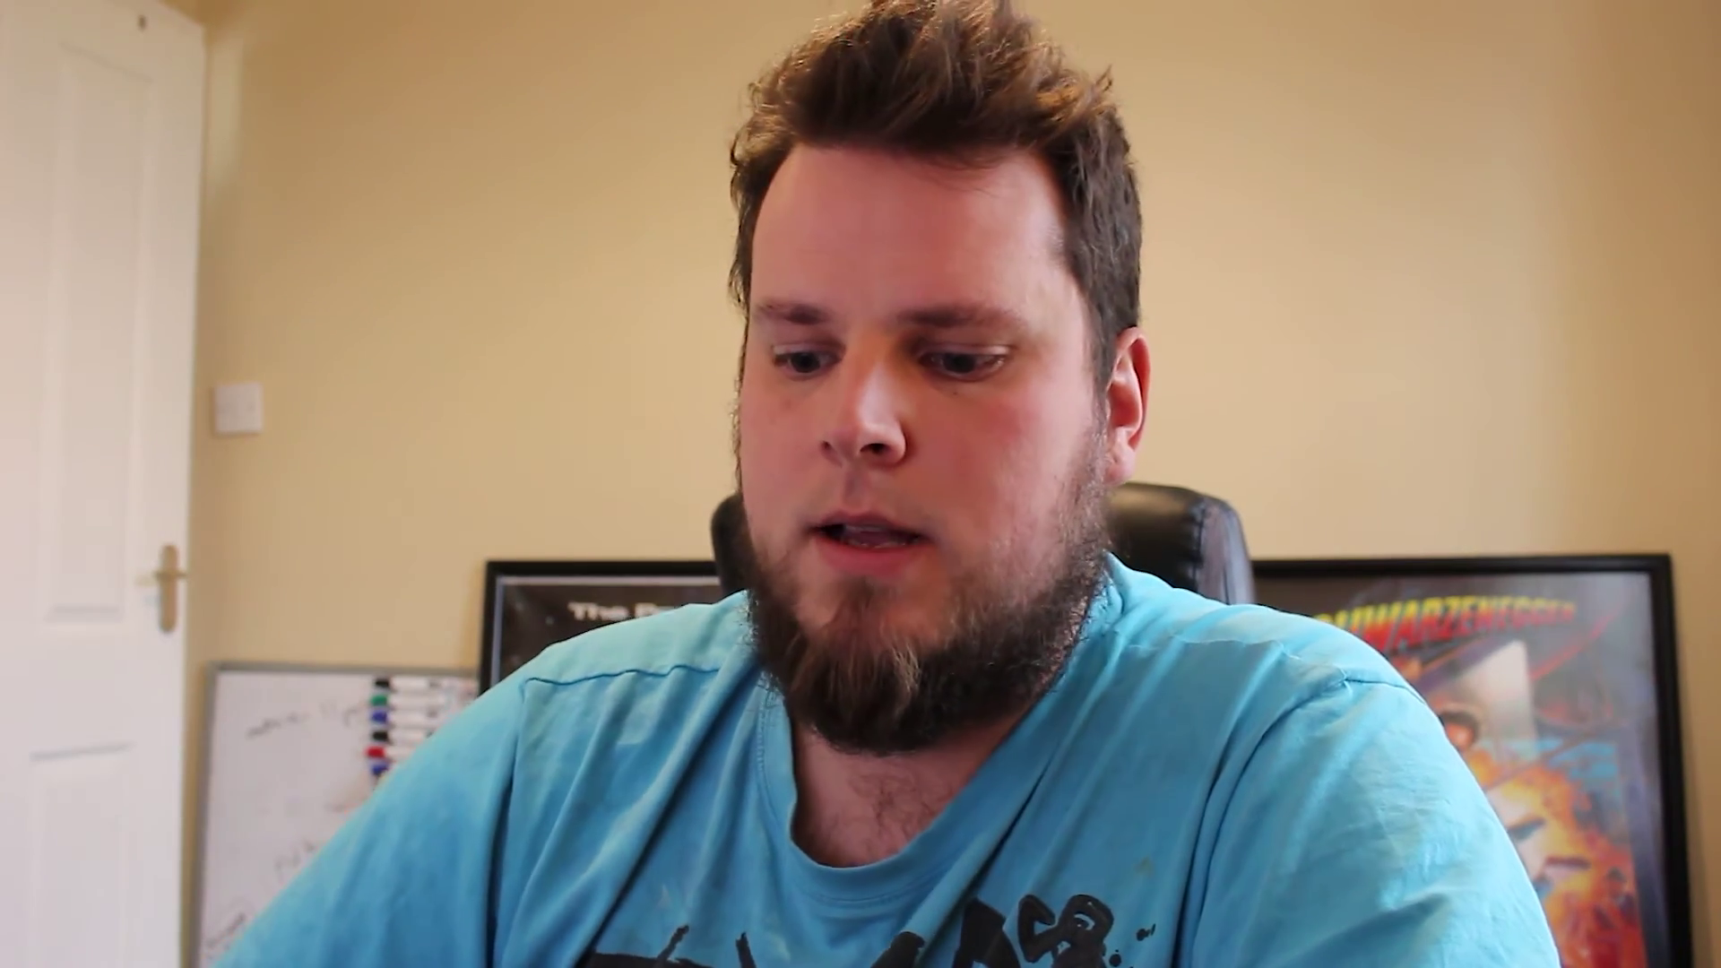
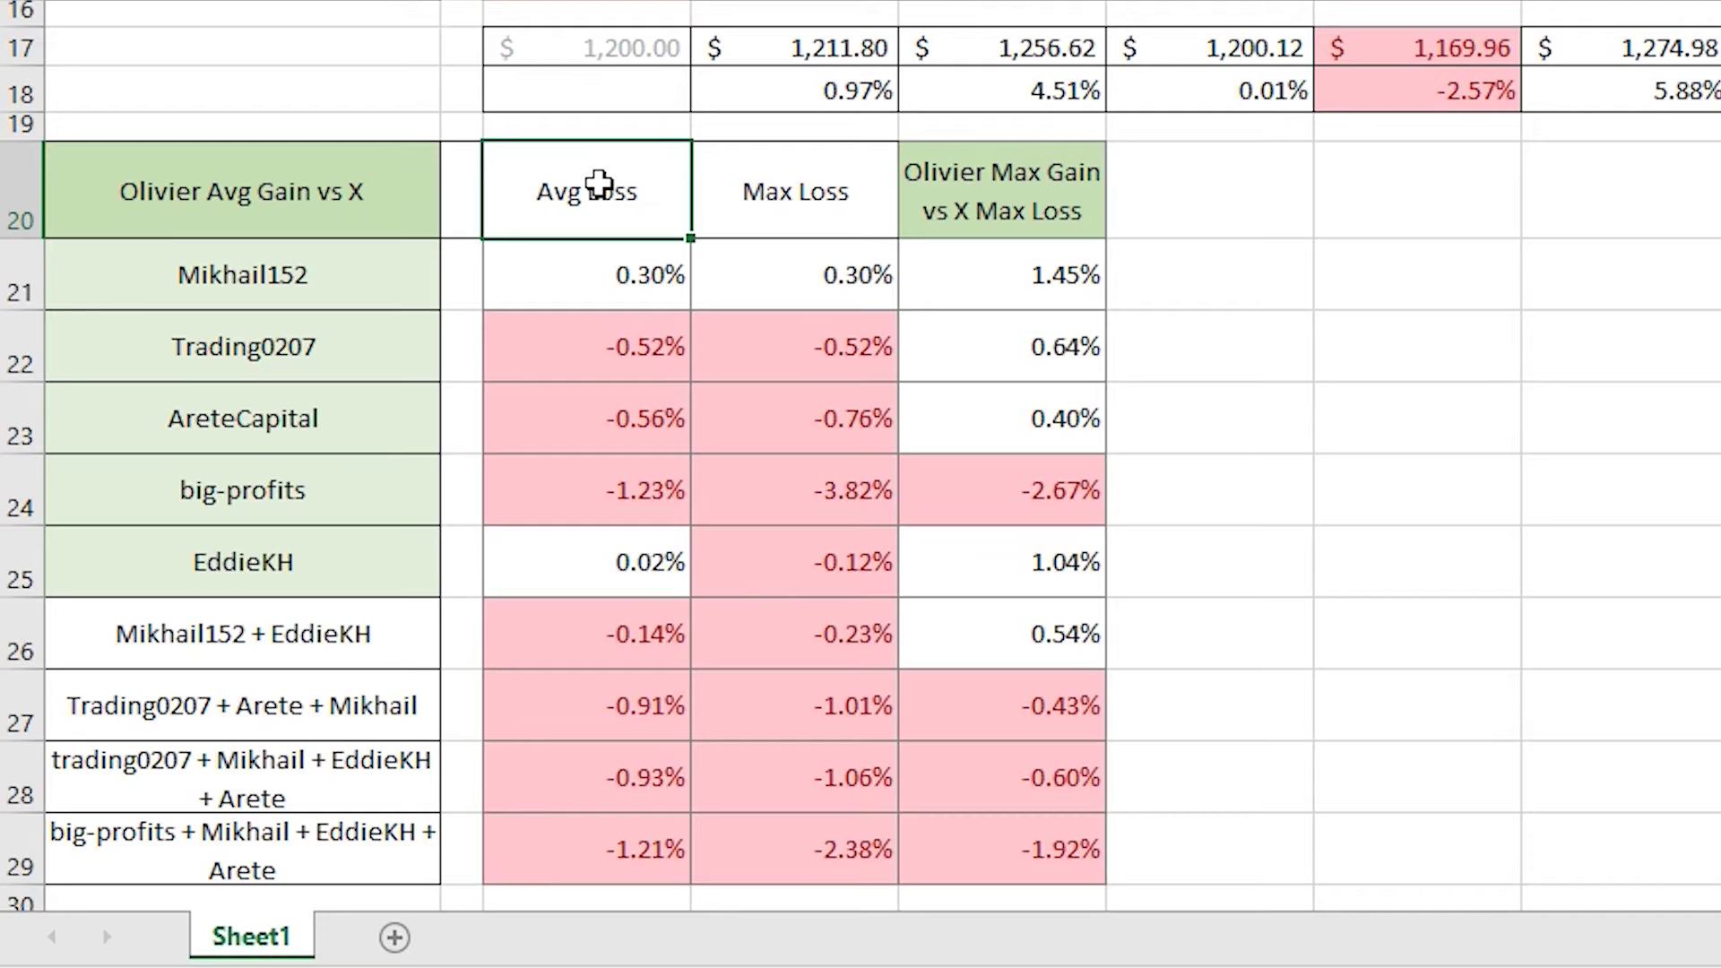
- Examine the comparison table's headings in row 20: Max Loss in D20, maximum gain against maximum loss in E20, and average gain in A20
left_click(828, 191)
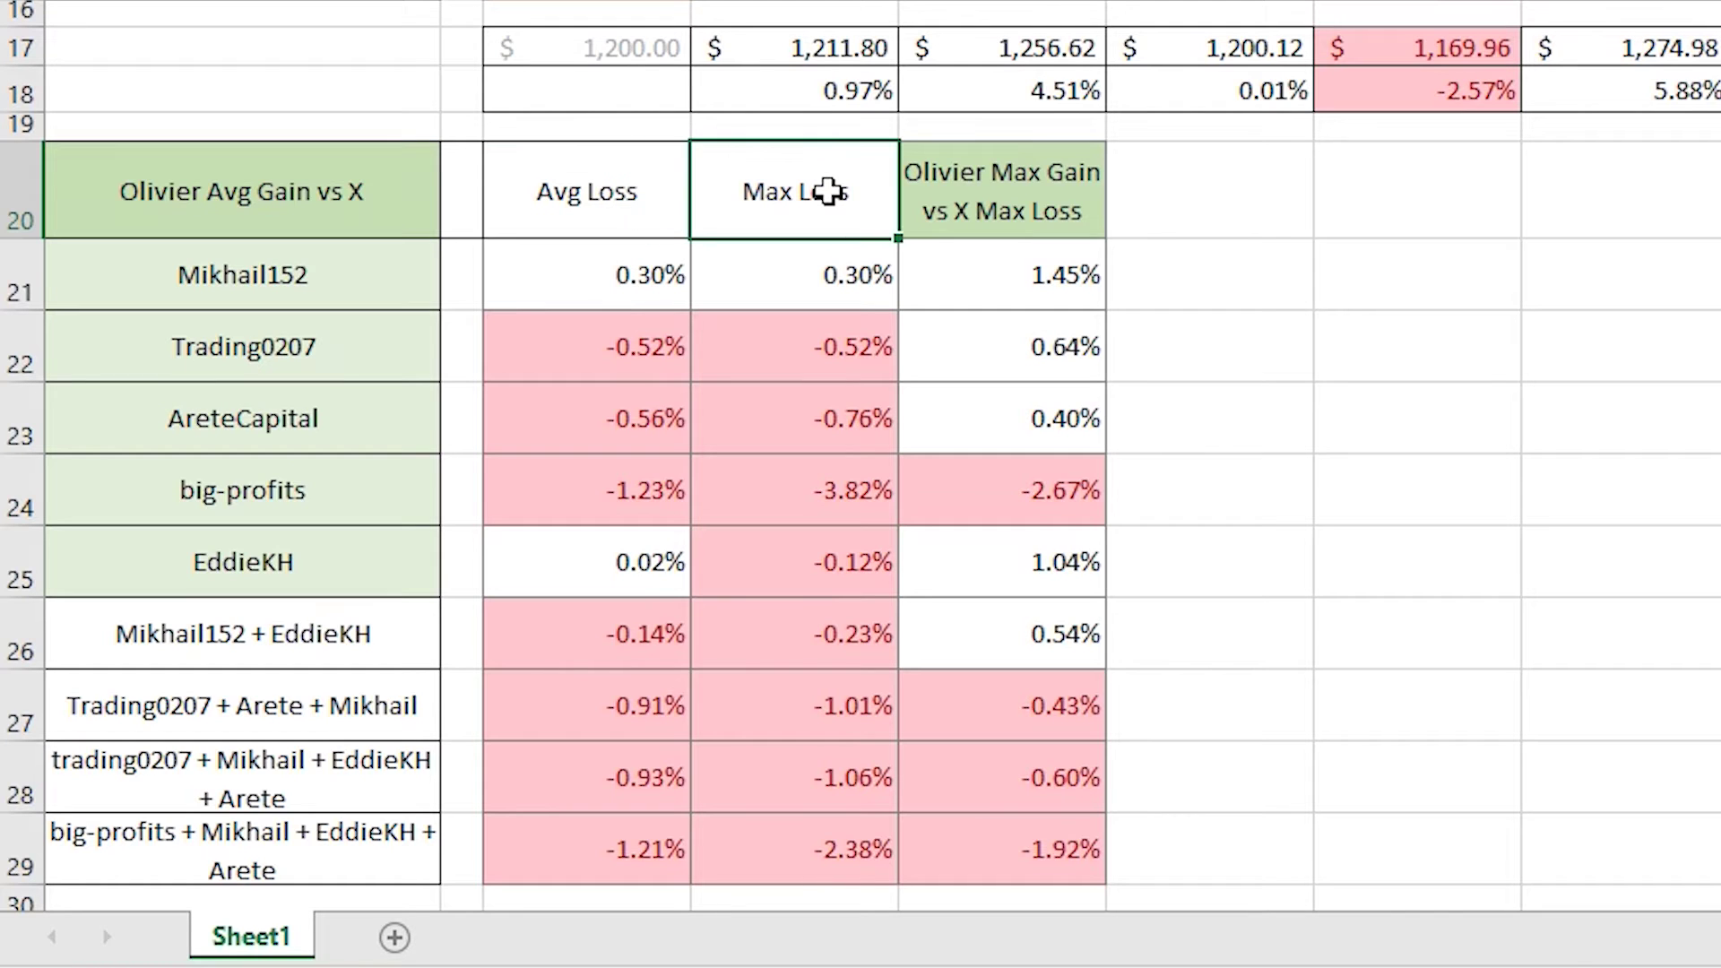
left_click(1048, 204)
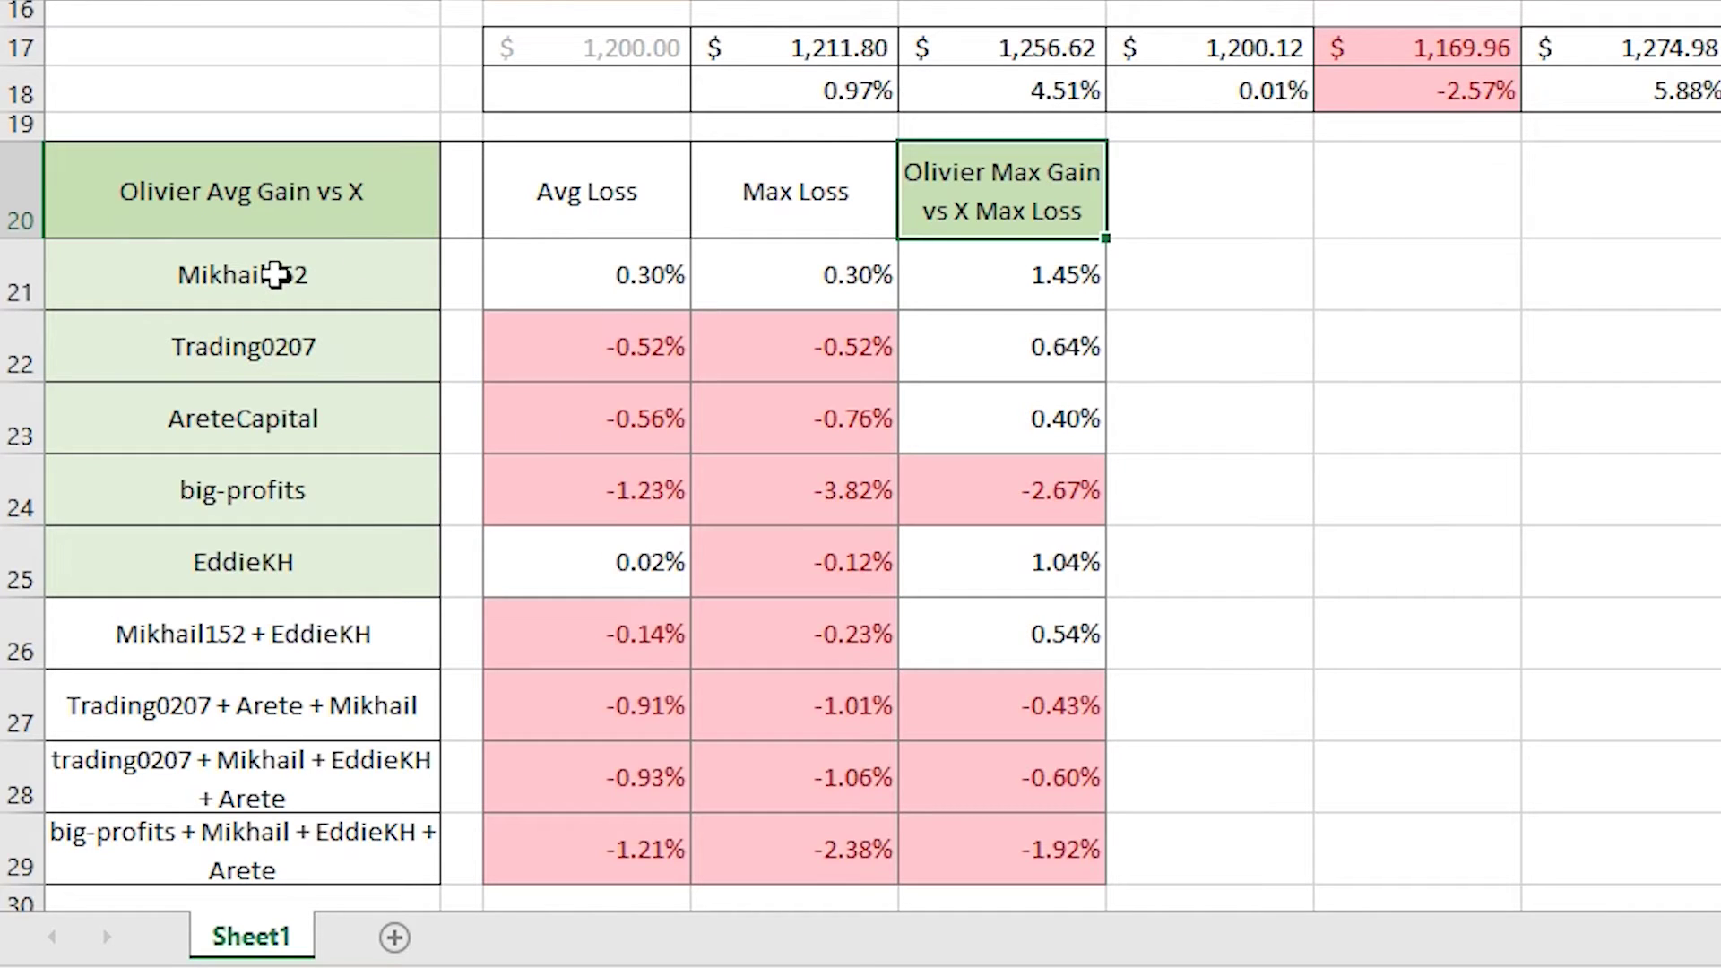
left_click(261, 192)
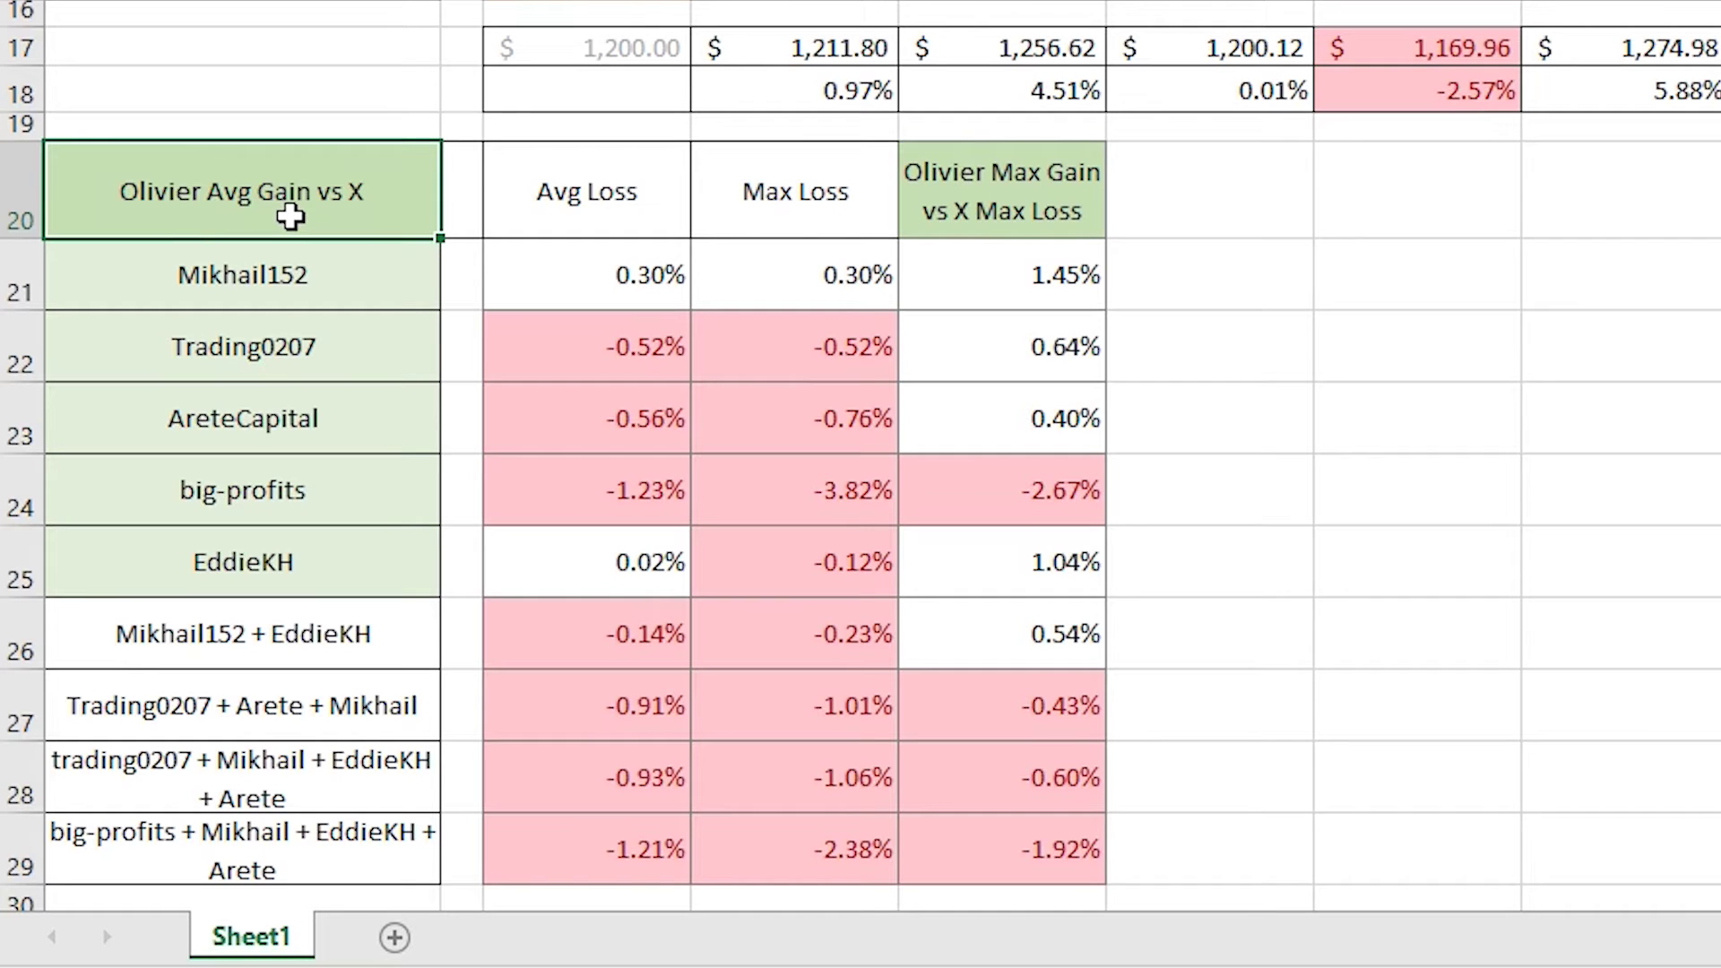
- Examine the first compared trader in row 21, with the Avg Loss result in C21 and the Max Loss result in D21
left_click(290, 272)
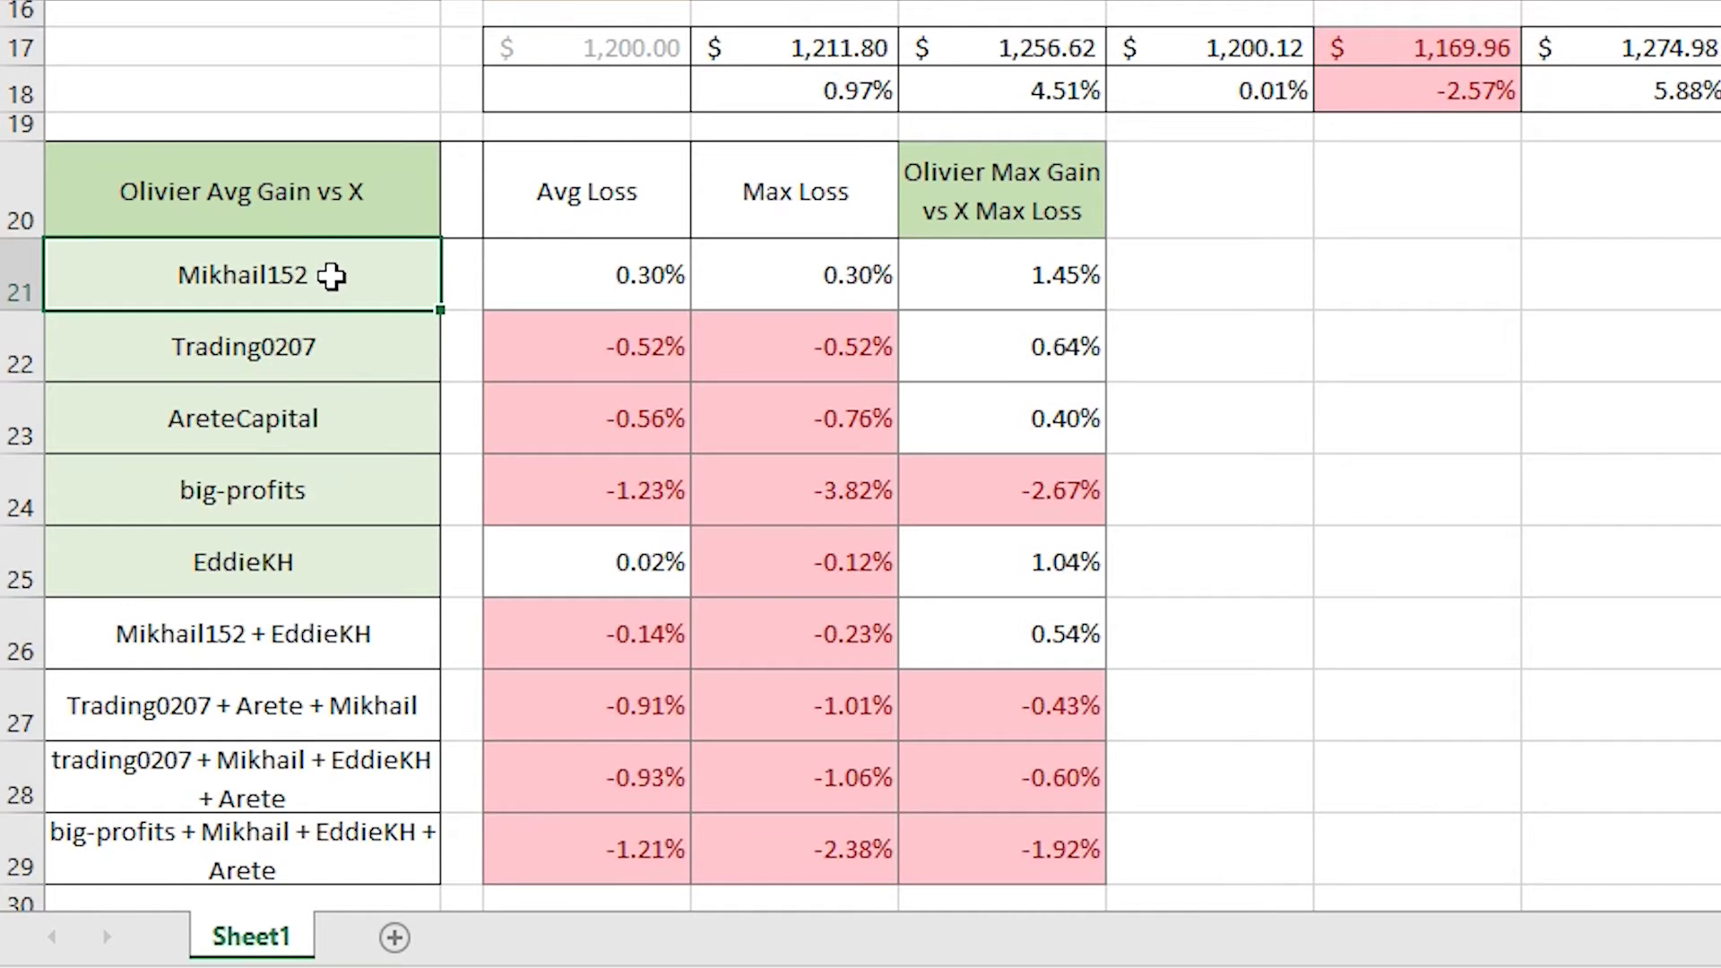
left_click_drag(331, 276, 562, 280)
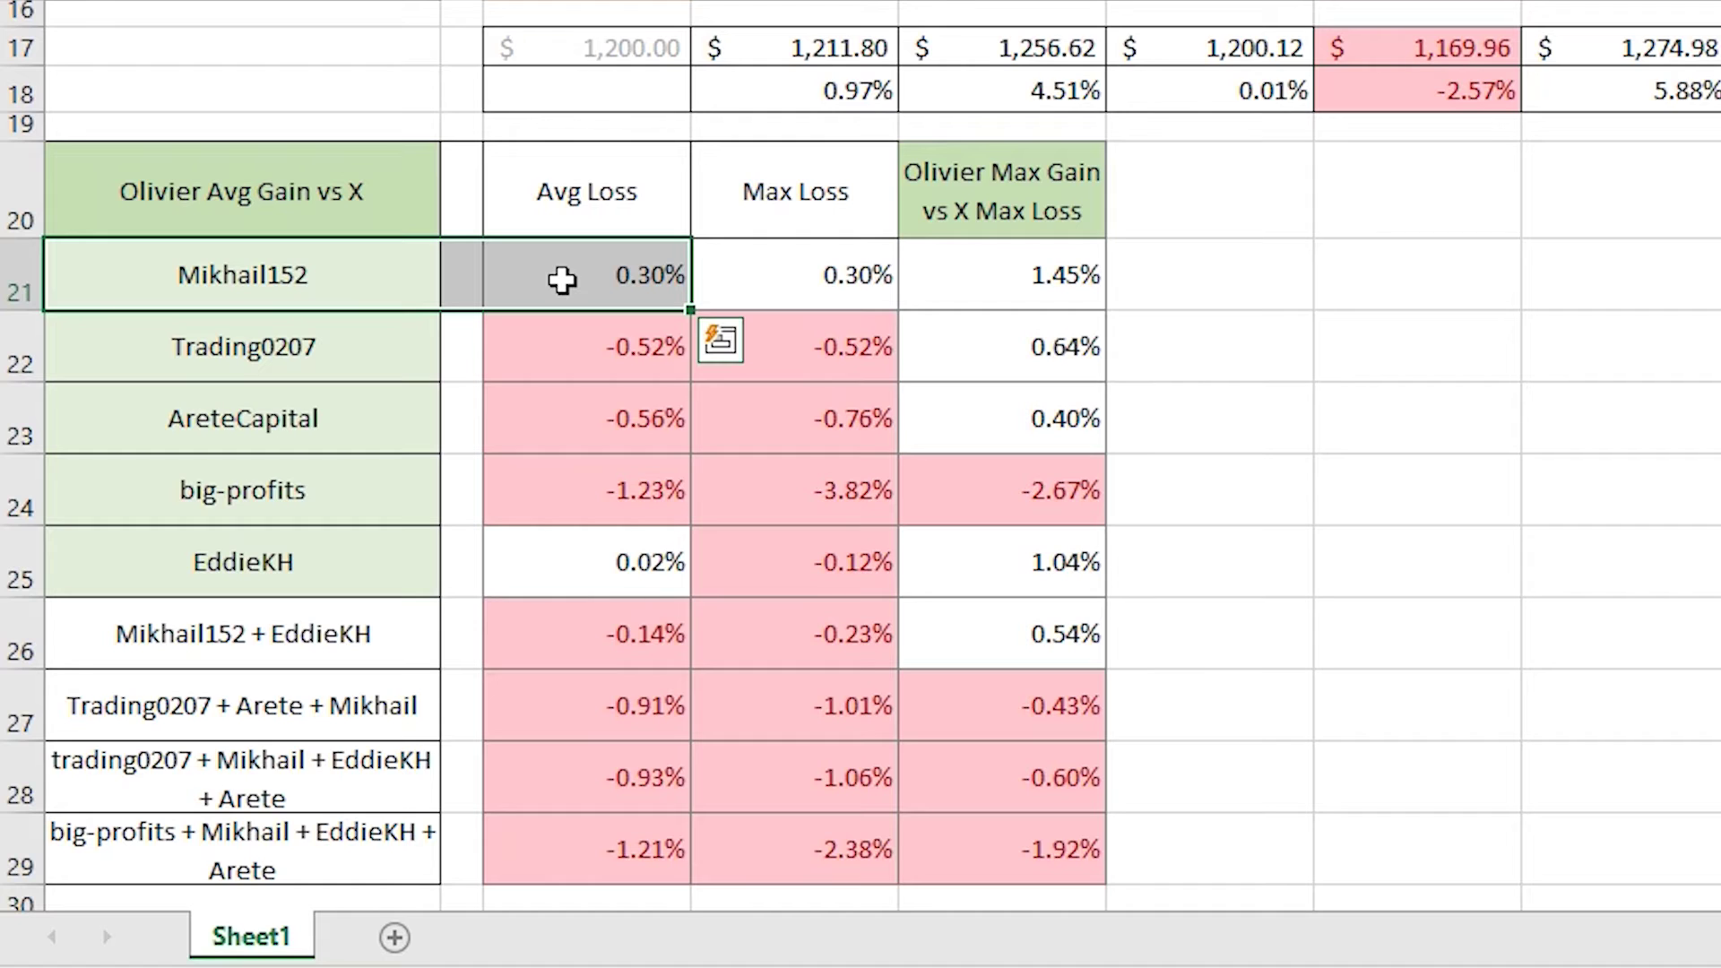
left_click(562, 281)
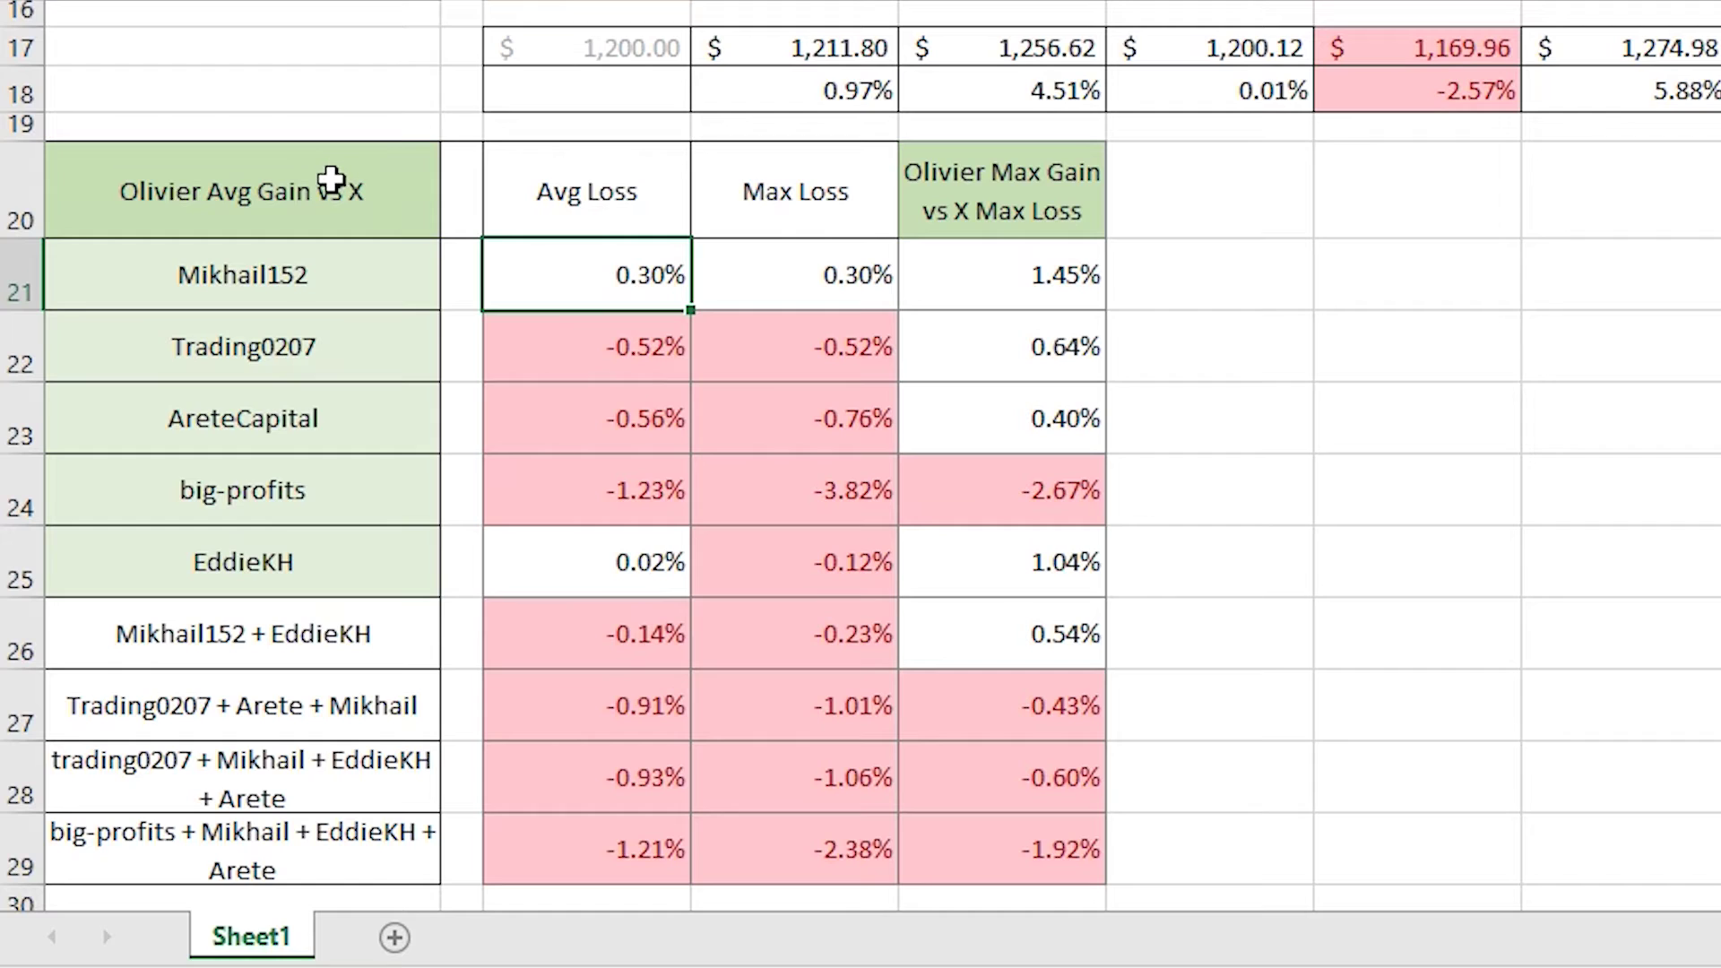
left_click(368, 181)
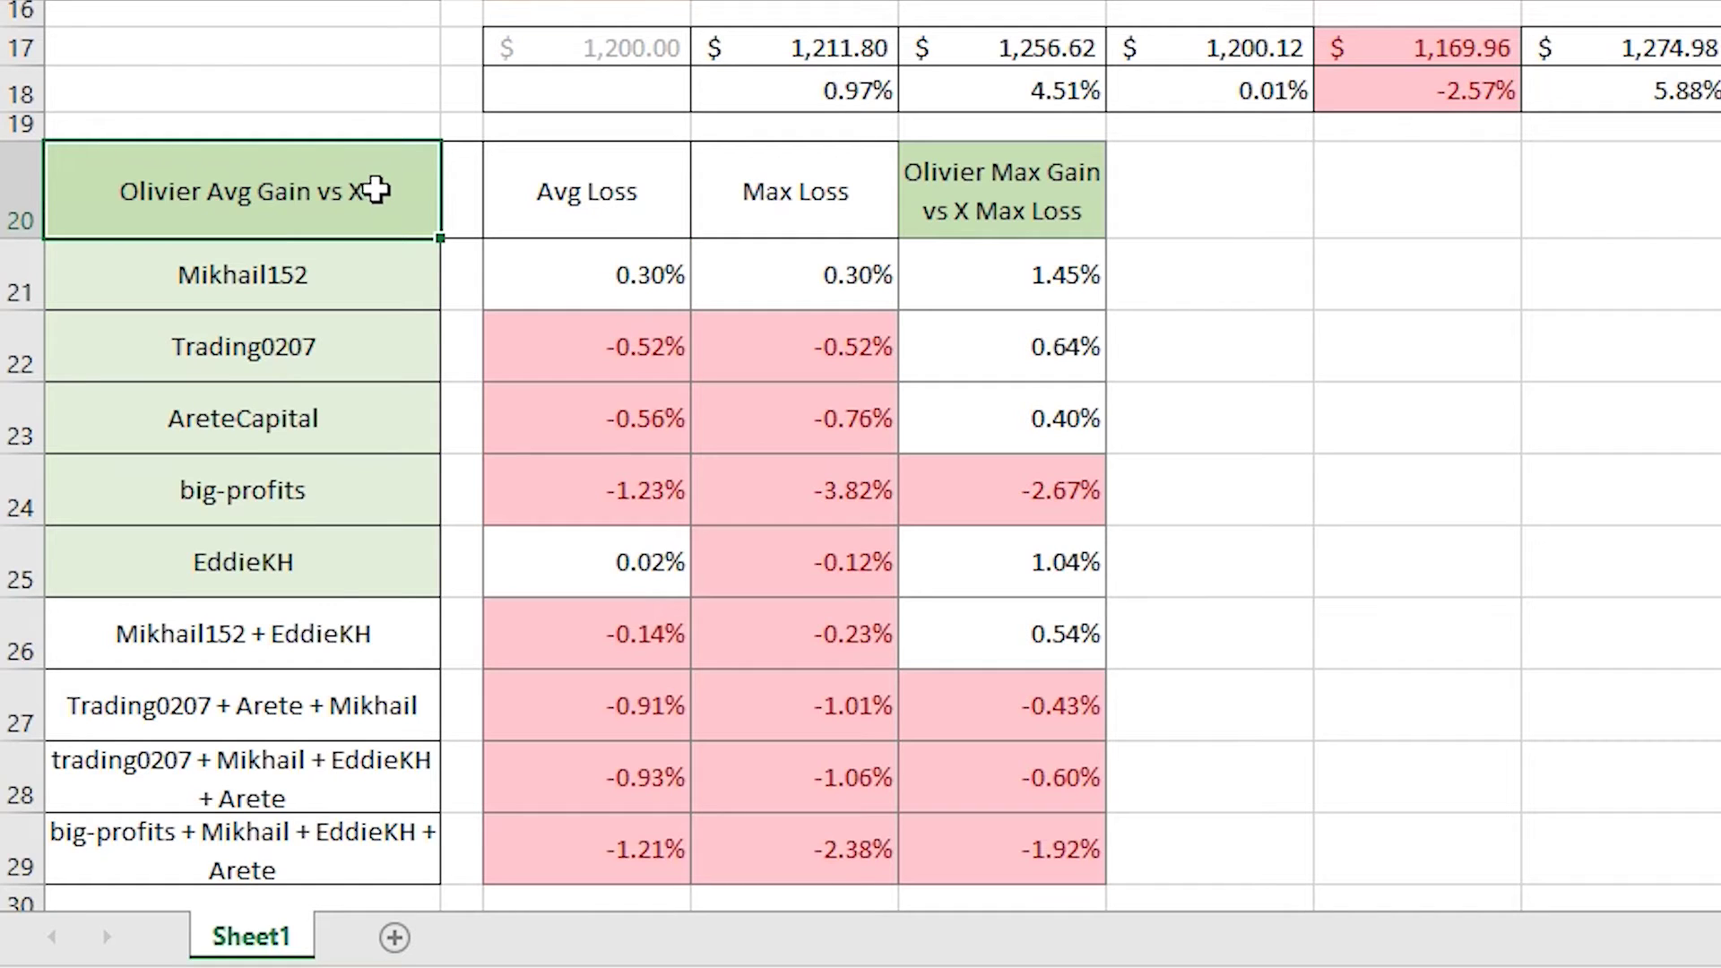
left_click_drag(387, 274, 797, 285)
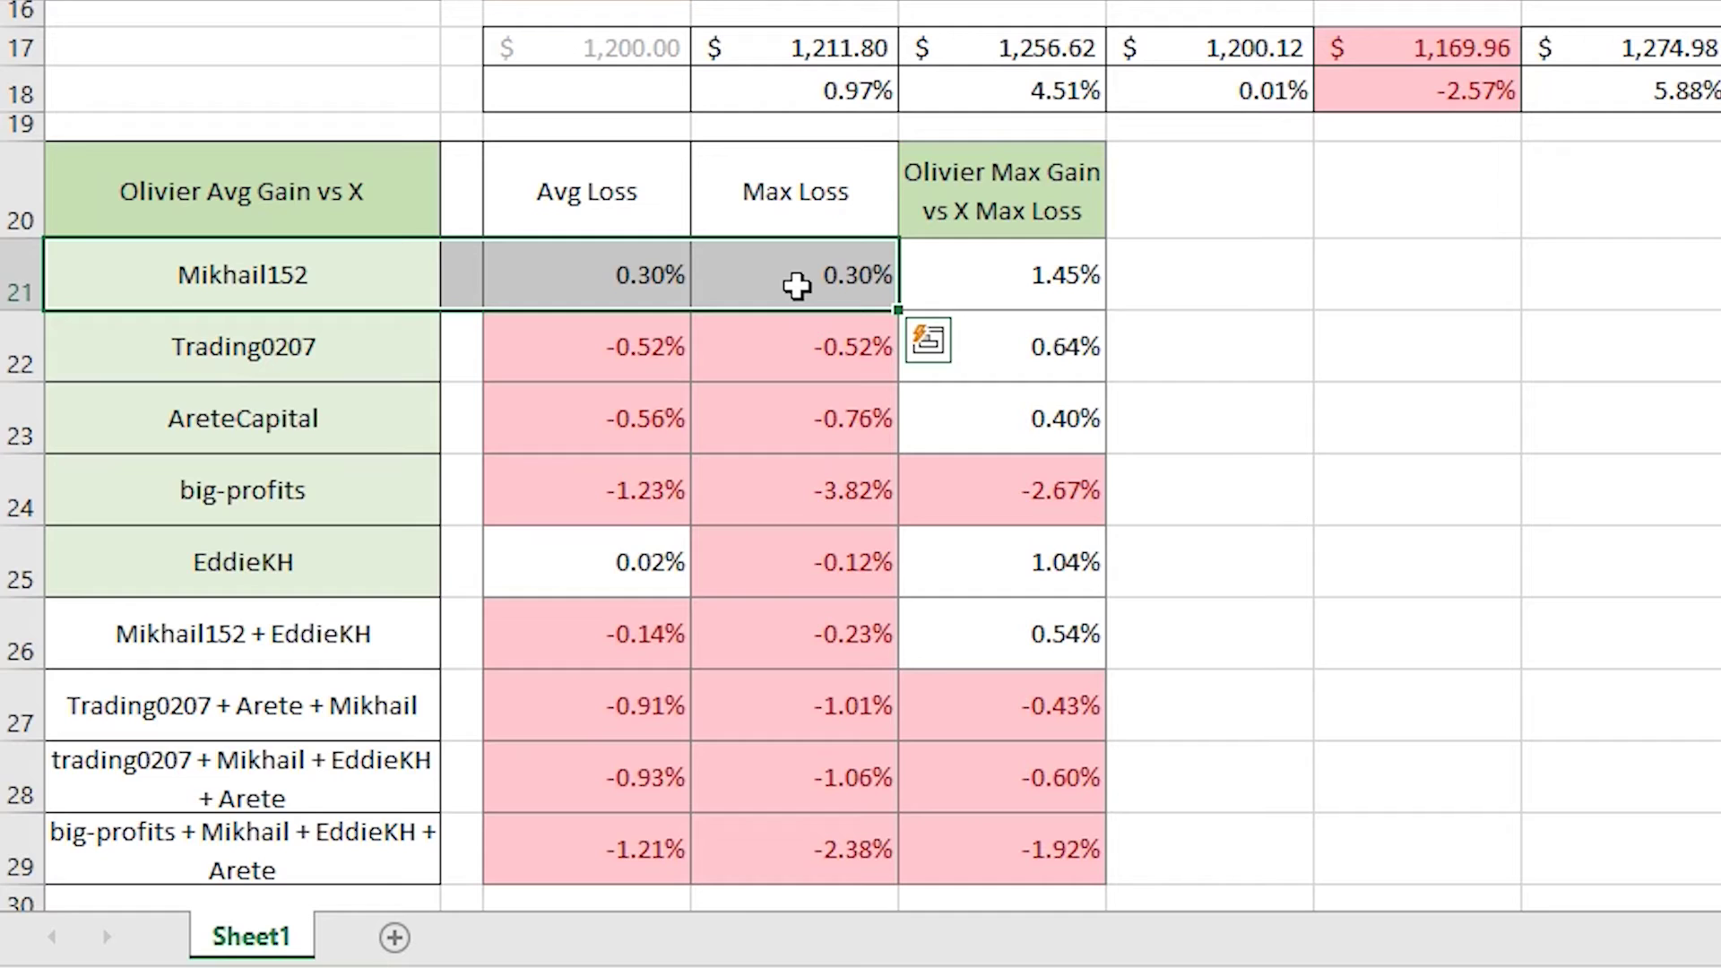
left_click(797, 285)
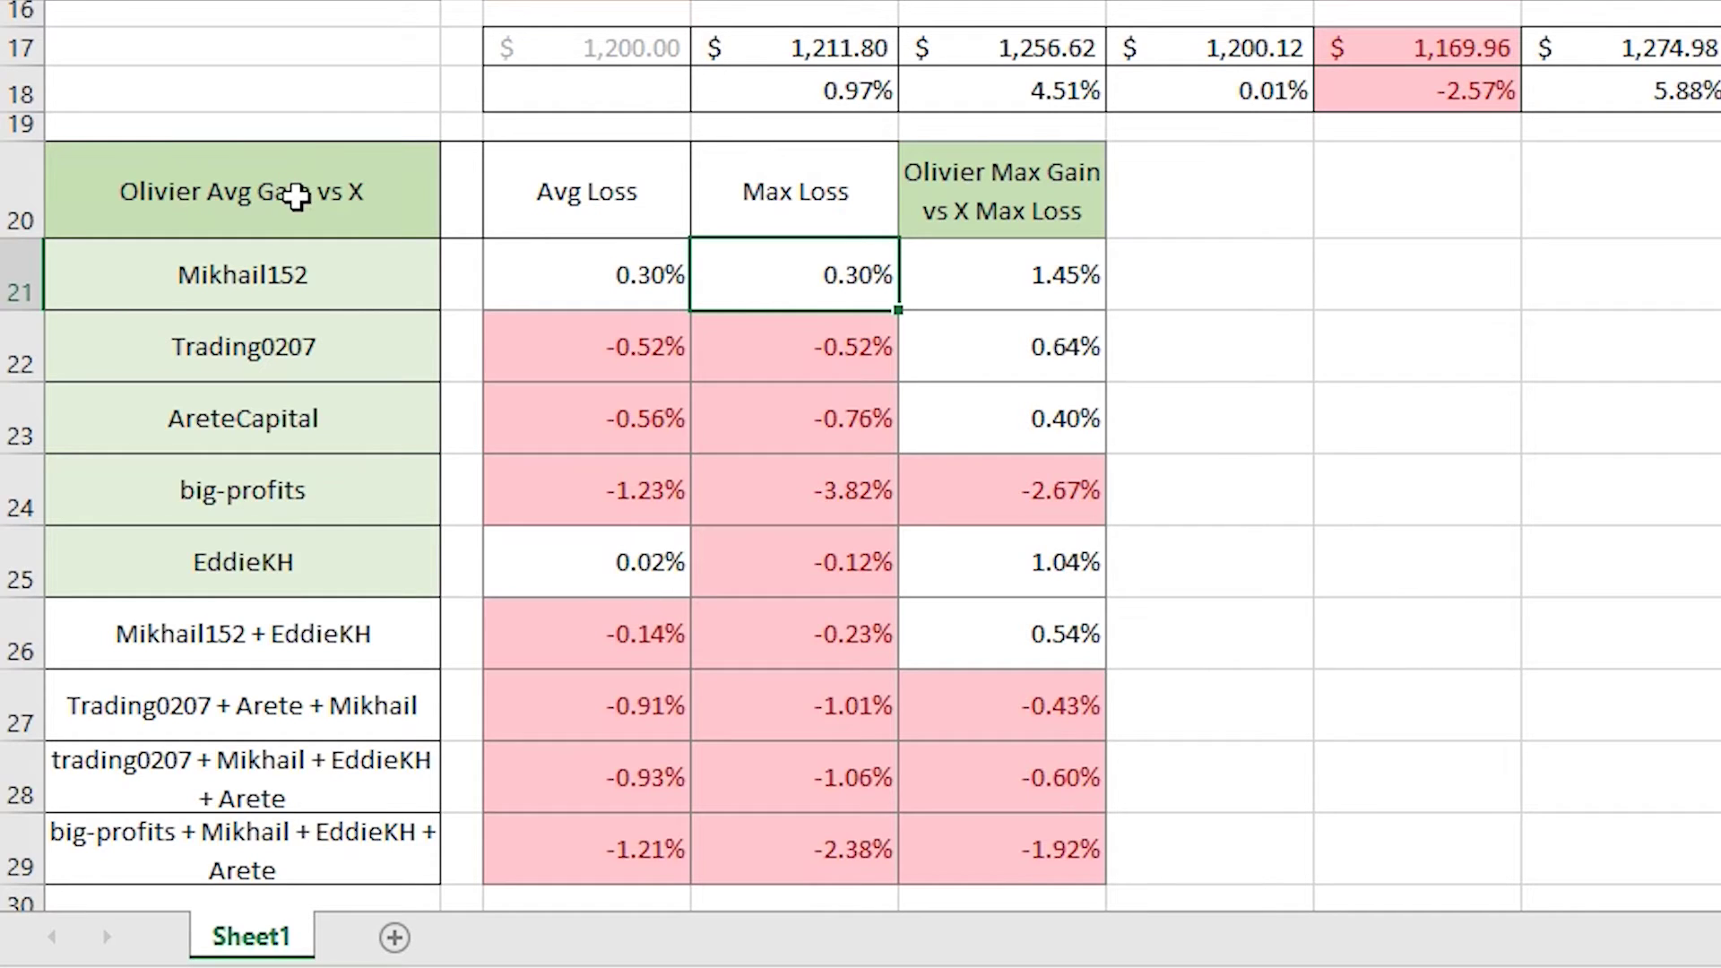
- Examine the maximum gain against maximum loss heading in E20 and its result for the first compared trader in E21
left_click(1033, 173)
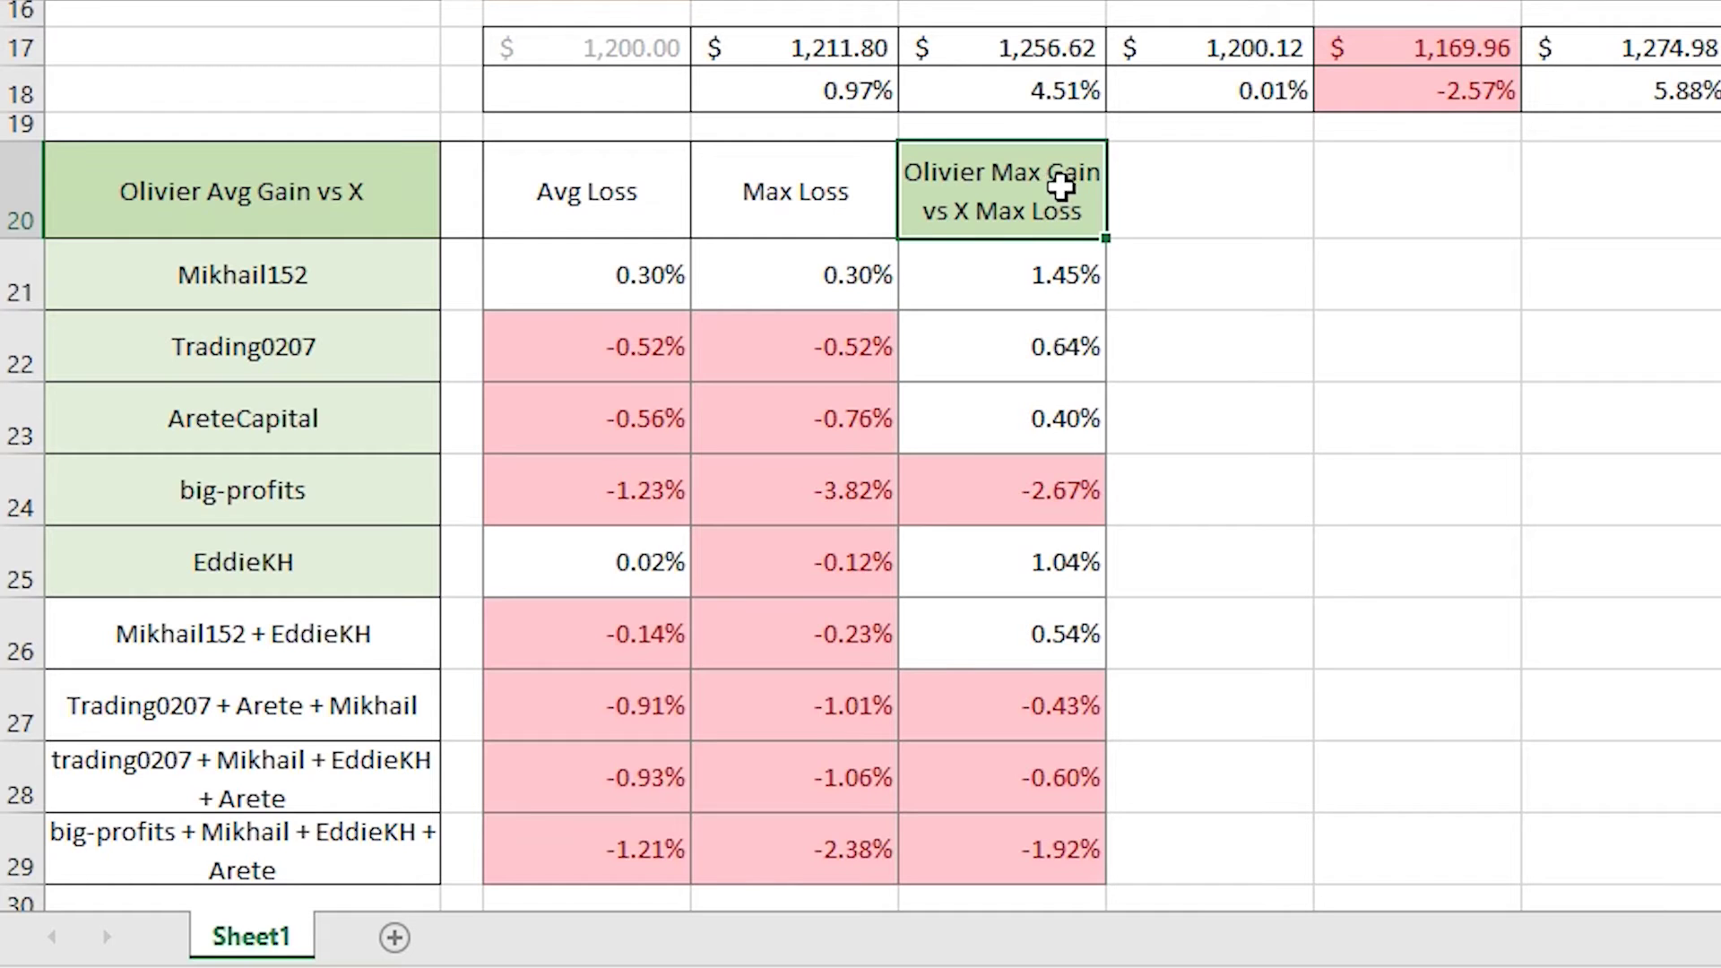
left_click(229, 275)
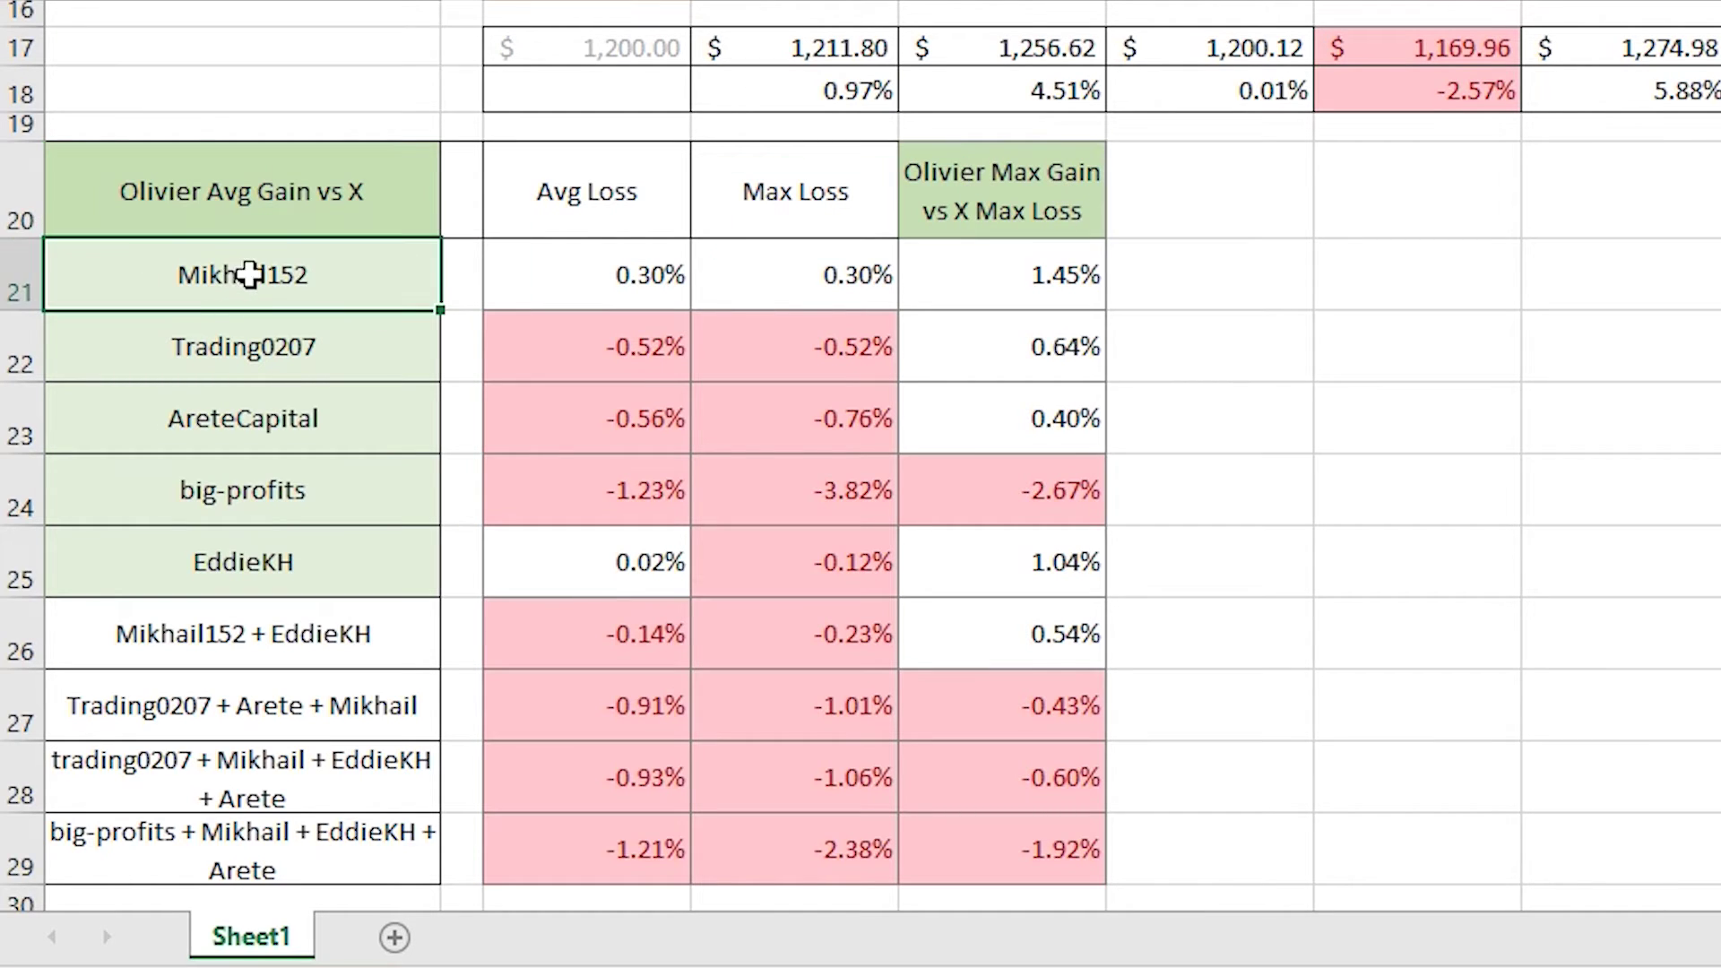
left_click(960, 189)
left_click(387, 273)
left_click(1011, 174)
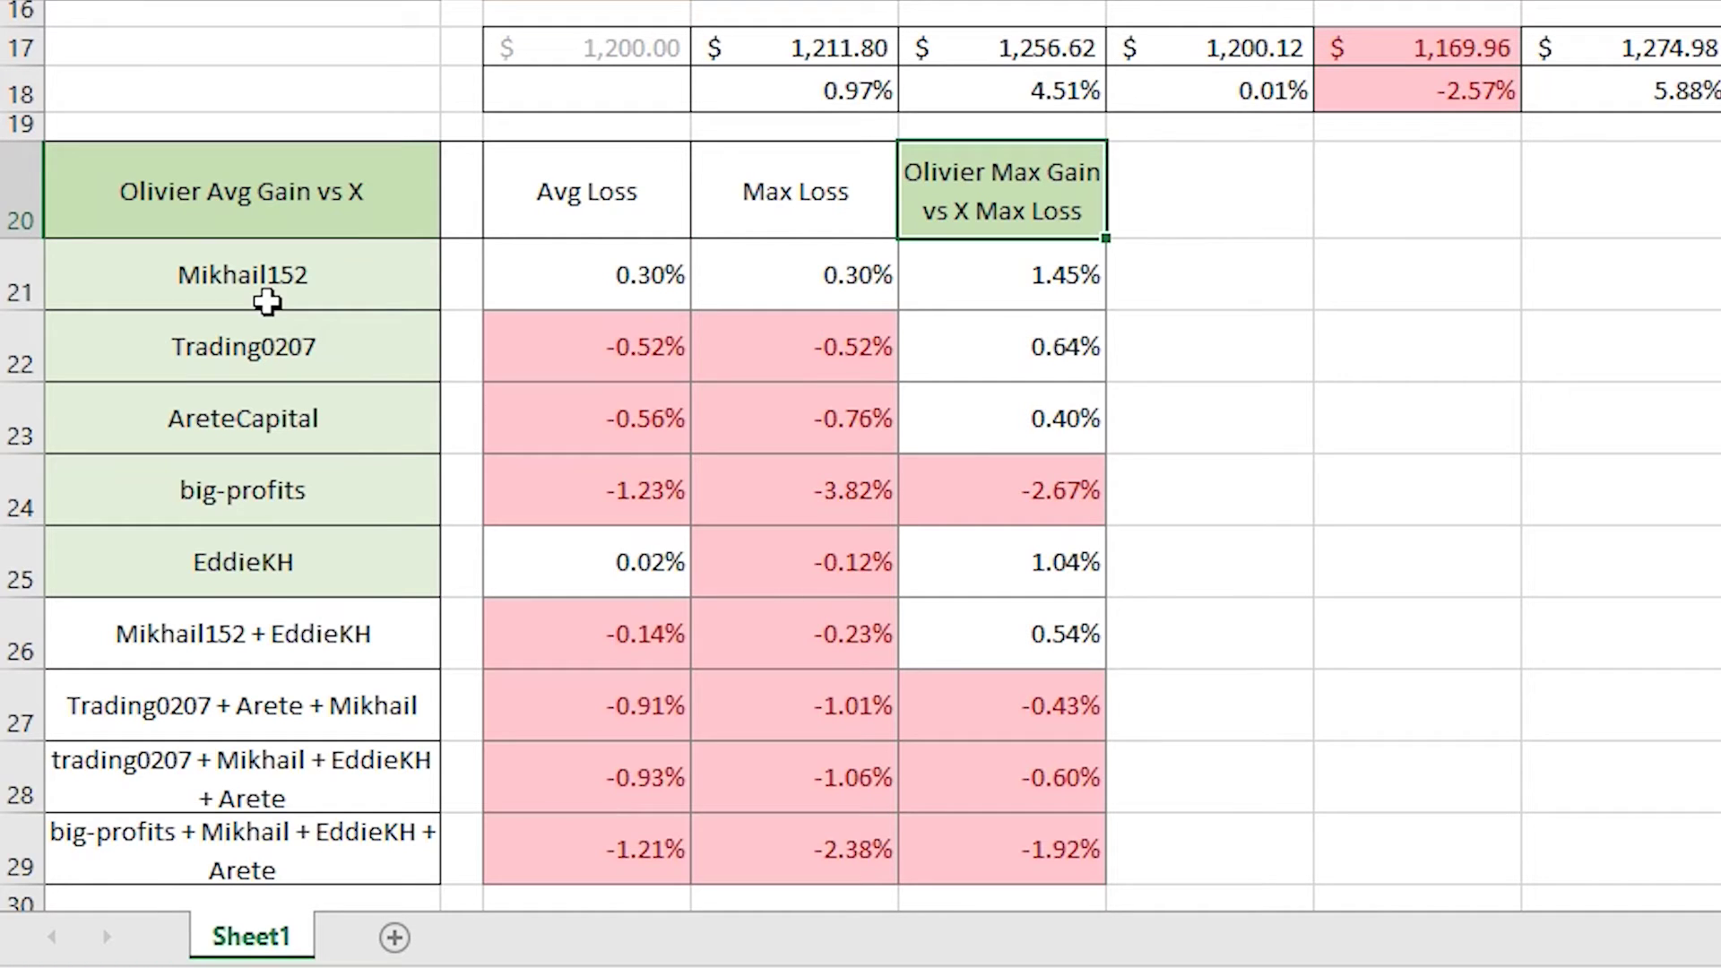
left_click(318, 273)
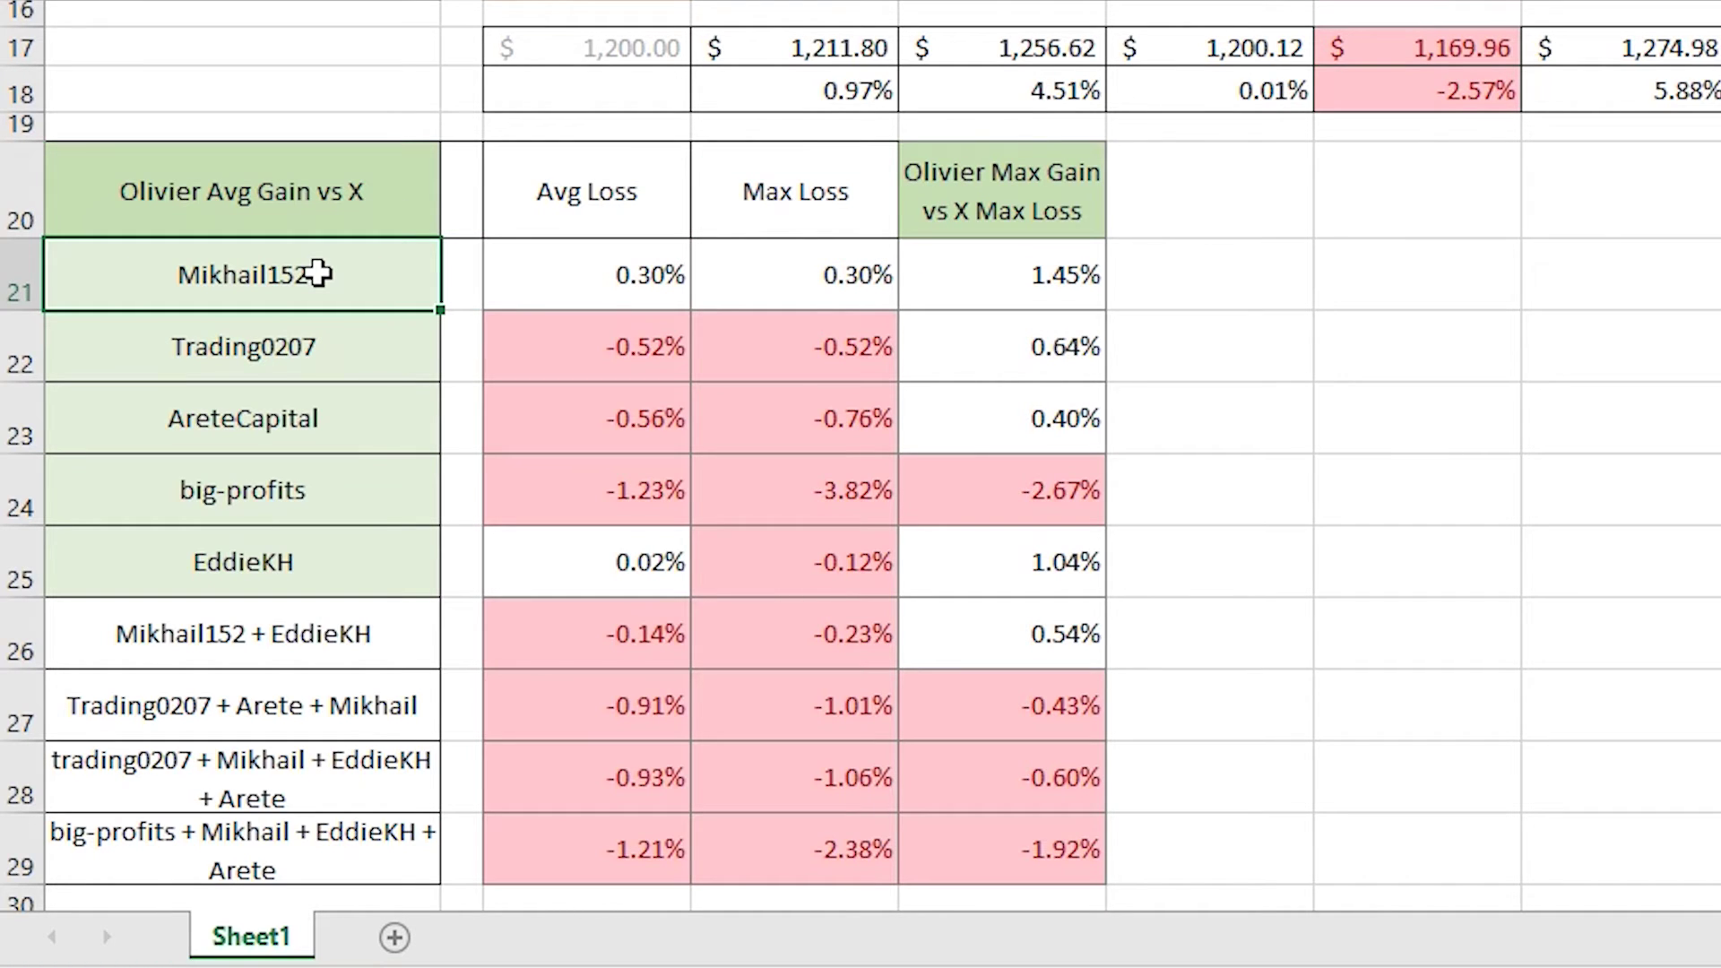
left_click(1004, 281)
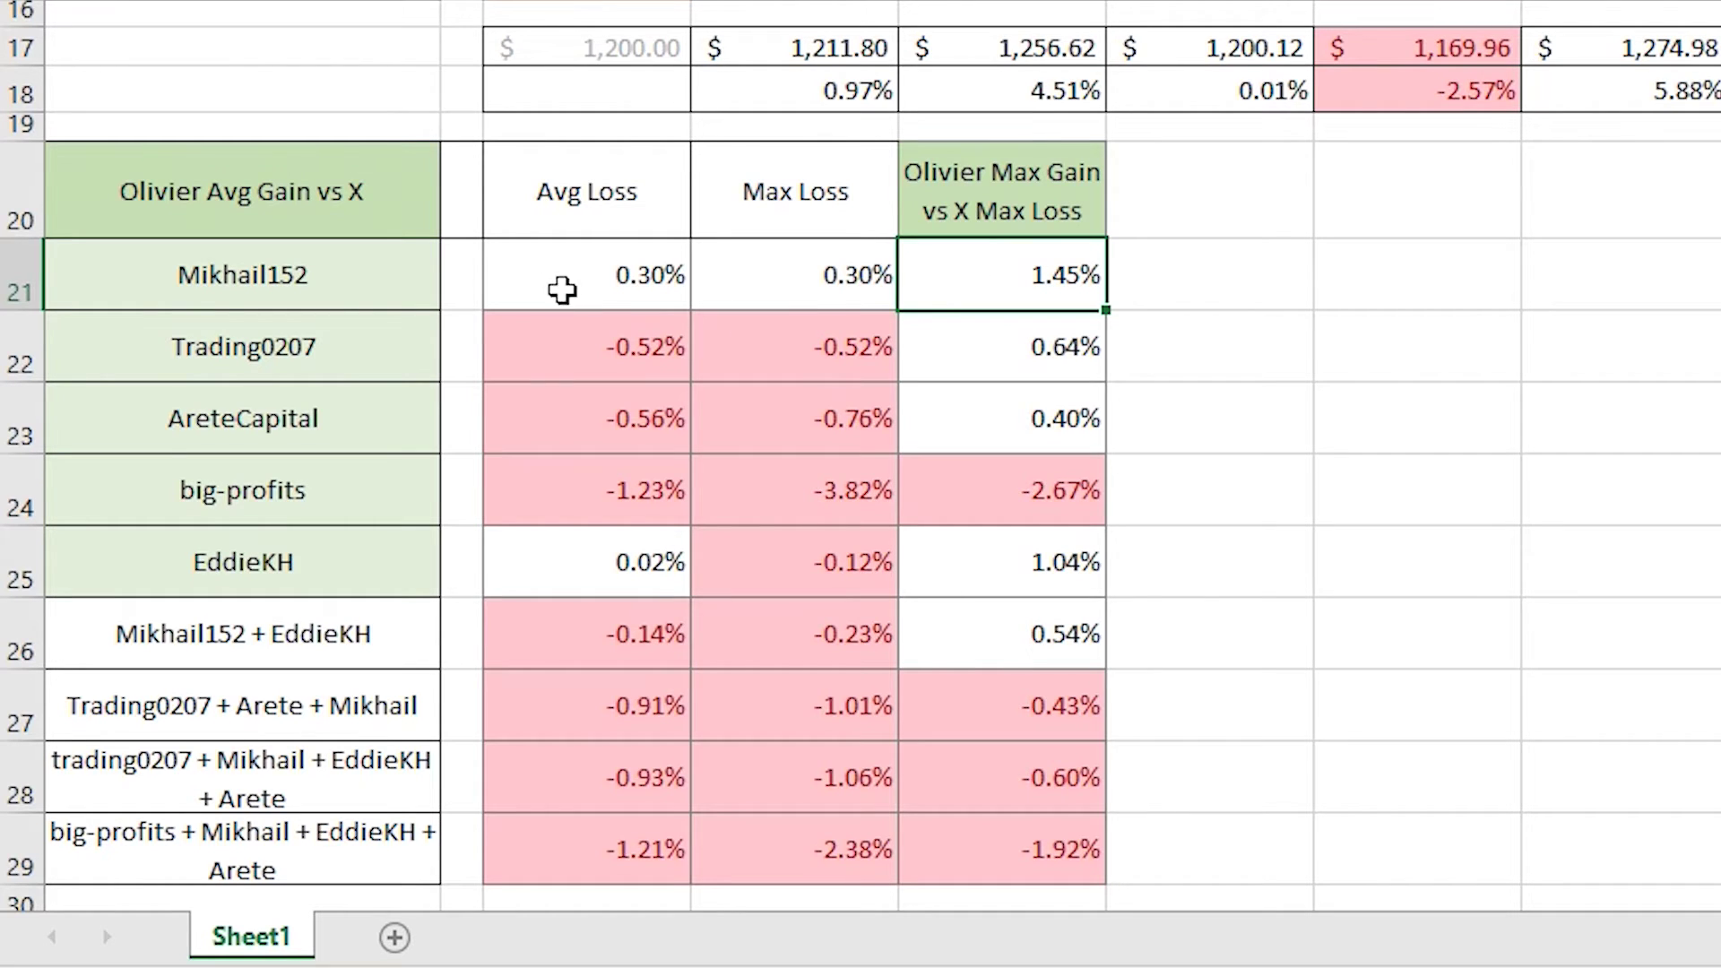
- Look over the whole comparison table in A20:E29 and the invested amounts per trader in C10:C15
mouse_move(355, 195)
left_mouse_down()
mouse_move(845, 737)
mouse_move(998, 880)
left_mouse_up()
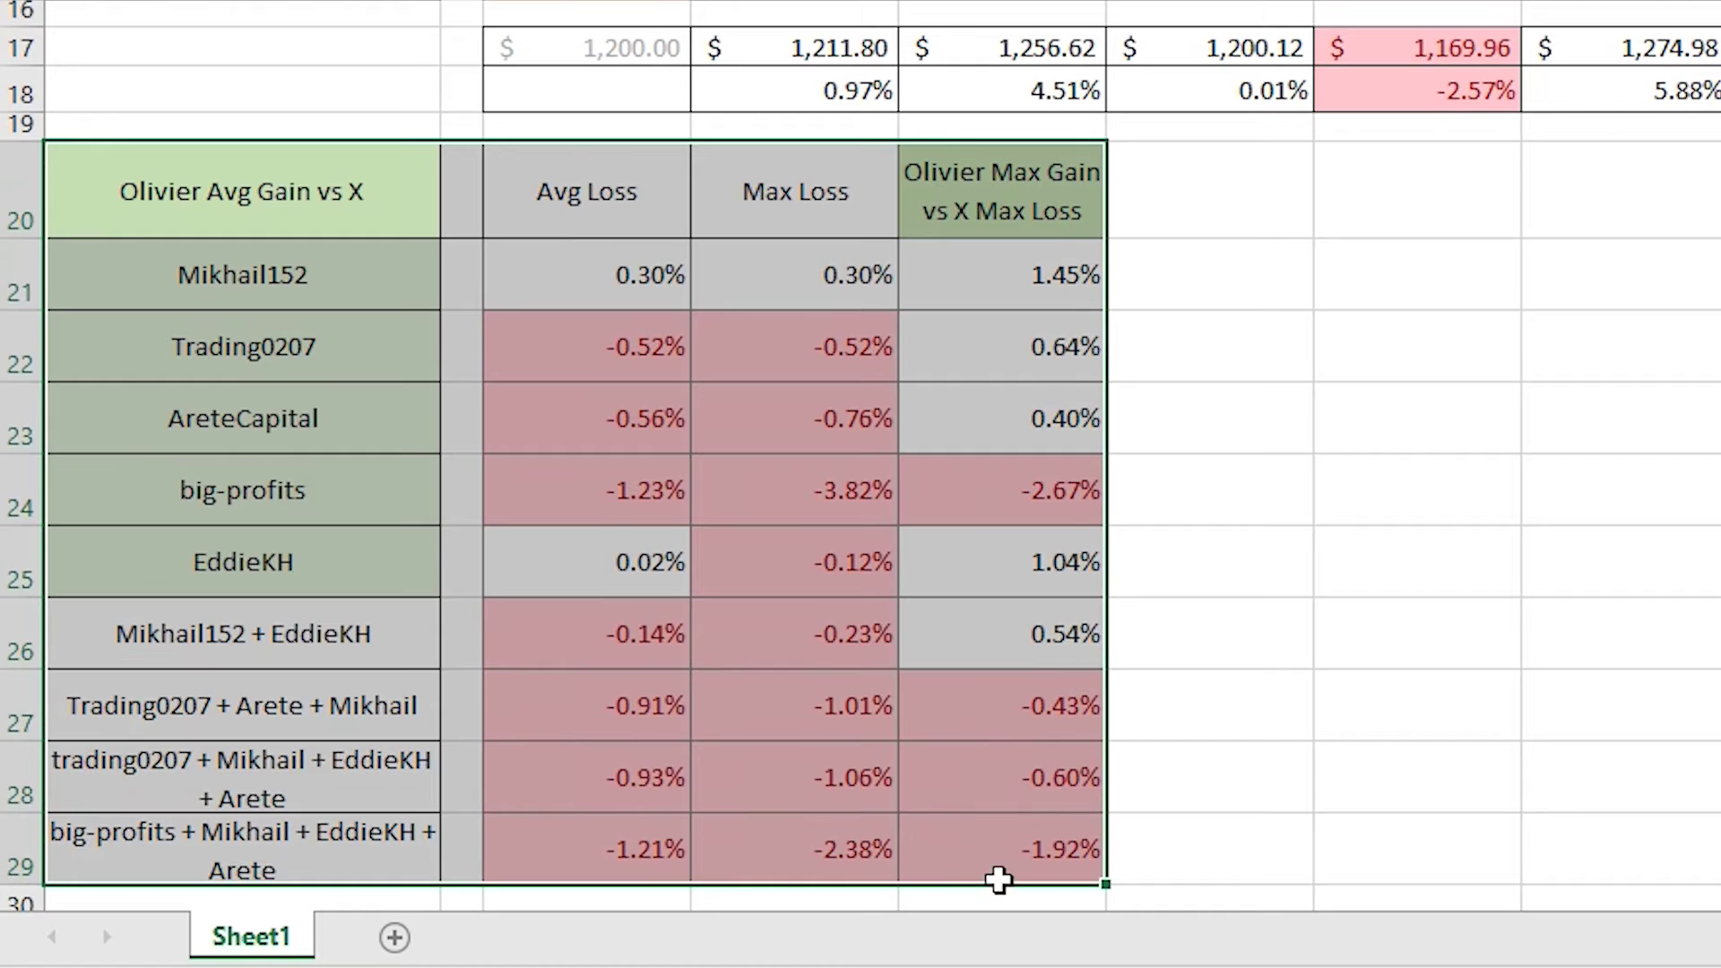
left_click(1202, 864)
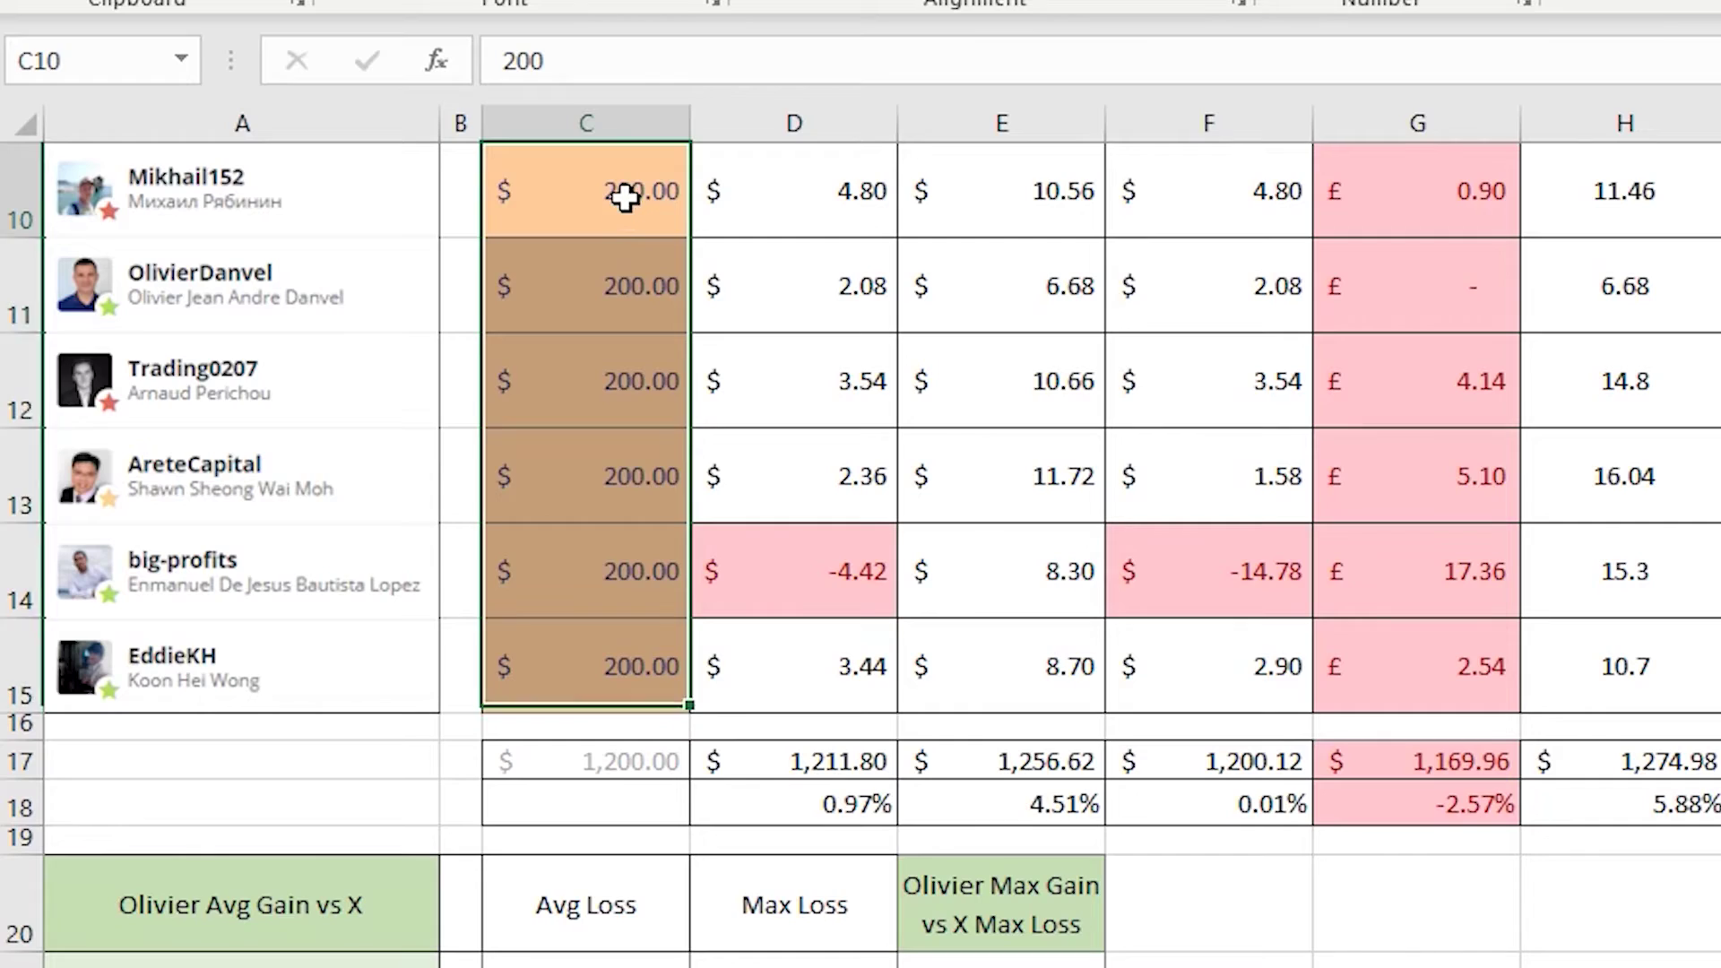
left_click_drag(625, 198, 606, 649)
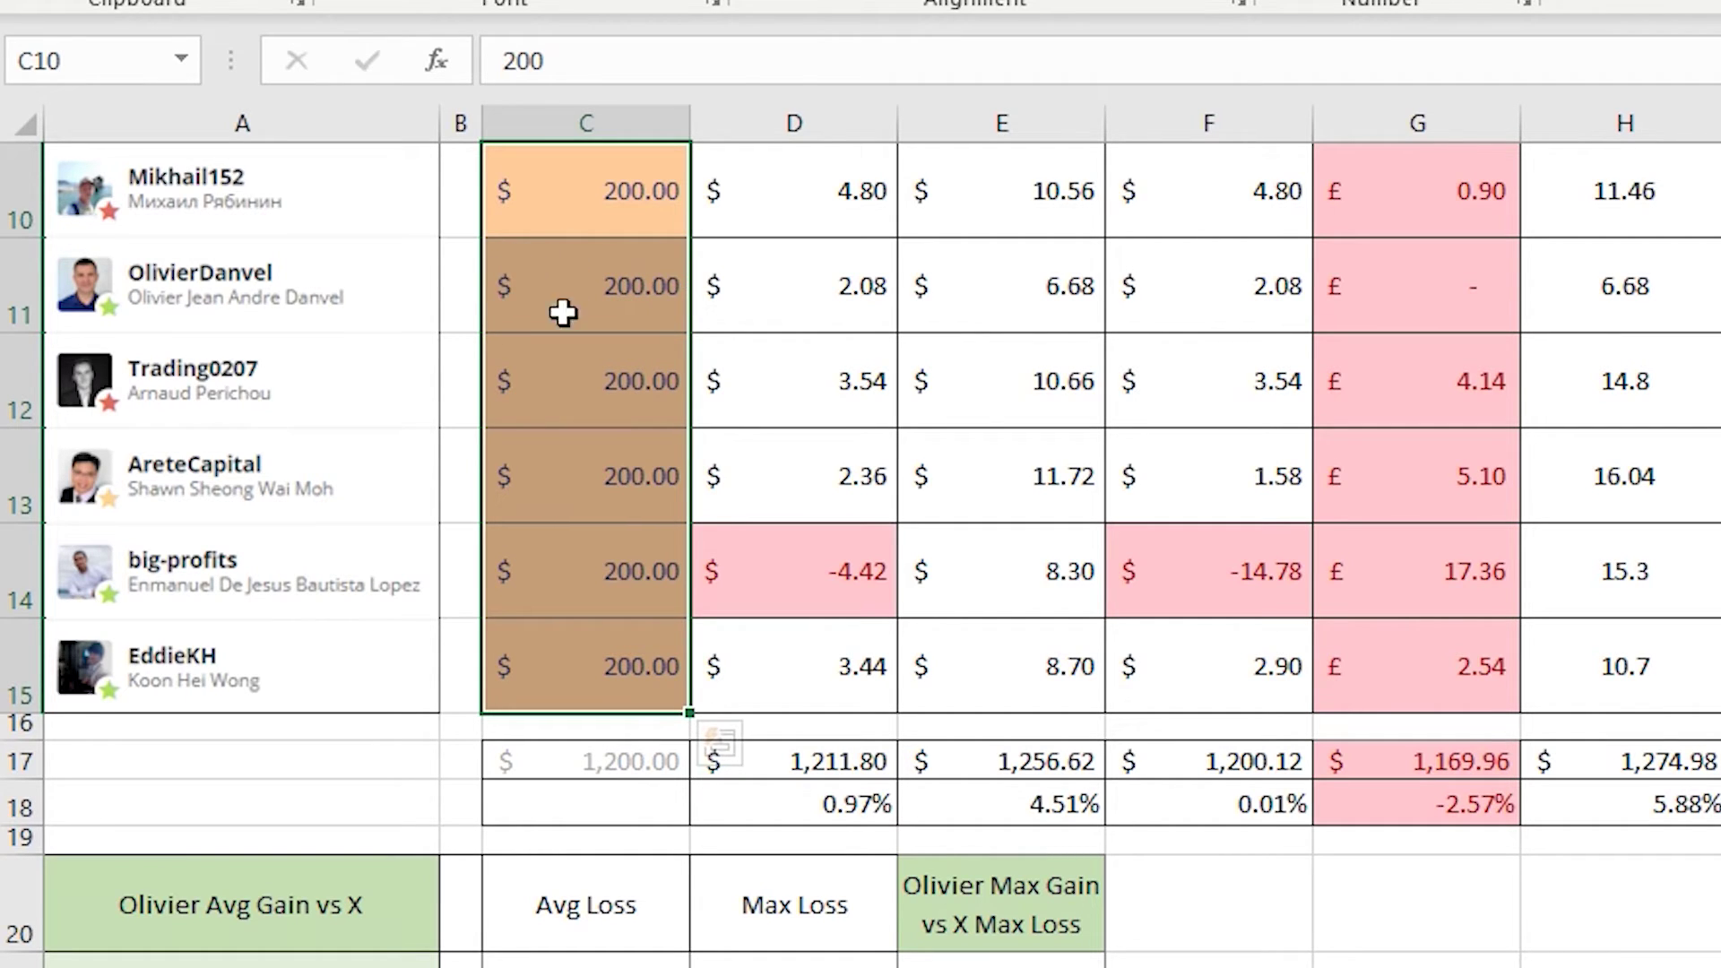
left_click(561, 305)
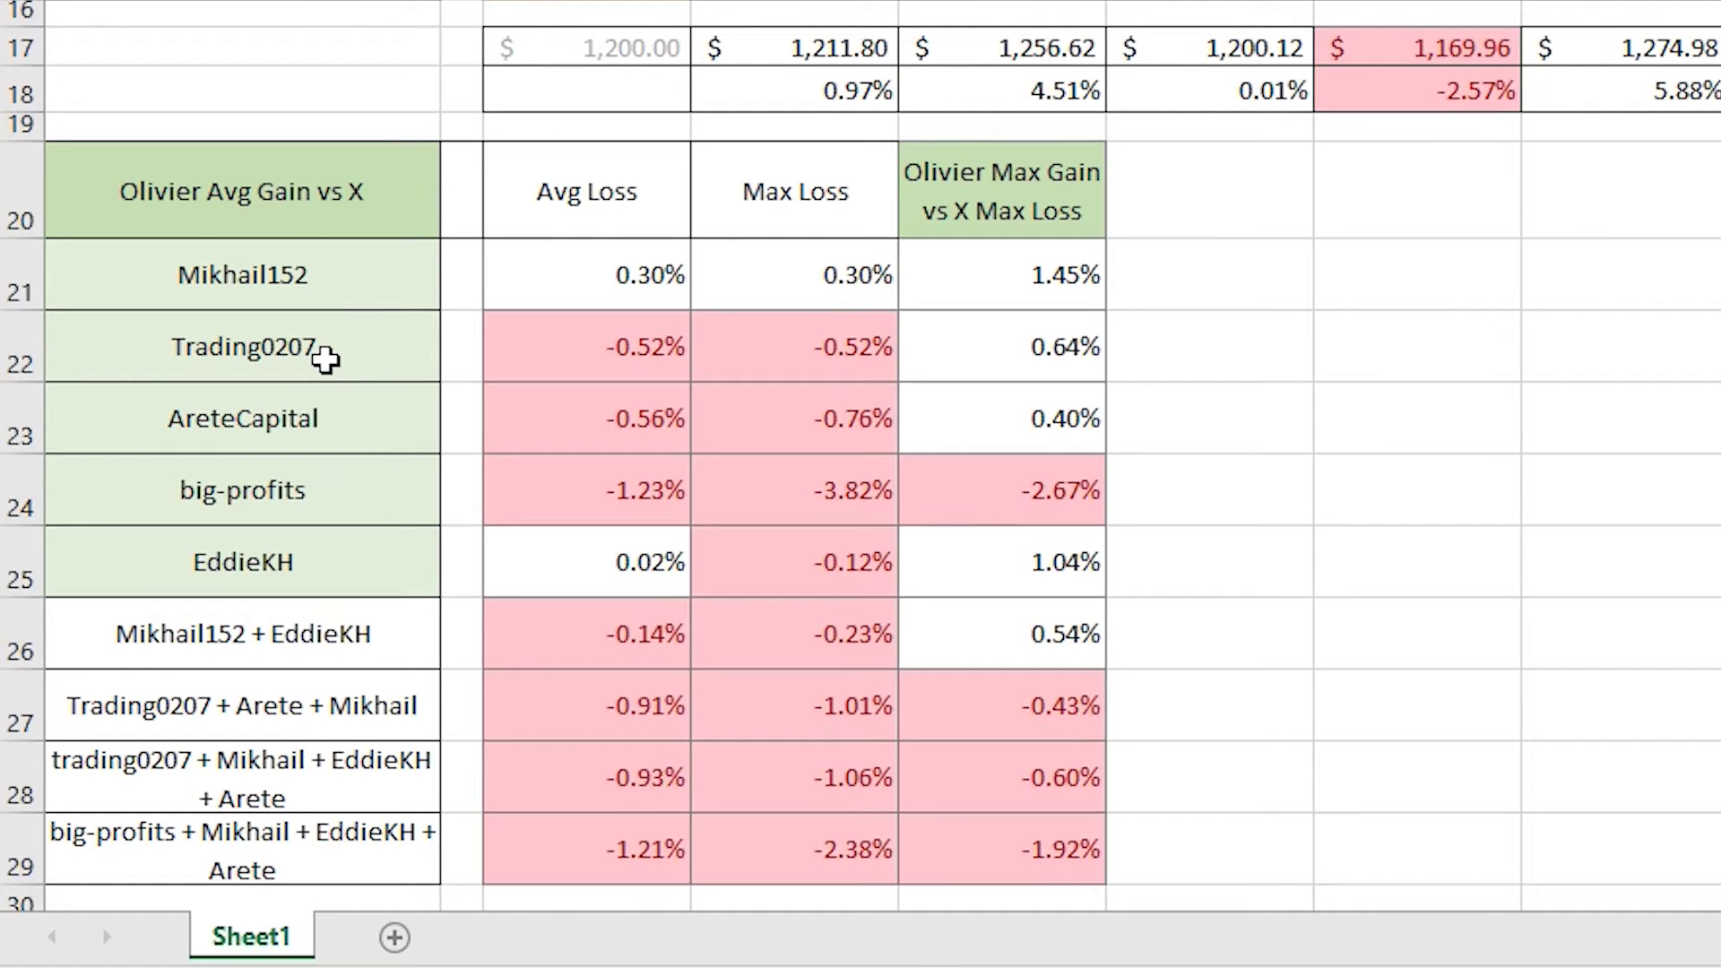
- Examine the Avg Loss percentages in C22:C24 and the five individually compared traders in A21:A25
left_click(625, 343)
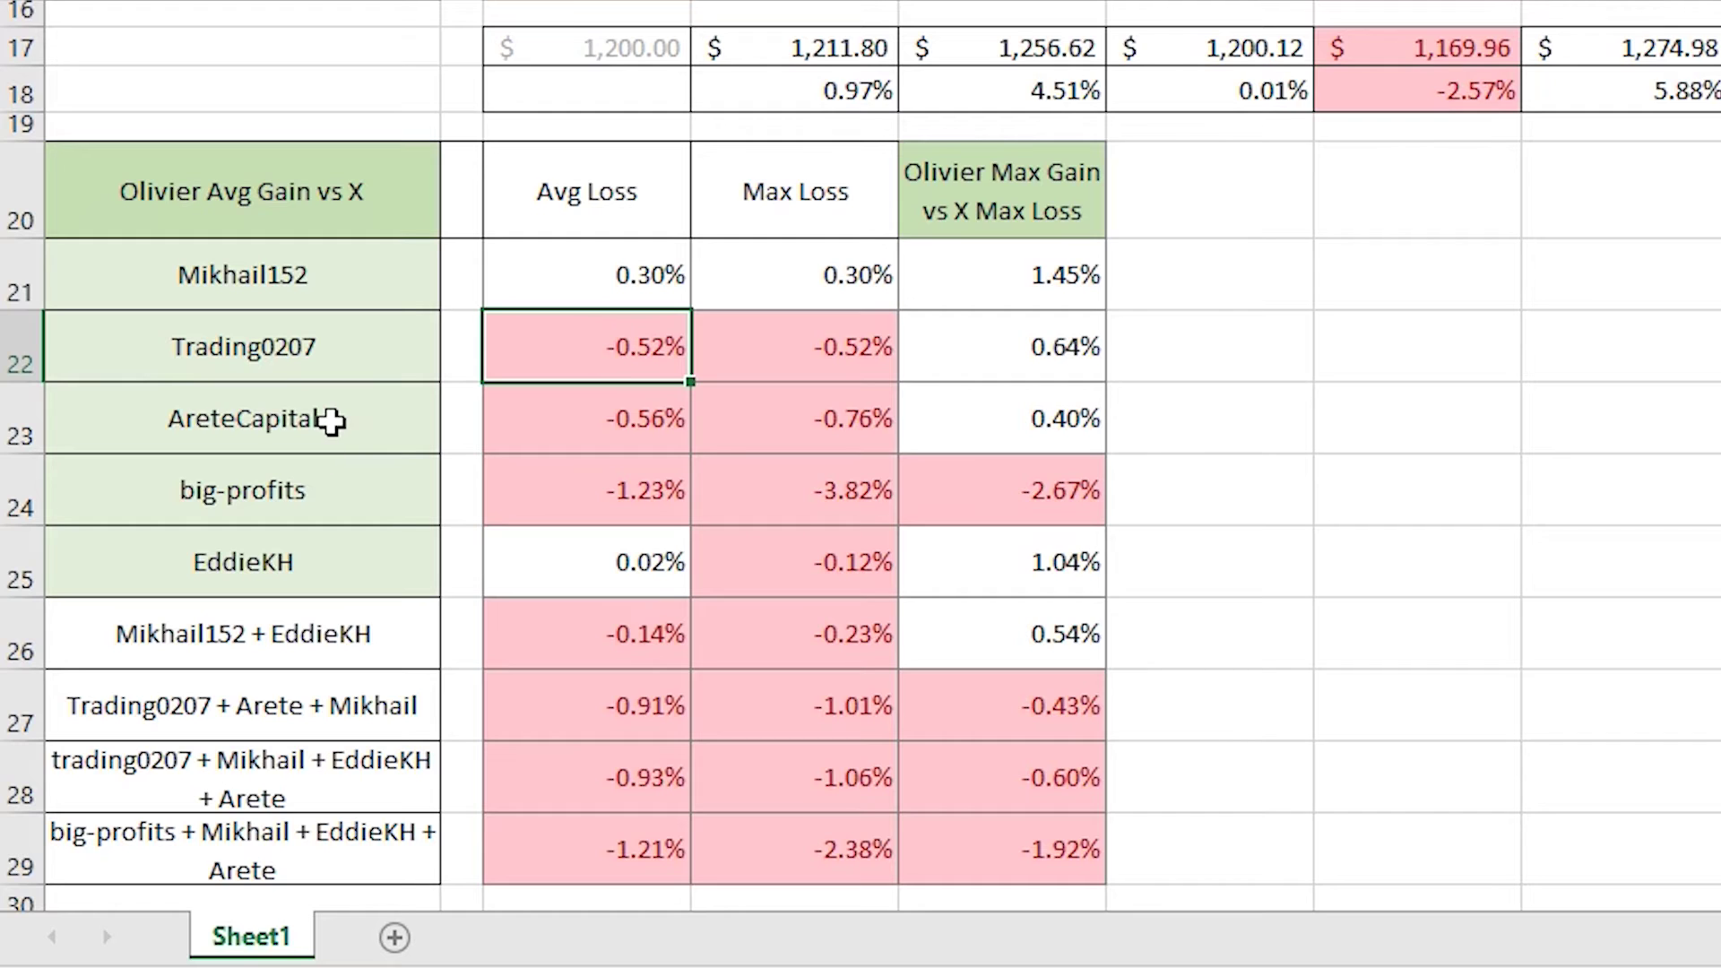
left_click_drag(616, 372, 613, 487)
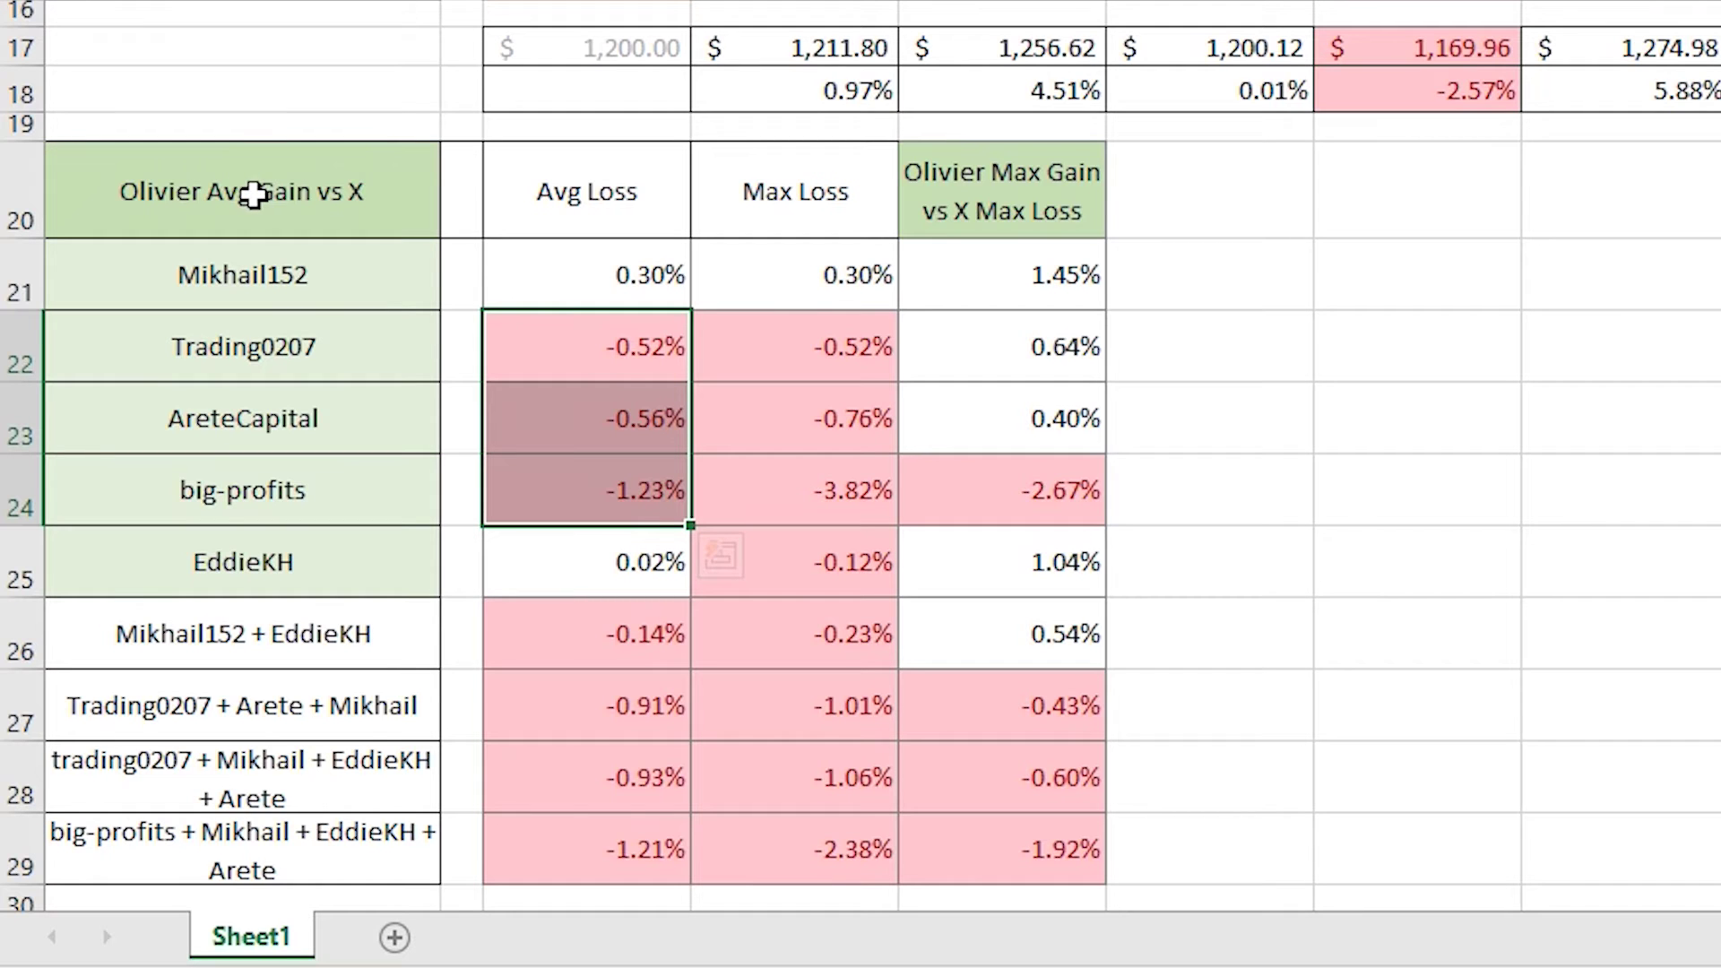
left_click_drag(348, 281, 780, 519)
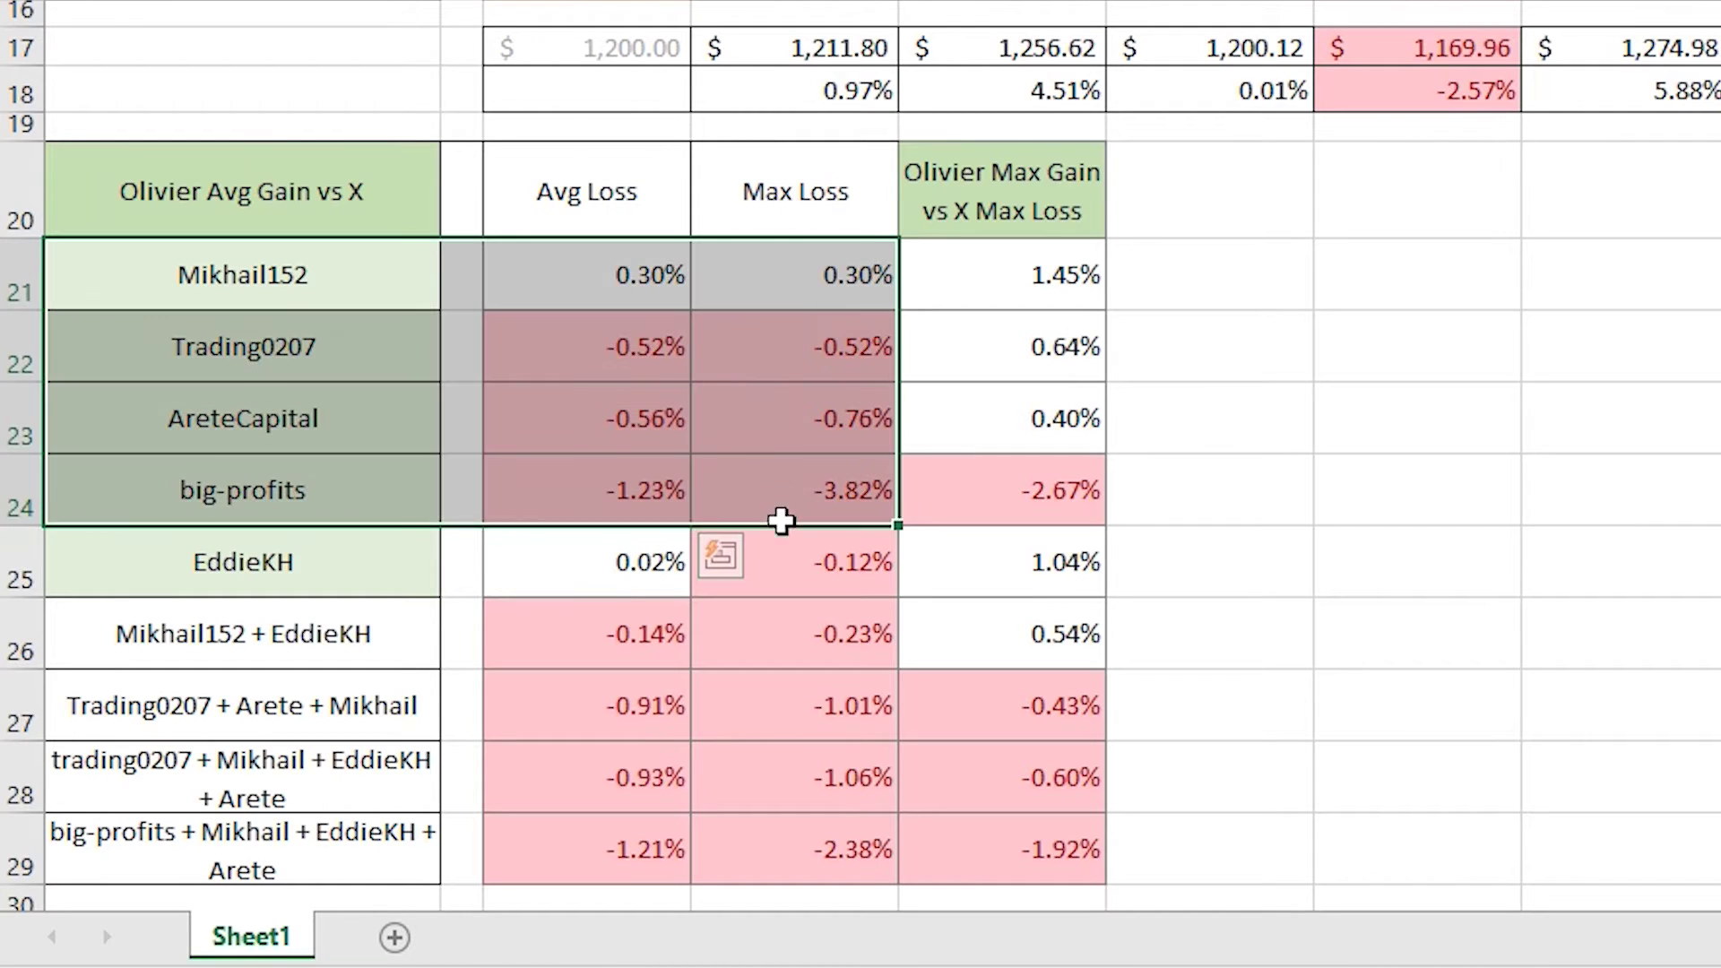
left_click(786, 560, "shift")
left_click_drag(228, 275, 255, 545)
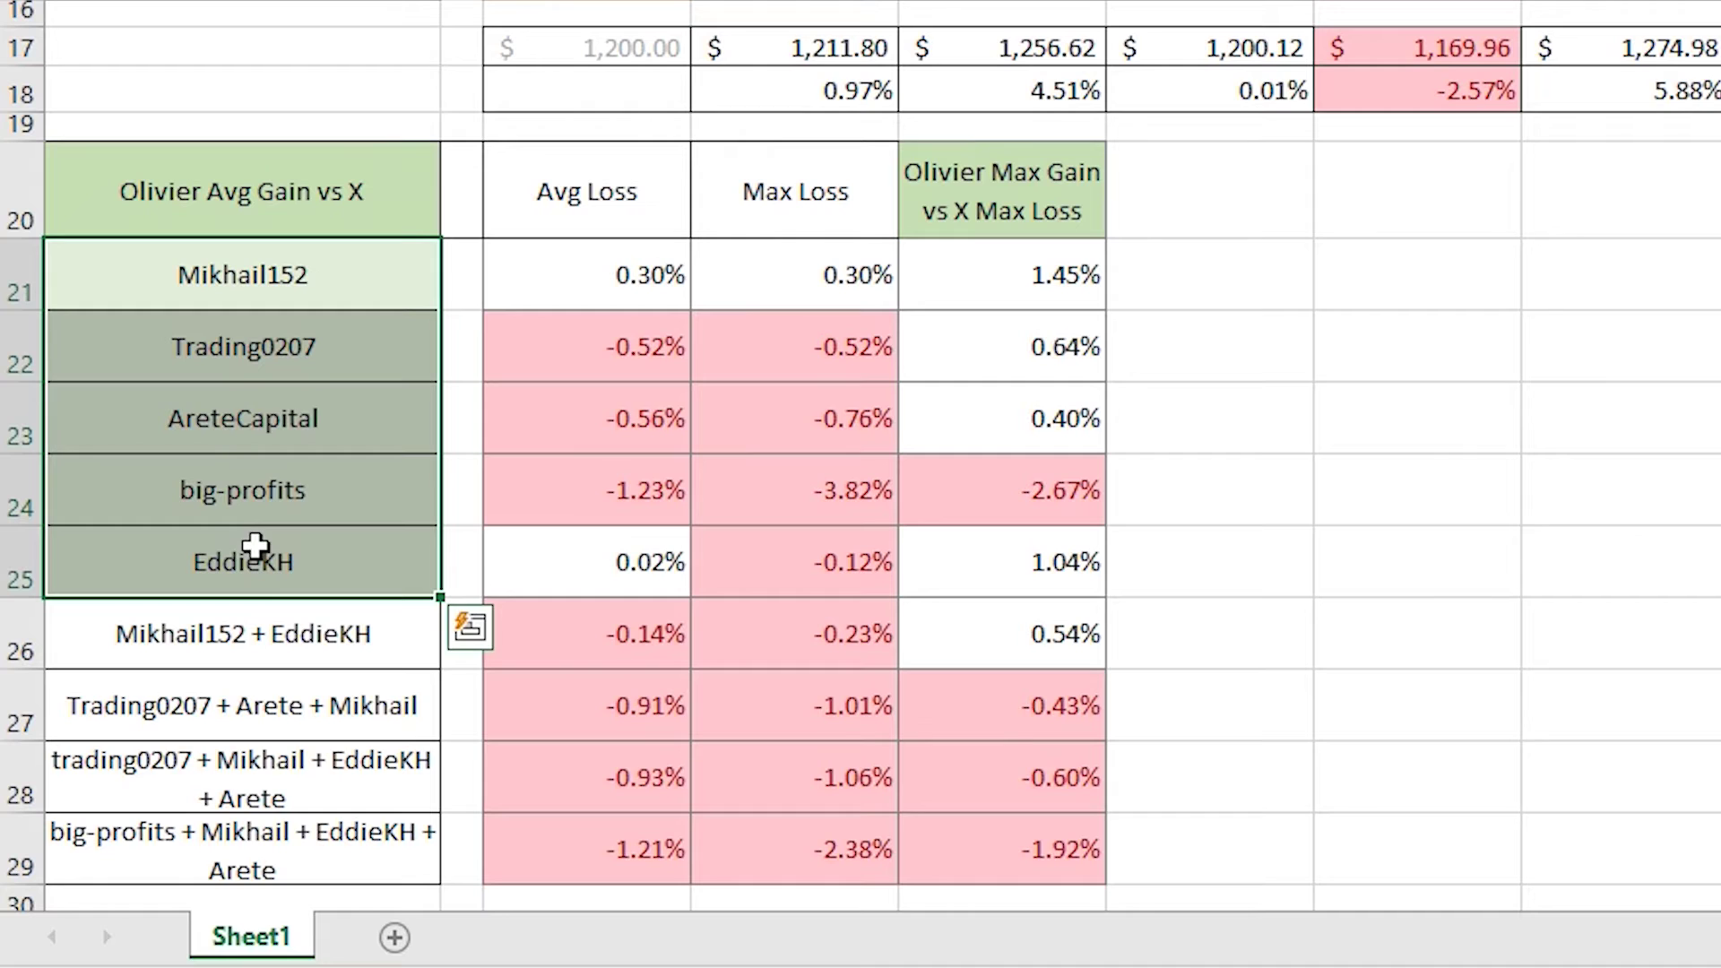
- Examine the Max Loss percentages in D22:D25 together with the Avg Loss percentages beside them in C22:C25
left_click_drag(848, 345, 861, 545)
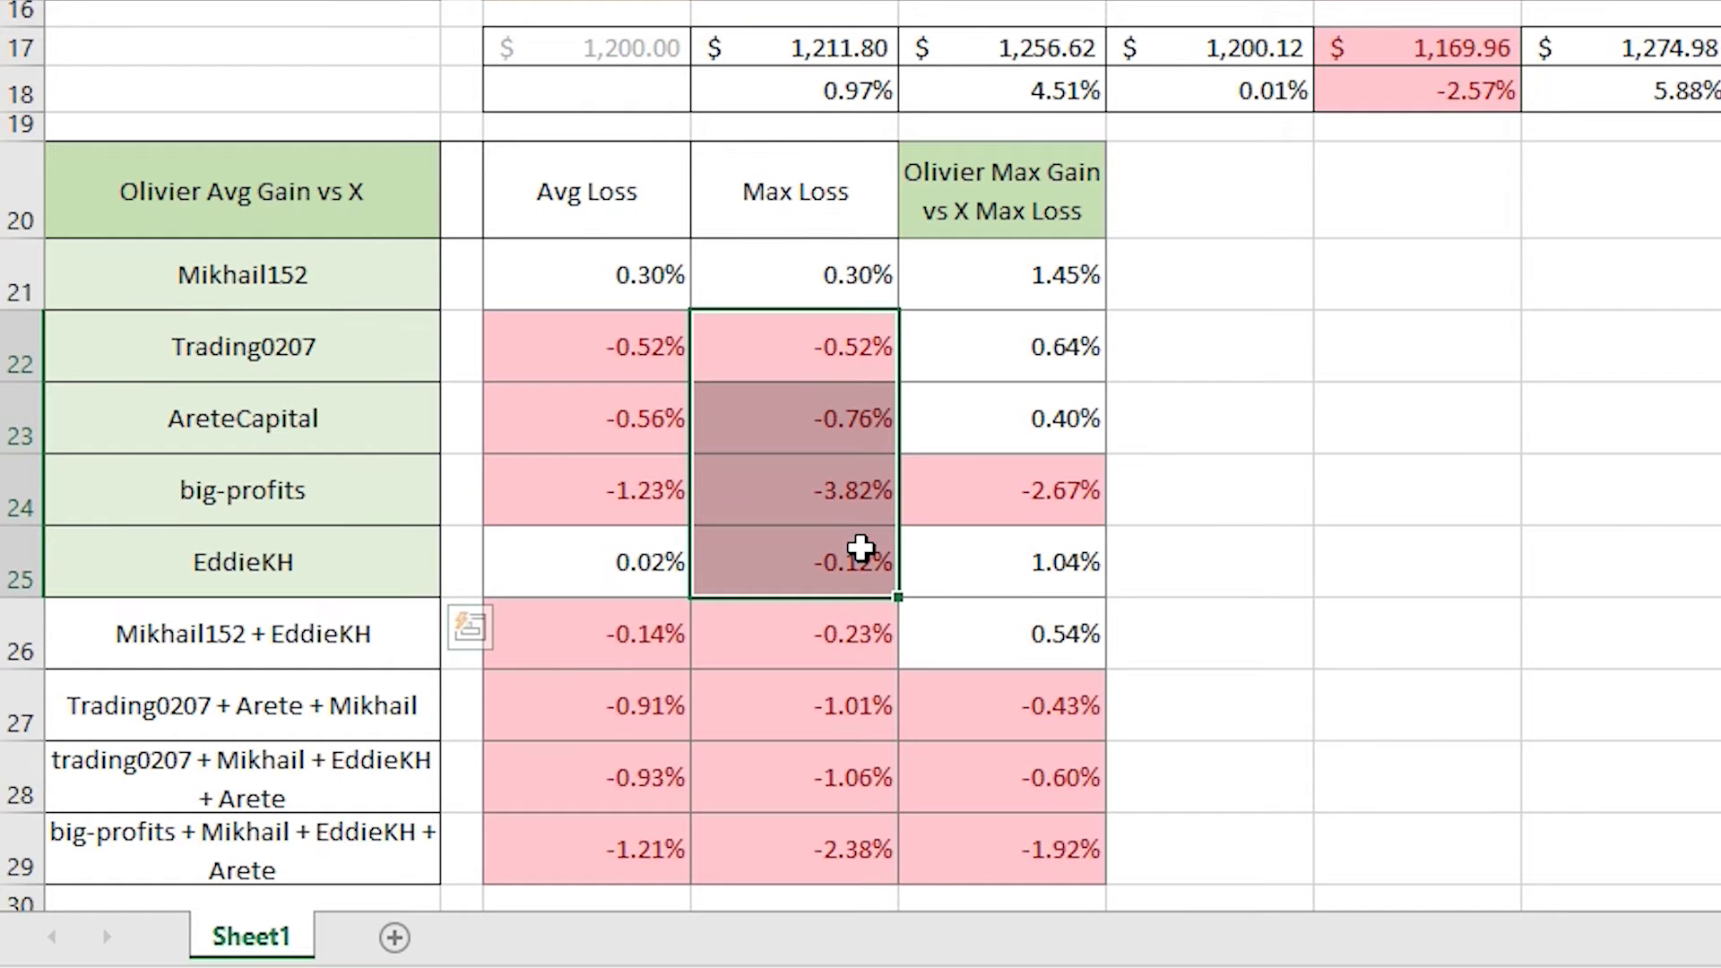
left_click_drag(818, 337, 810, 571)
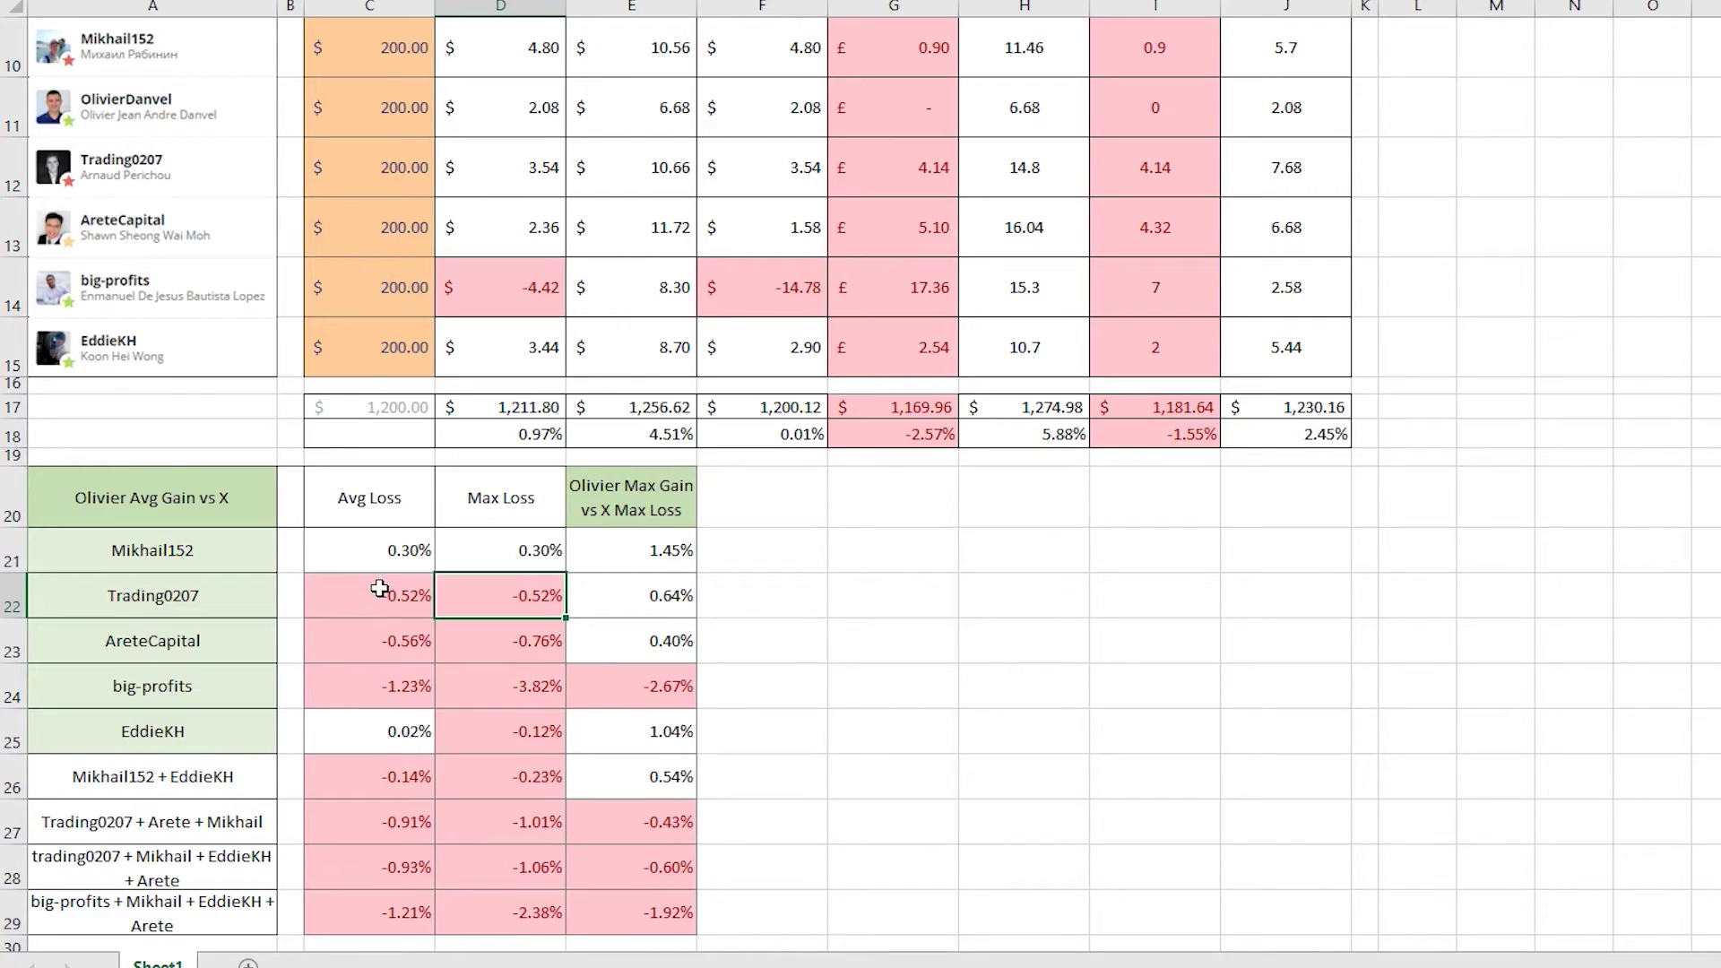
left_click_drag(380, 588, 492, 726)
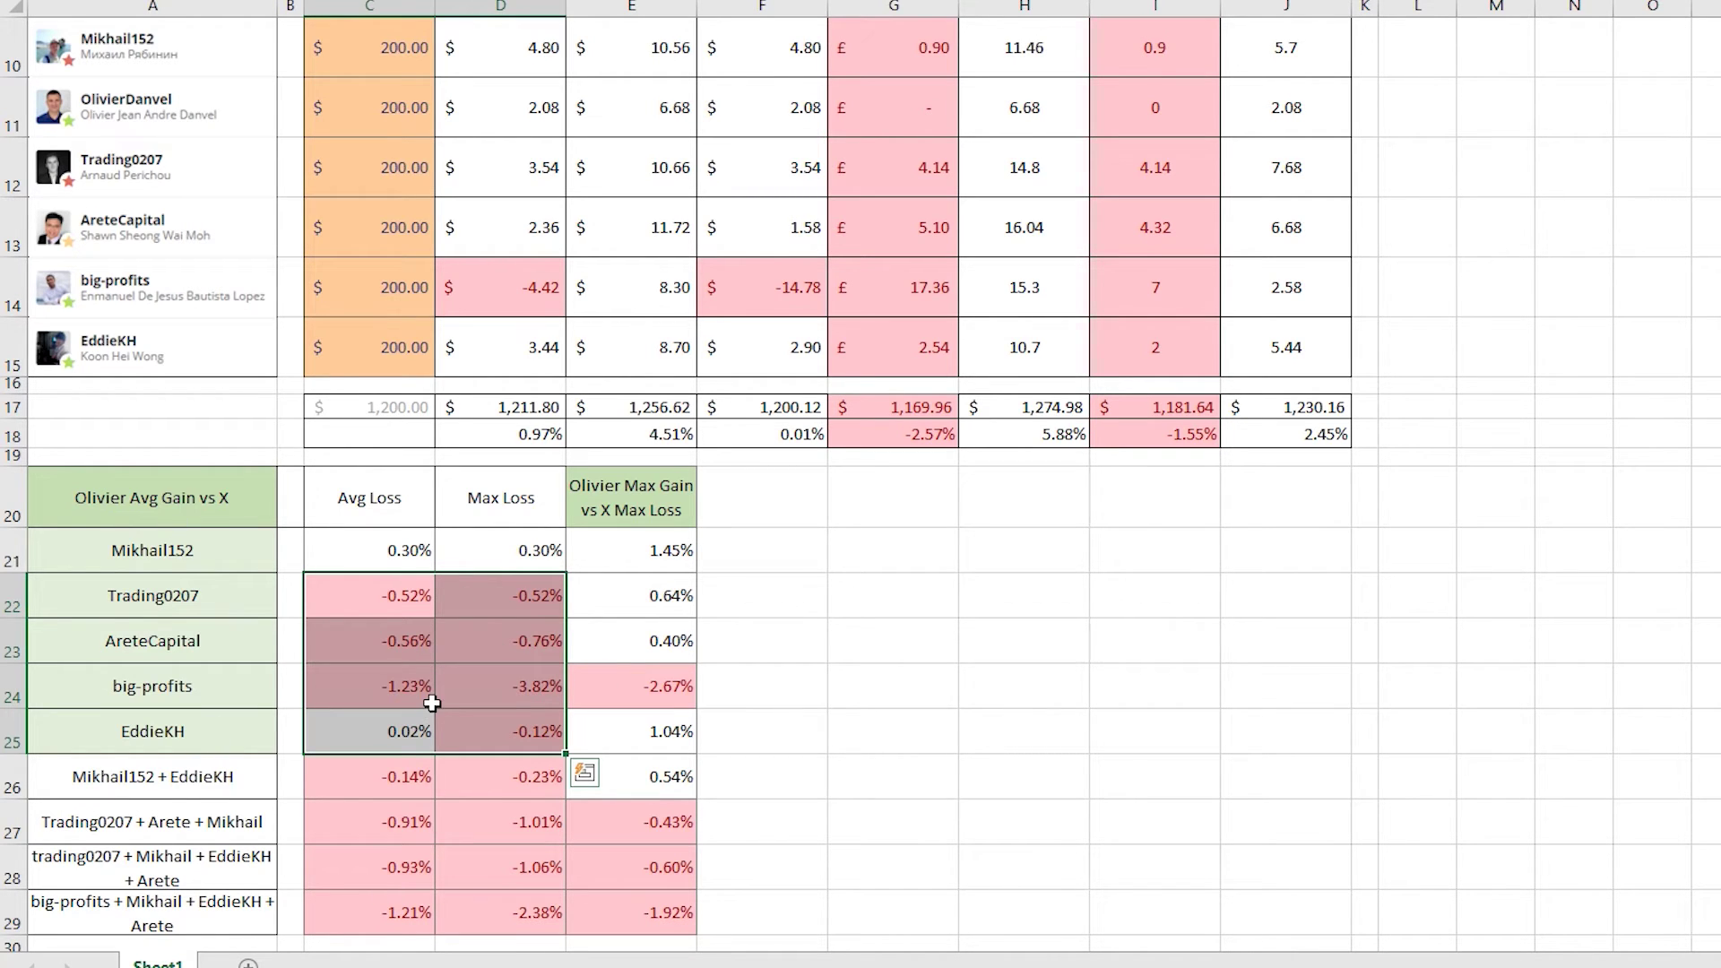
left_click_drag(396, 596, 497, 721)
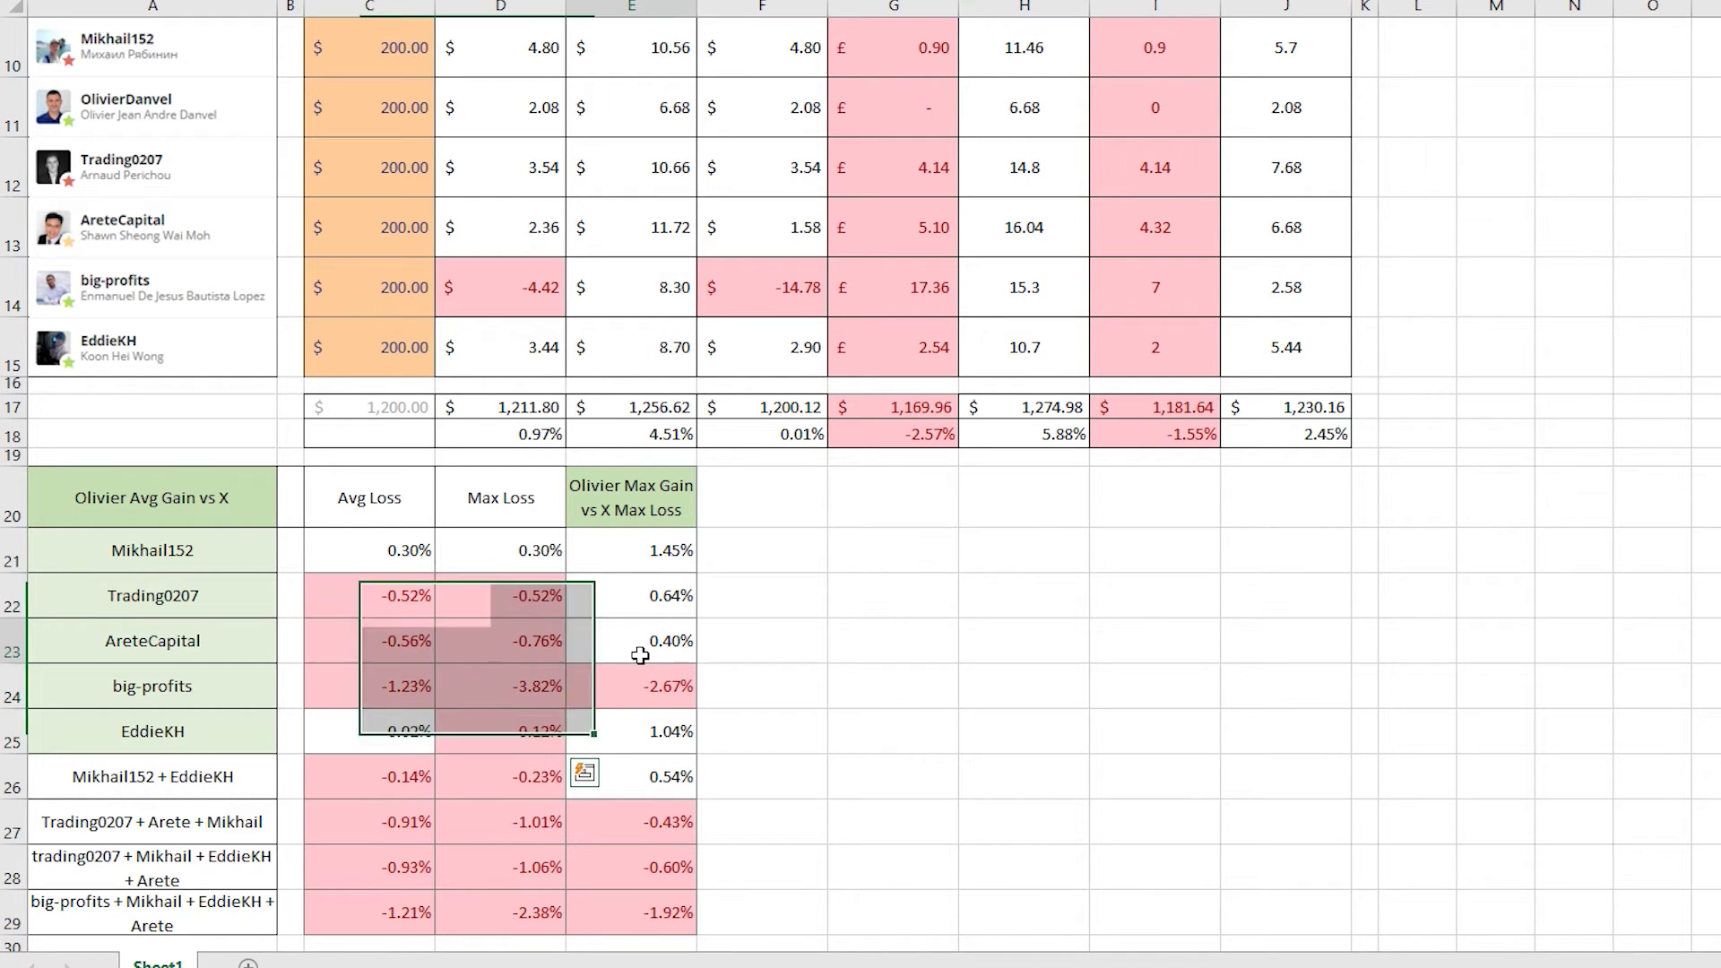
- Examine the maximum gain against maximum loss percentages in E21:E25, including the big-profits result in E24
left_click(662, 510)
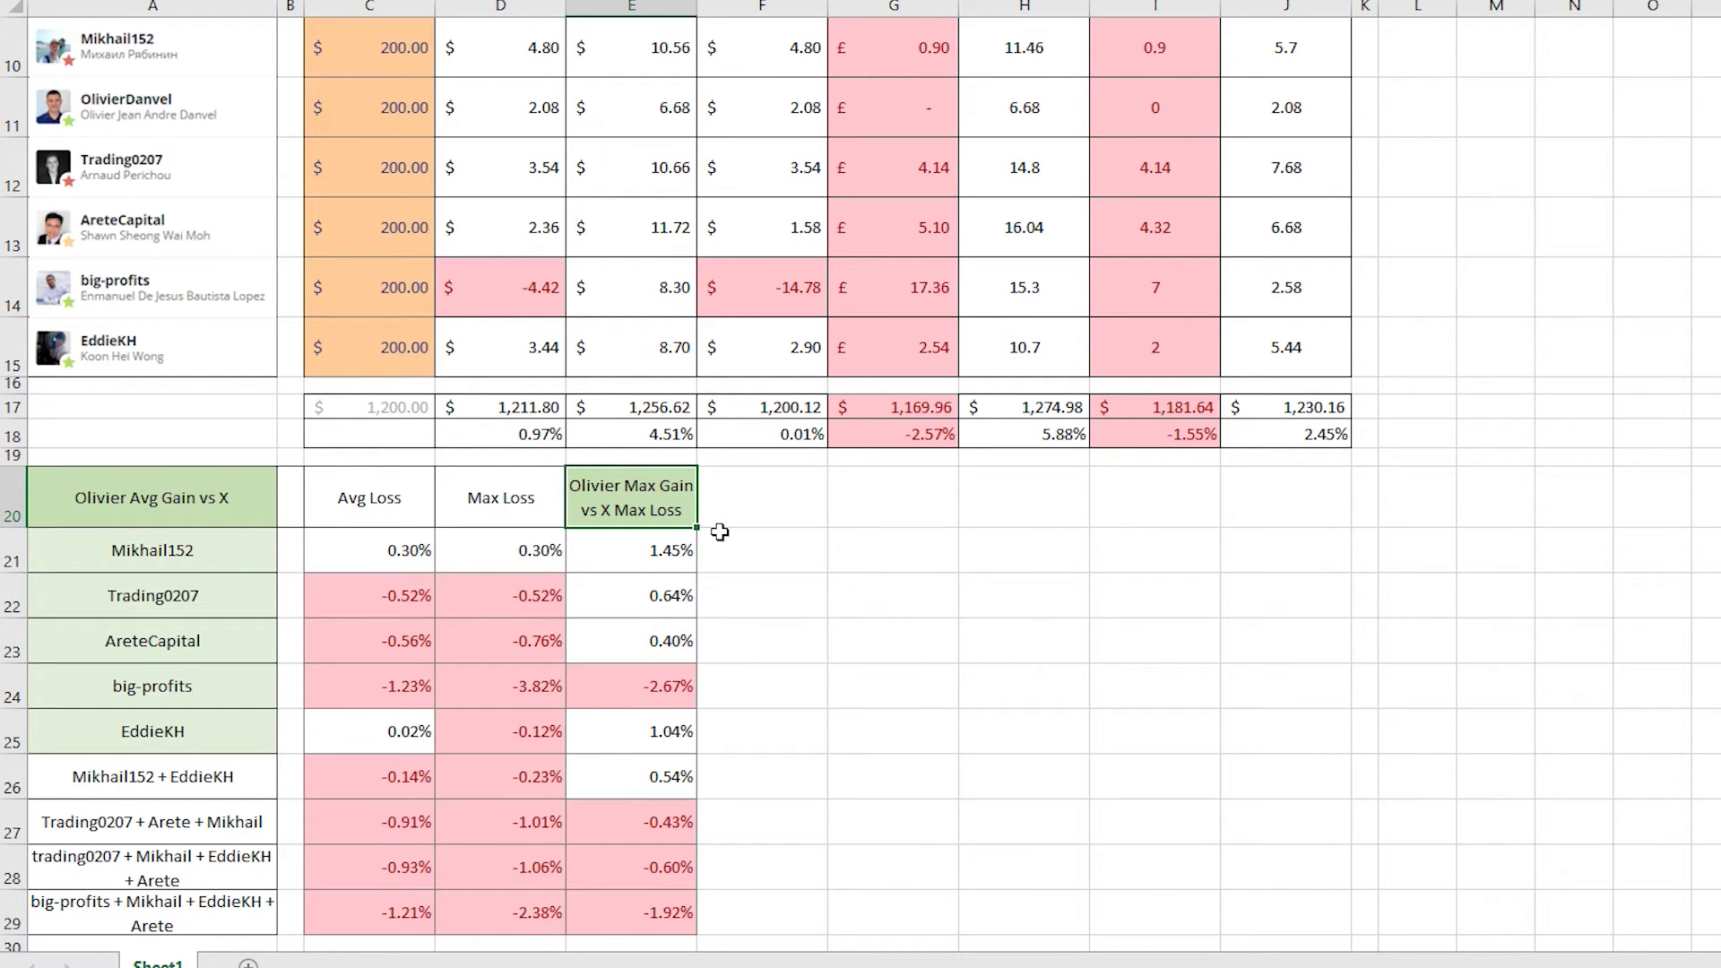
left_click_drag(255, 554, 615, 708)
left_click_drag(653, 561, 659, 715)
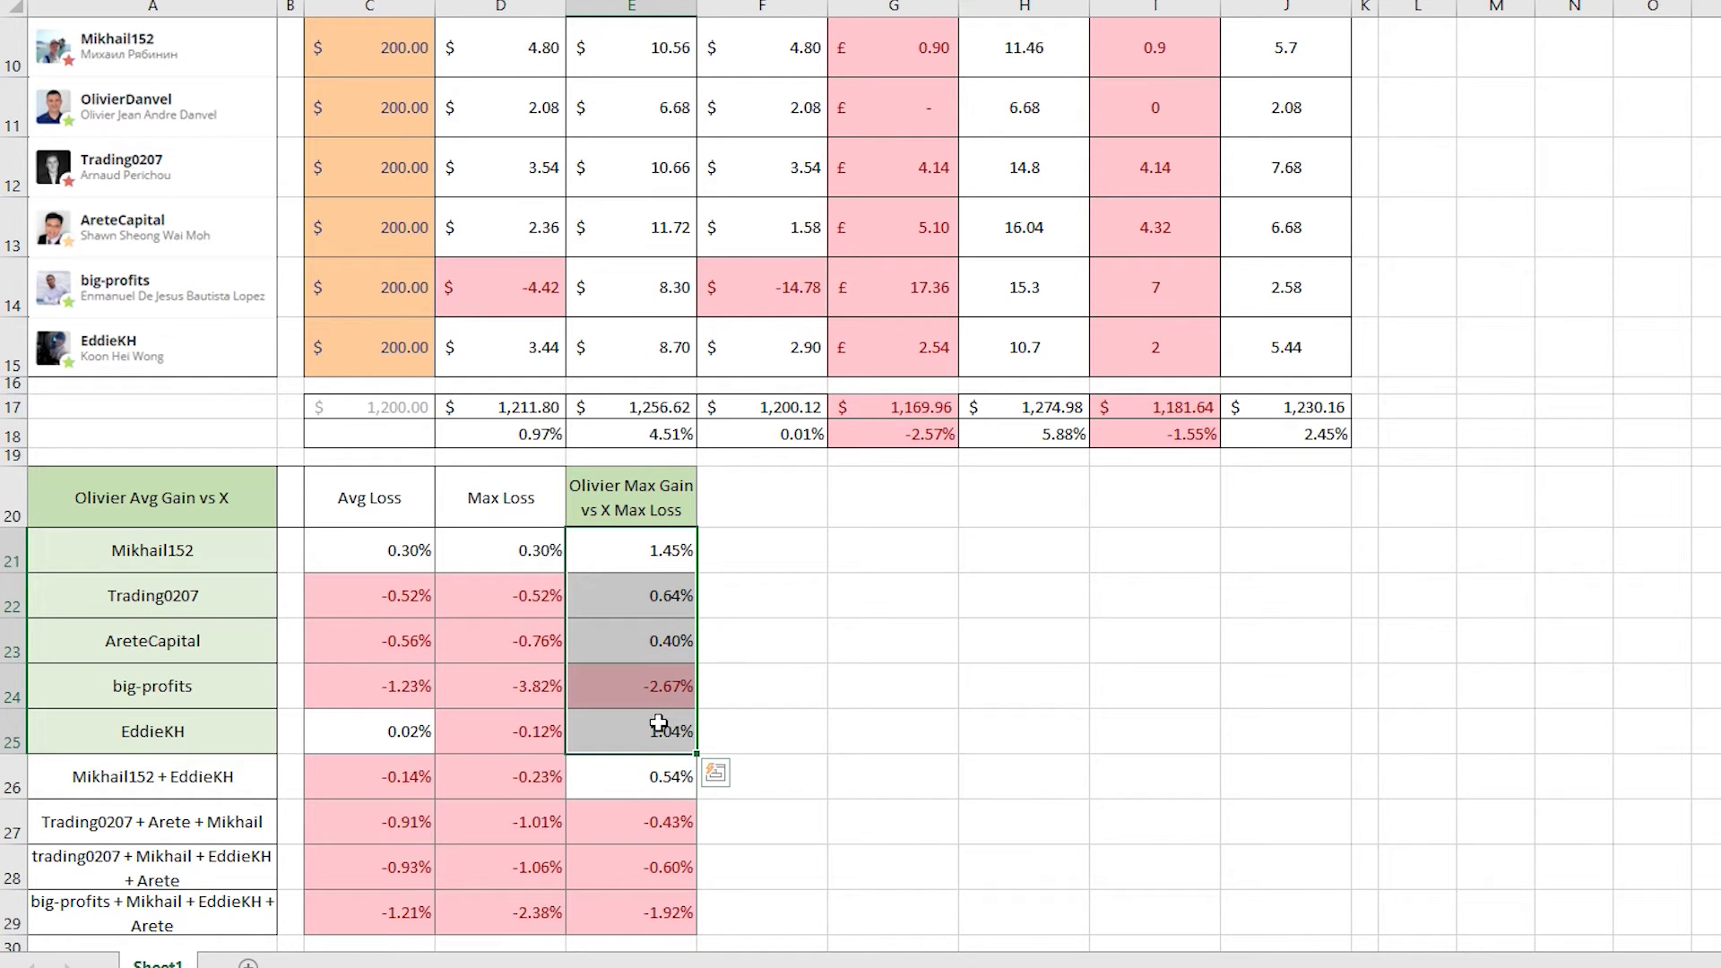
left_click(656, 675)
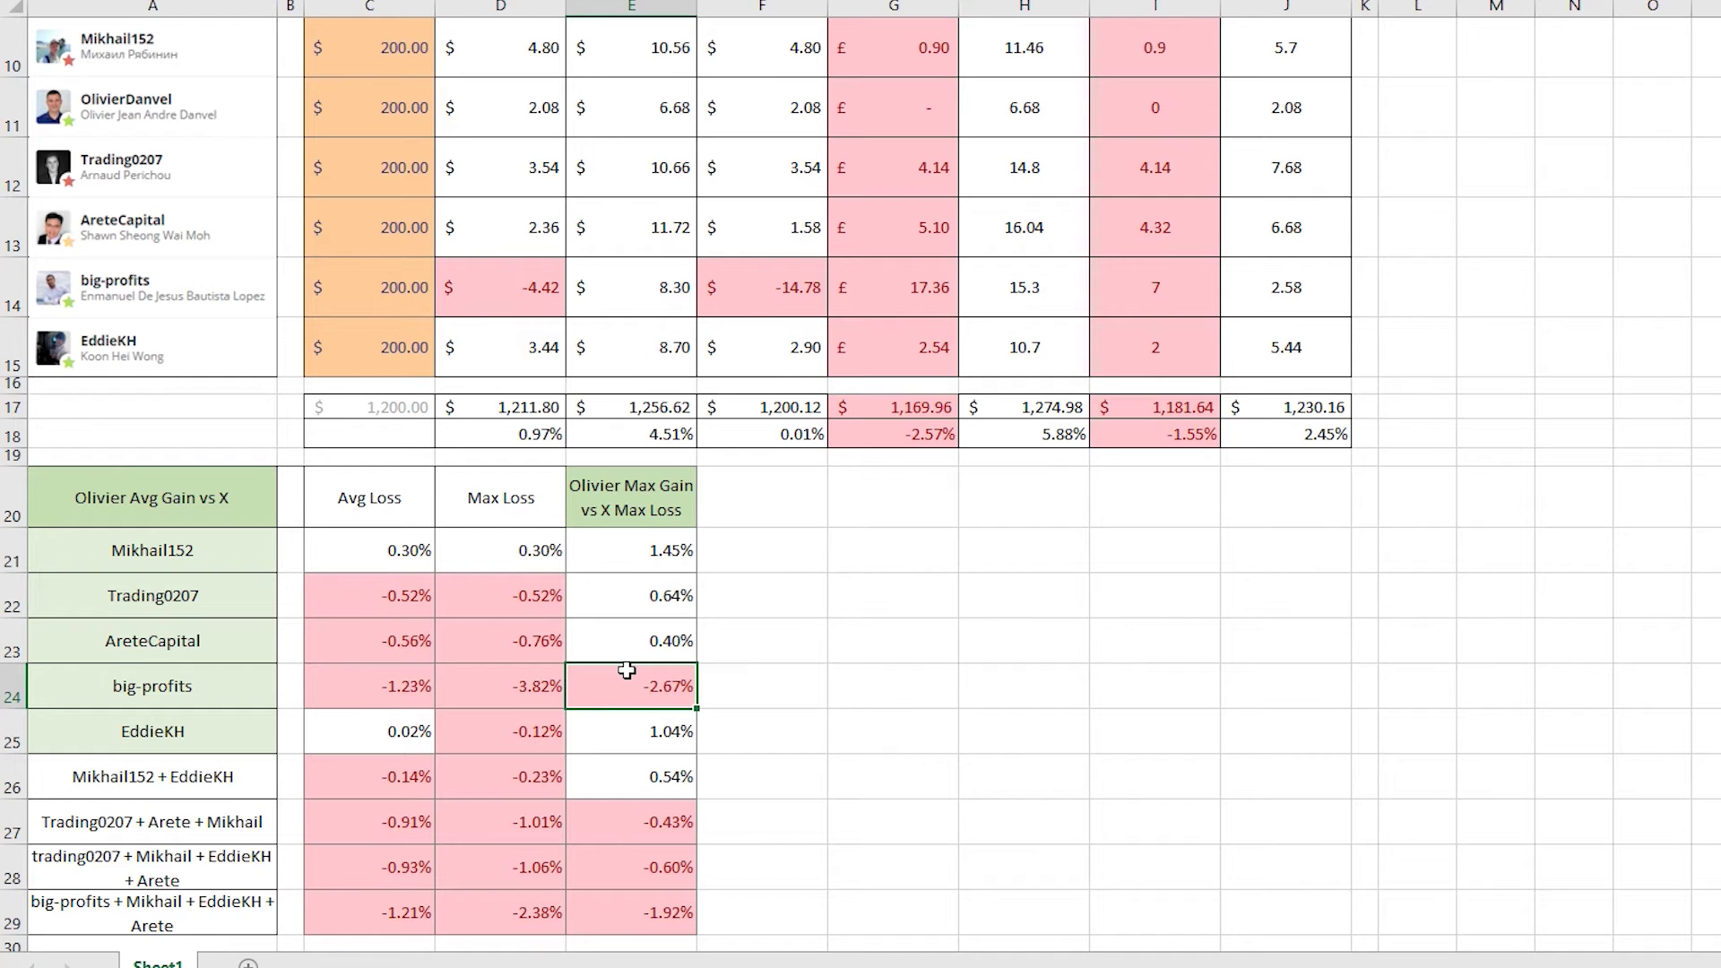
- Examine the percentages in C26:E29 for the rows that combine several traders' losses
scroll(626, 670, "down", 1)
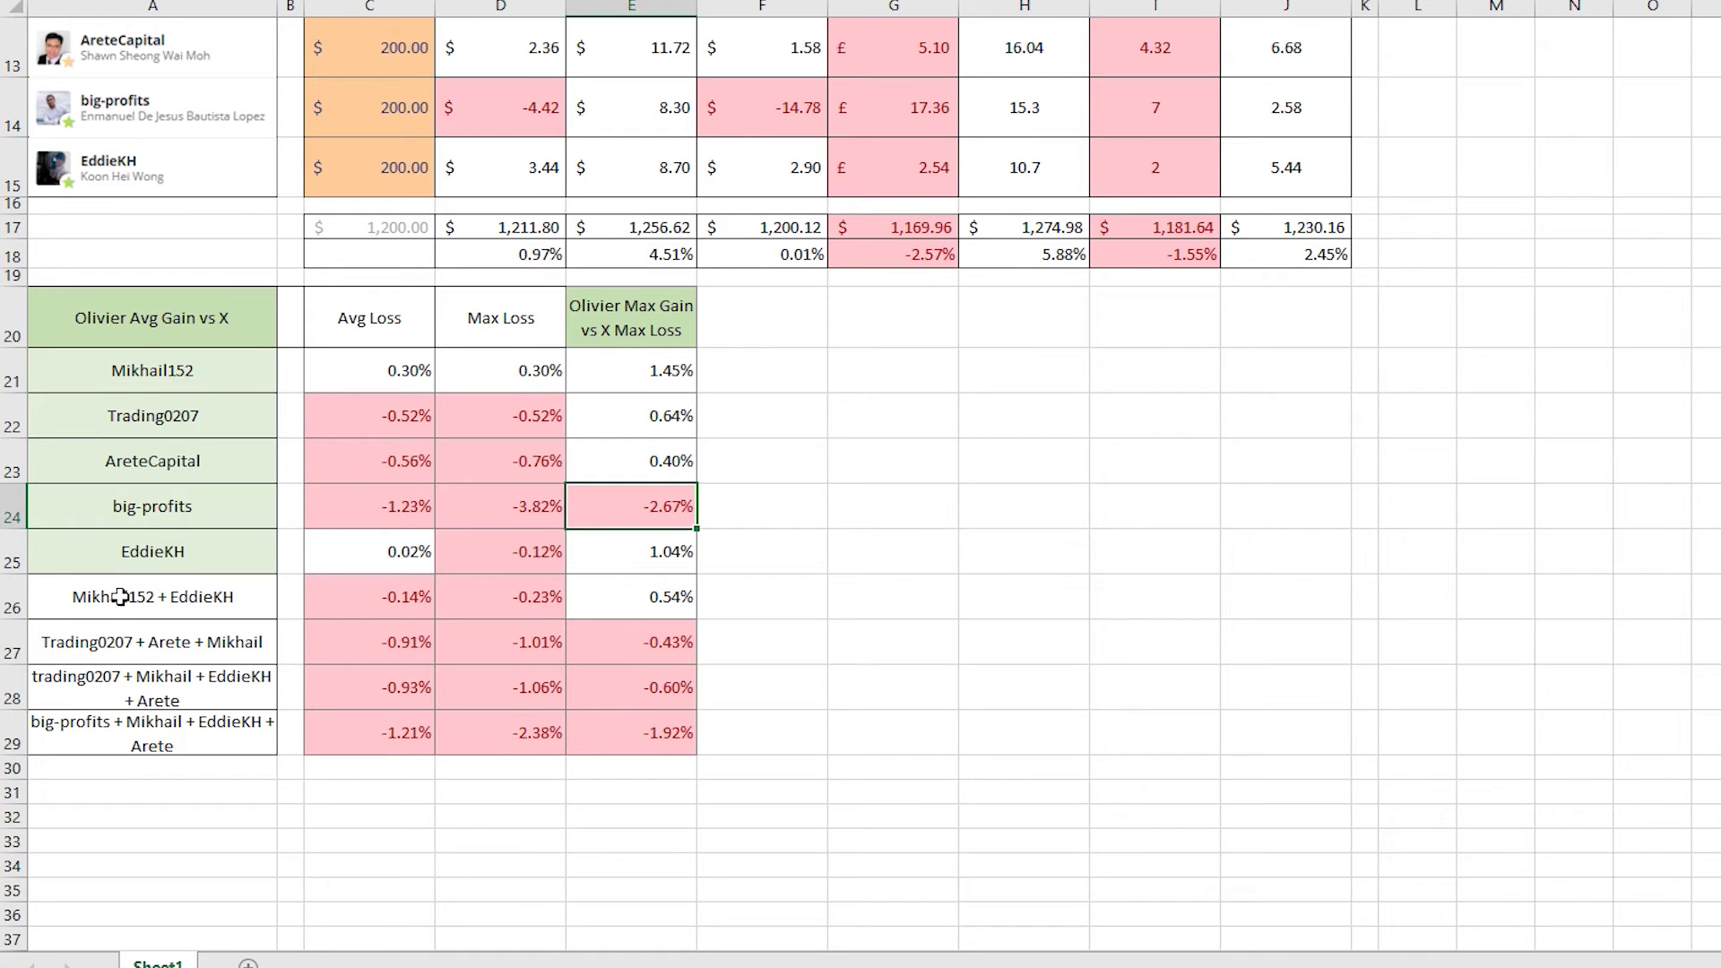
left_click_drag(376, 596, 606, 726)
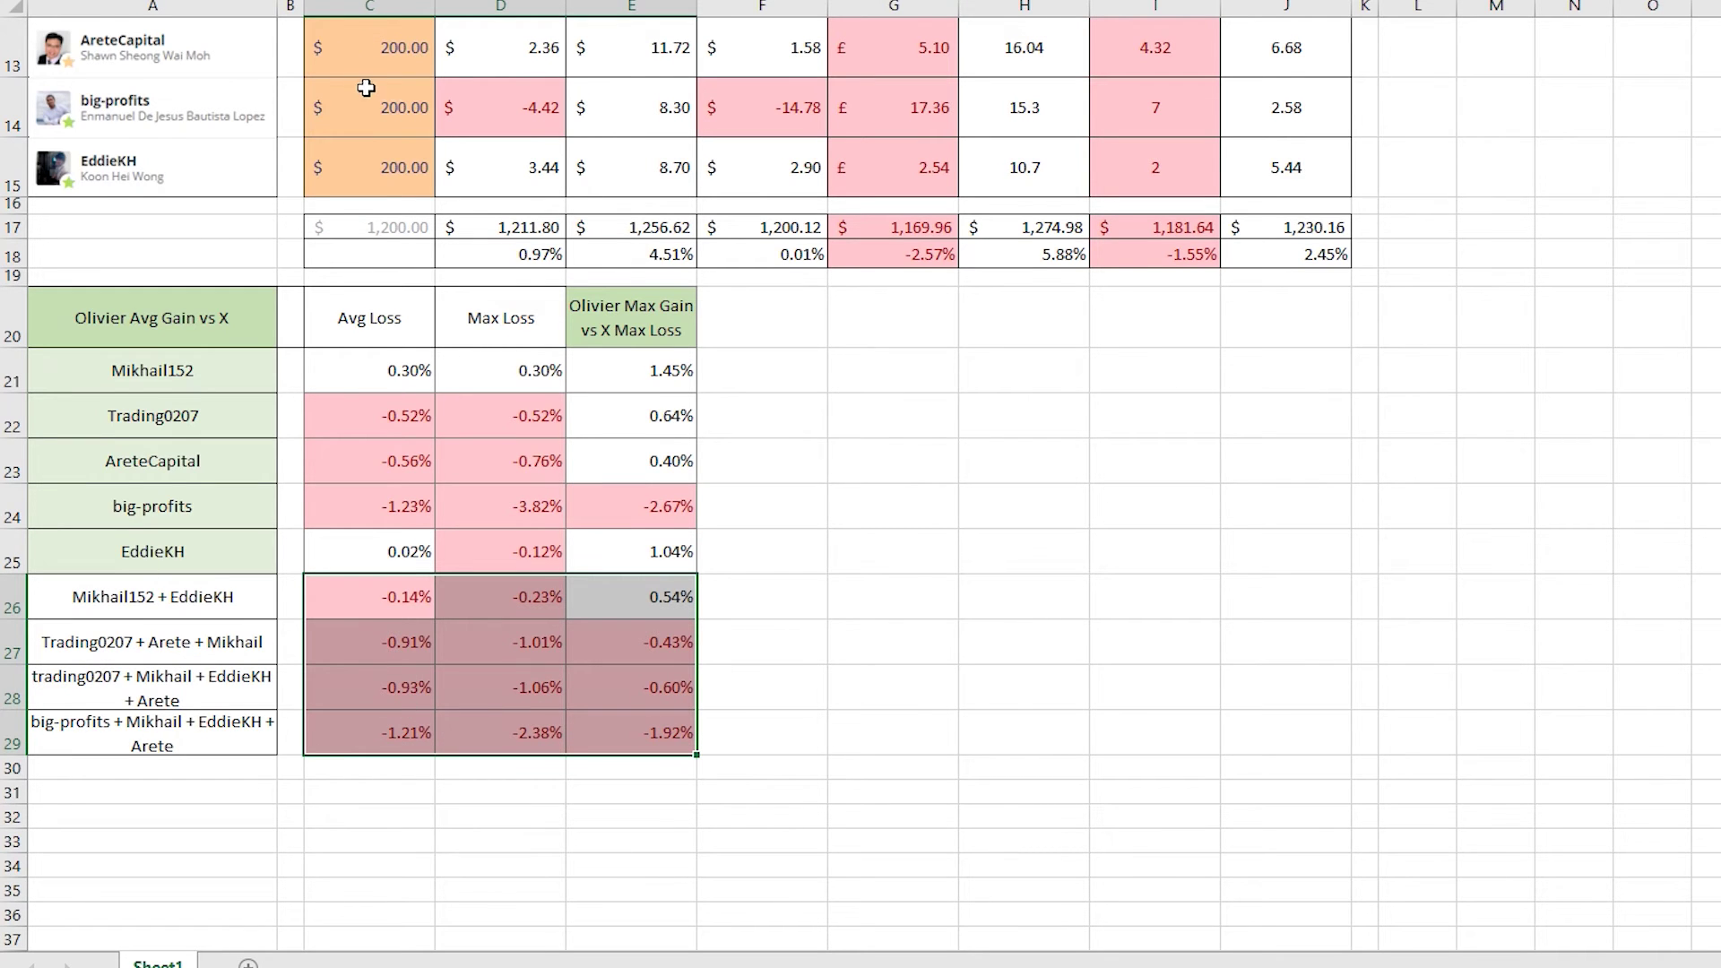
scroll(366, 87, "up", 1)
scroll(500, 618, "down", 2)
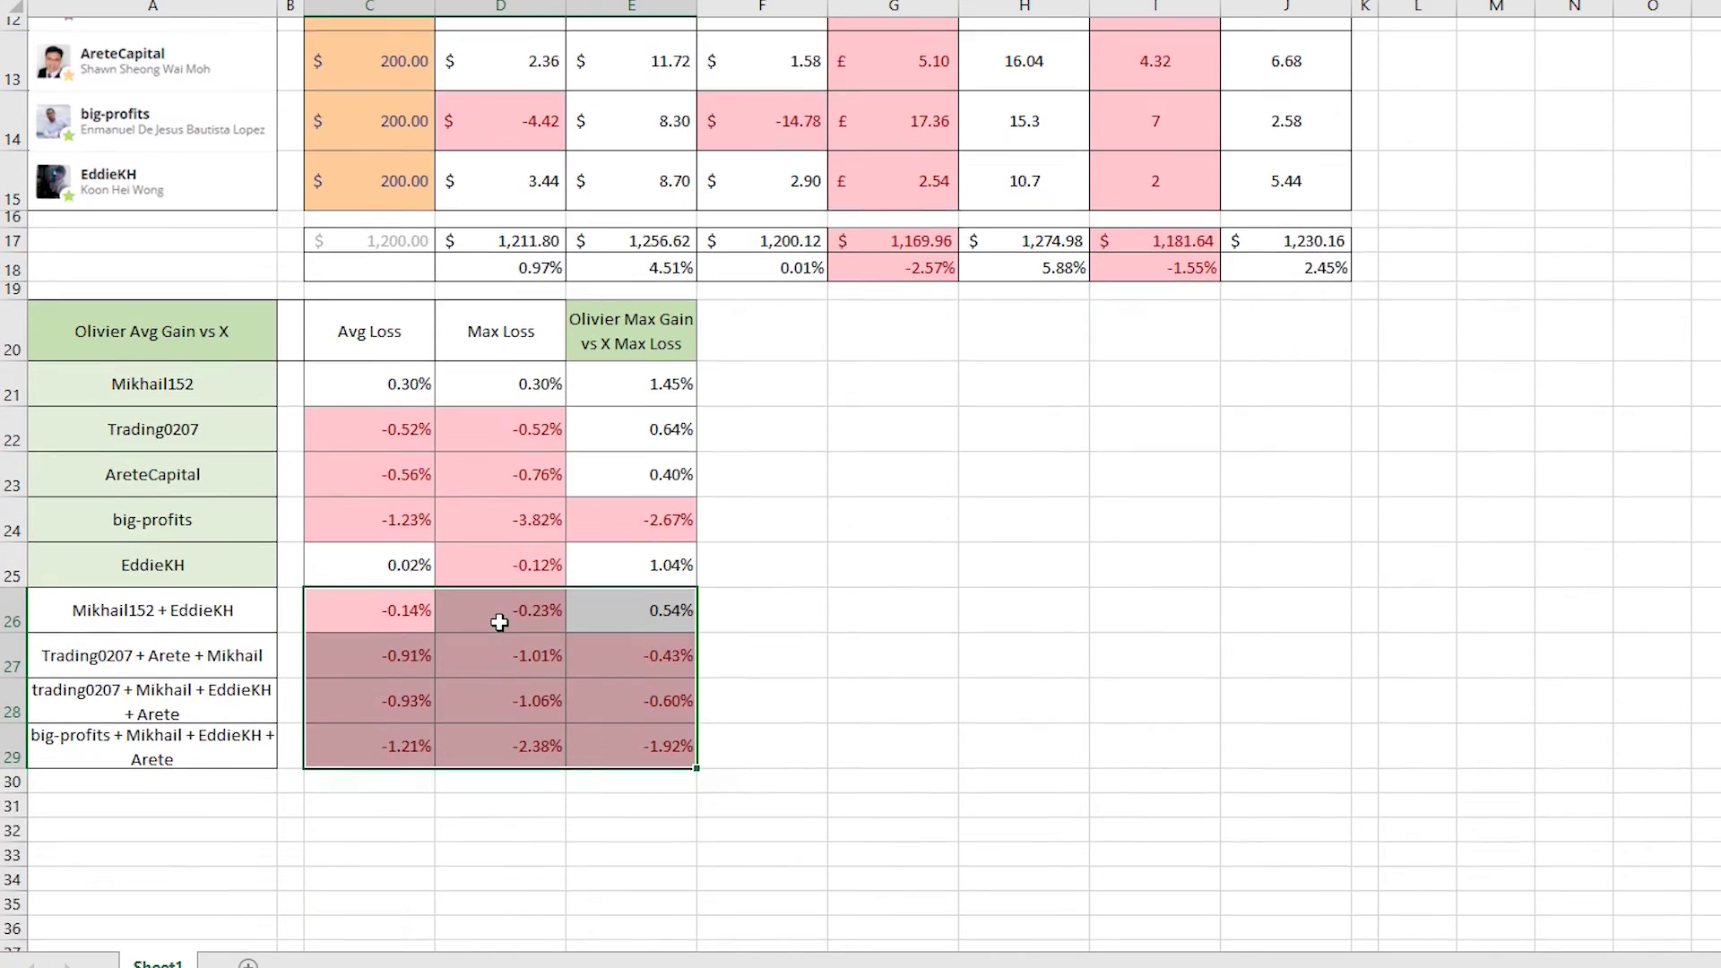
- Examine the Avg Loss result in C26 for the two-trader combination in A26 against the average gain header in A20
left_click(525, 611)
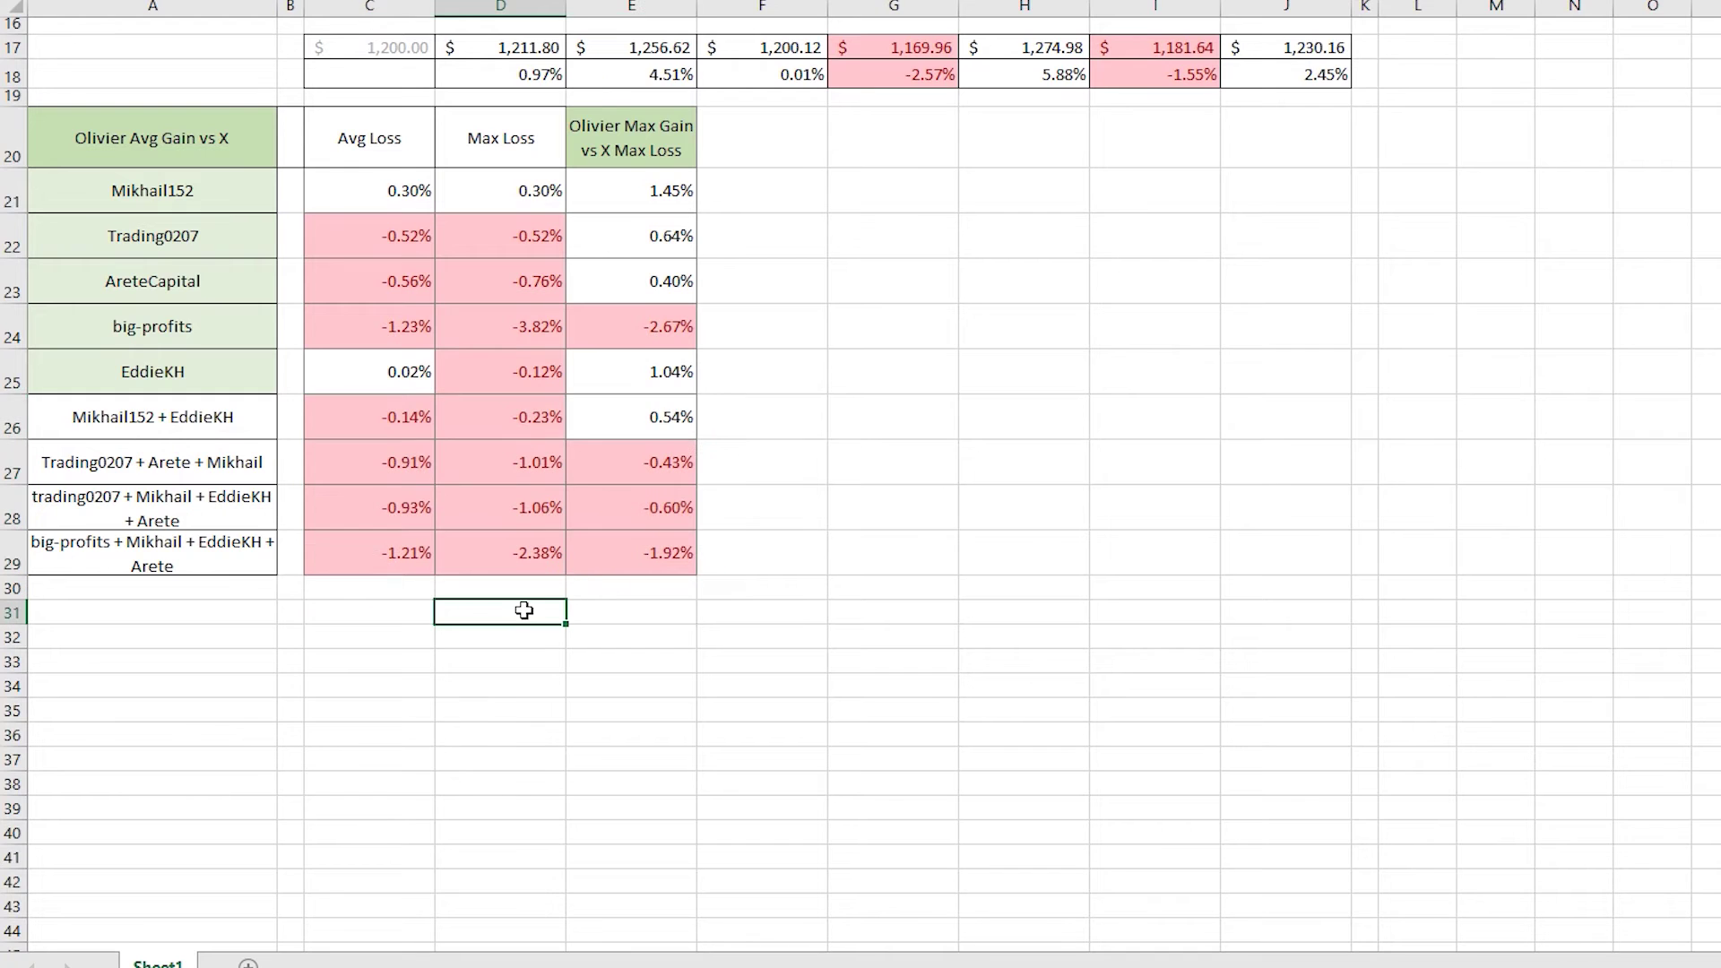
left_click(215, 147)
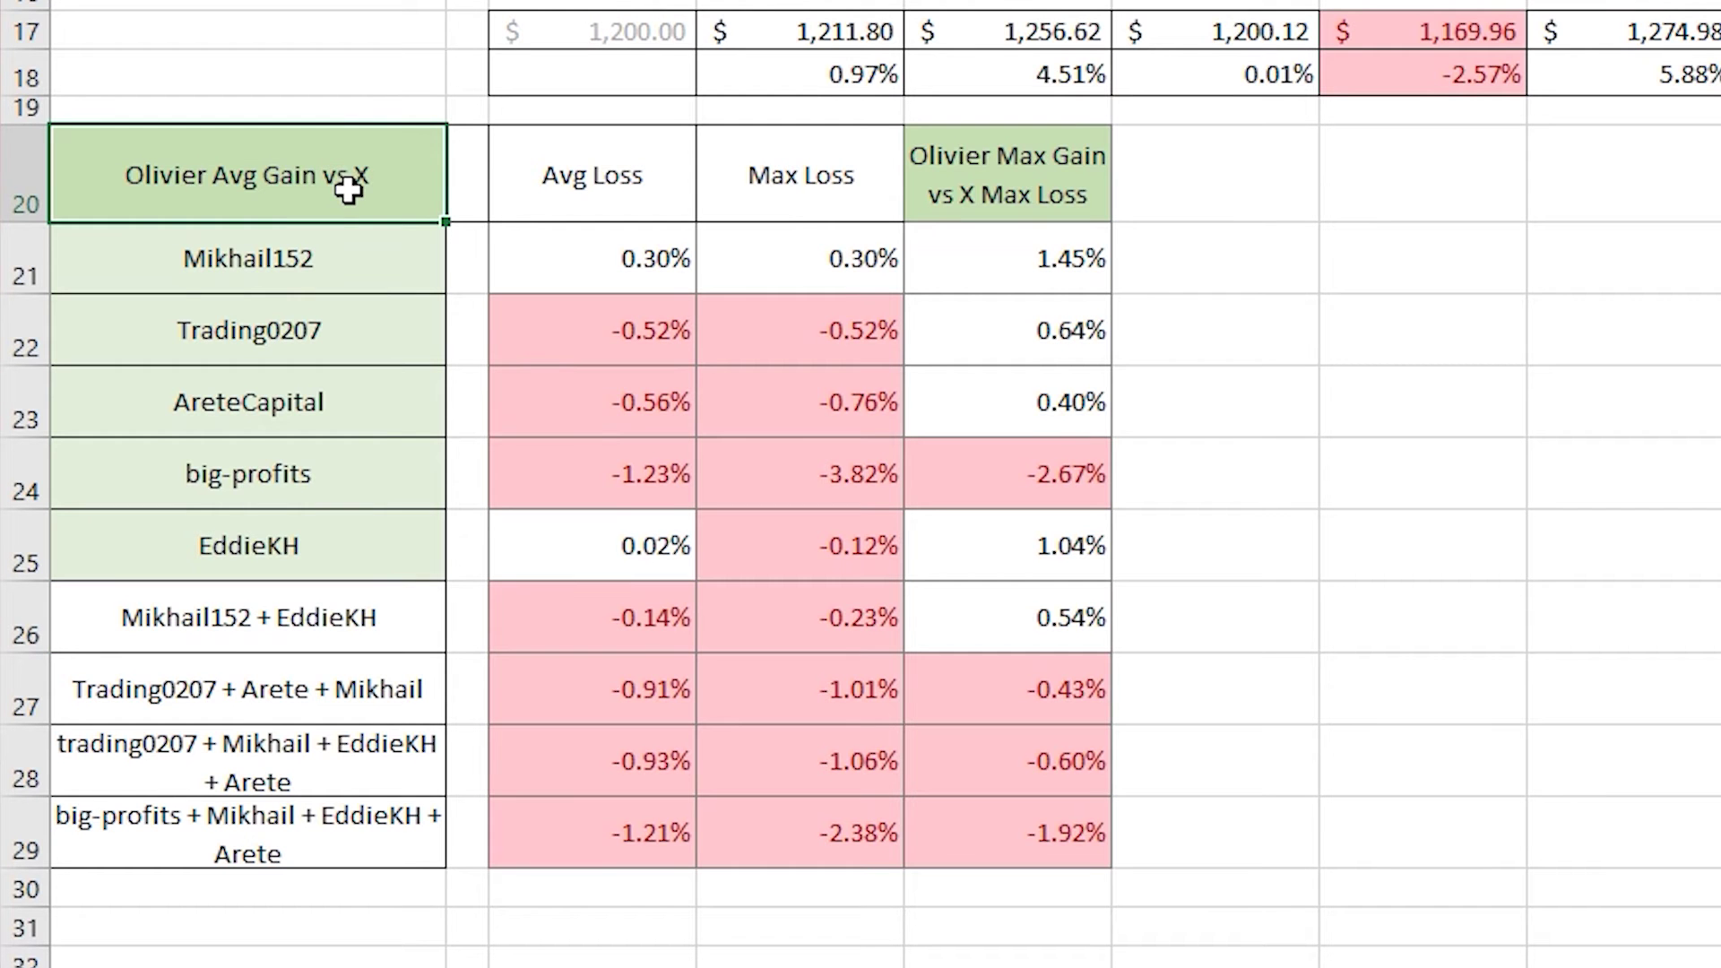
left_click(293, 613)
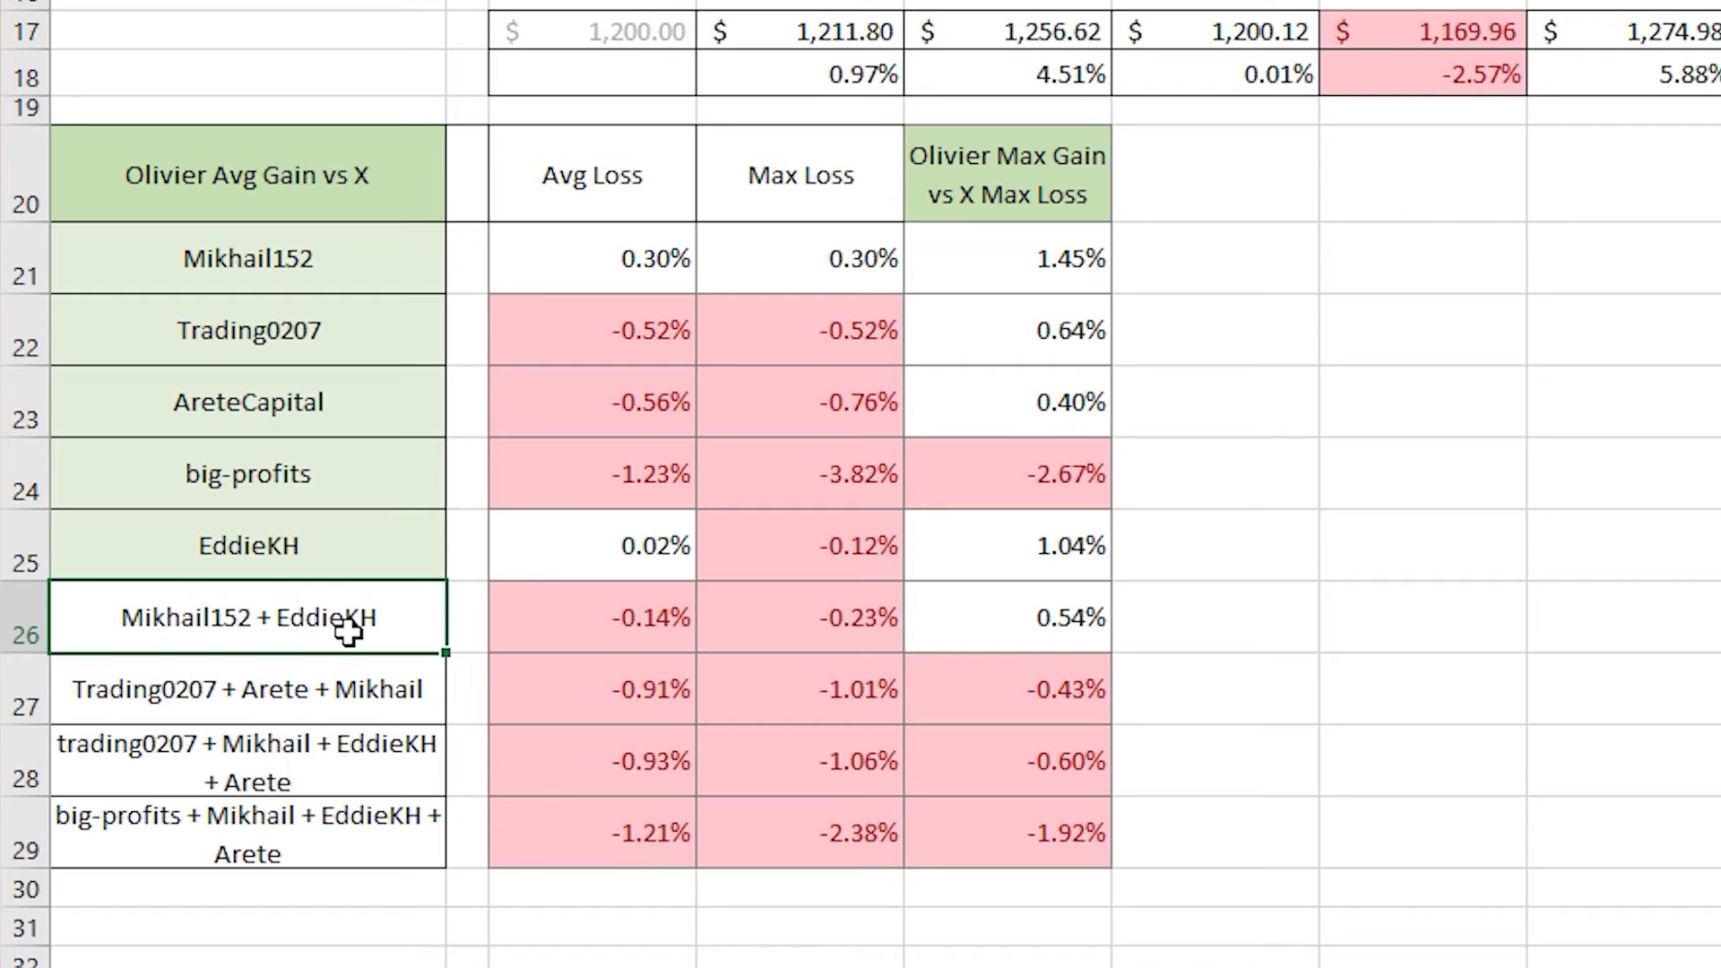
left_click(554, 619)
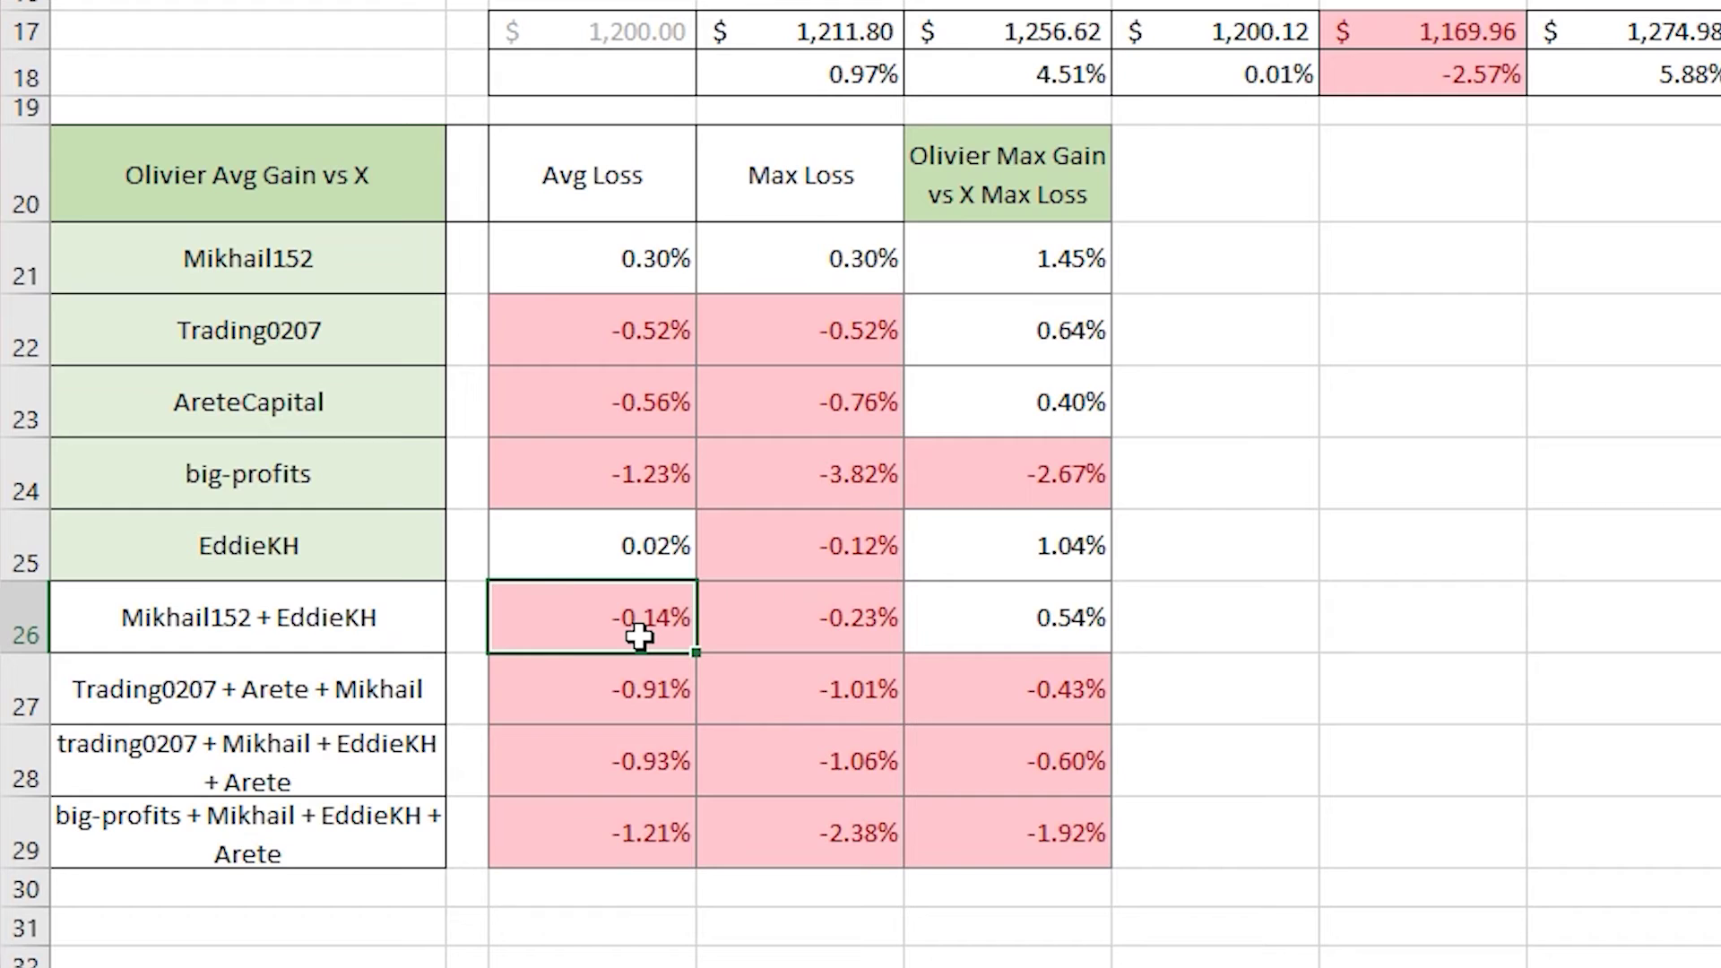
left_click(288, 178)
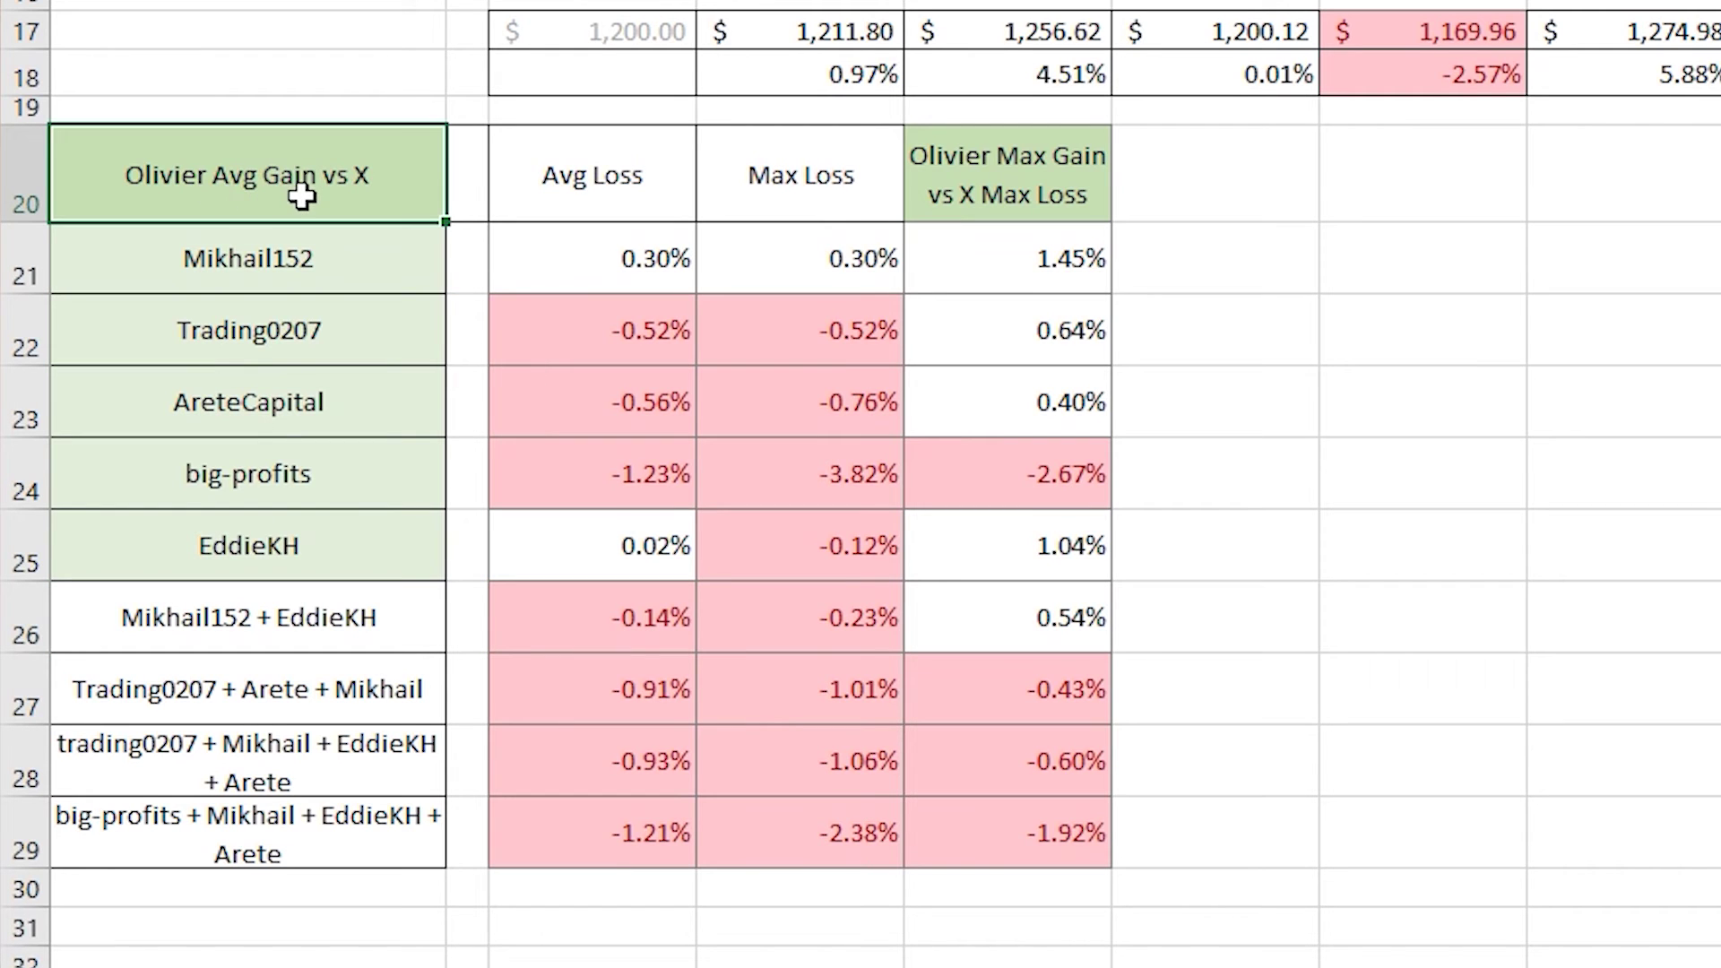
left_click(305, 632)
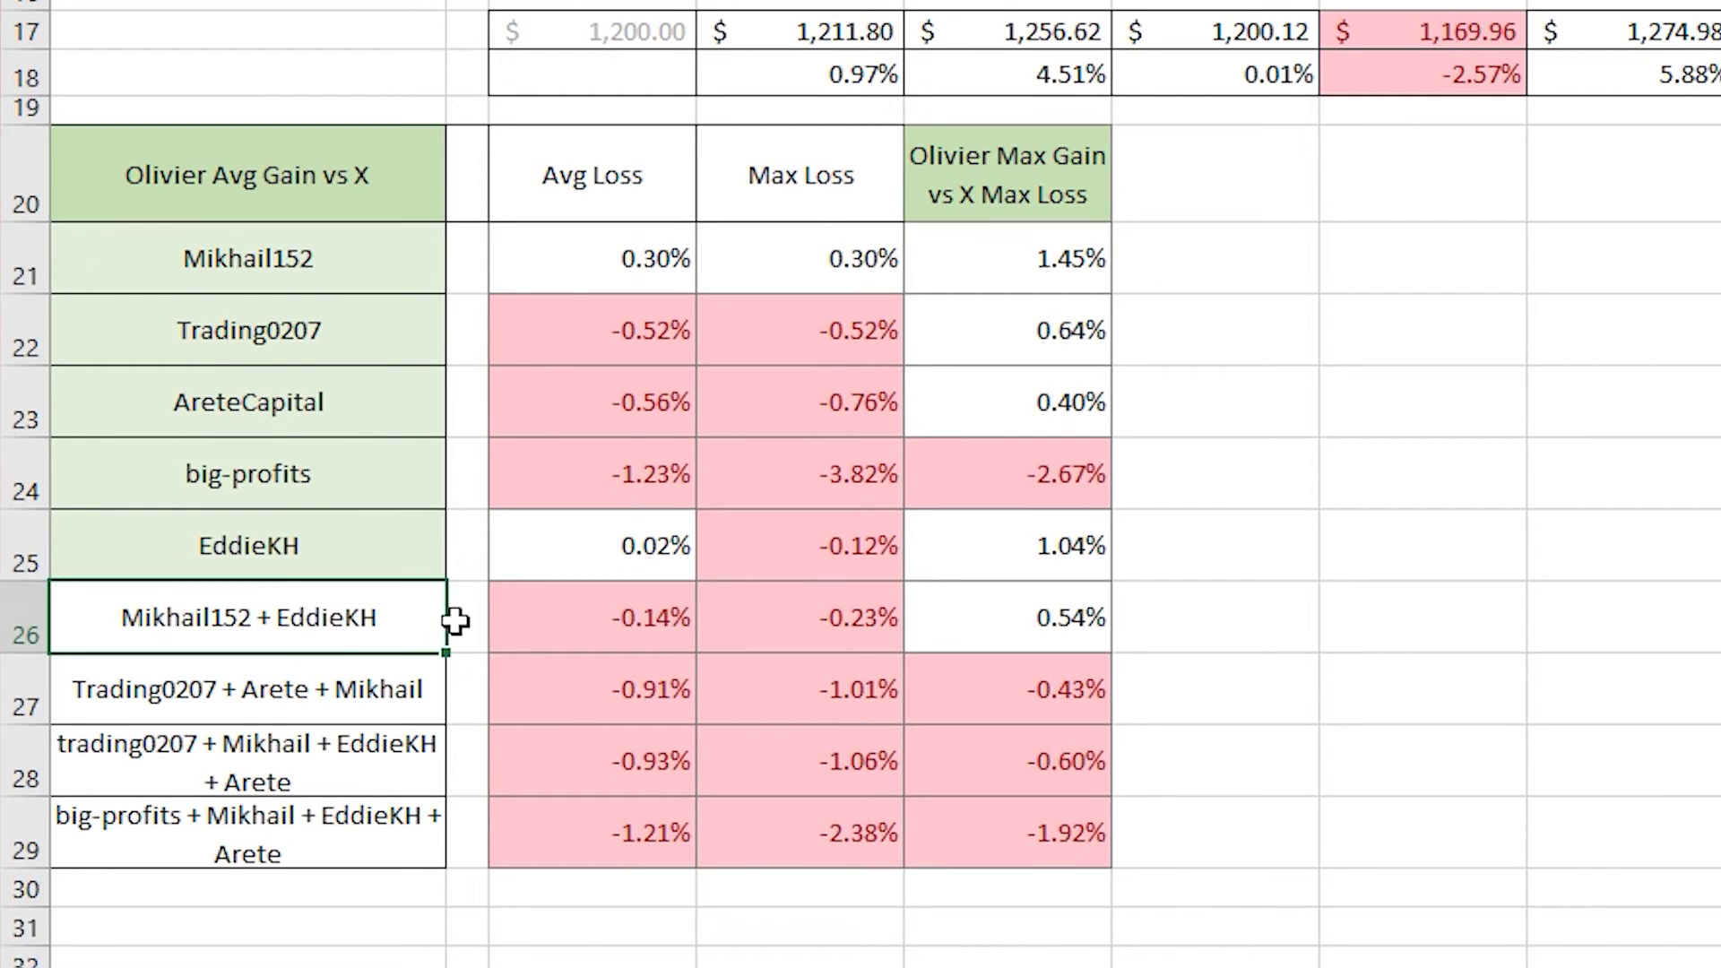
- Examine the Max Loss result in D26 and the maximum gain against maximum loss result in E26 for the two-trader combination
left_click(800, 627)
left_click(812, 170)
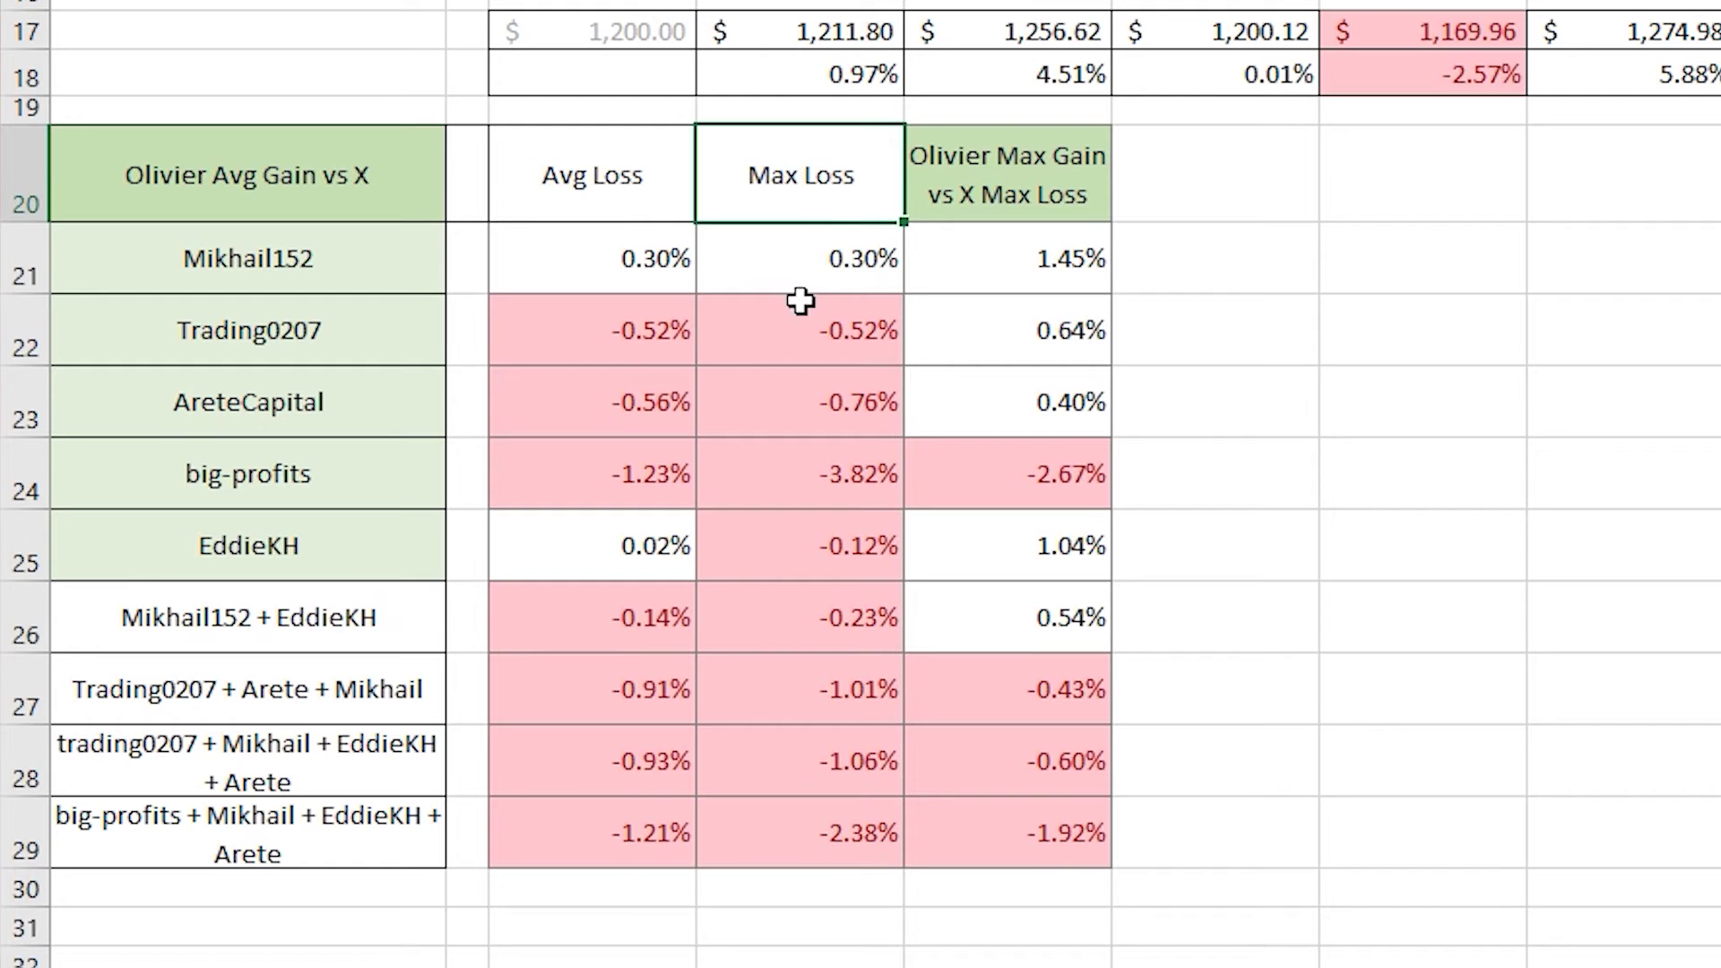
left_click(793, 617)
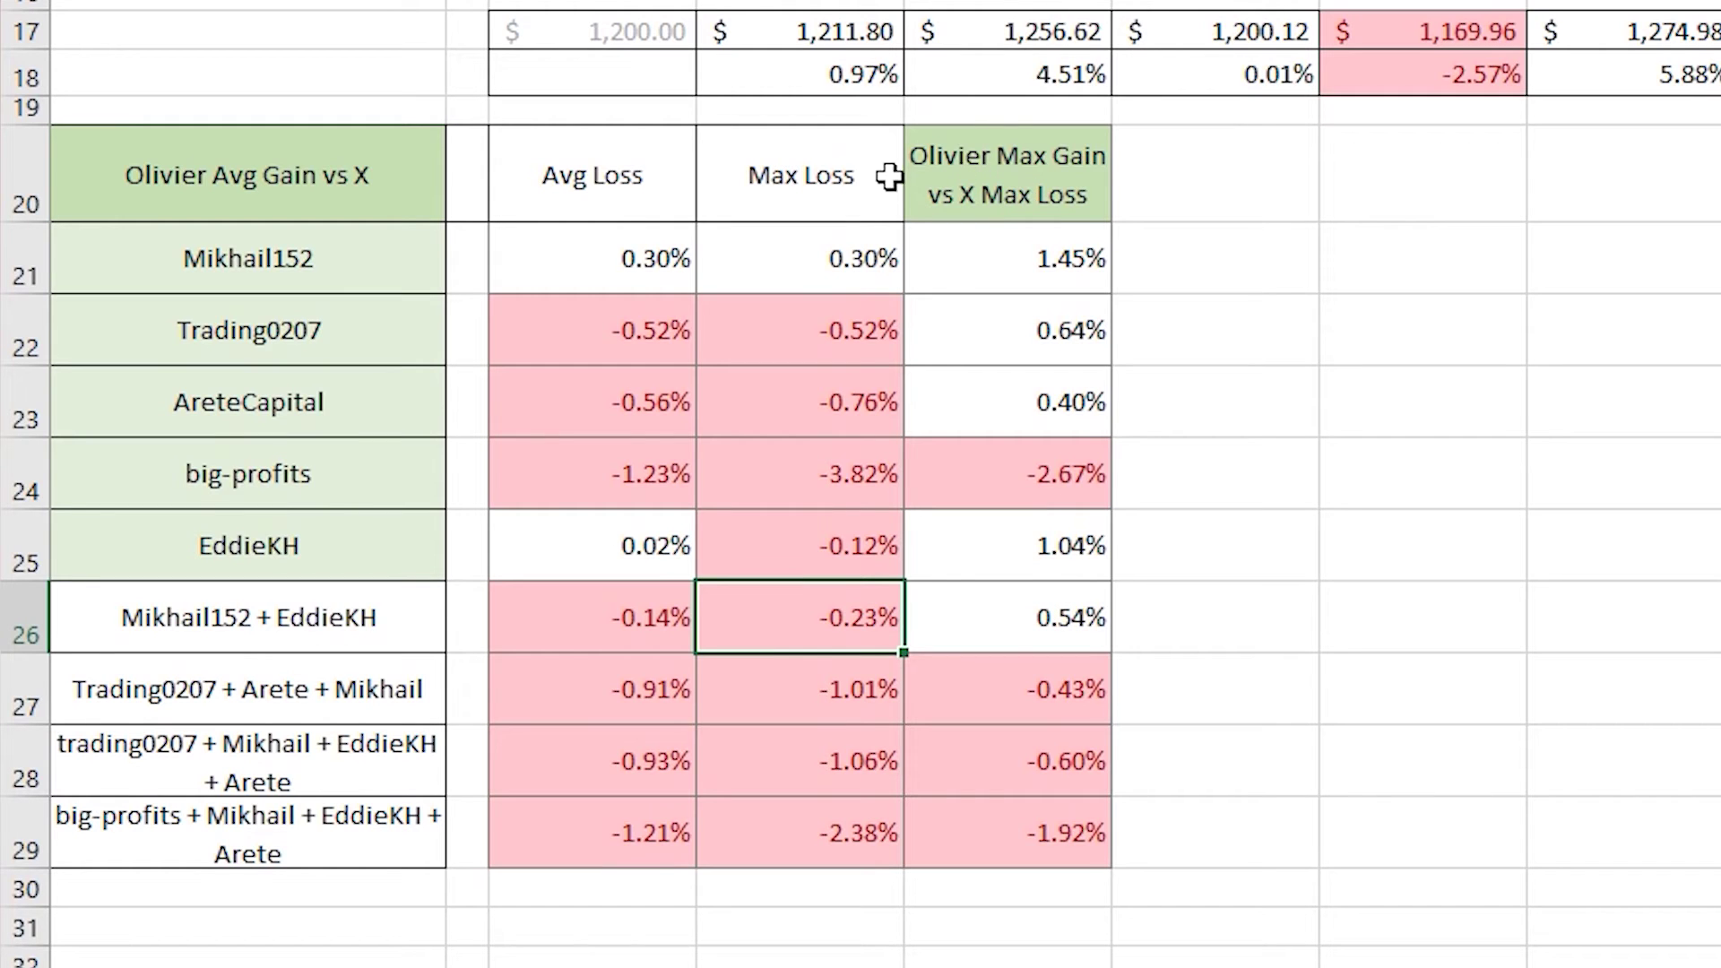
key("Left")
key("Left")
key("Left")
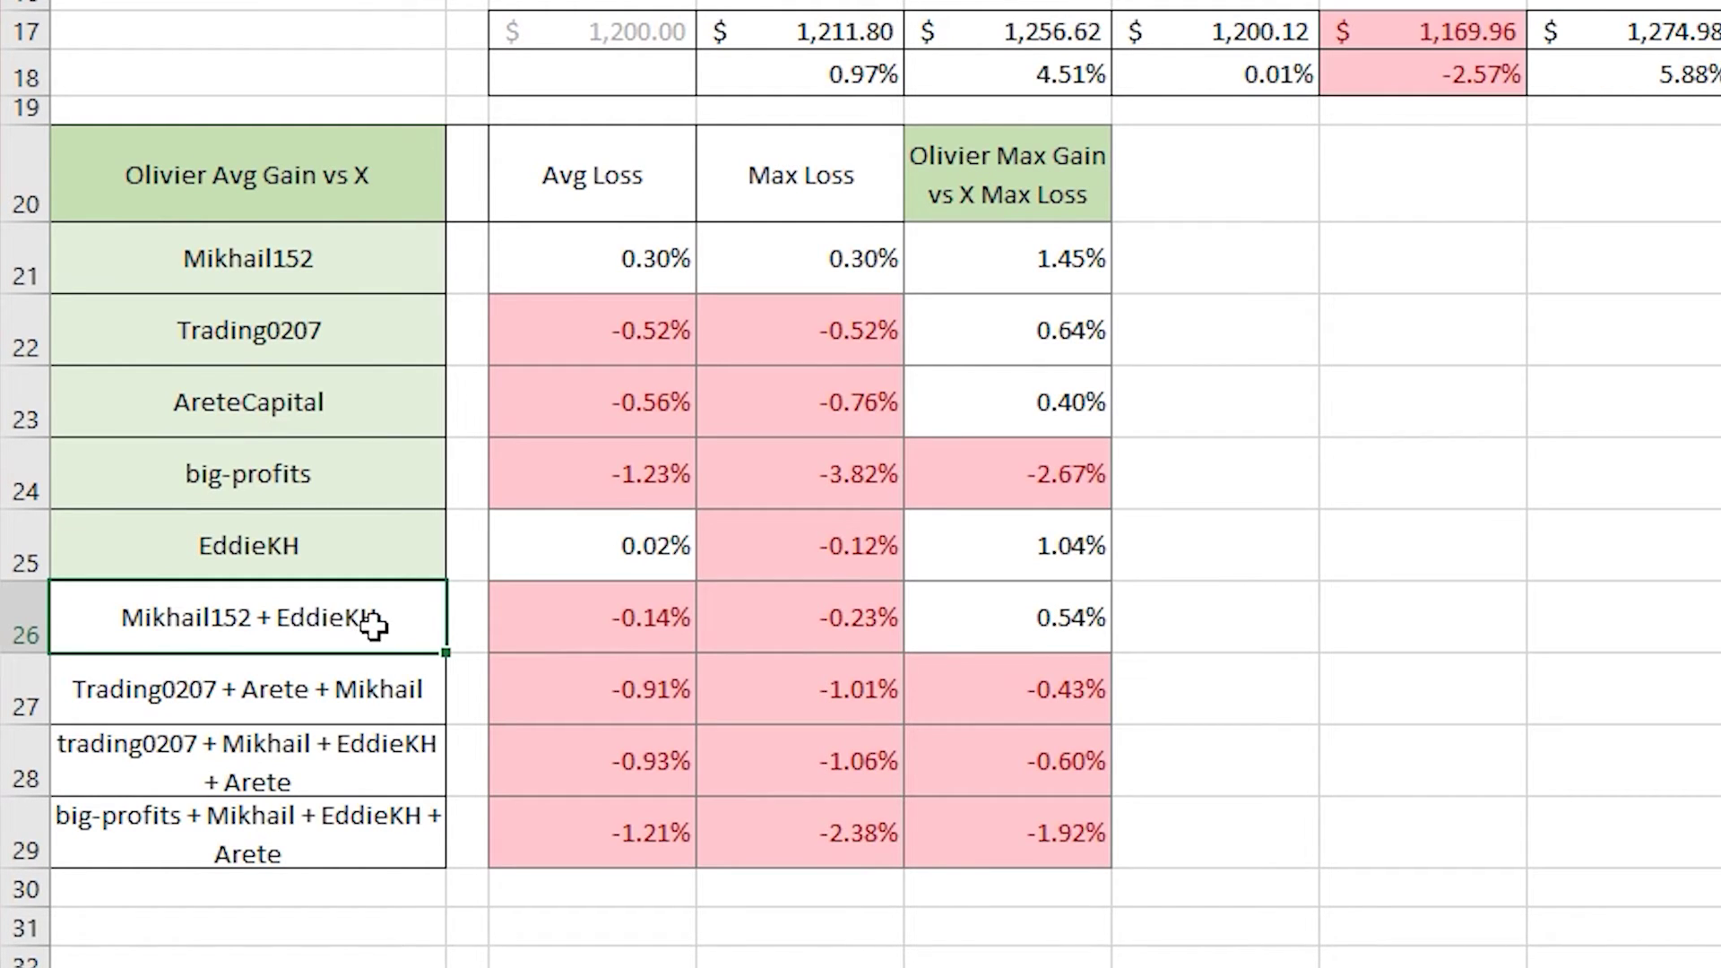
left_click(993, 623)
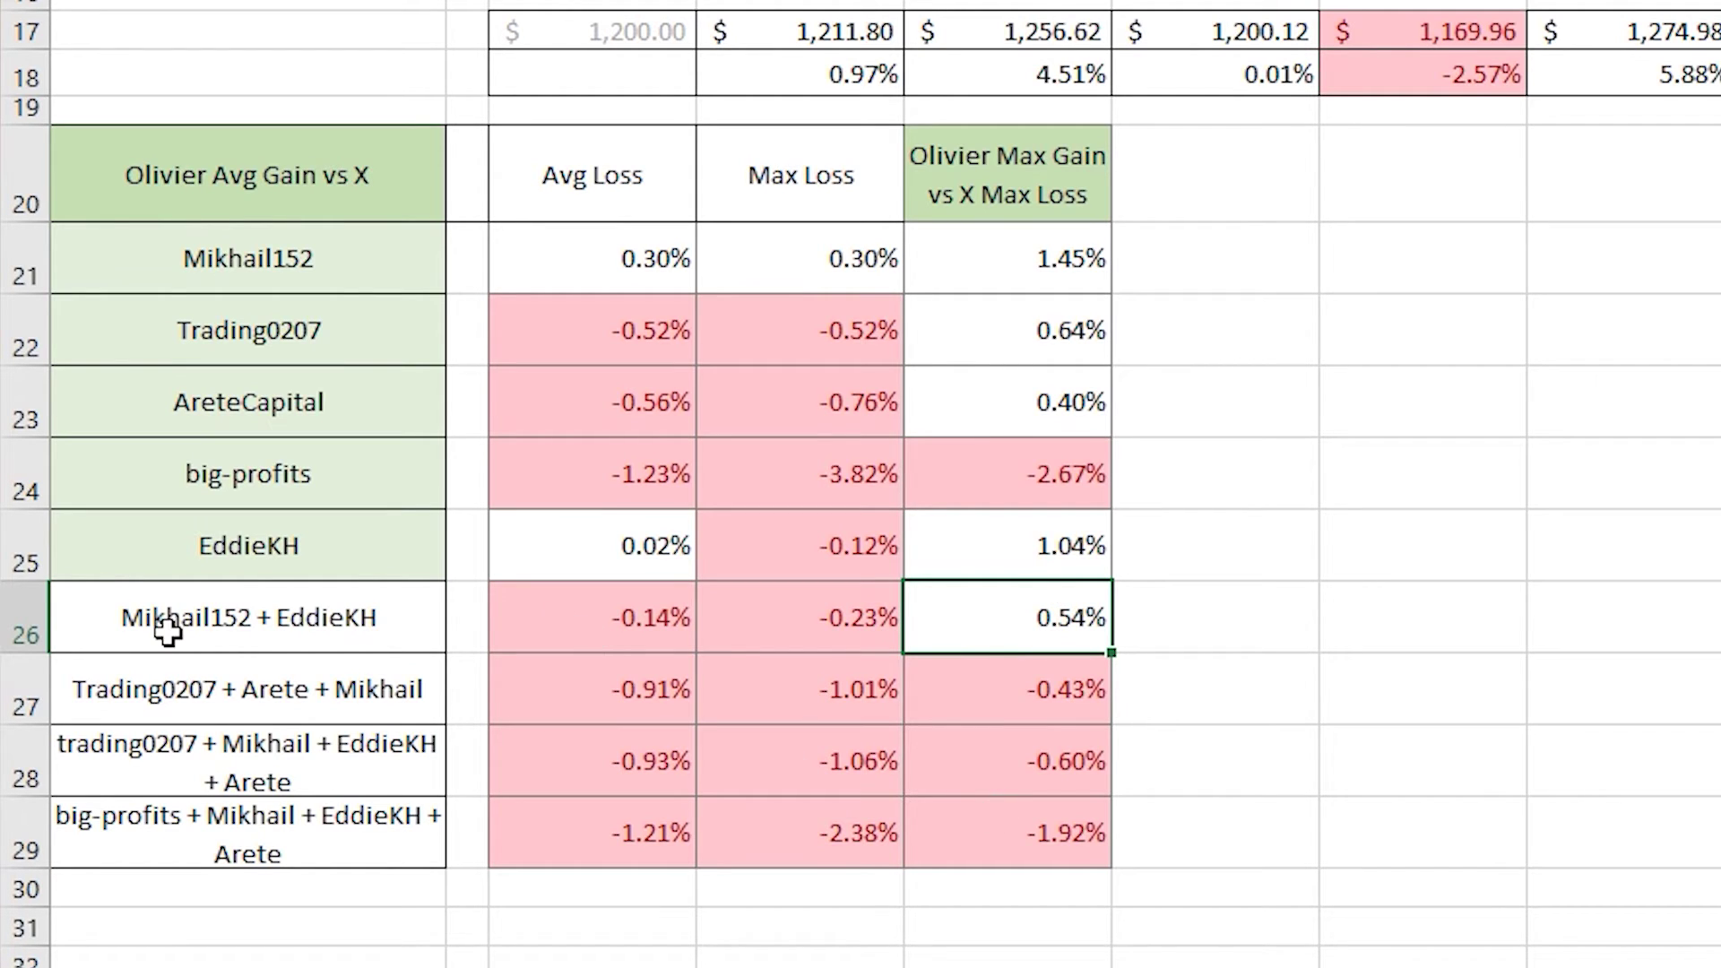
- Examine the percentages in C27:E28 for the three-trader combination in A27 and the four-trader combination in A28
left_click(112, 680)
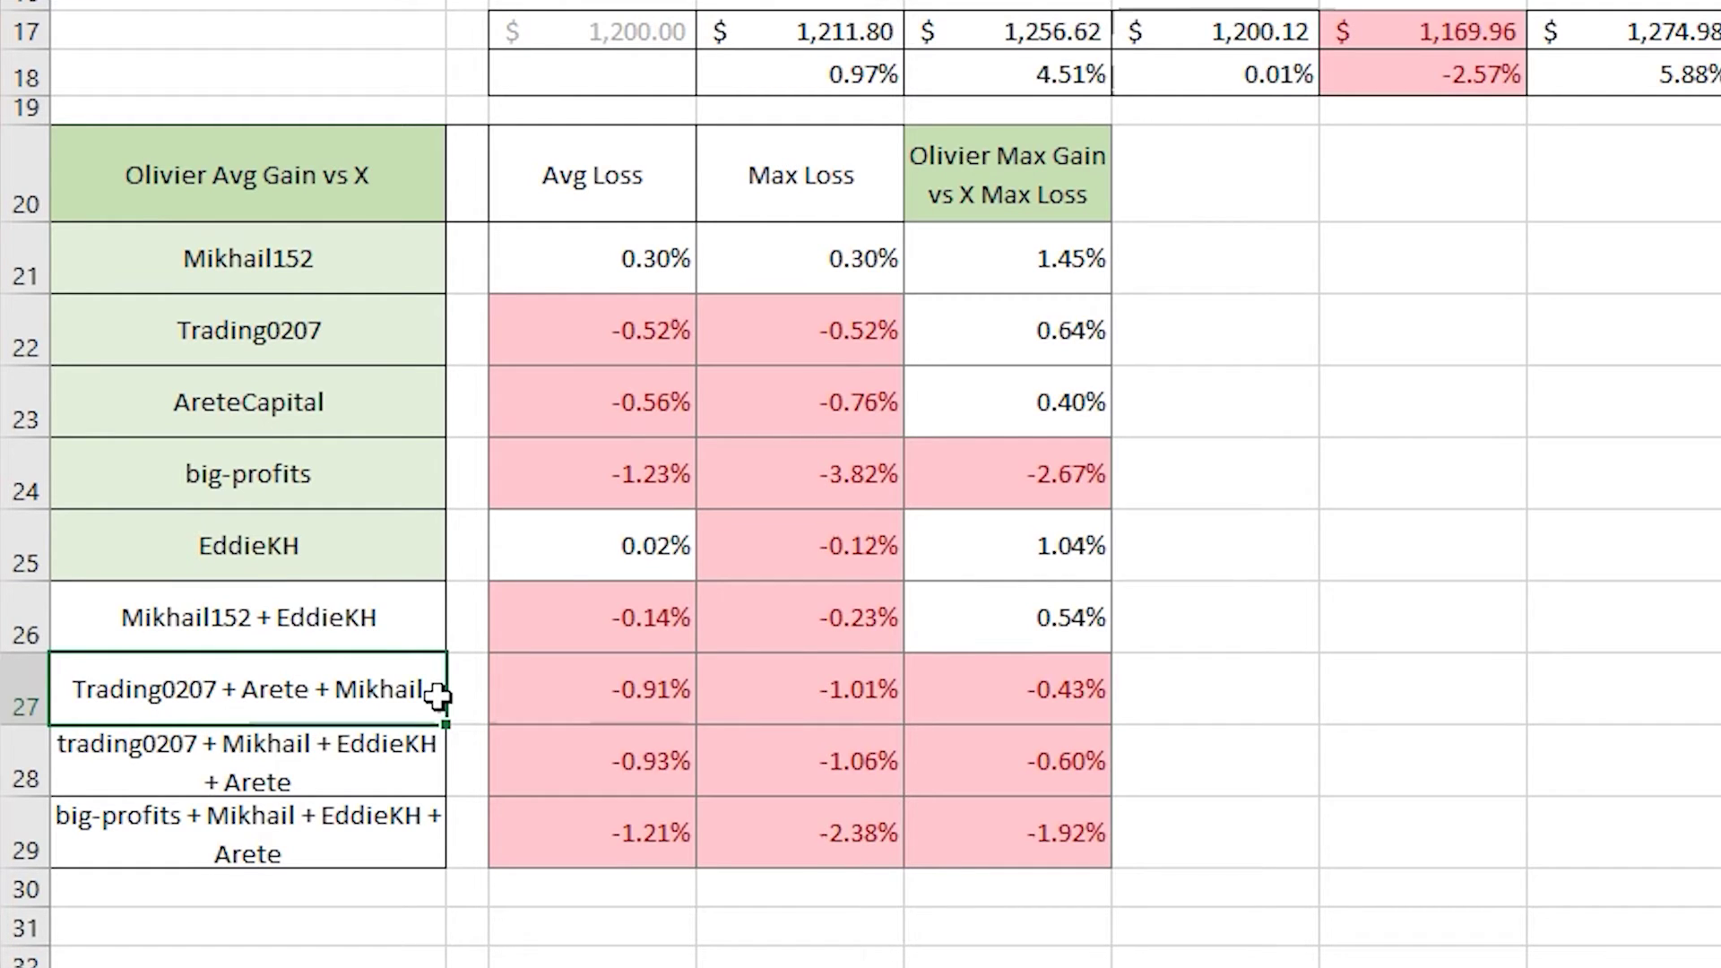
left_click_drag(637, 691, 1036, 677)
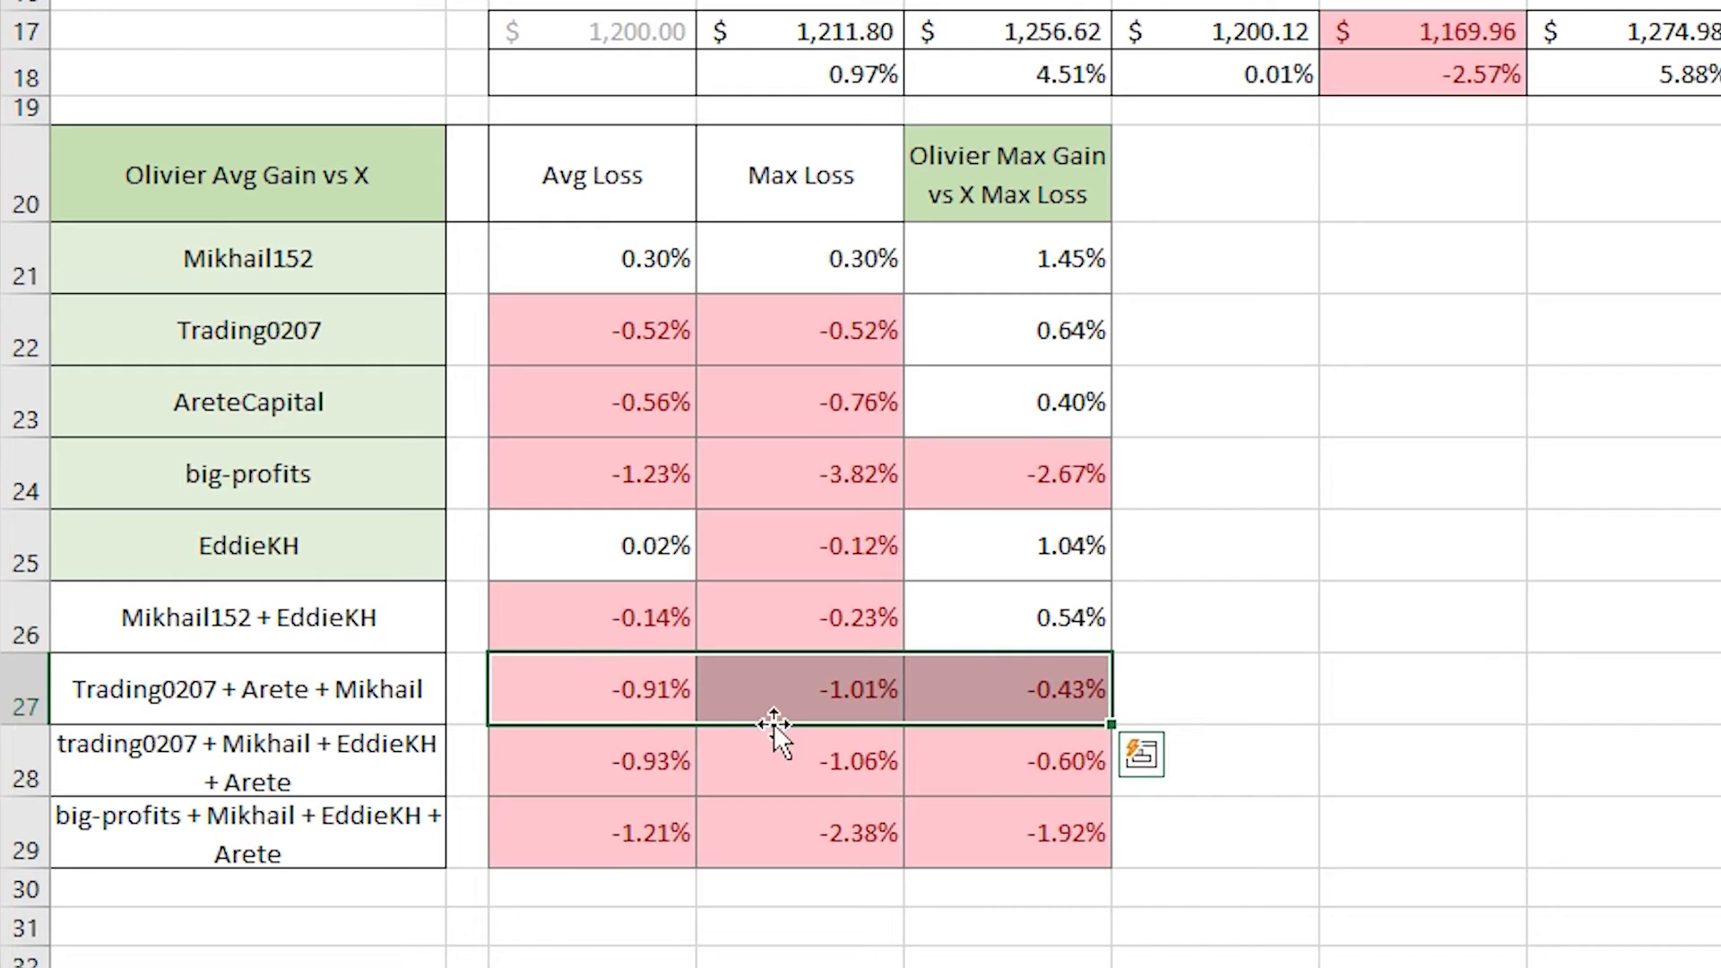
left_click(640, 753)
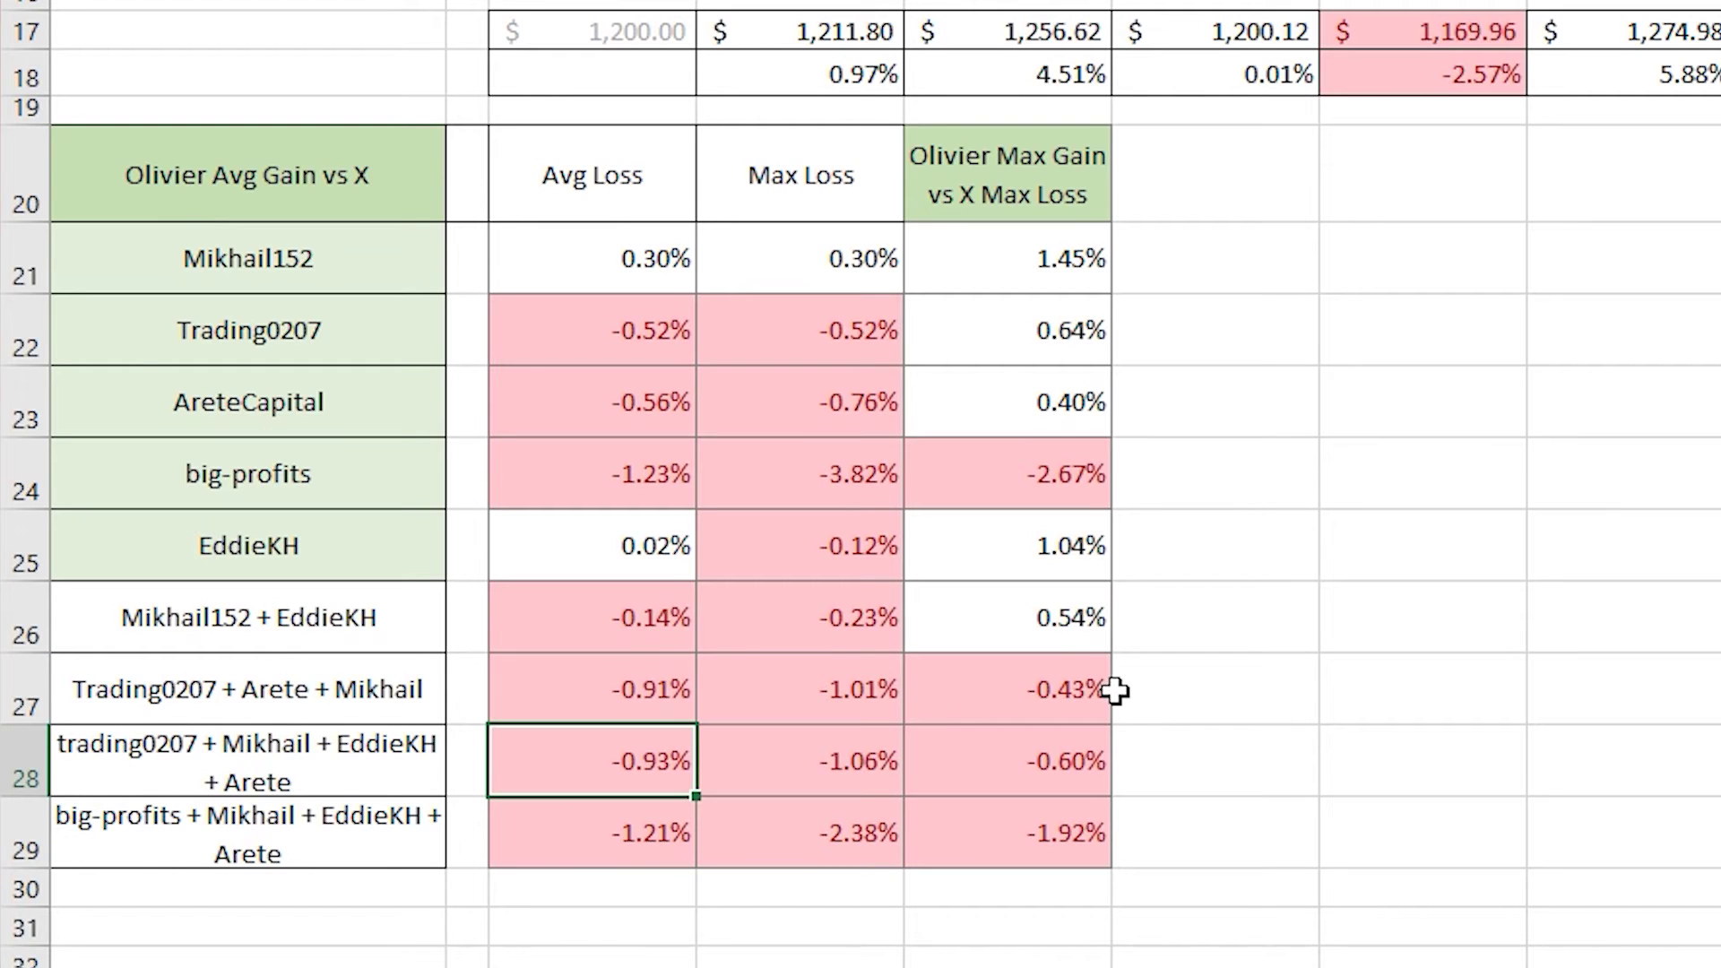
left_click(302, 760)
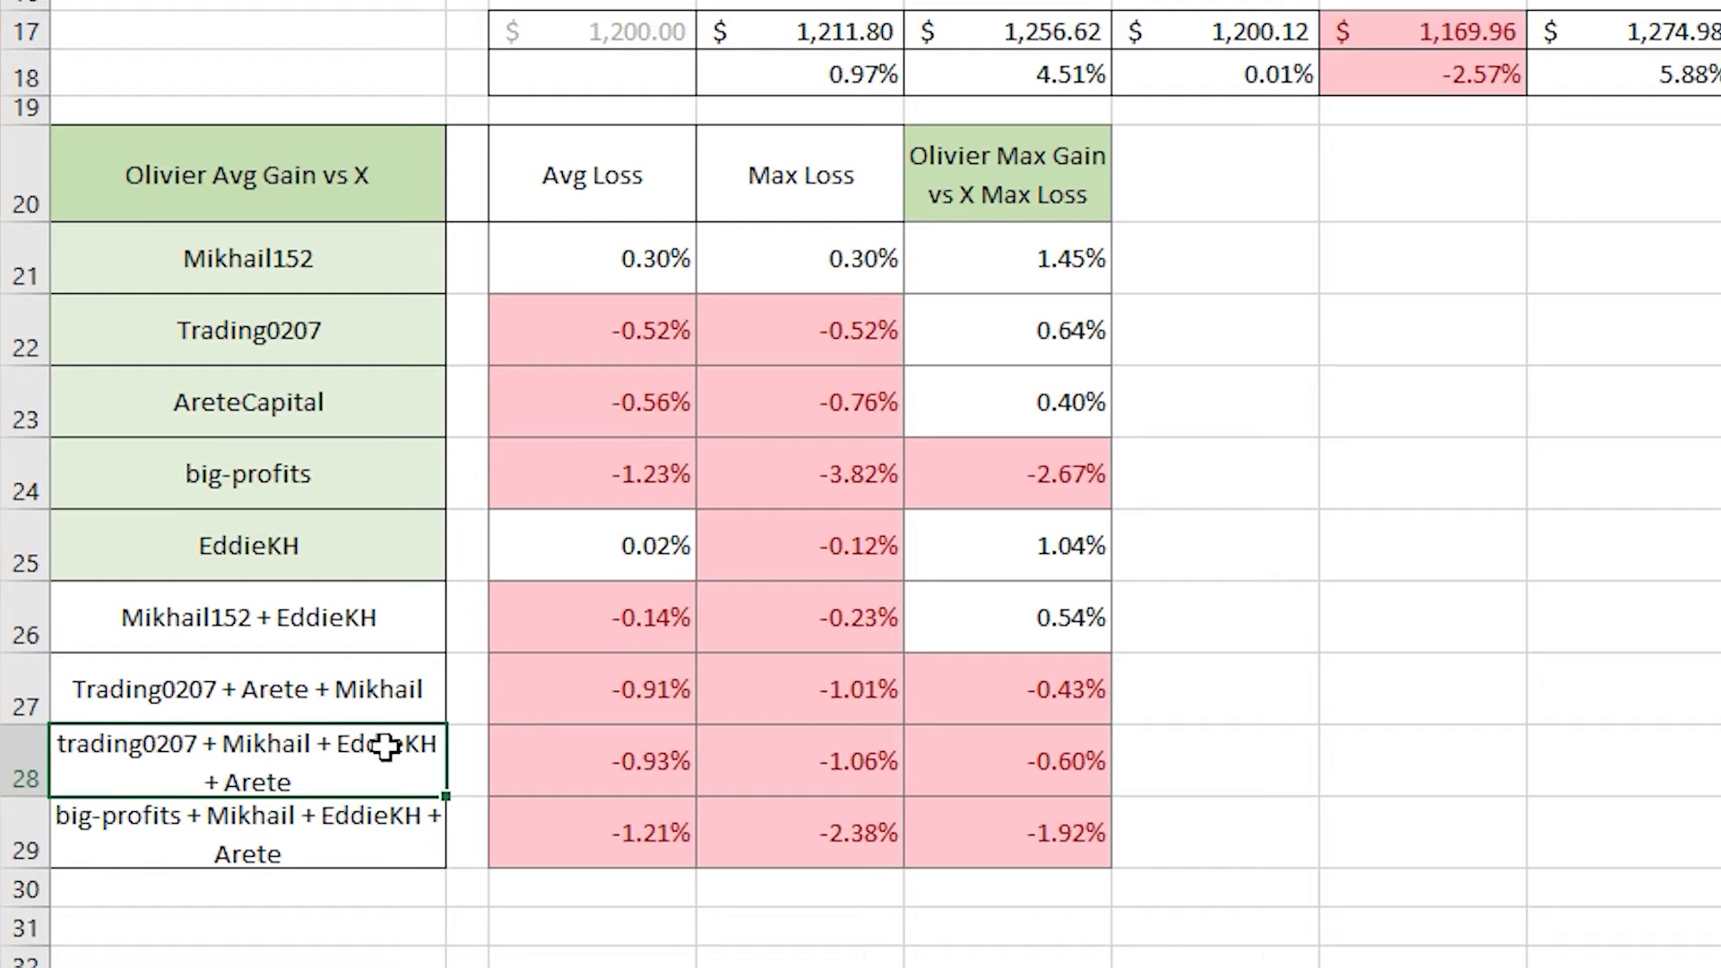
left_click_drag(618, 767, 1141, 769)
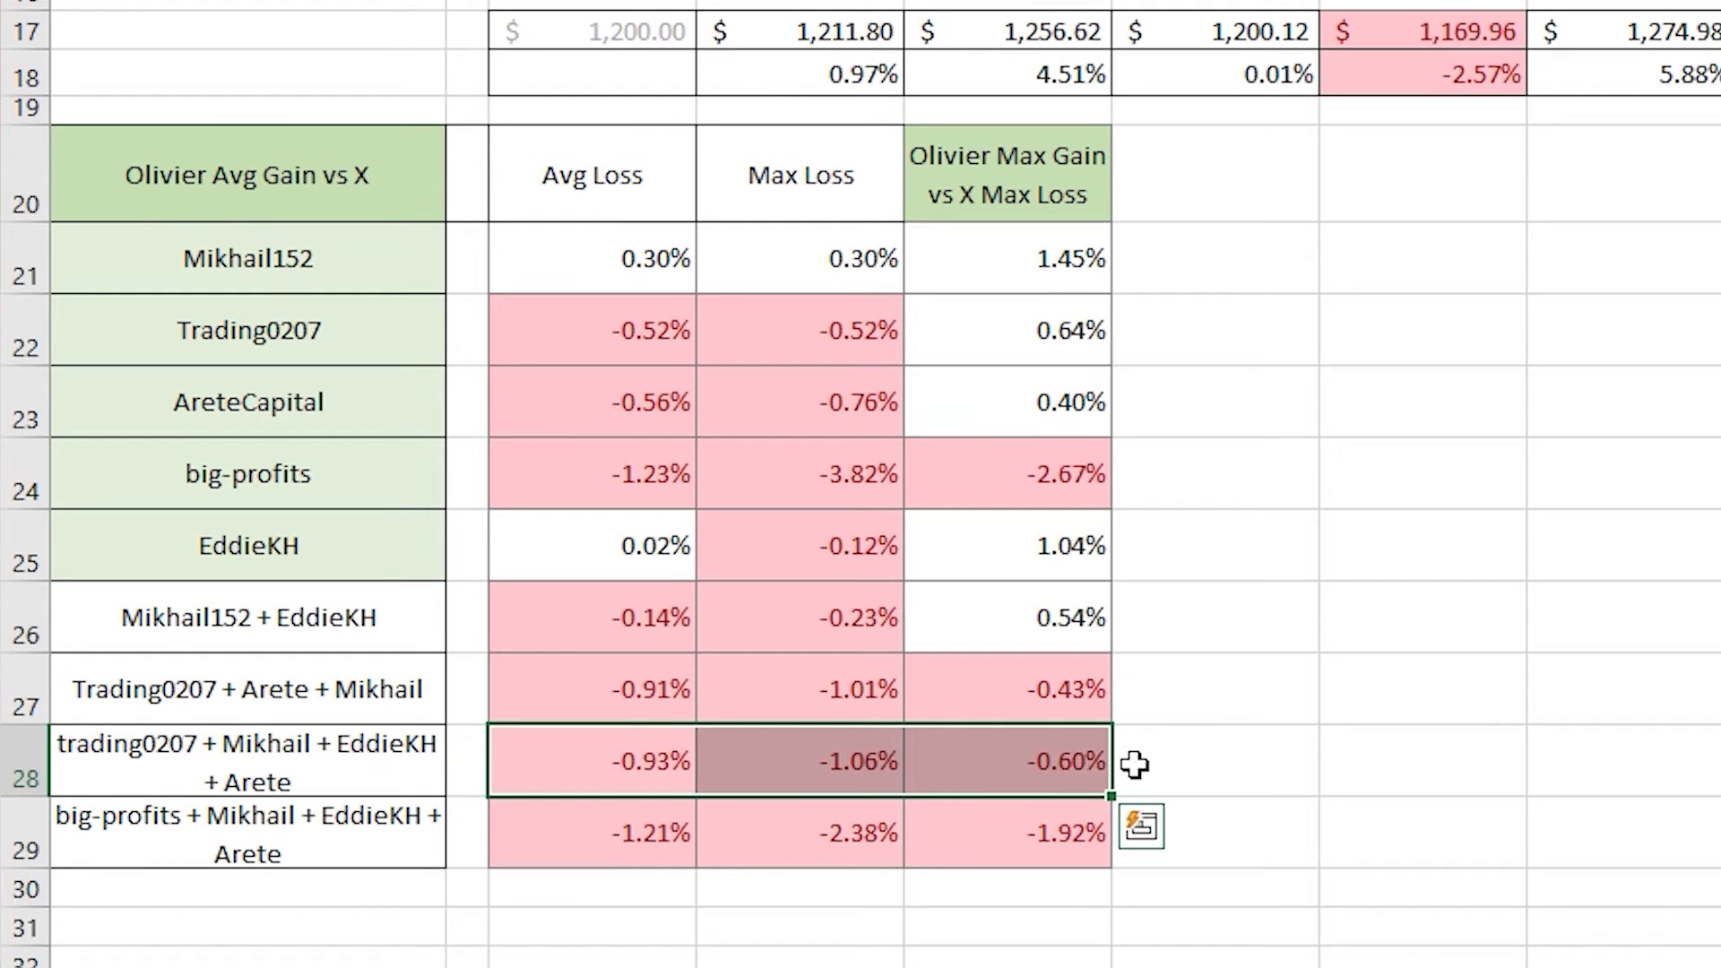
left_click(1141, 769)
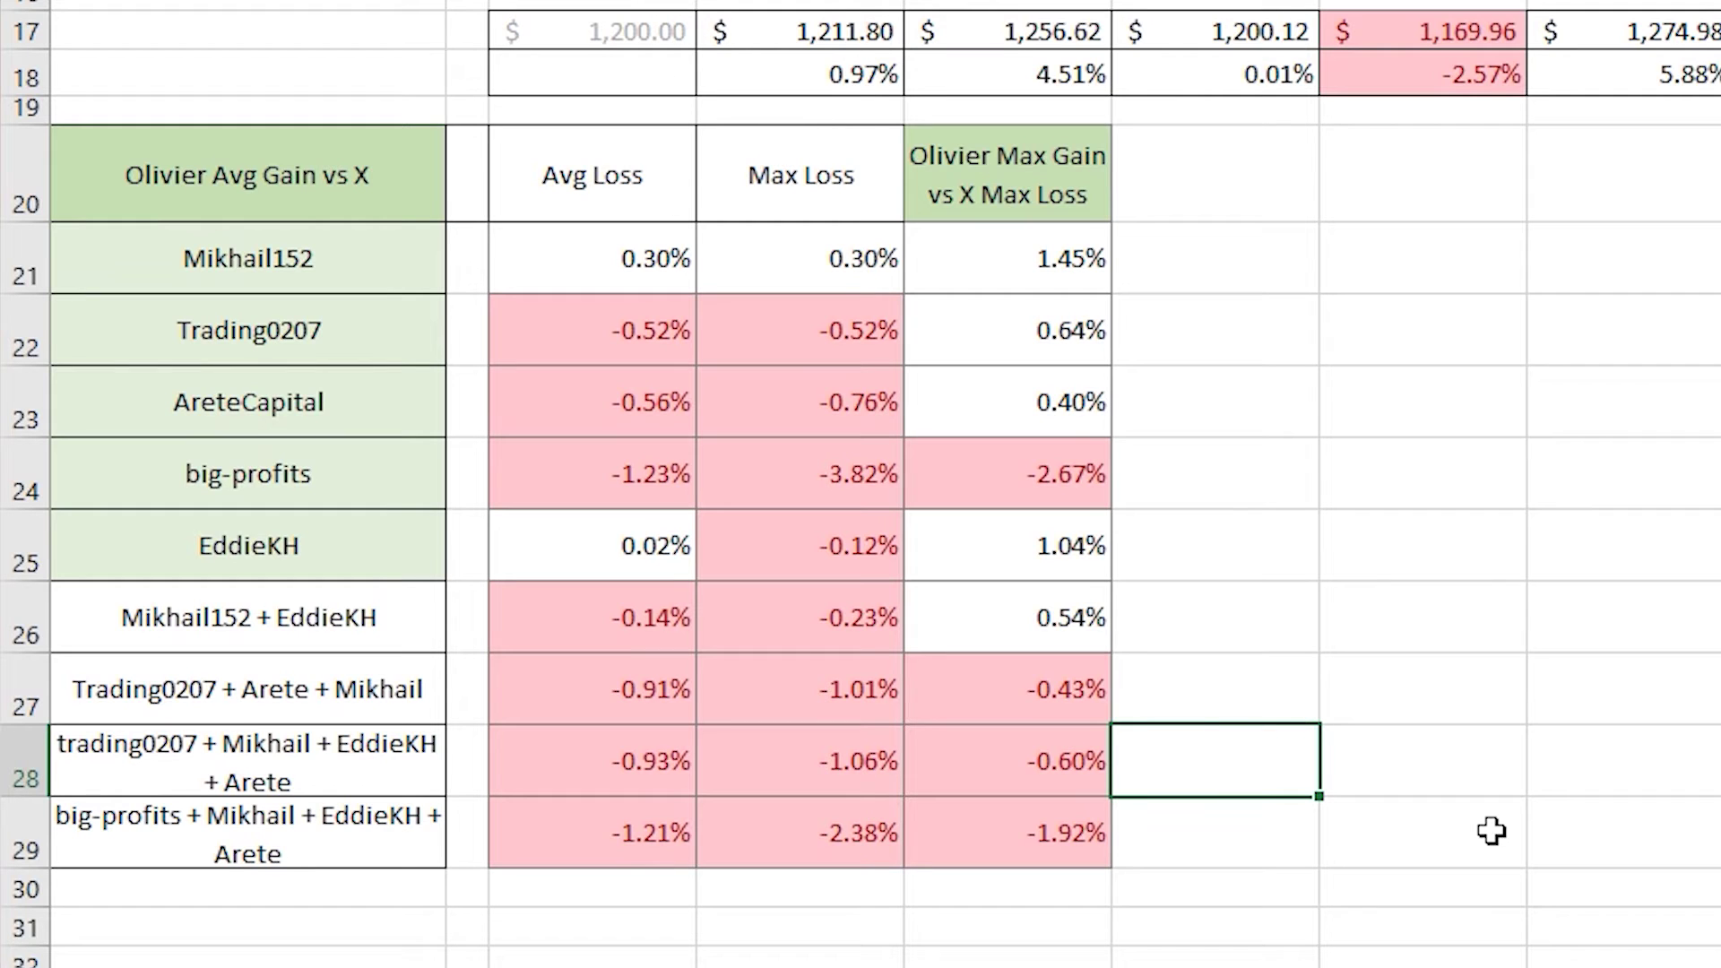
left_click(176, 756)
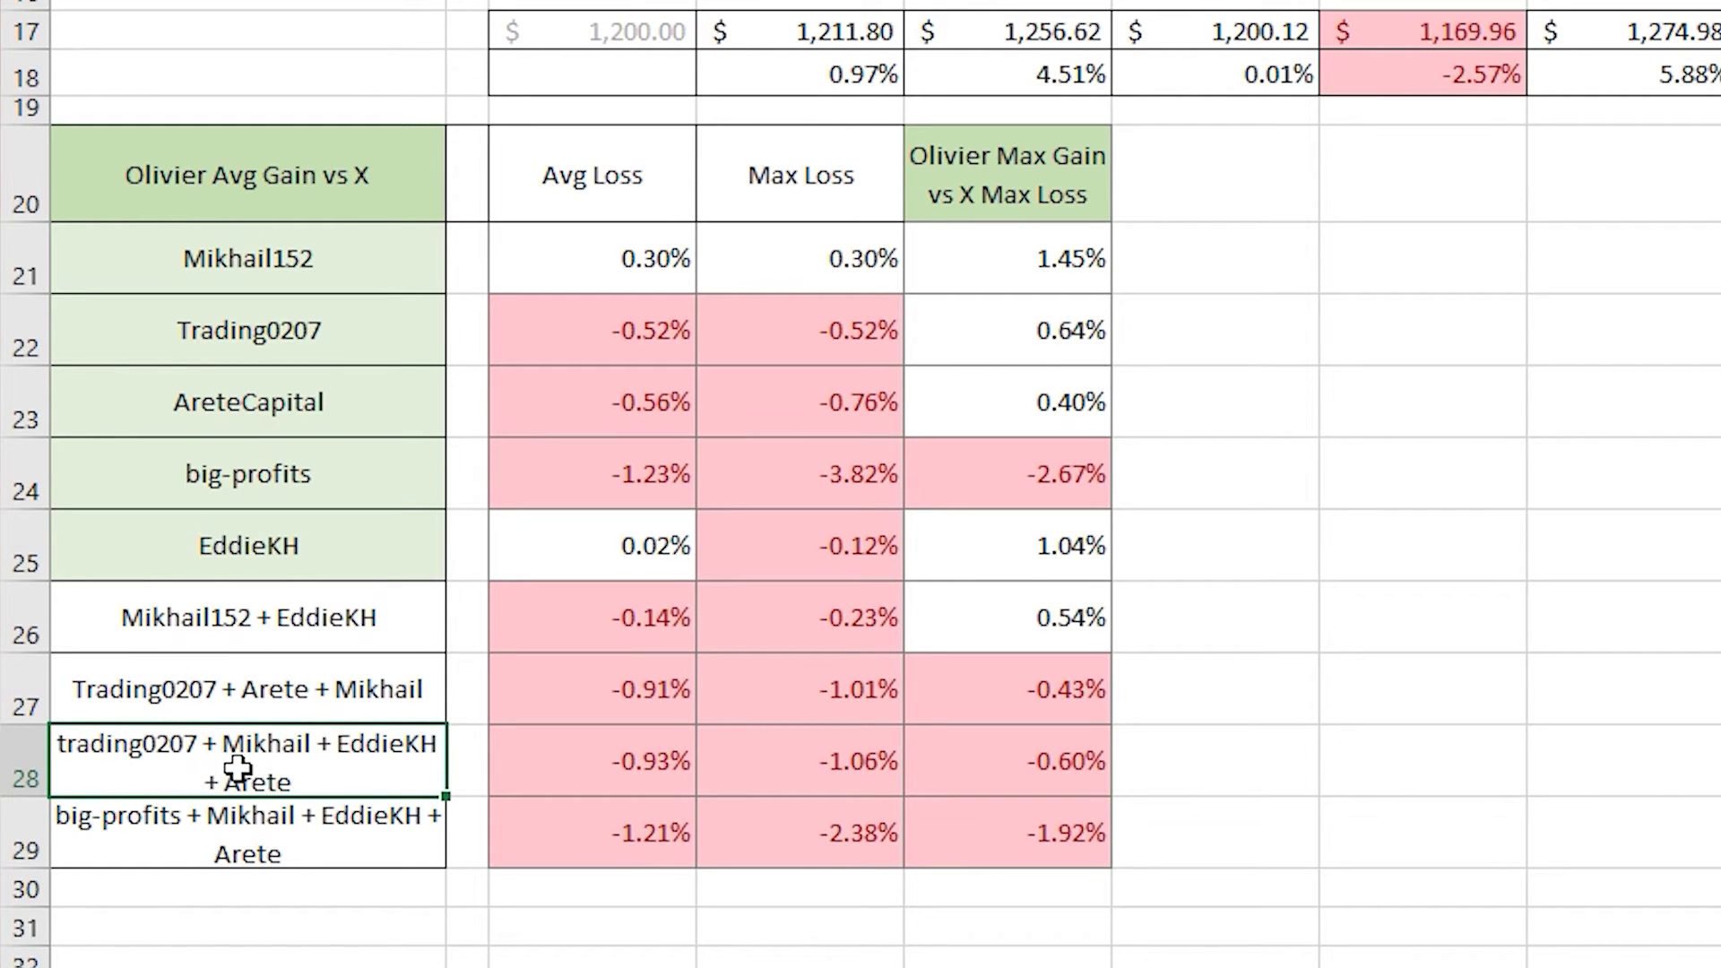
left_click_drag(630, 762, 1011, 782)
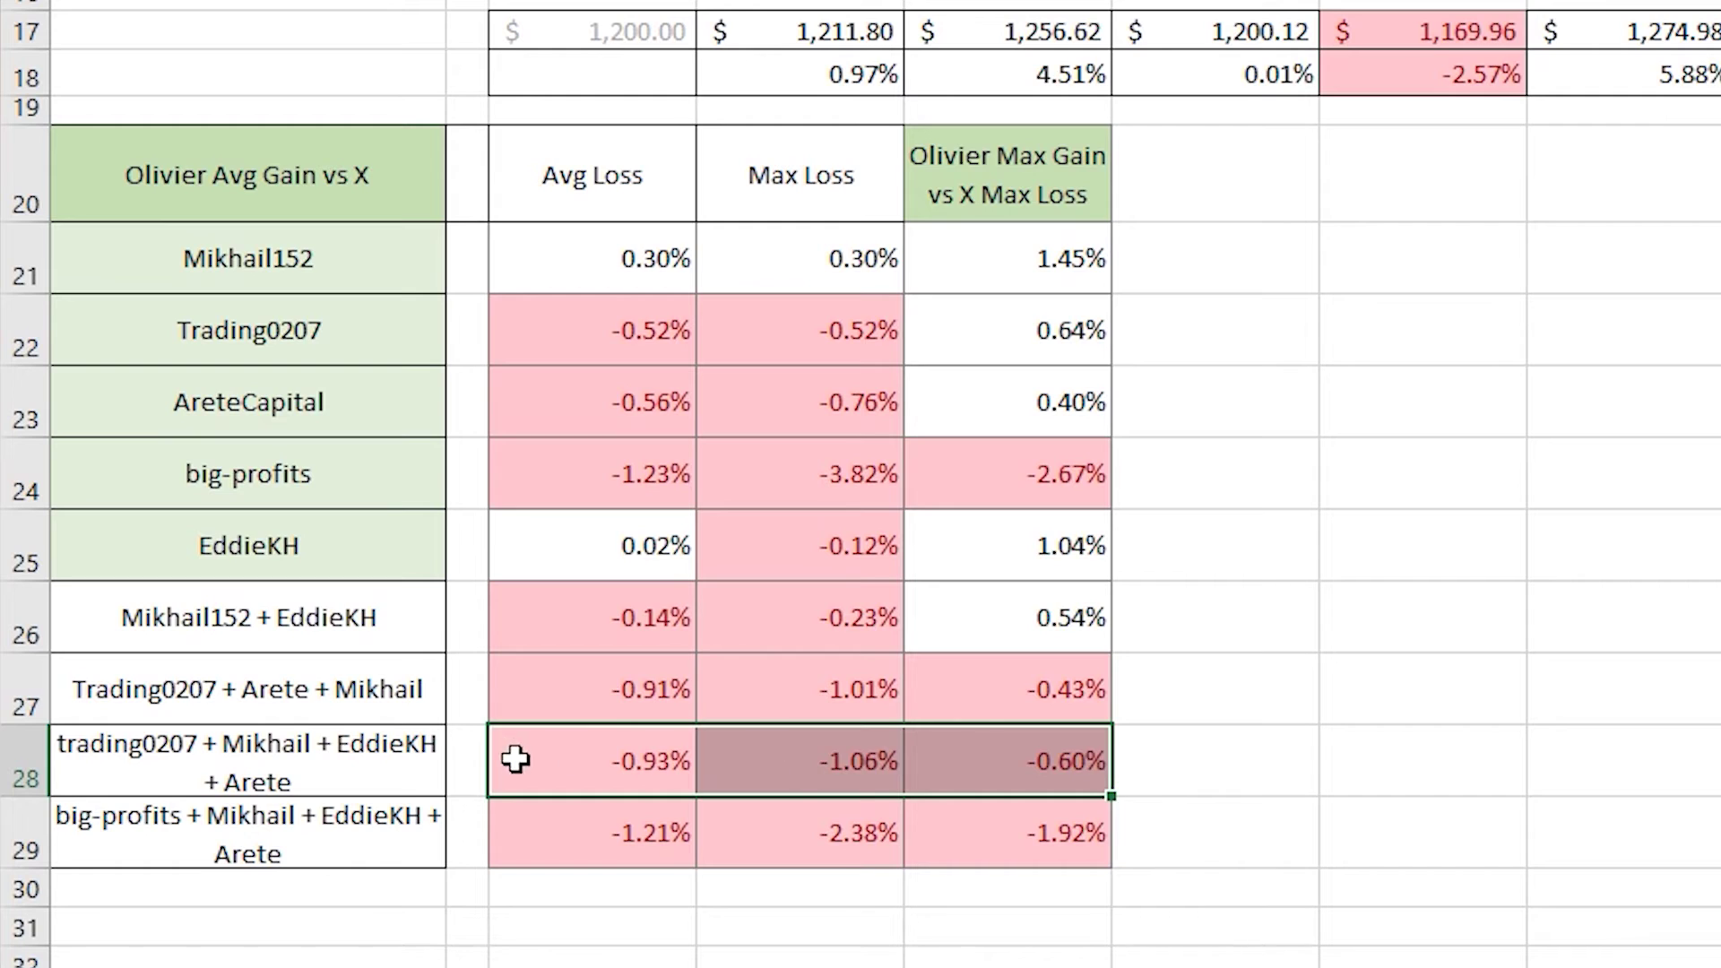
left_click(744, 806)
- Examine the percentages in C29:E29 for the combination that includes big-profits and compare them with C28:E28
left_click(303, 847)
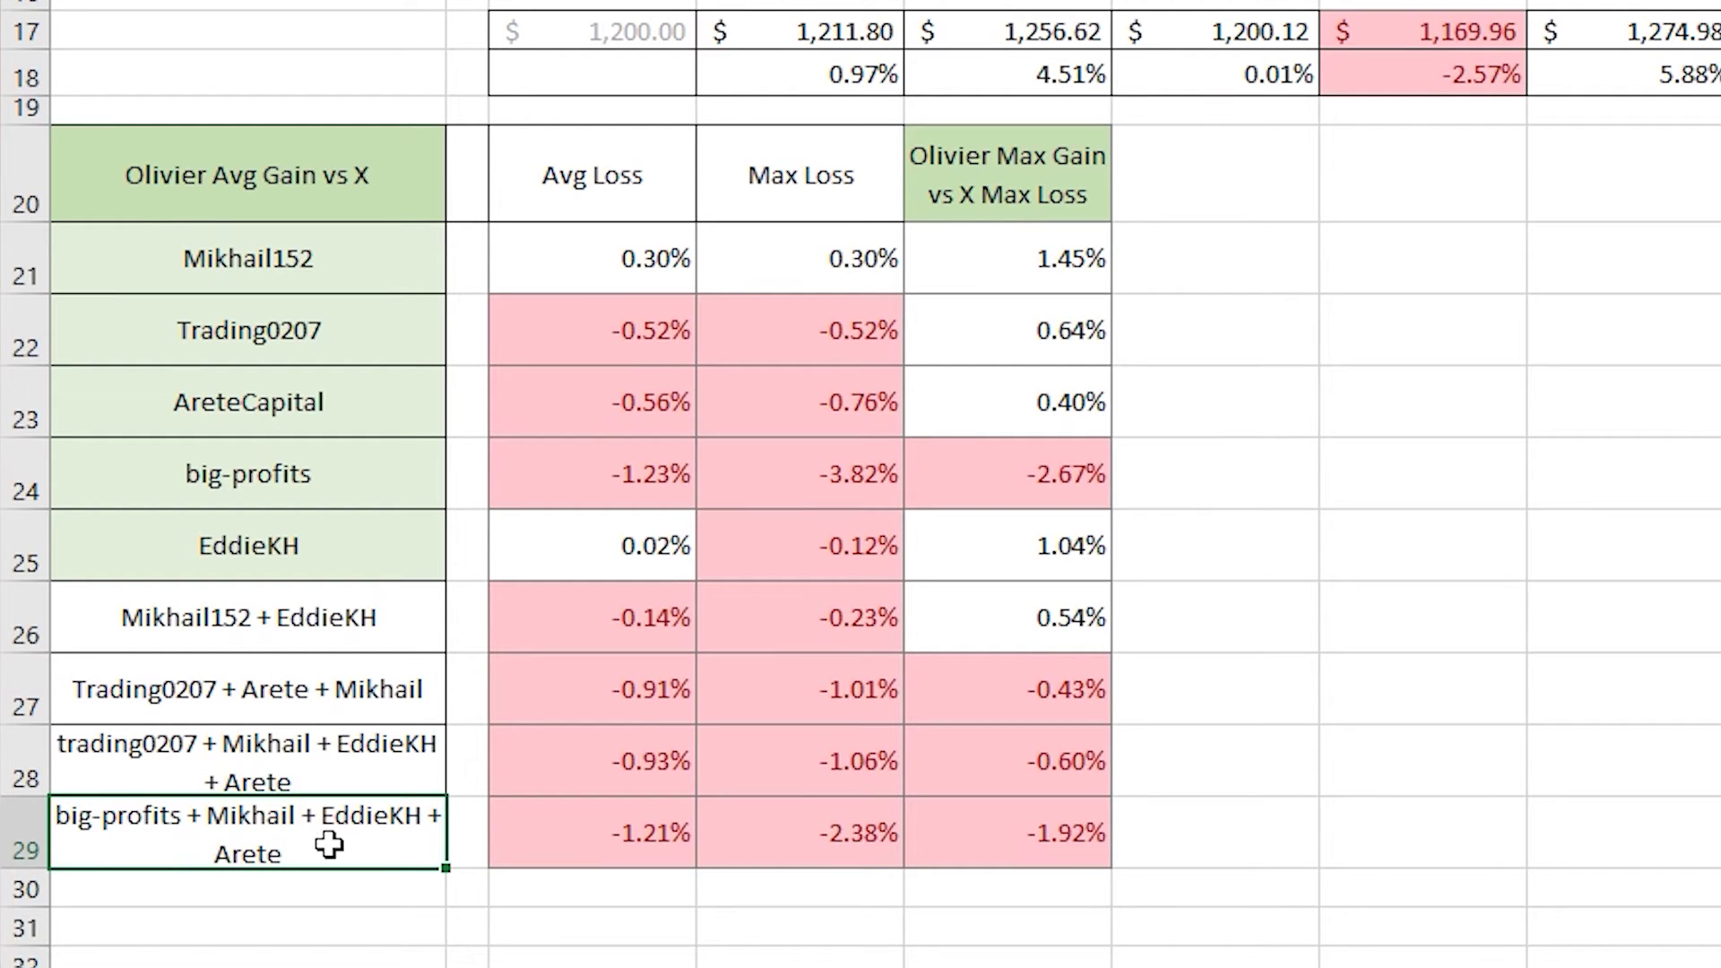
left_click(594, 840)
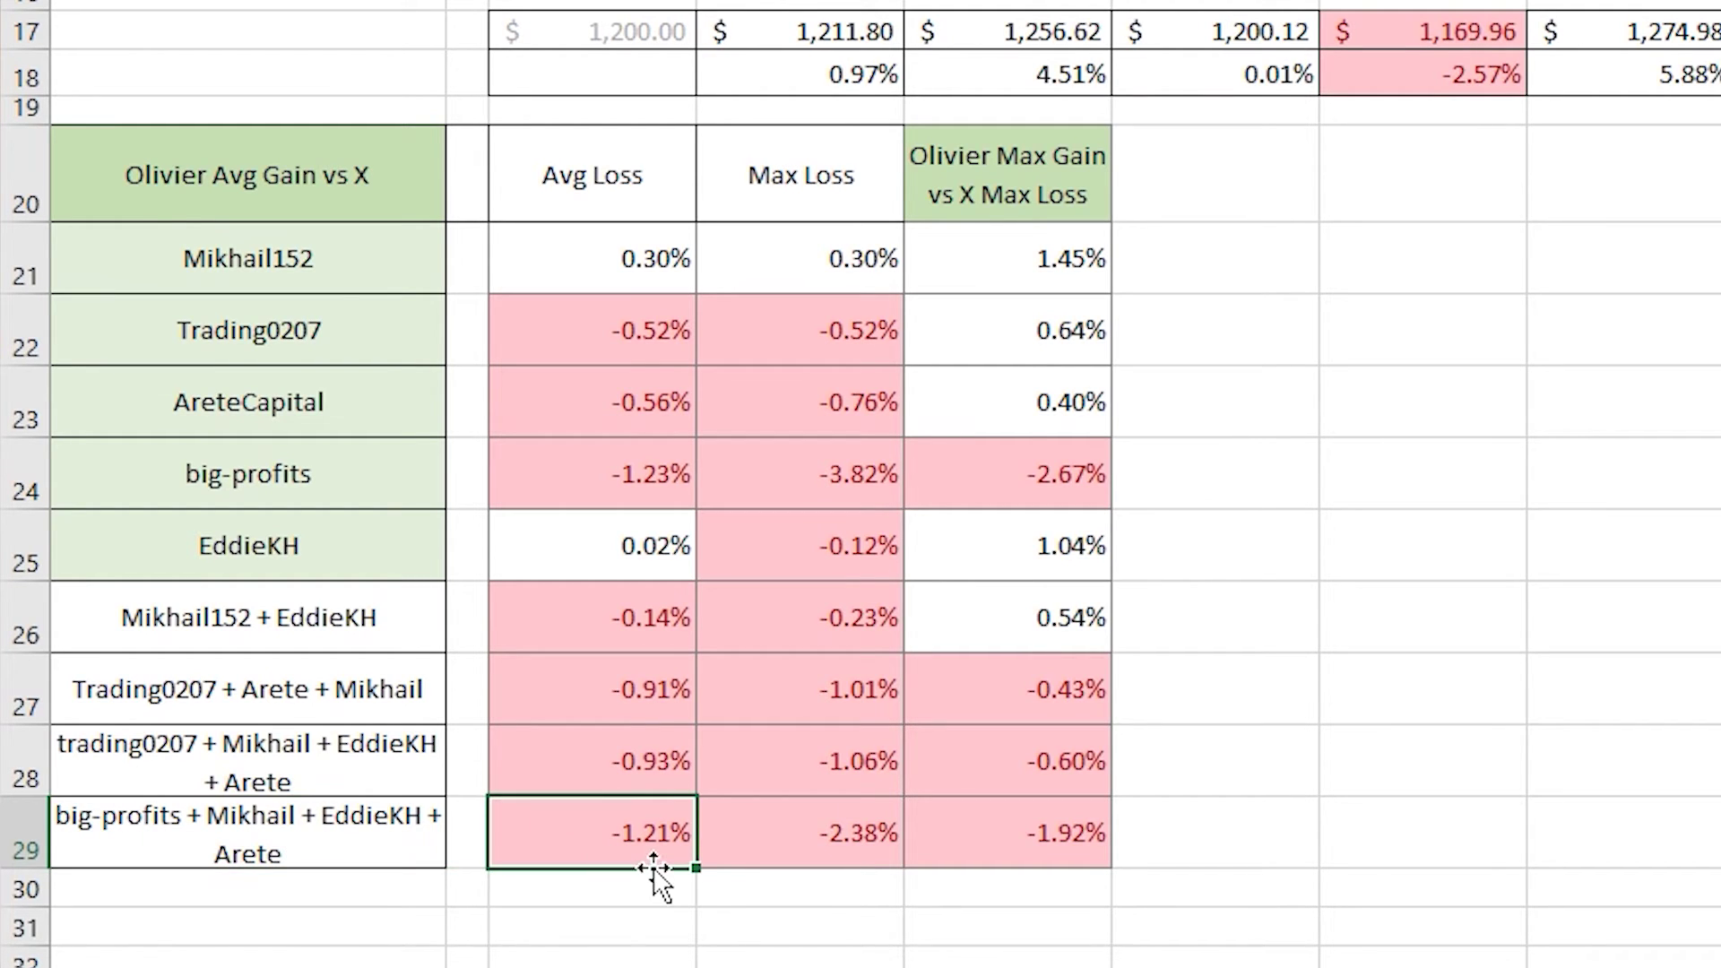
left_click(793, 860)
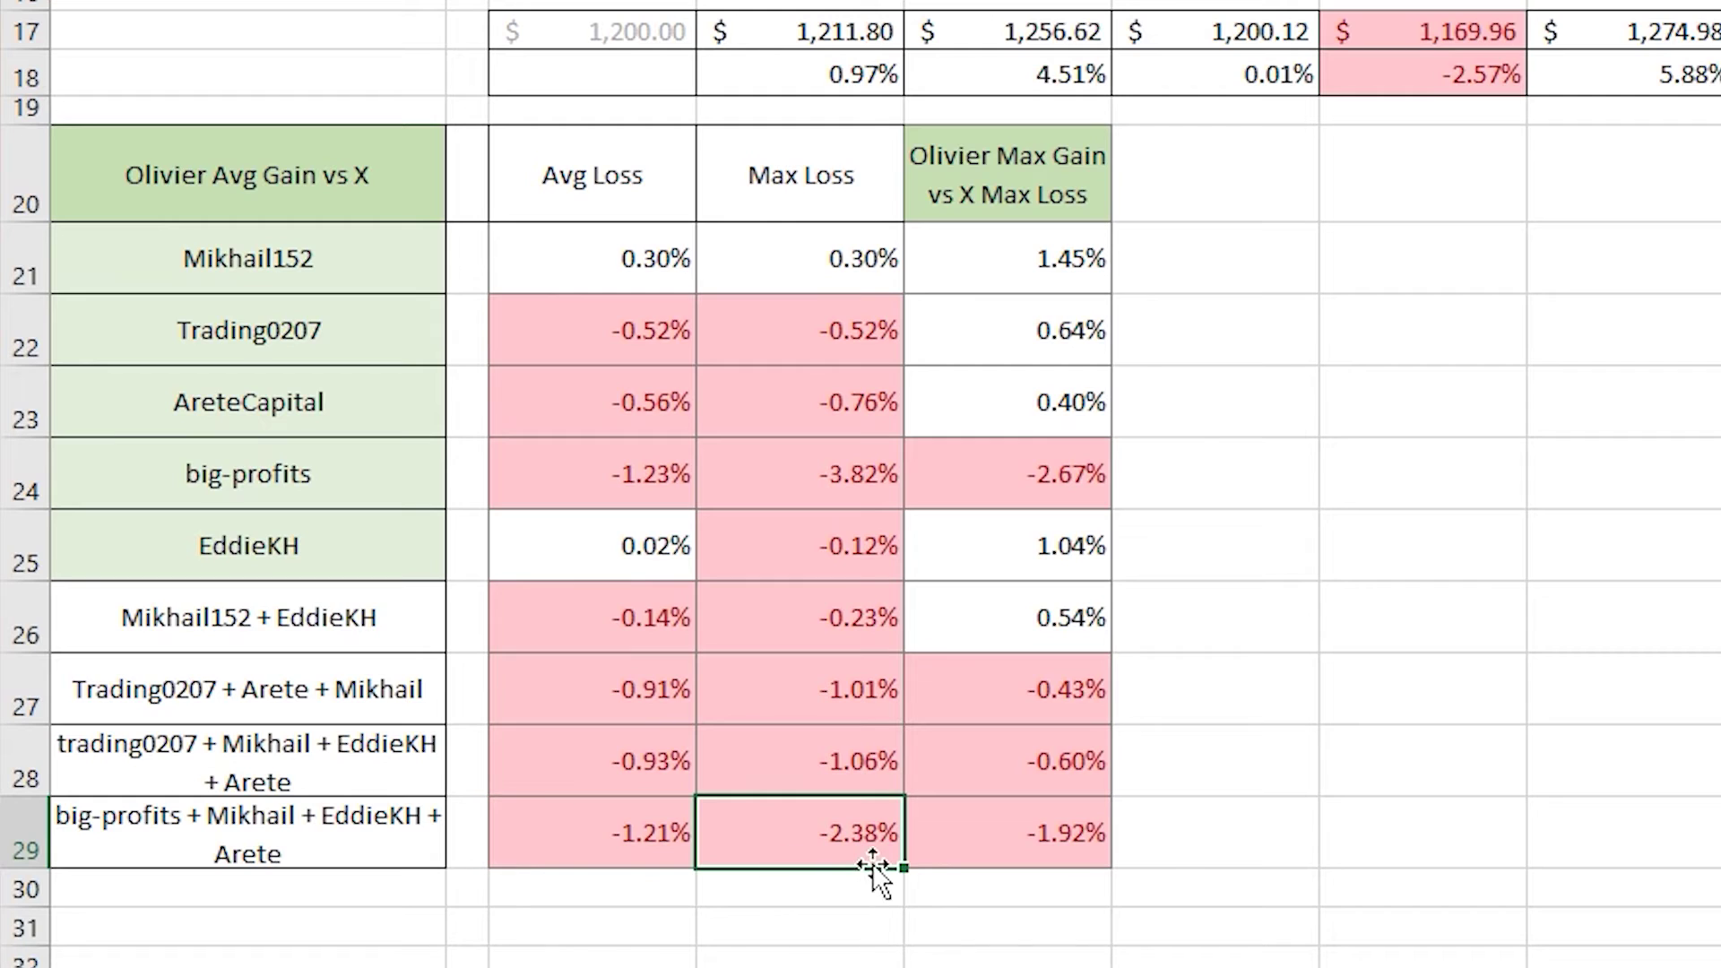
left_click(1084, 866)
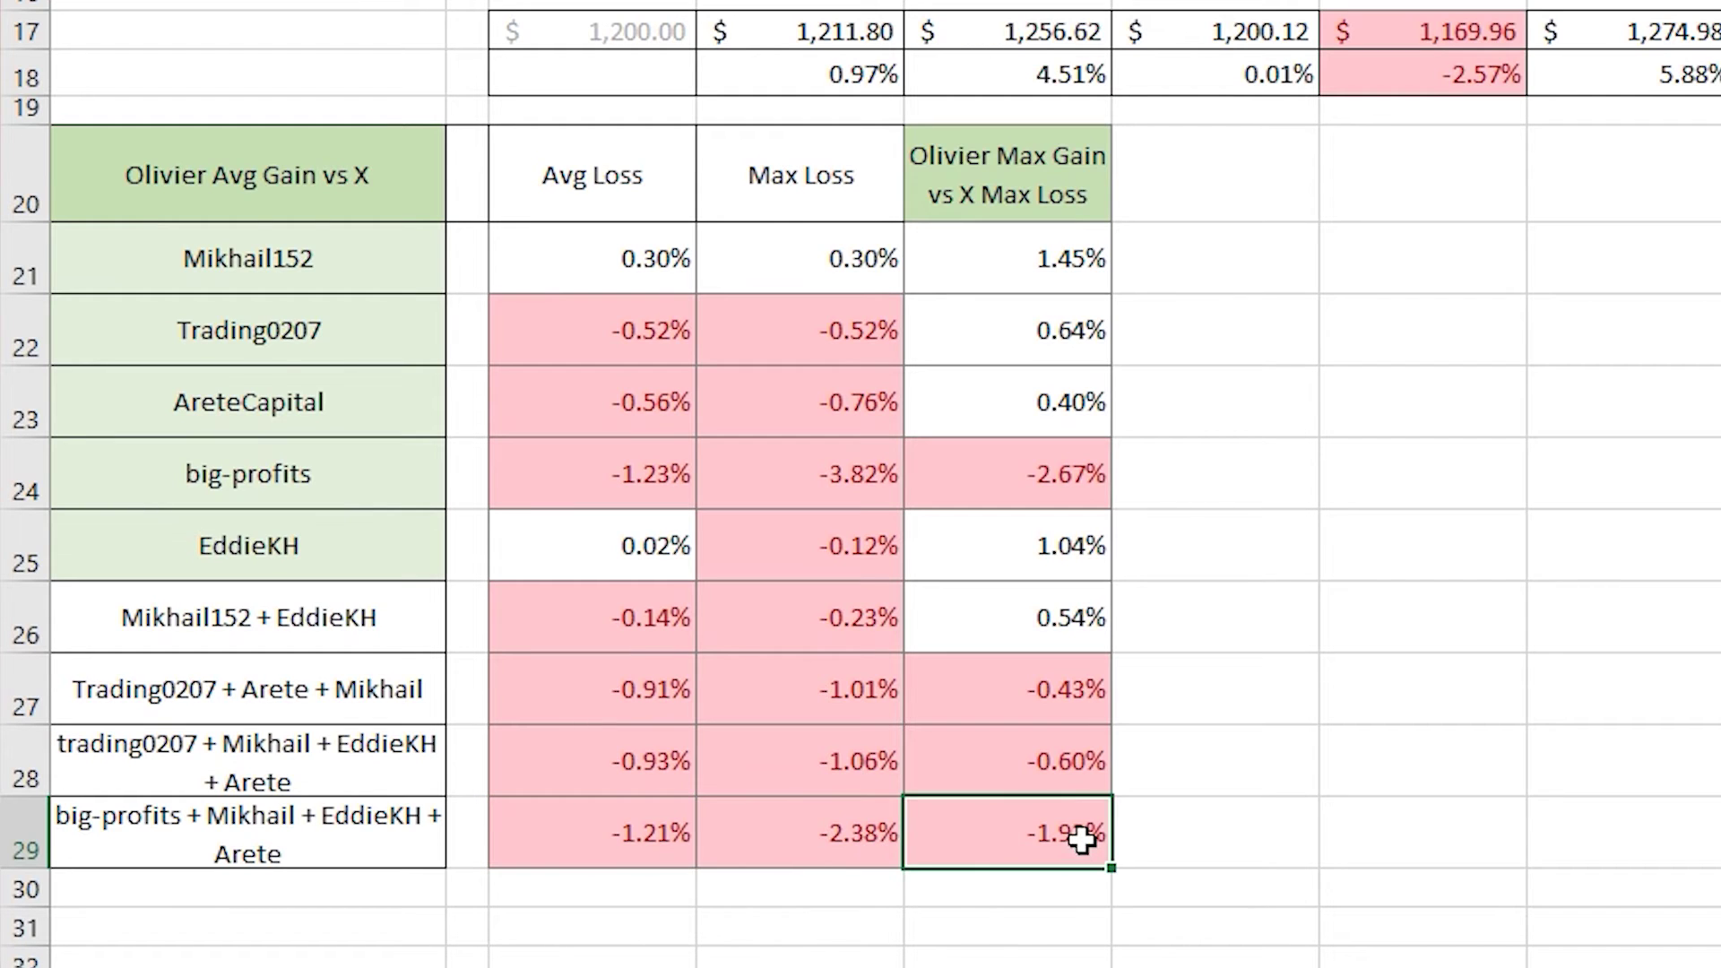
left_click_drag(637, 842, 932, 858)
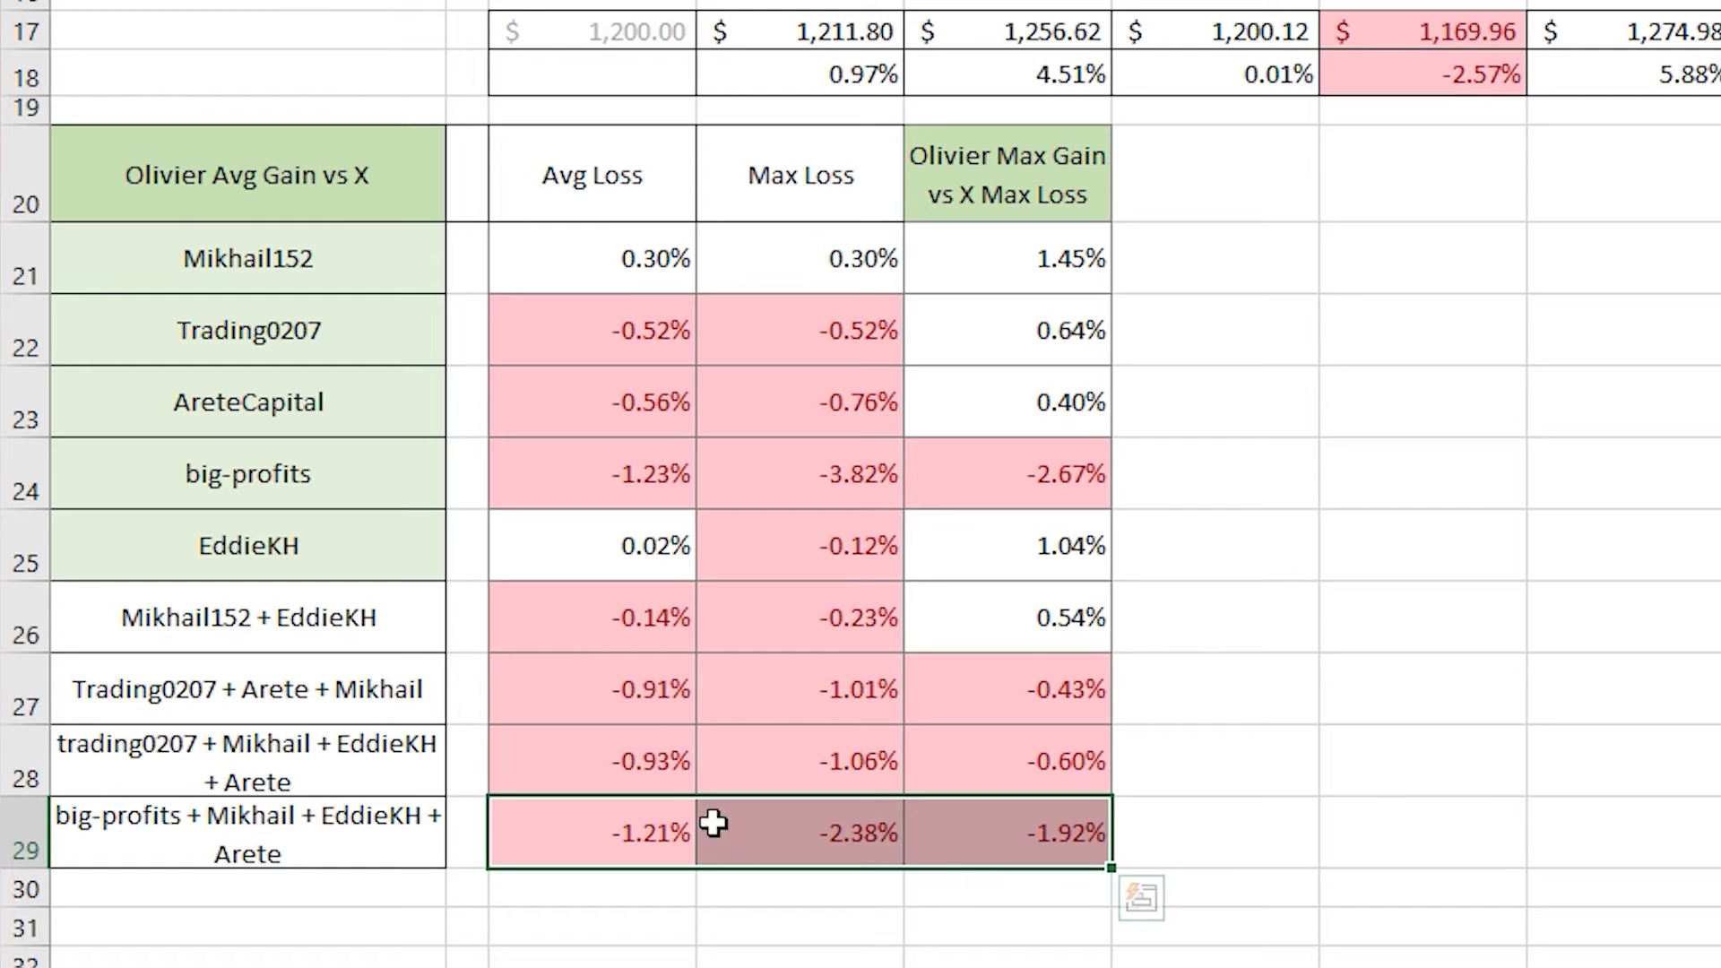
left_click_drag(648, 763, 1028, 773)
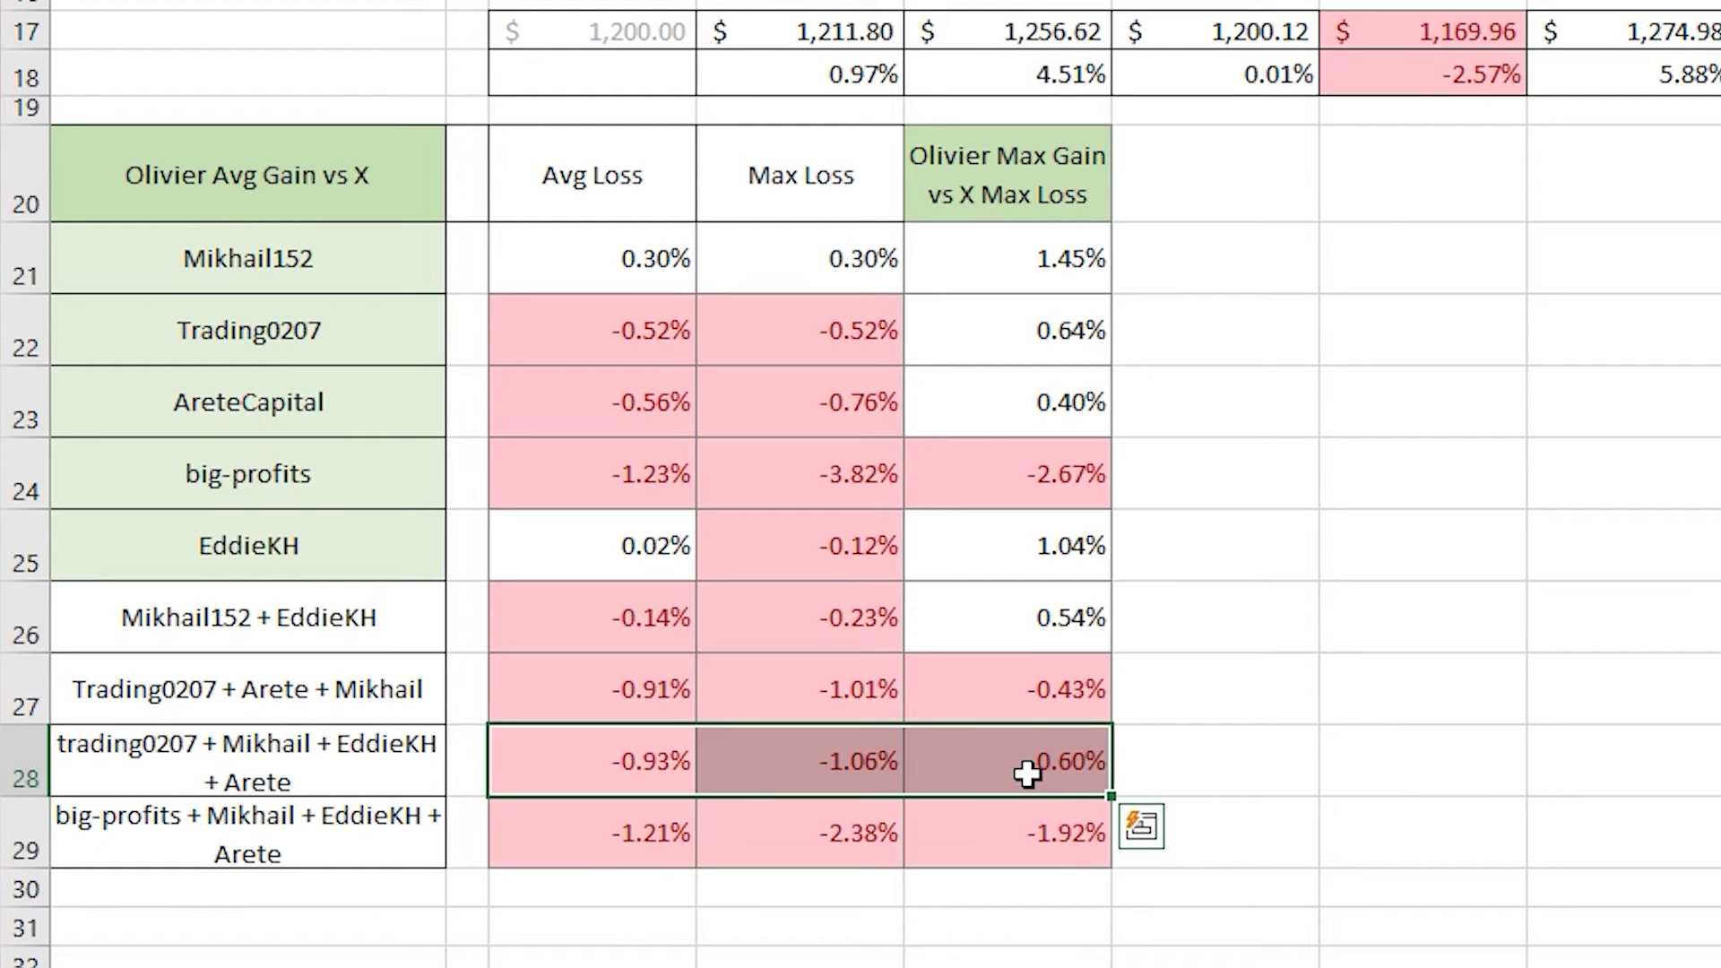
left_click(1239, 834)
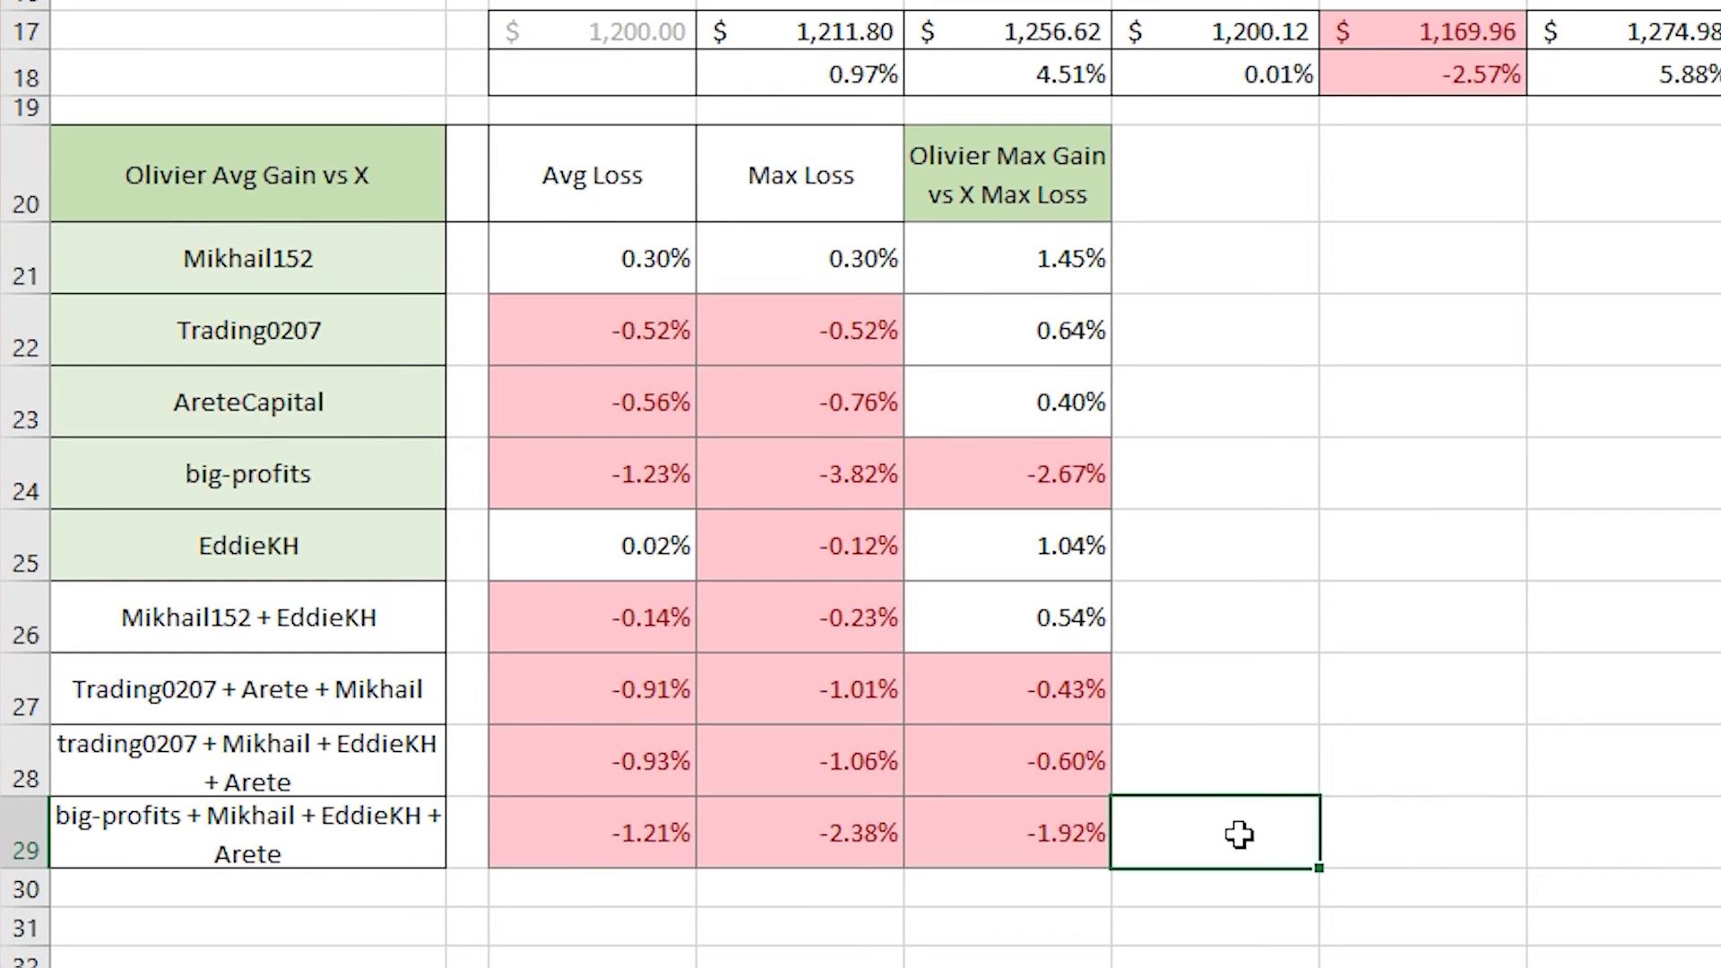
- Review the Money In amounts allocated to the six traders in C10:C15
scroll(1239, 835, "up", 2)
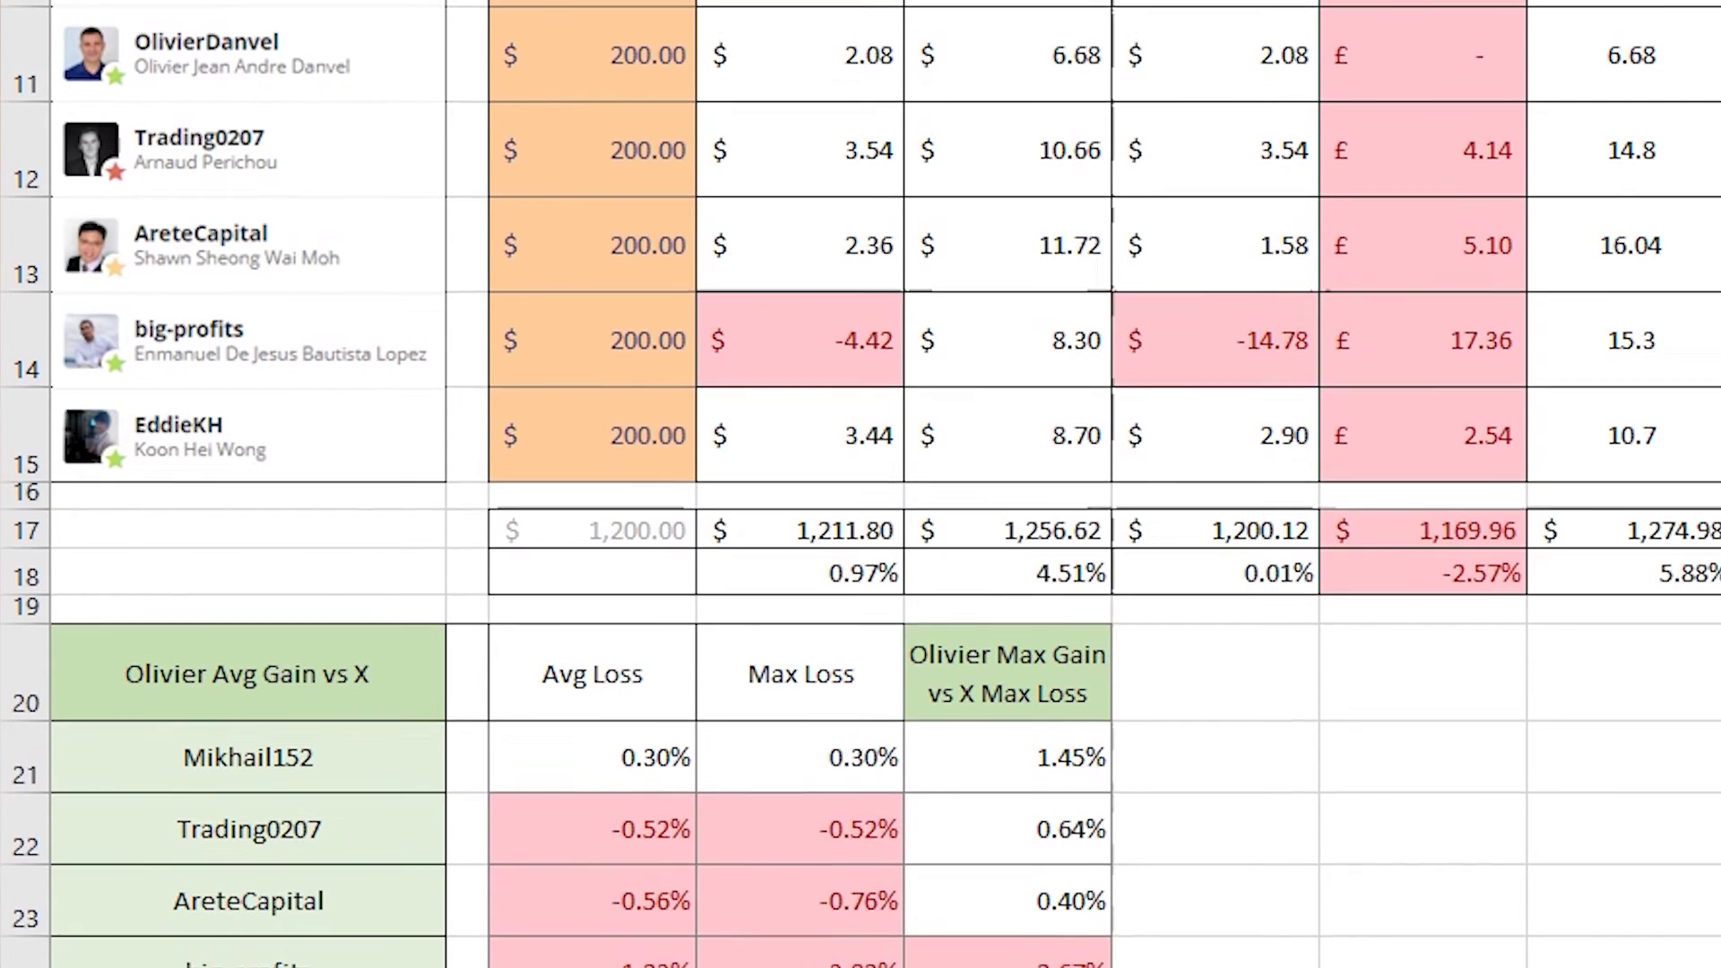
left_click(626, 13)
left_click(630, 56)
left_click(639, 151)
left_click(644, 386)
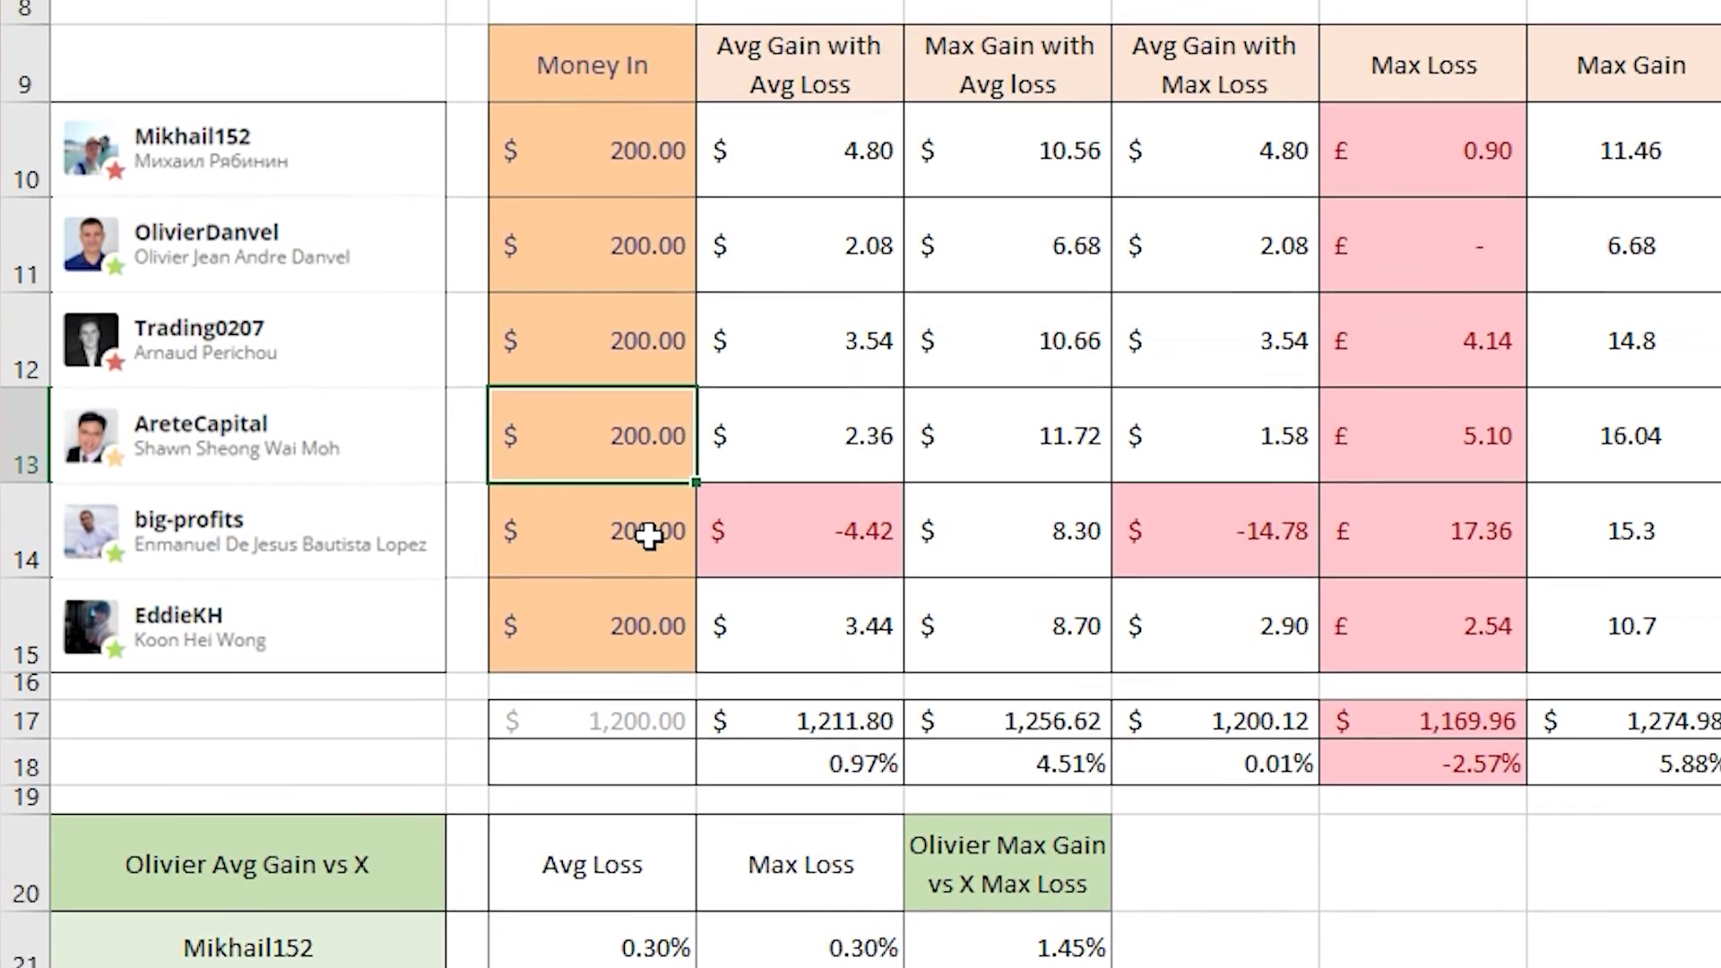
left_click(644, 485)
left_click(644, 582)
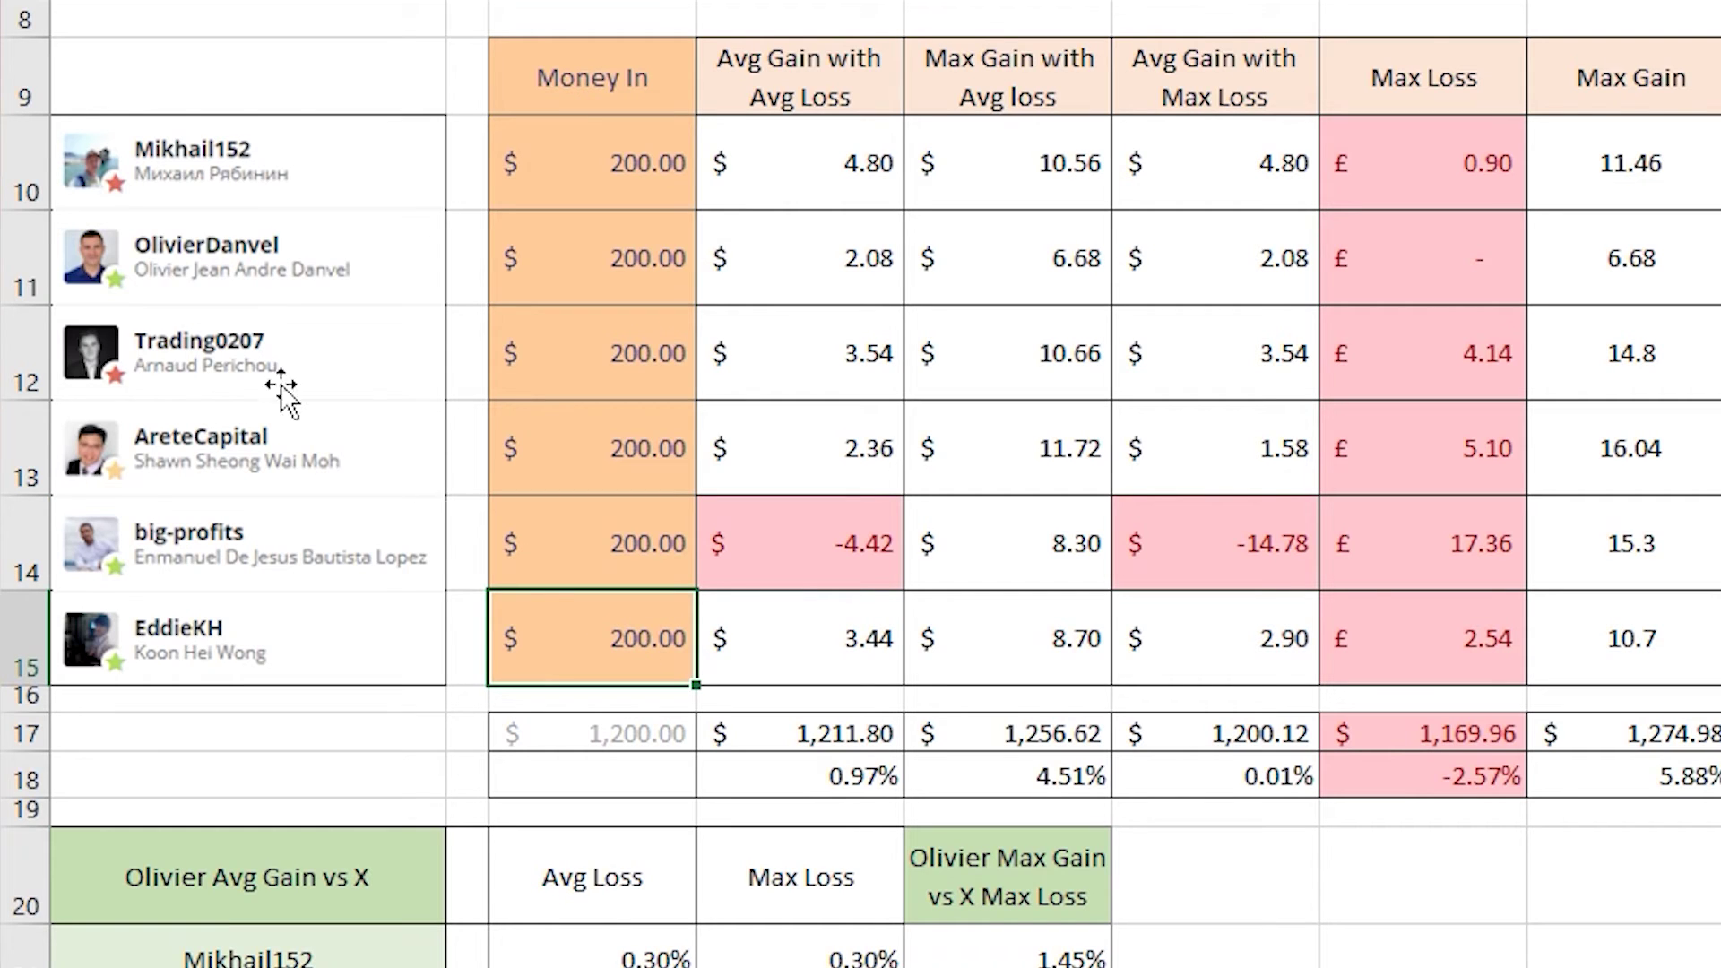
- Set the Money In amount in C11, for the trader in row 11, to 1000
left_click(32, 253)
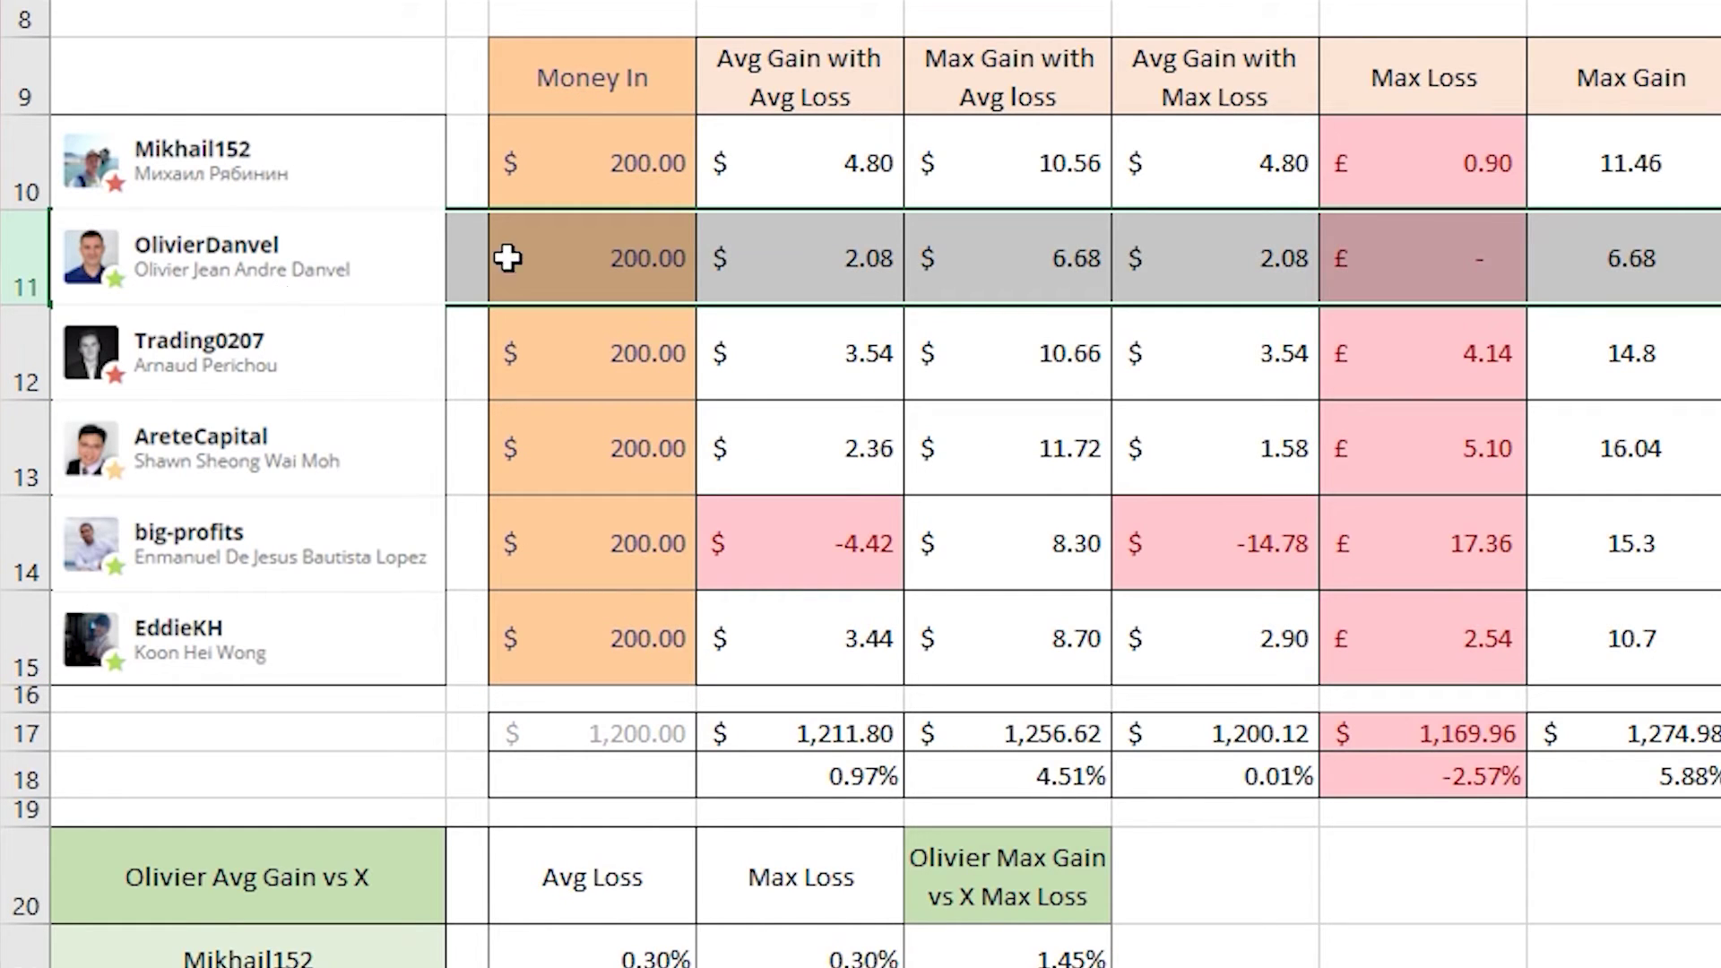
left_click(654, 265)
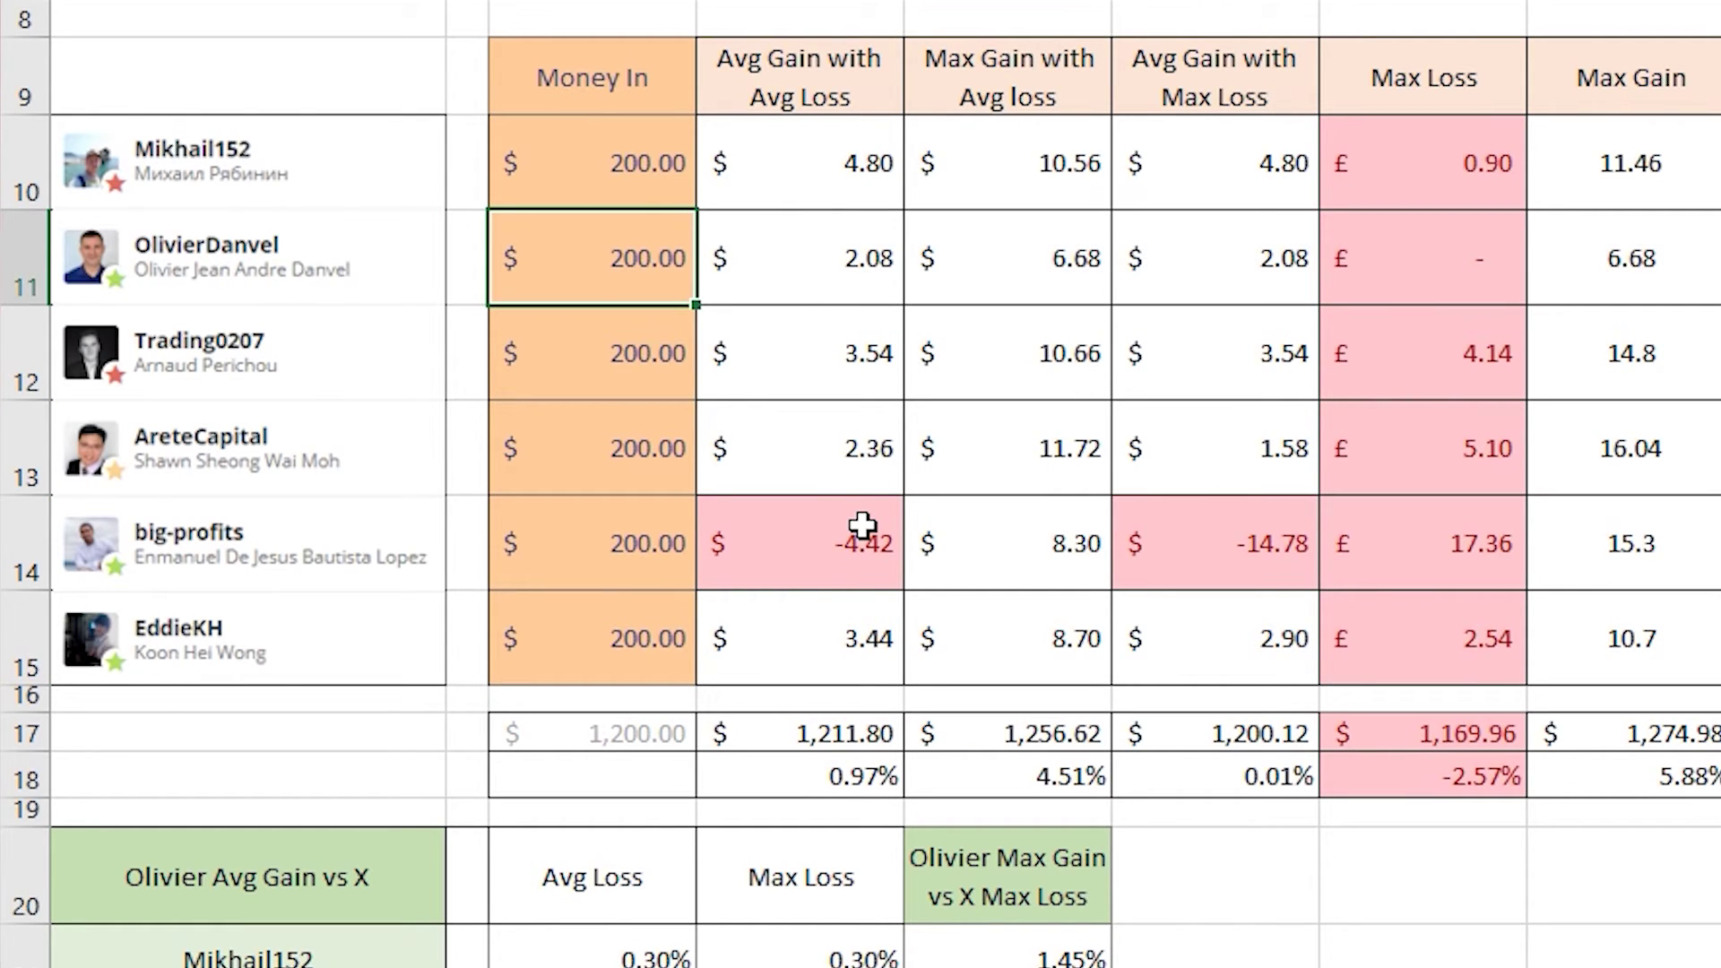
type("1000")
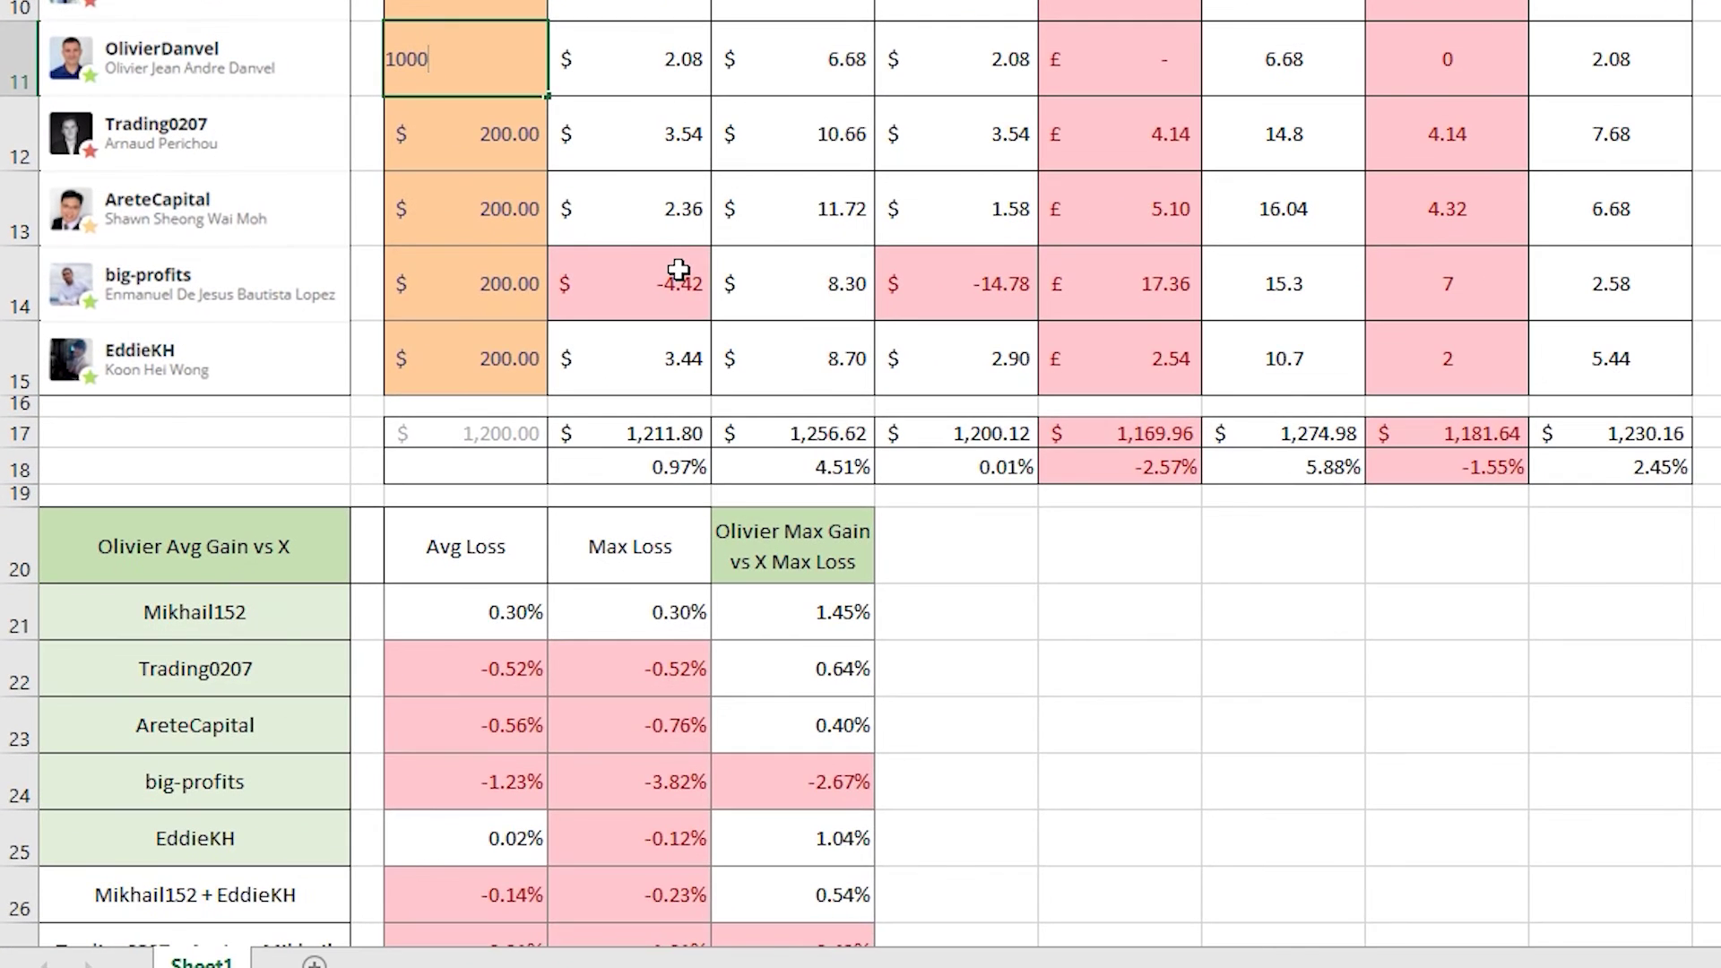
key("Return")
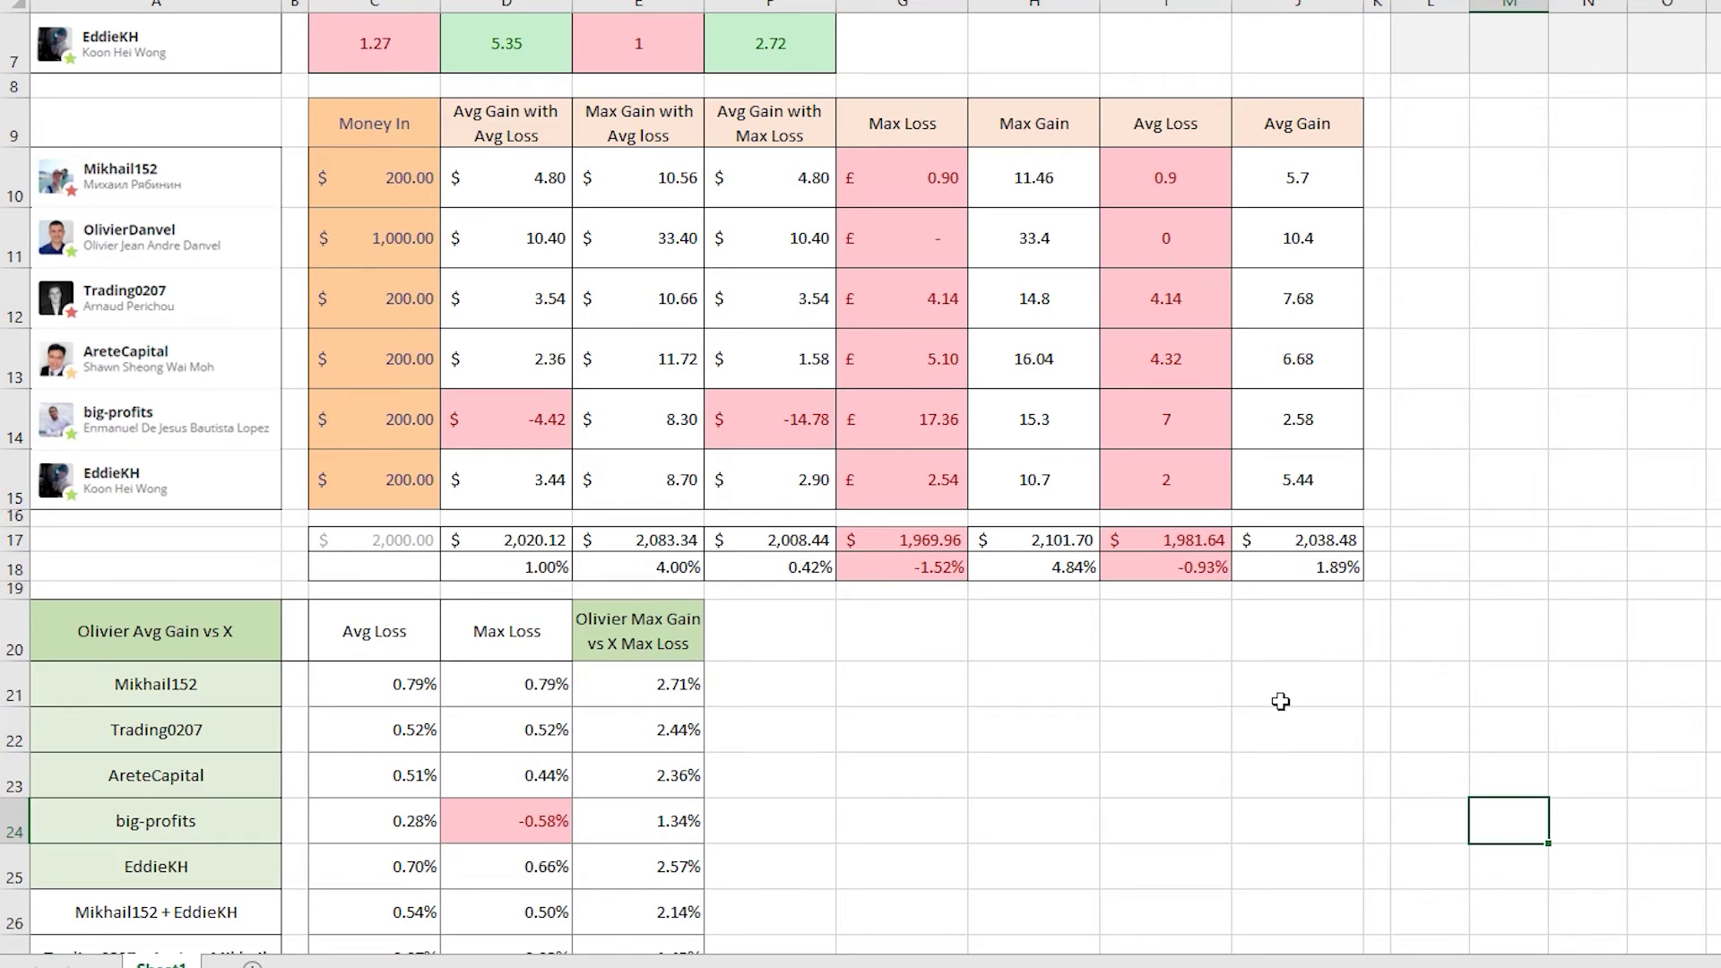
- Examine the Avg Loss percentages in C21:C25, comparing the average gain scenario in A20 with each individual trader in A21:A25
scroll(1280, 702, "down", 1)
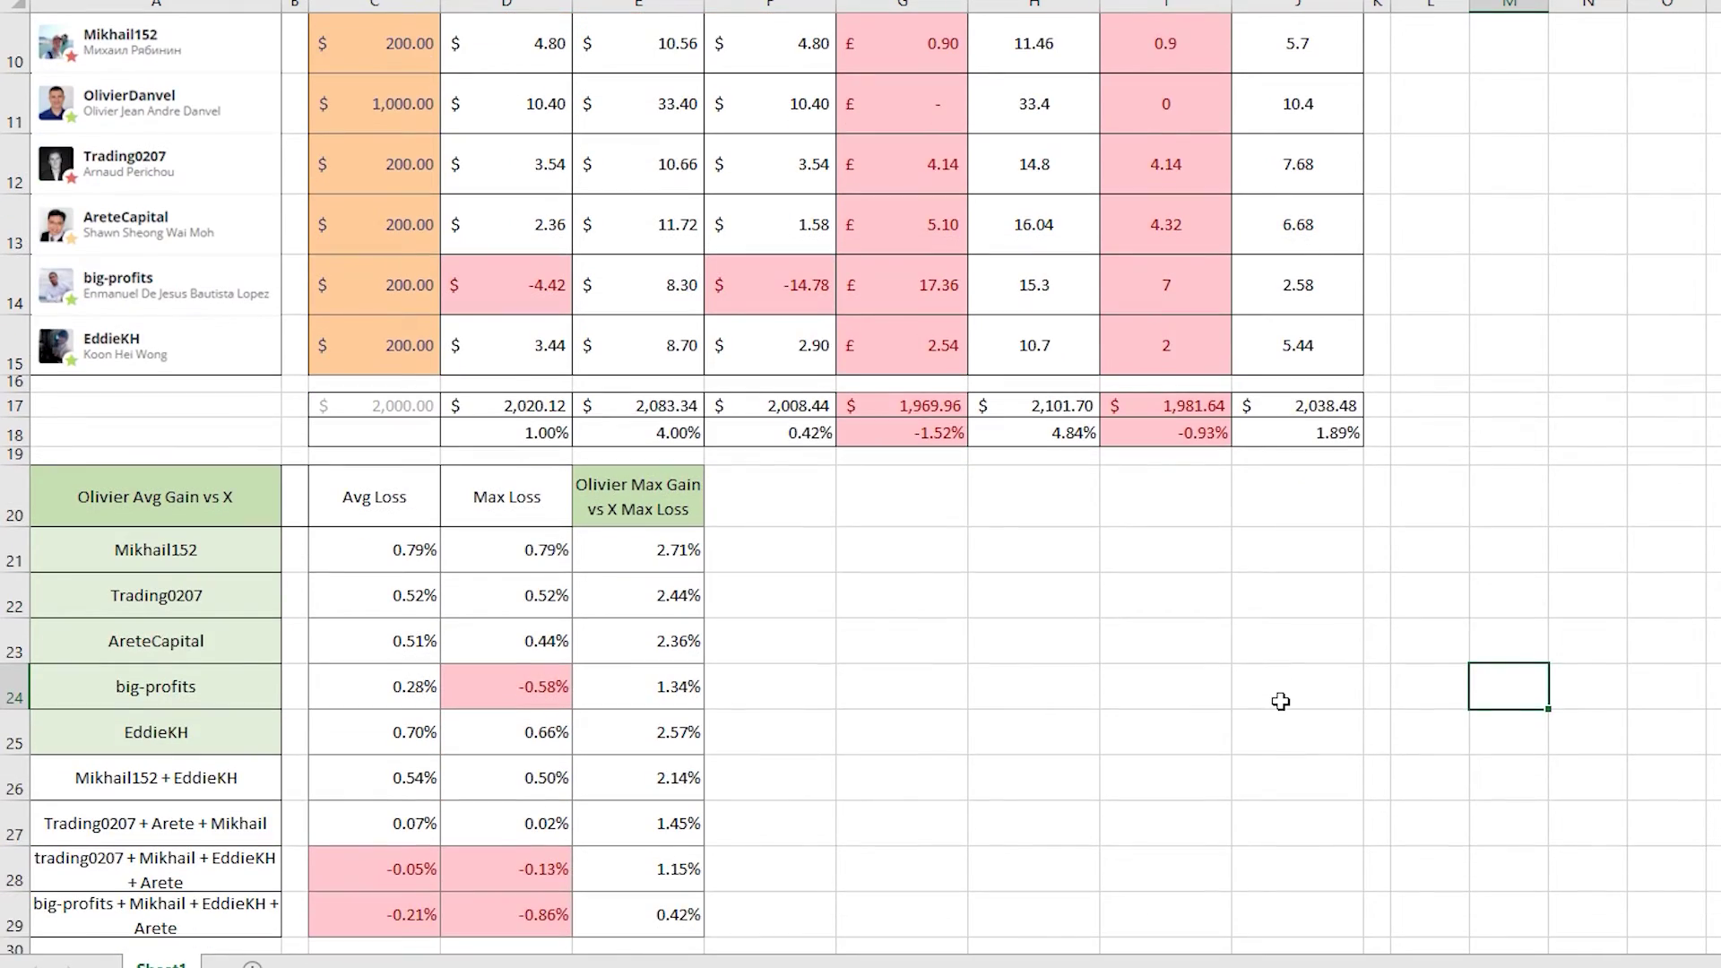
scroll(771, 466, "up", 1)
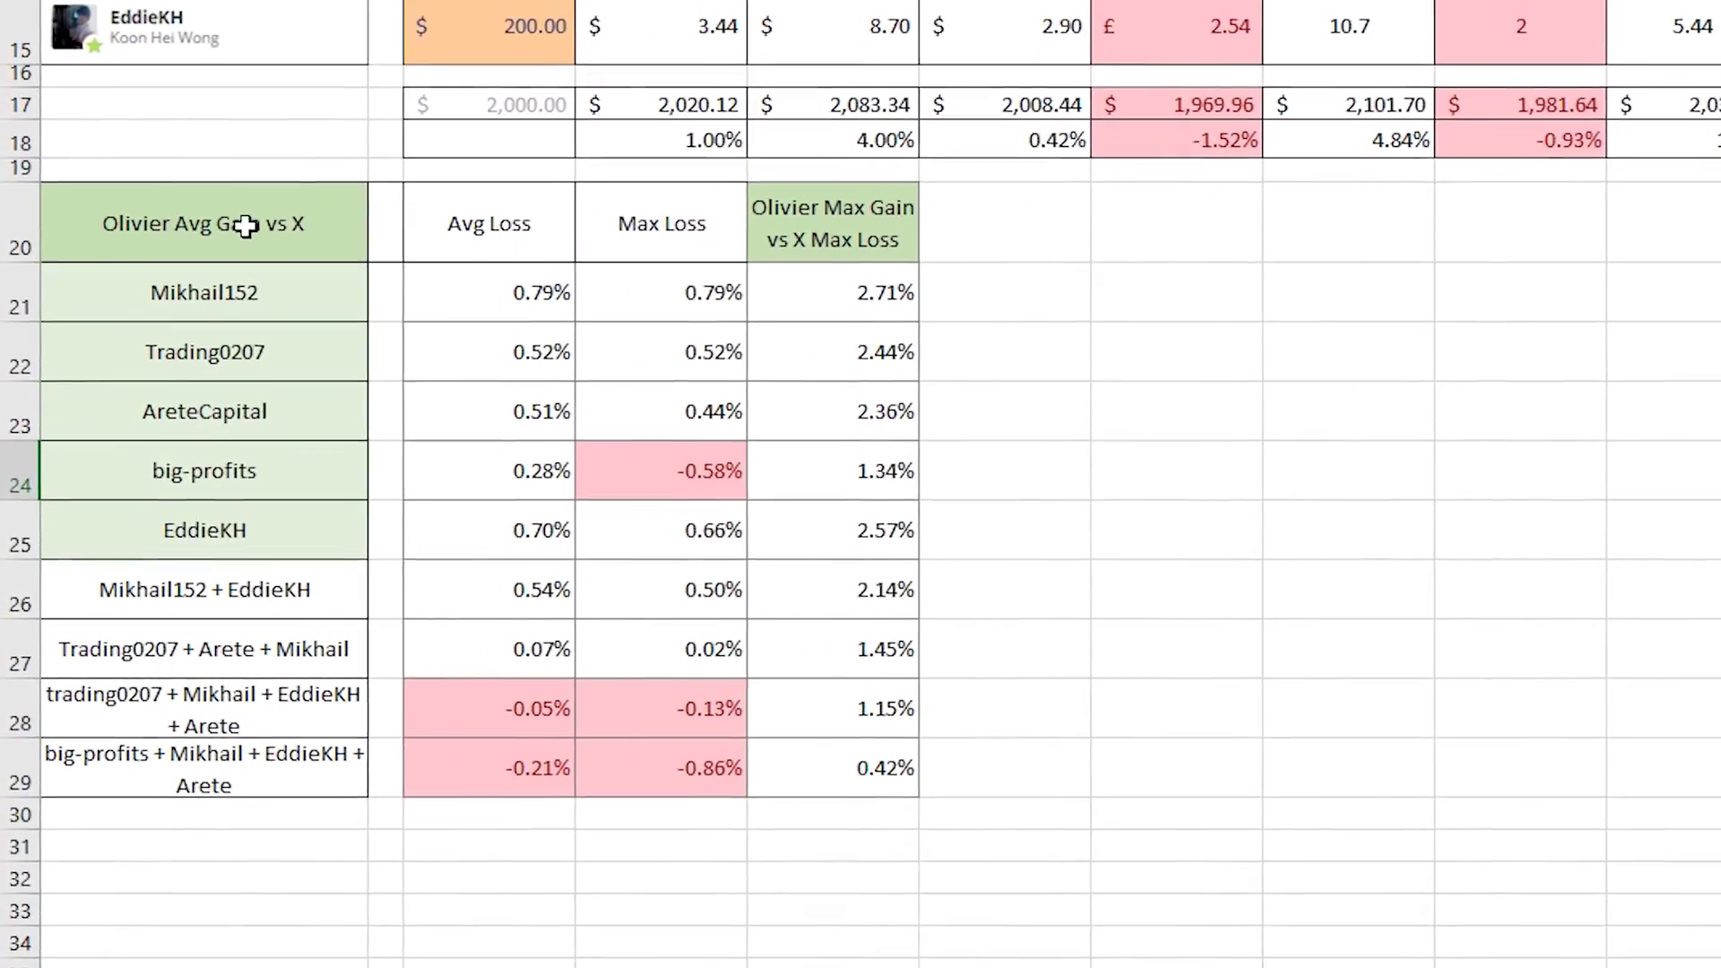
left_click_drag(258, 309, 328, 479)
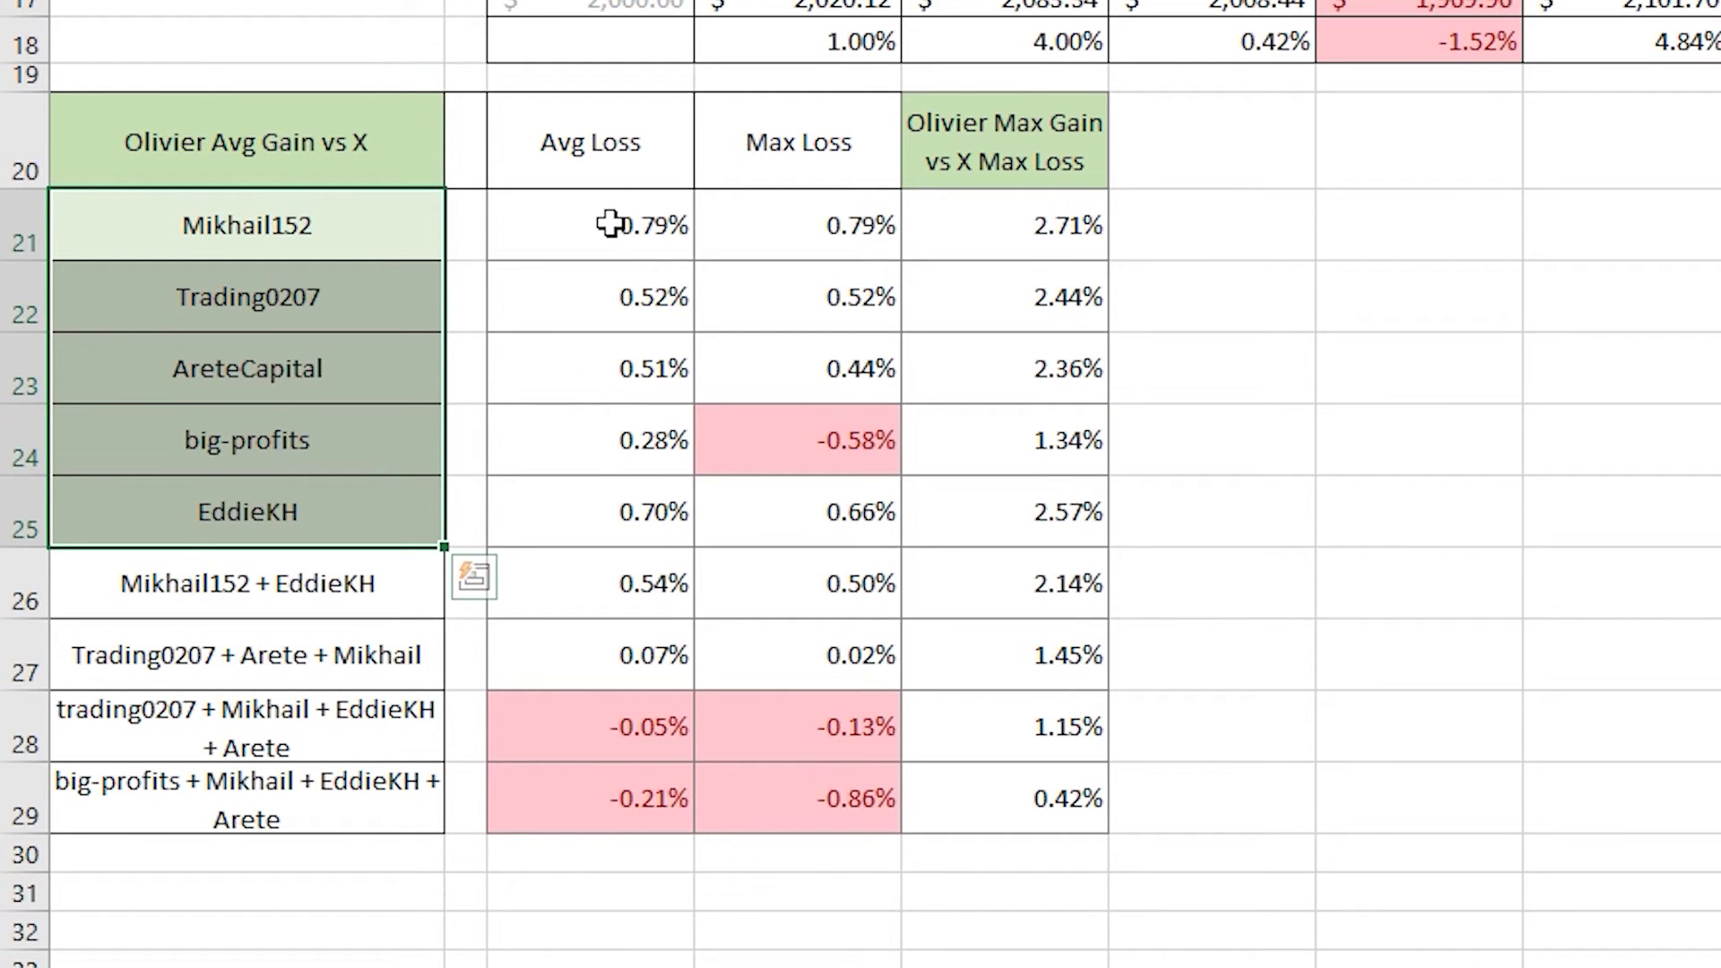
left_click(298, 140)
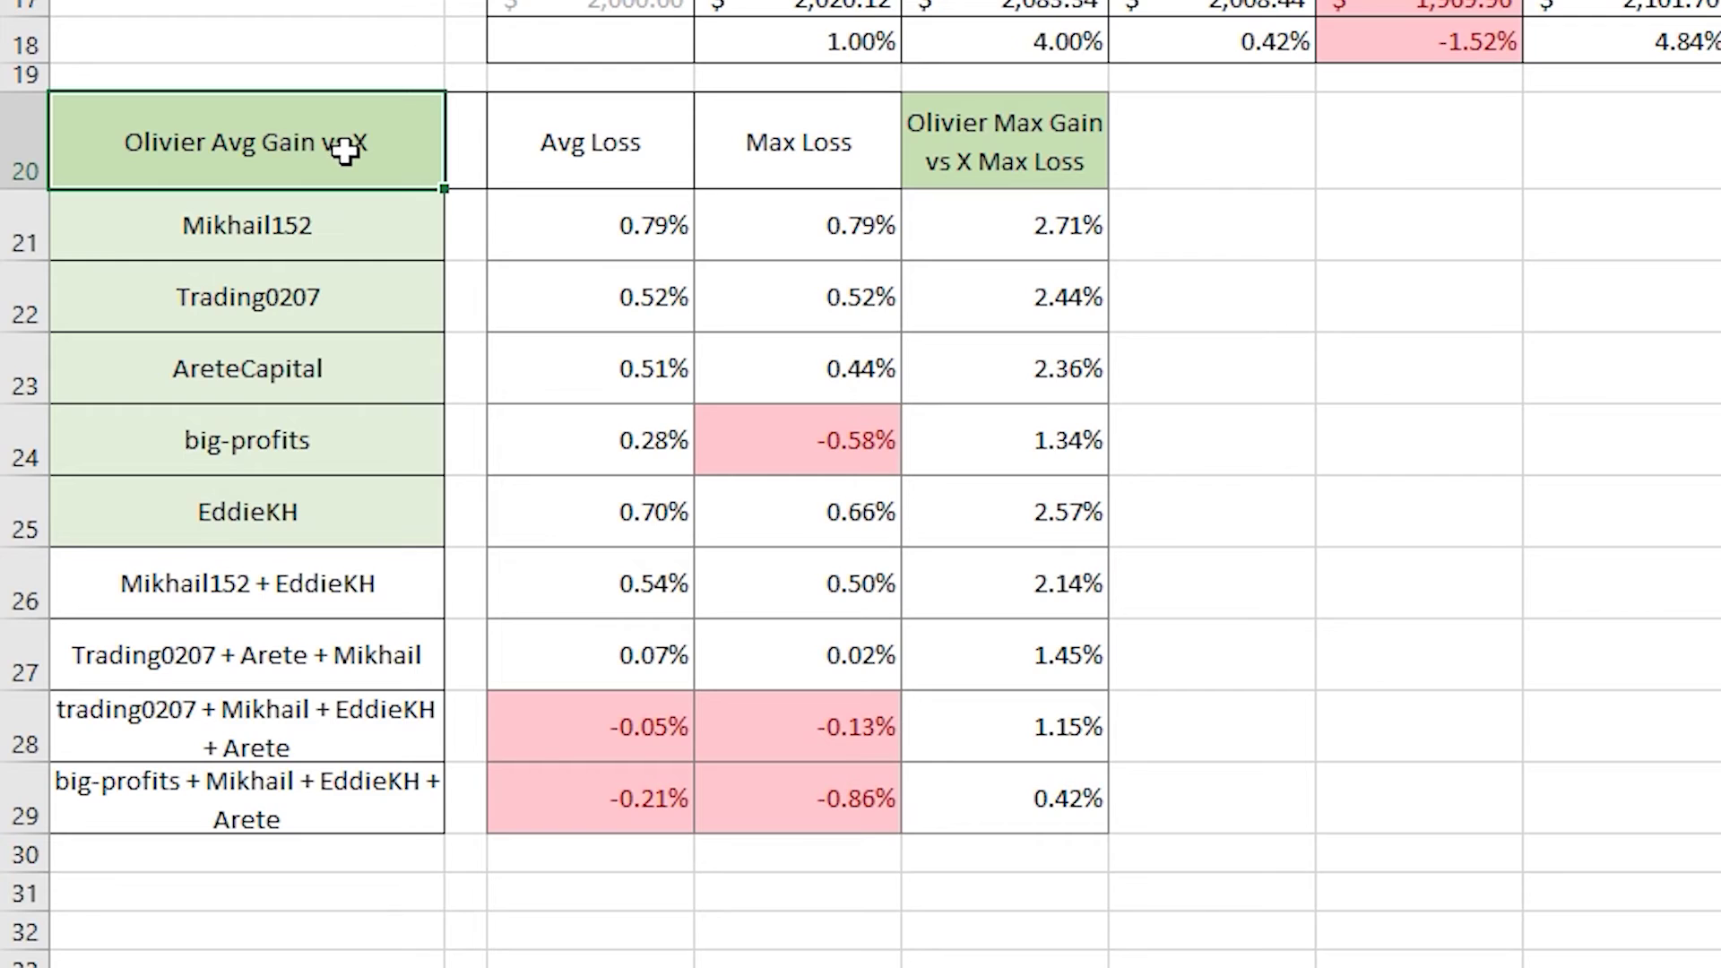
left_click(333, 224)
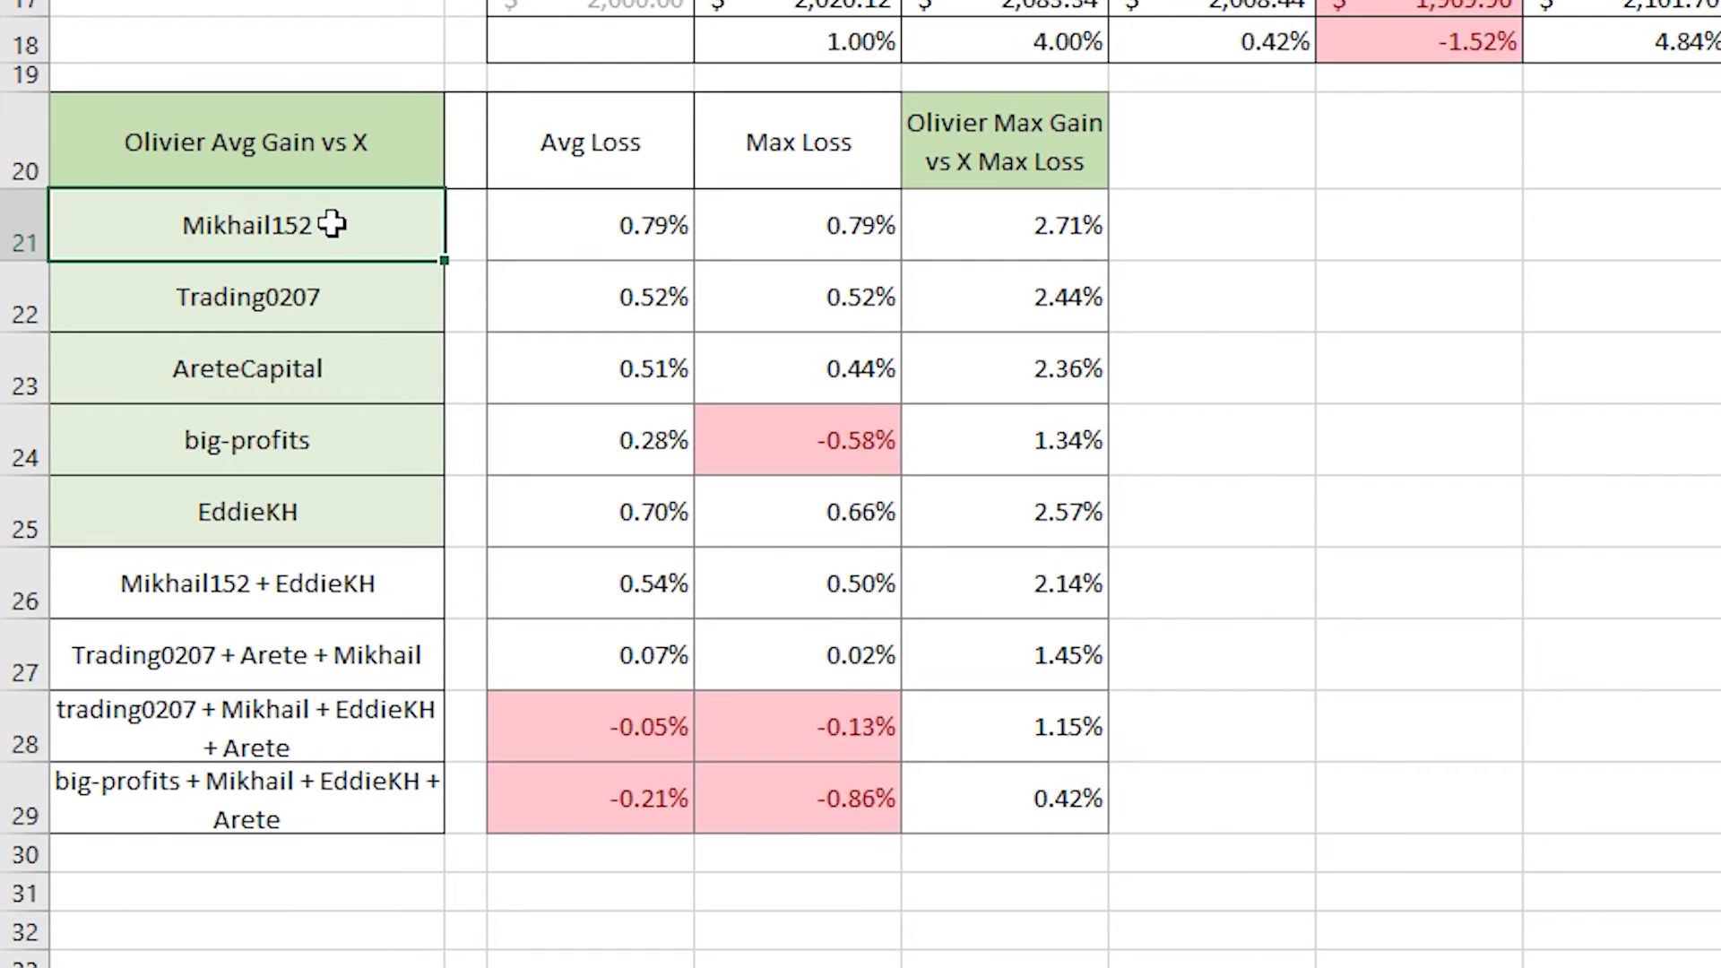
left_click(571, 225)
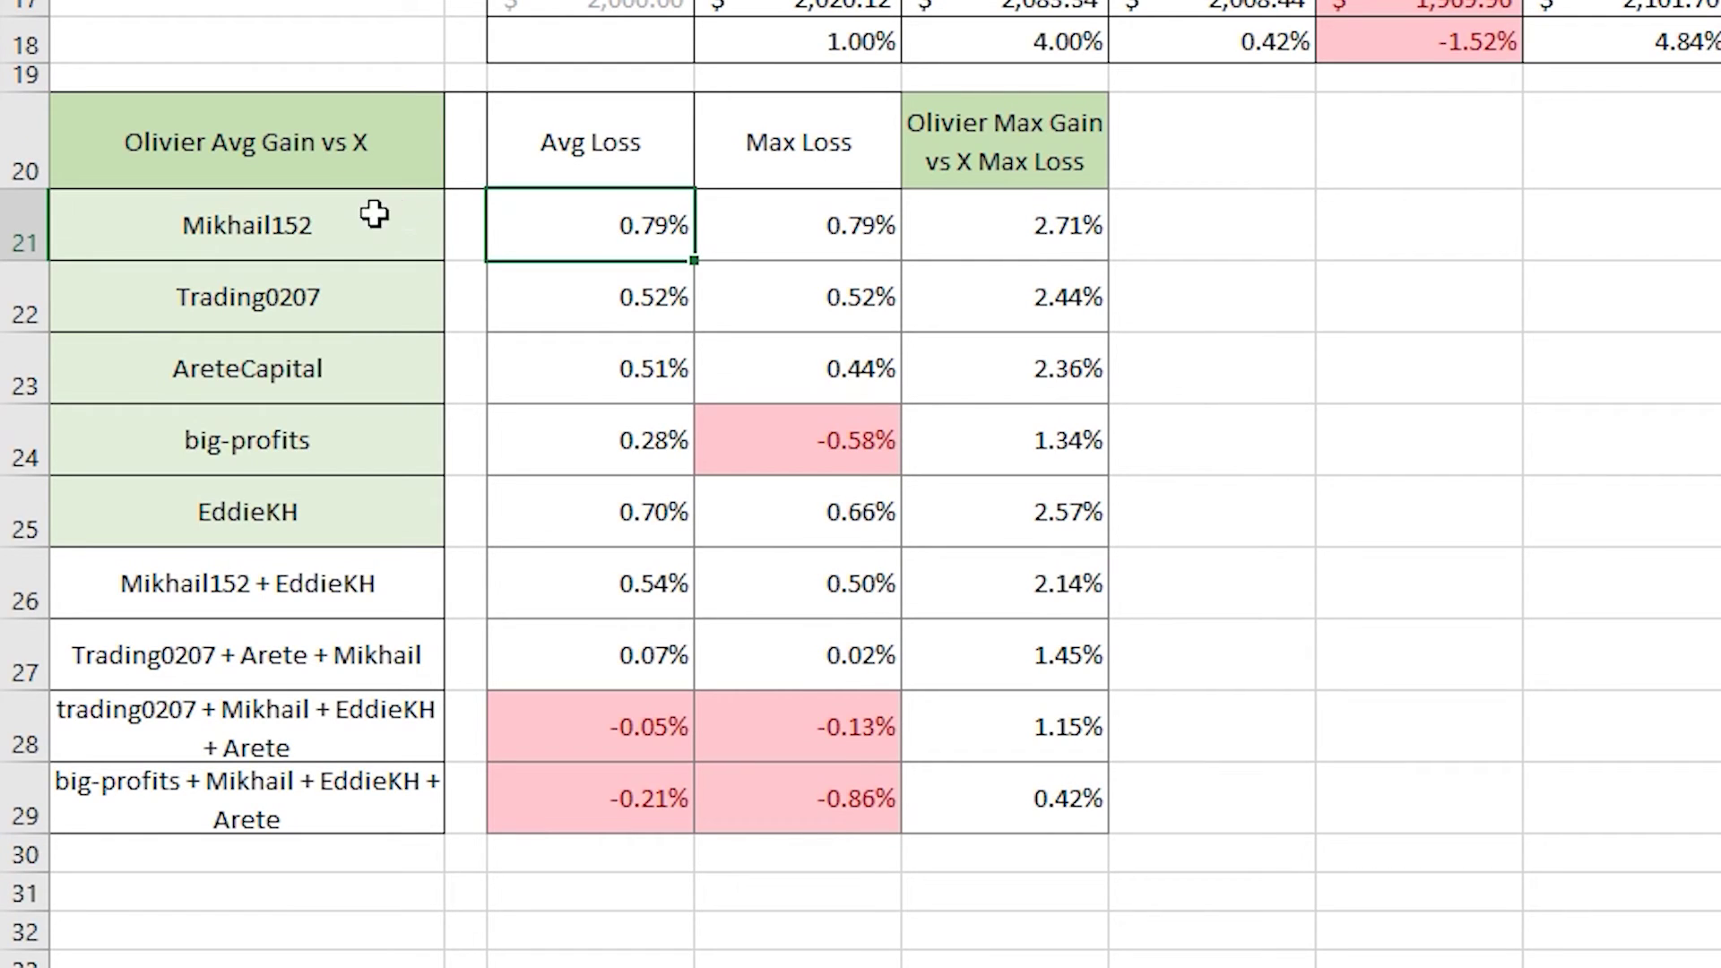
left_click(337, 146)
left_click(338, 298)
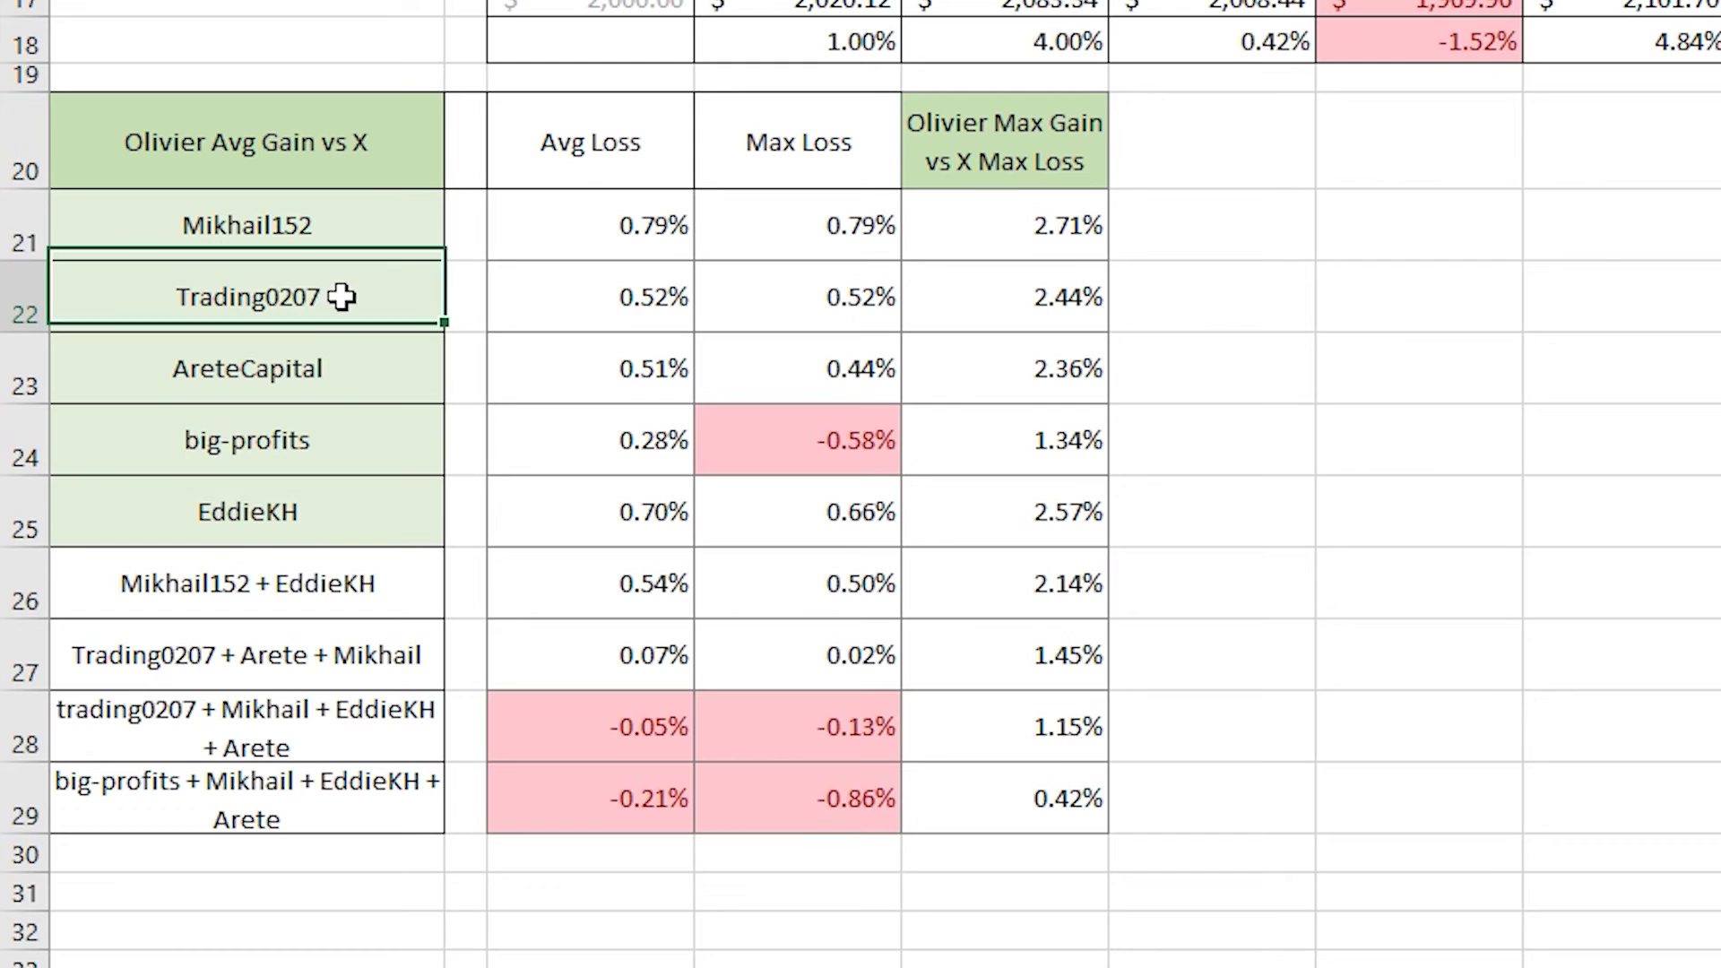
left_click(543, 291)
left_click(385, 178)
left_click_drag(413, 228, 346, 499)
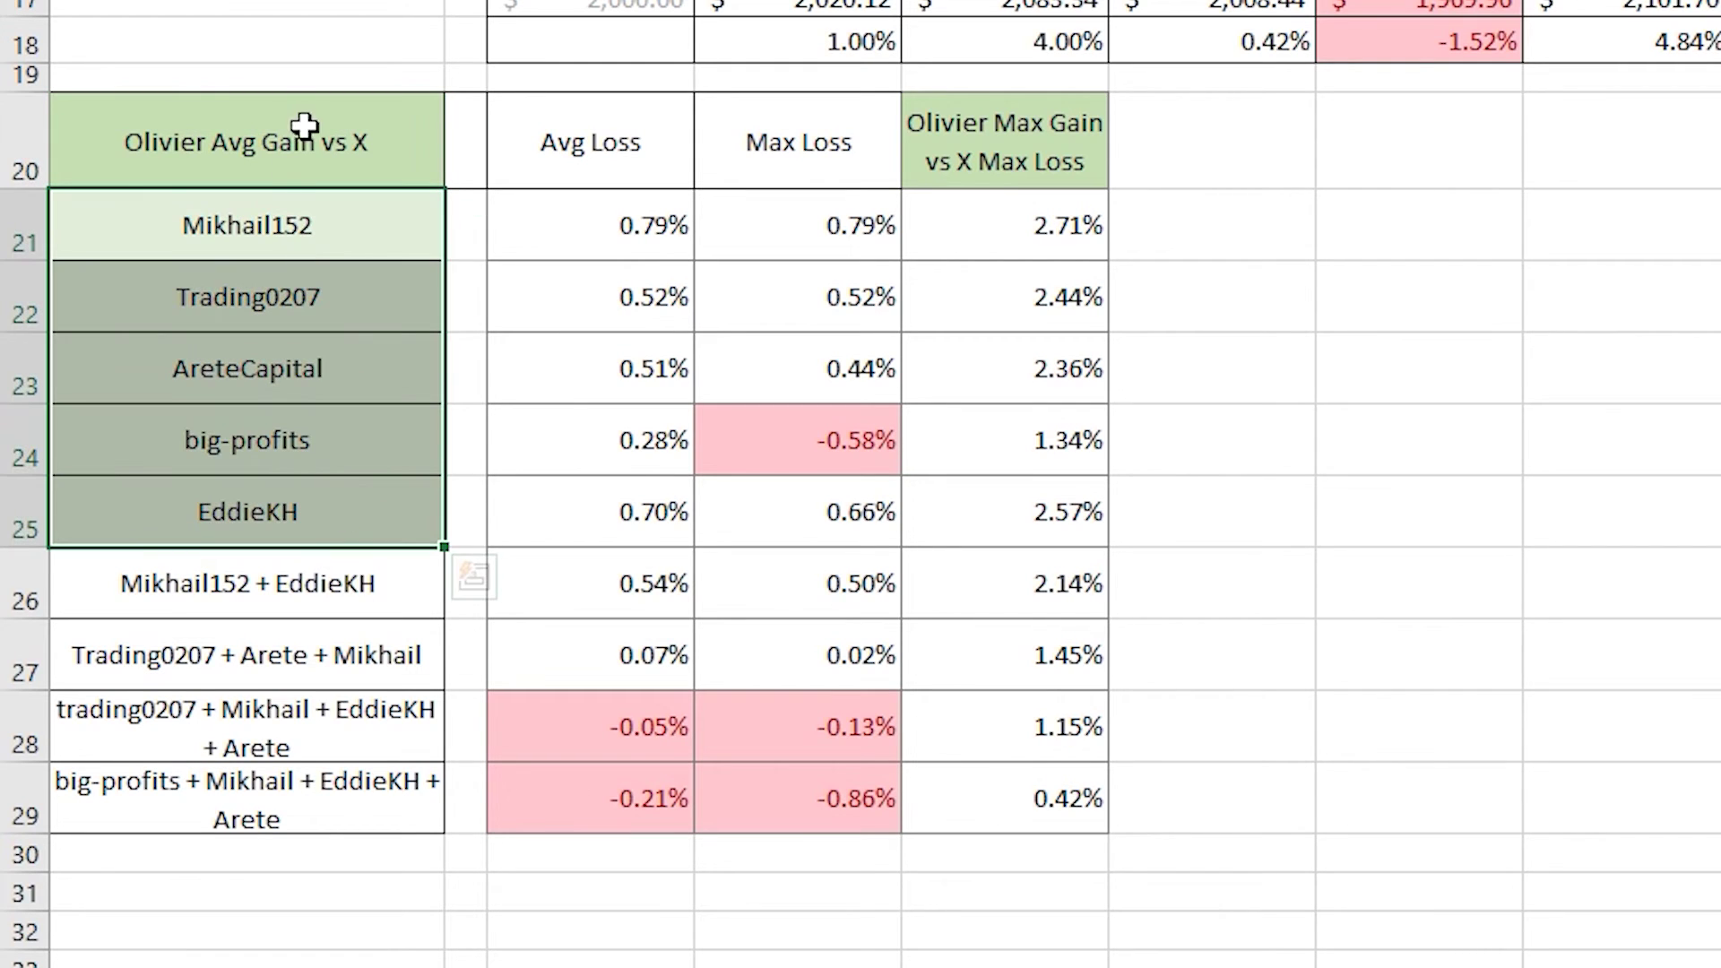
left_click_drag(538, 246, 534, 520)
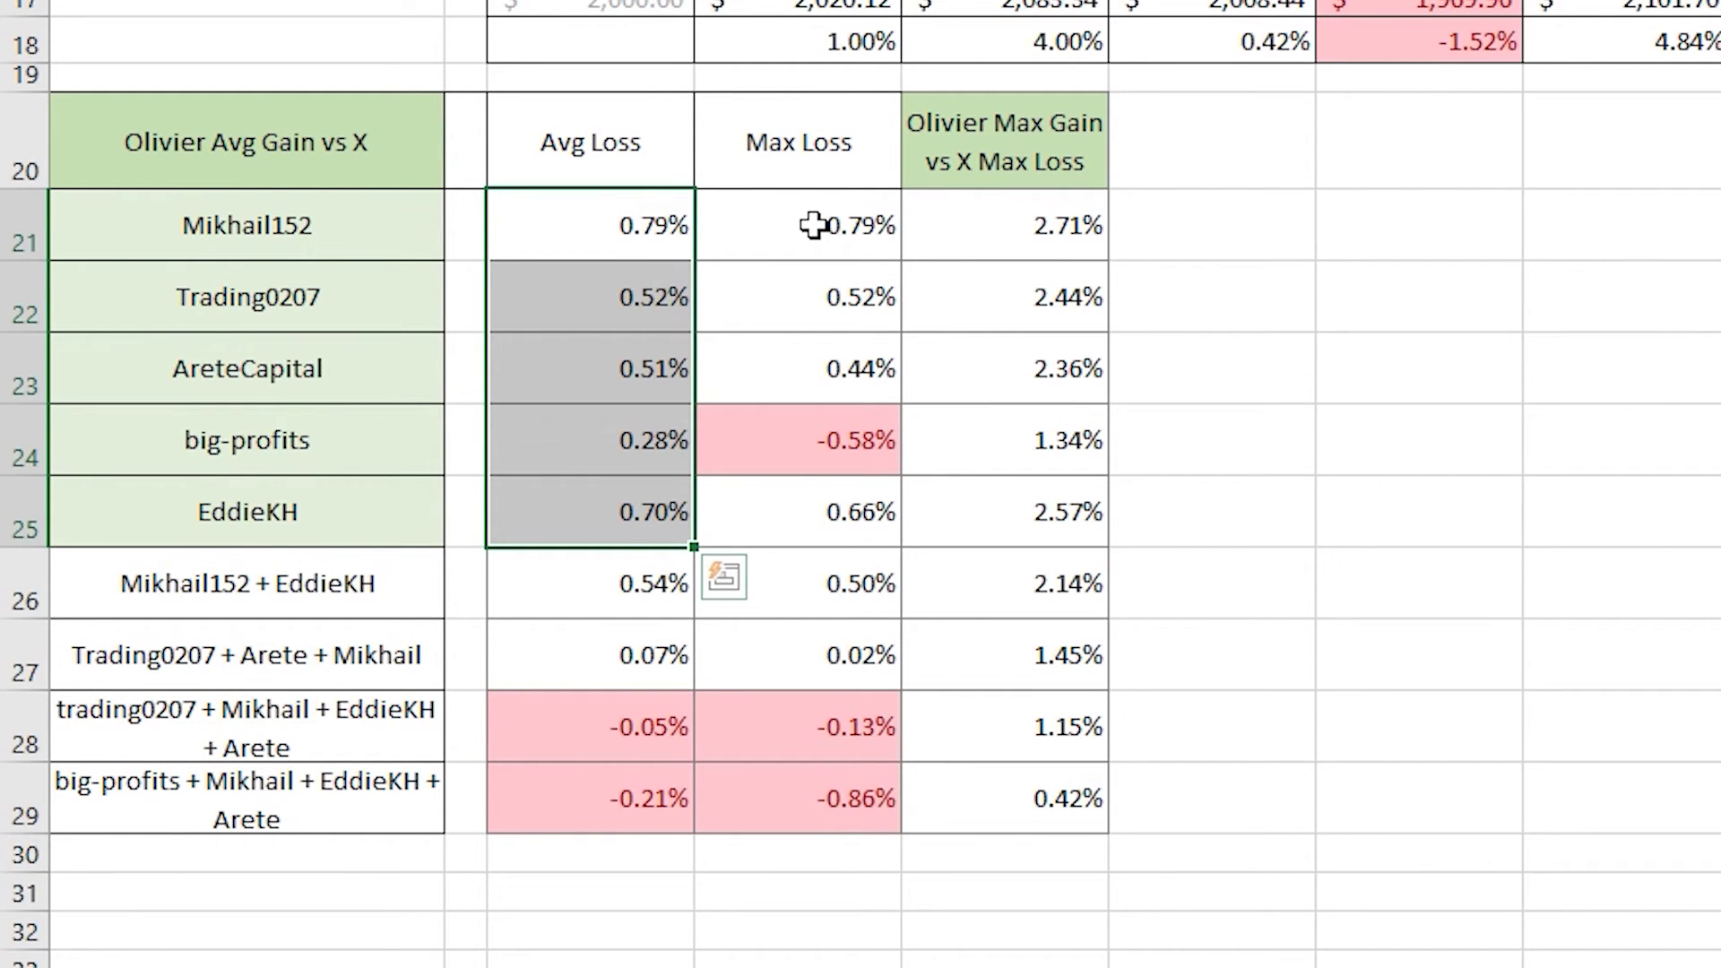
- Examine the individual traders' Avg Loss and Max Loss percentages in C21:D25, including the big-profits row, and the max-gain percentages in E21:E25
left_click(345, 152)
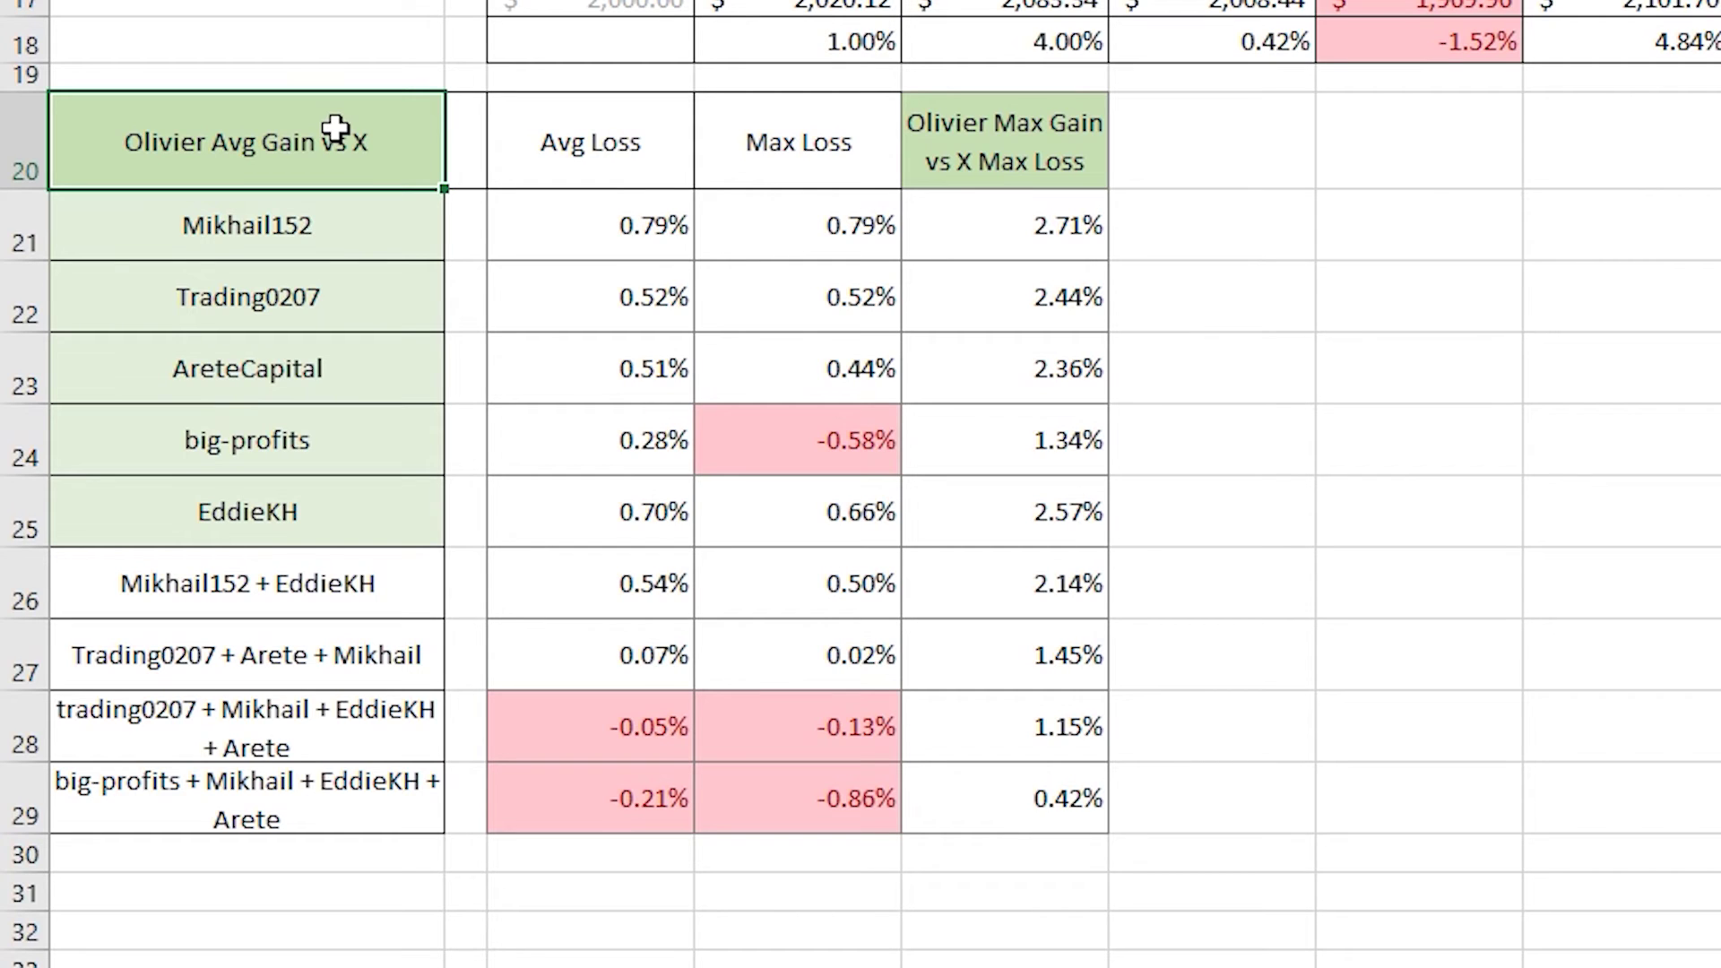
left_click_drag(307, 305, 737, 296)
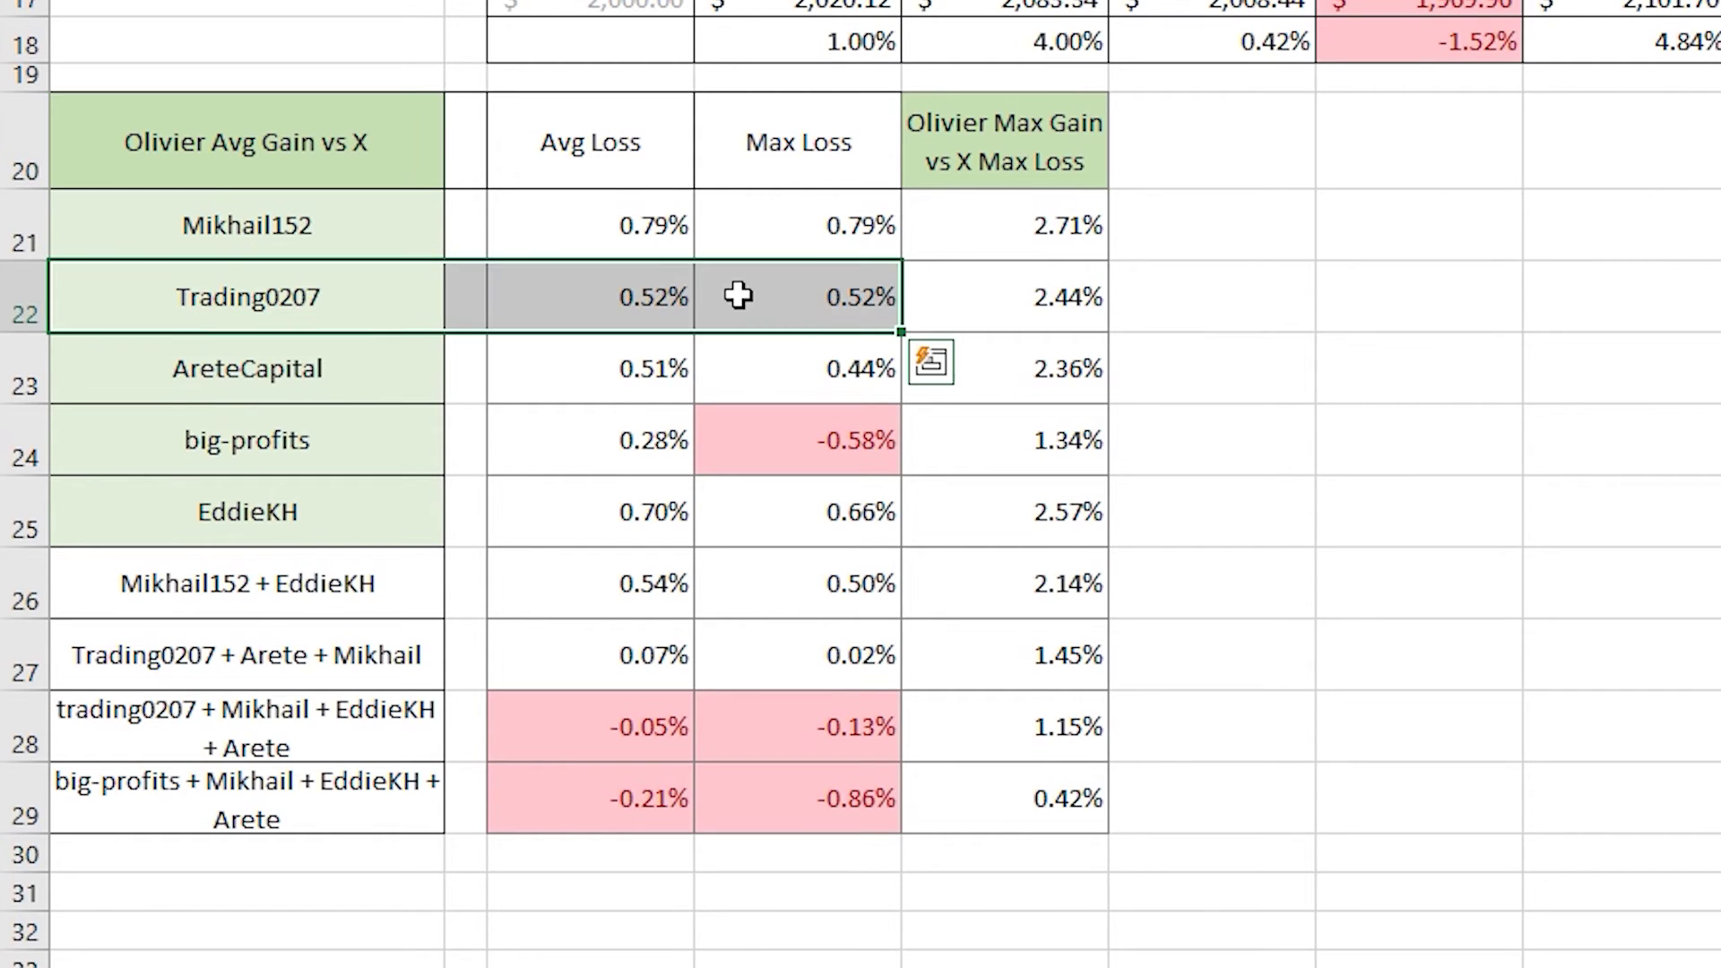
left_click(801, 300)
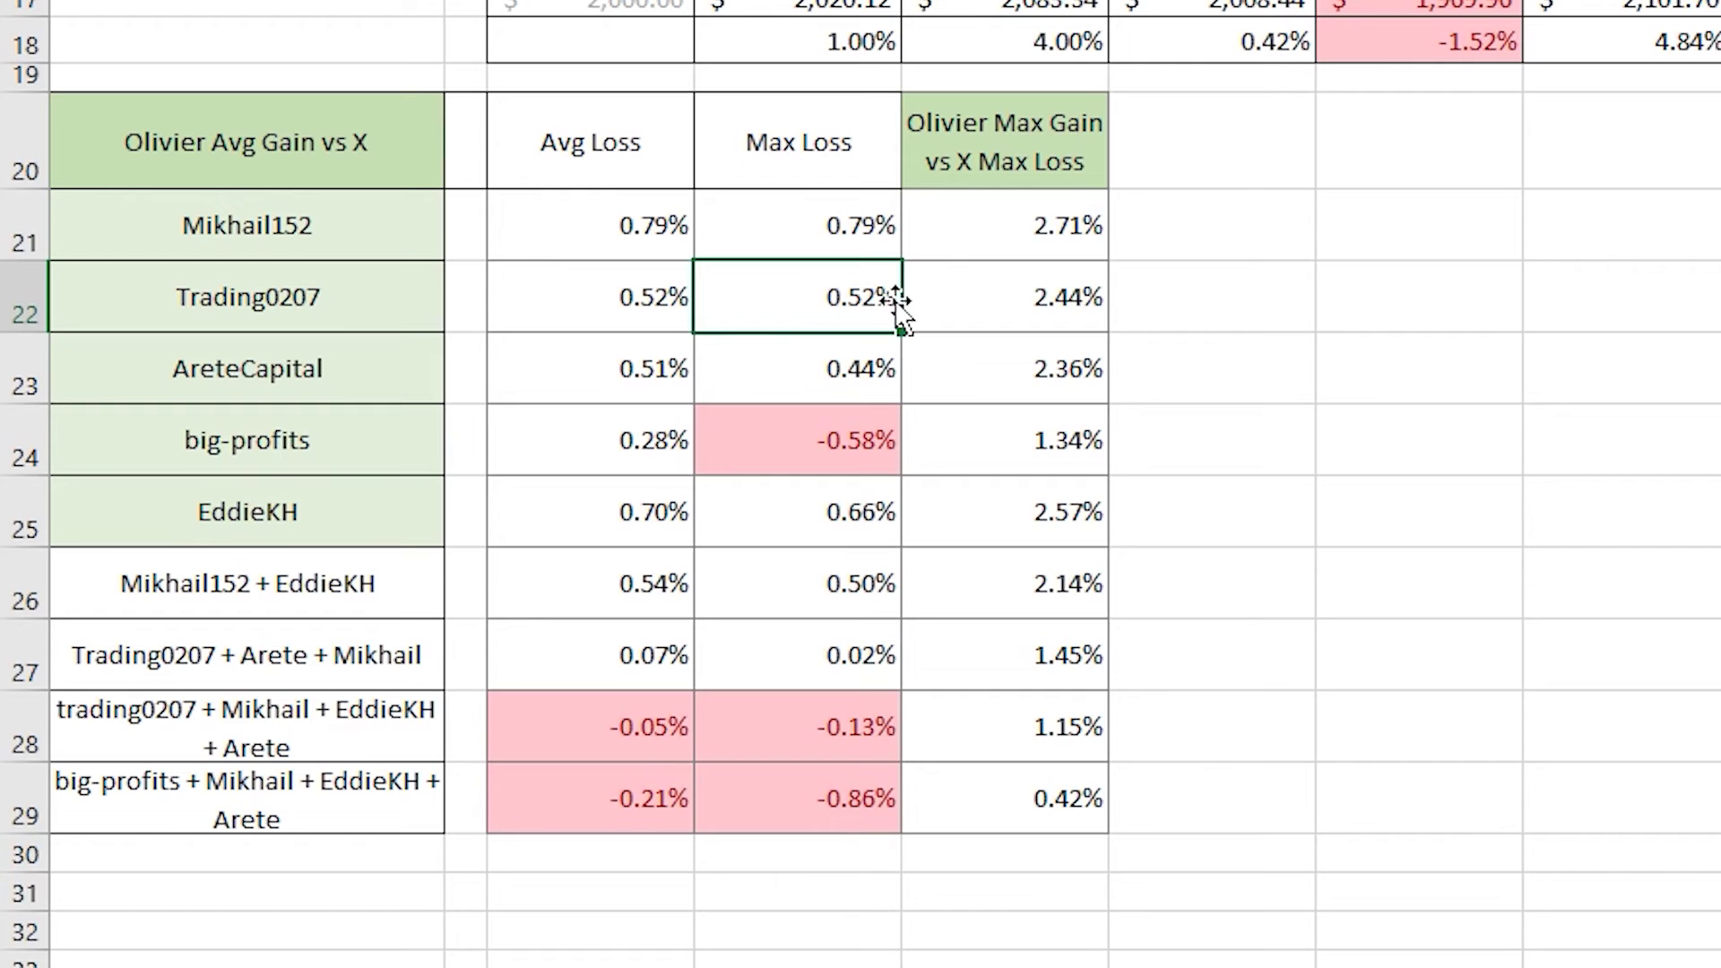
left_click_drag(334, 359, 742, 374)
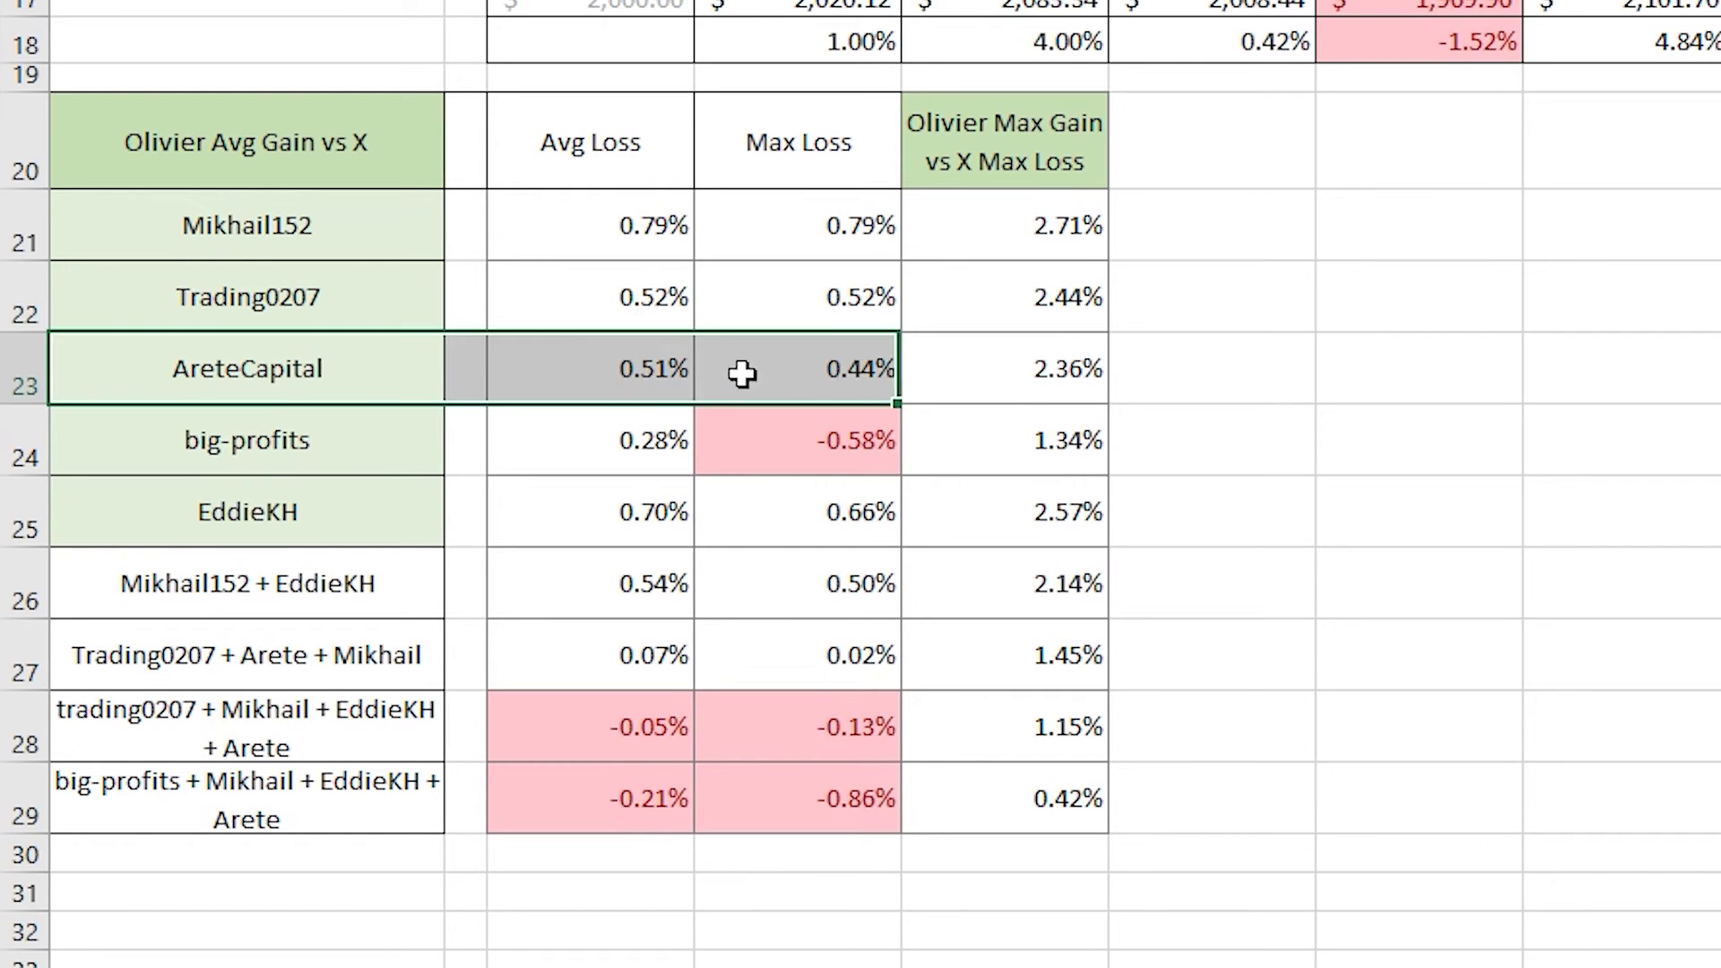
left_click_drag(347, 527, 768, 503)
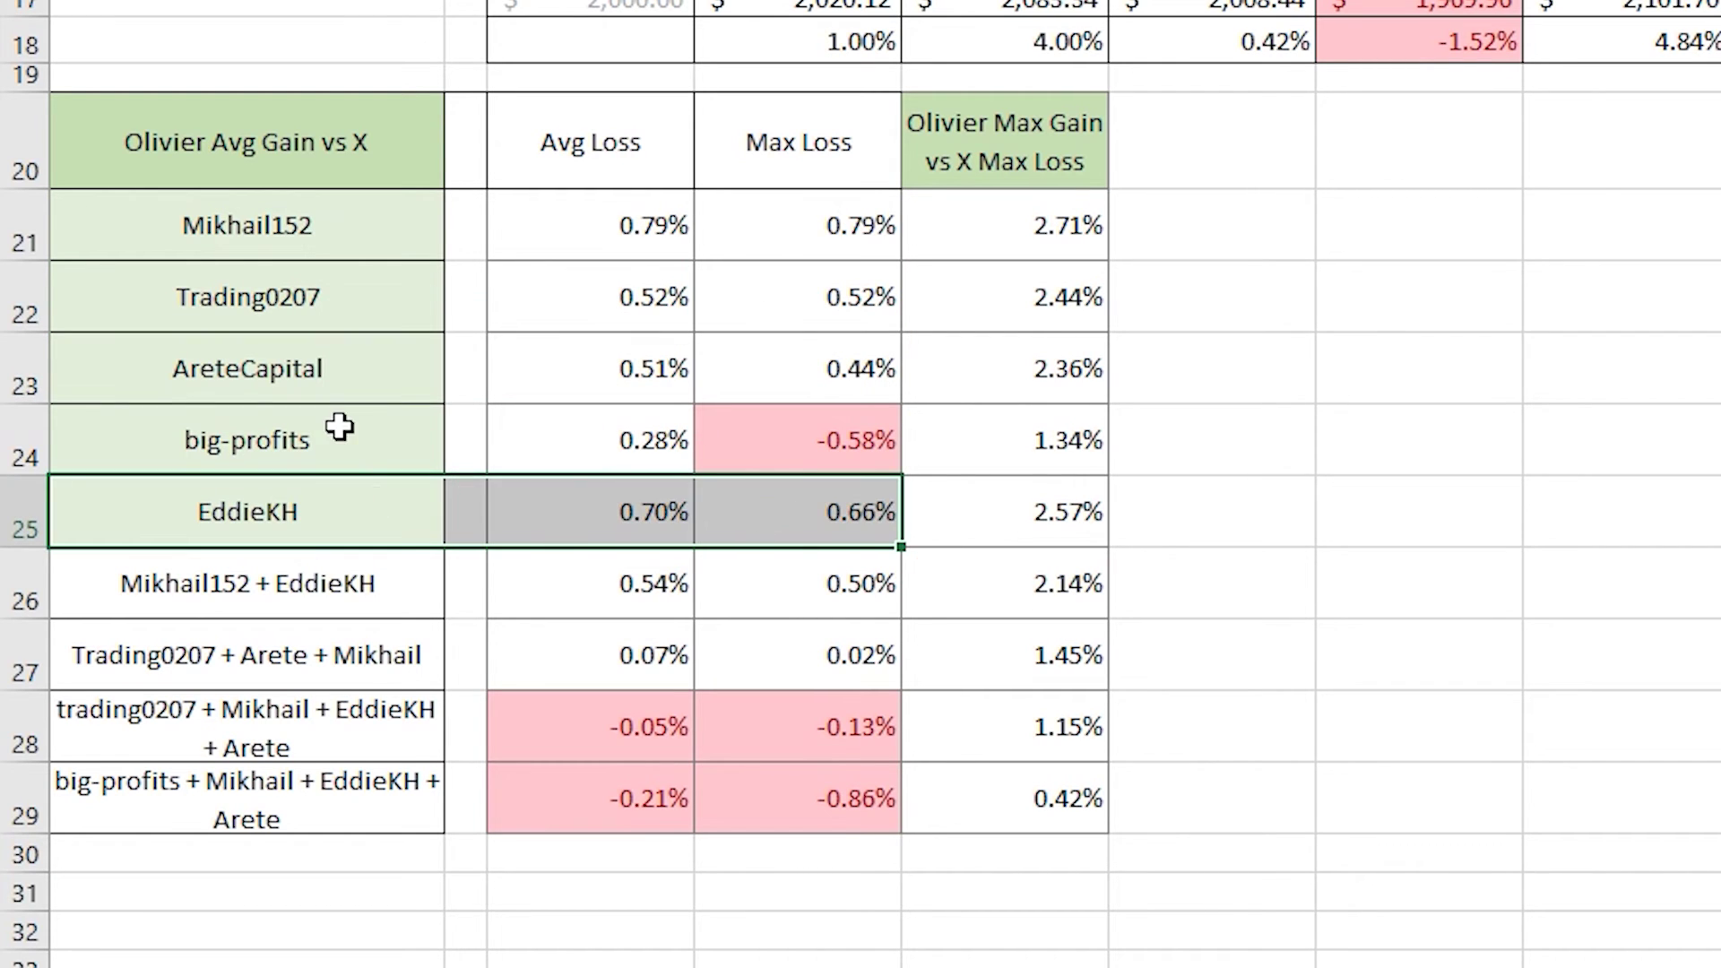
left_click_drag(346, 430, 714, 436)
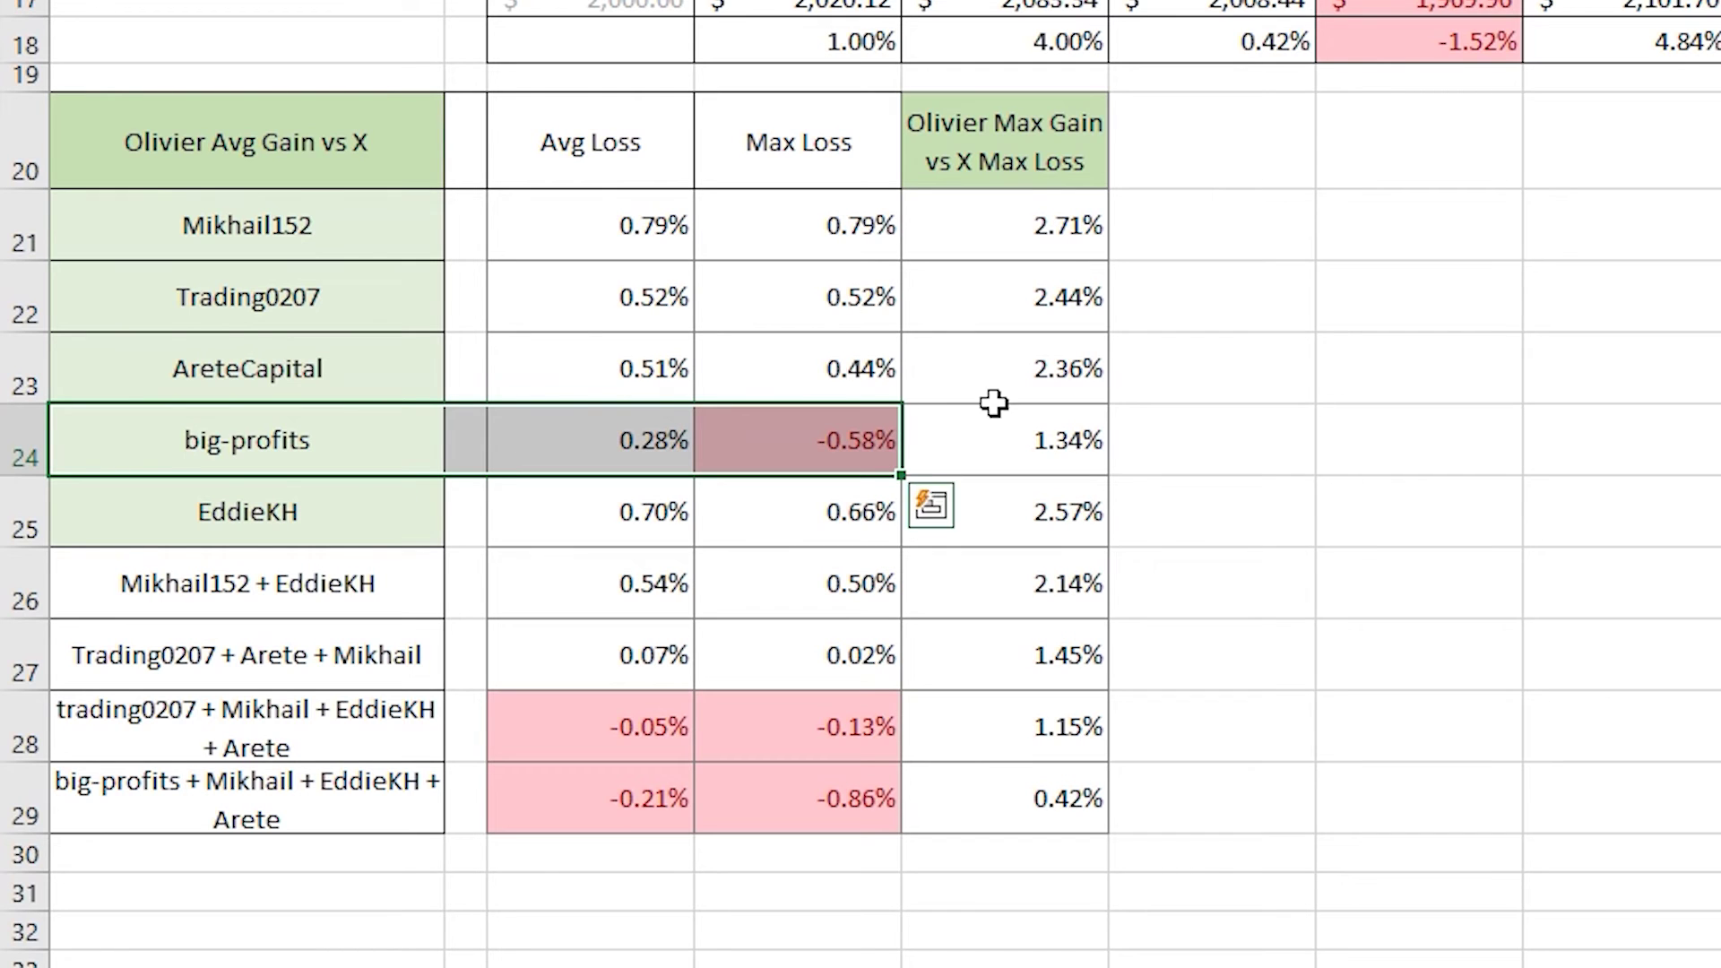
left_click_drag(414, 235, 813, 531)
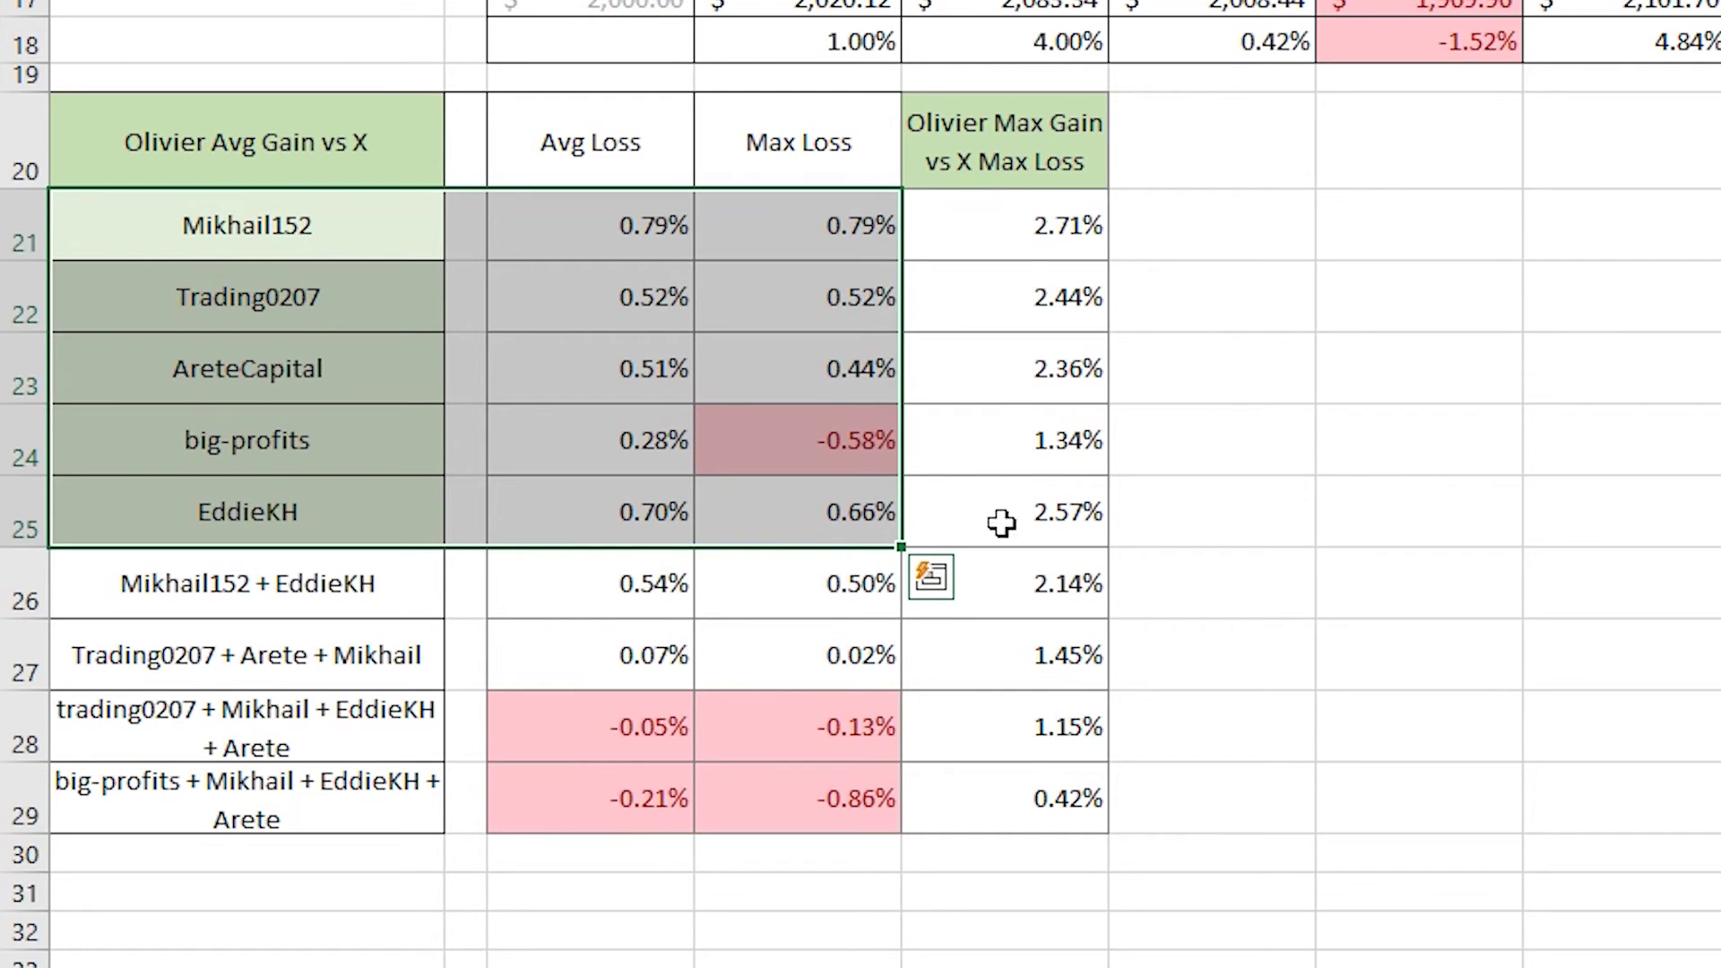
left_click_drag(987, 224, 993, 507)
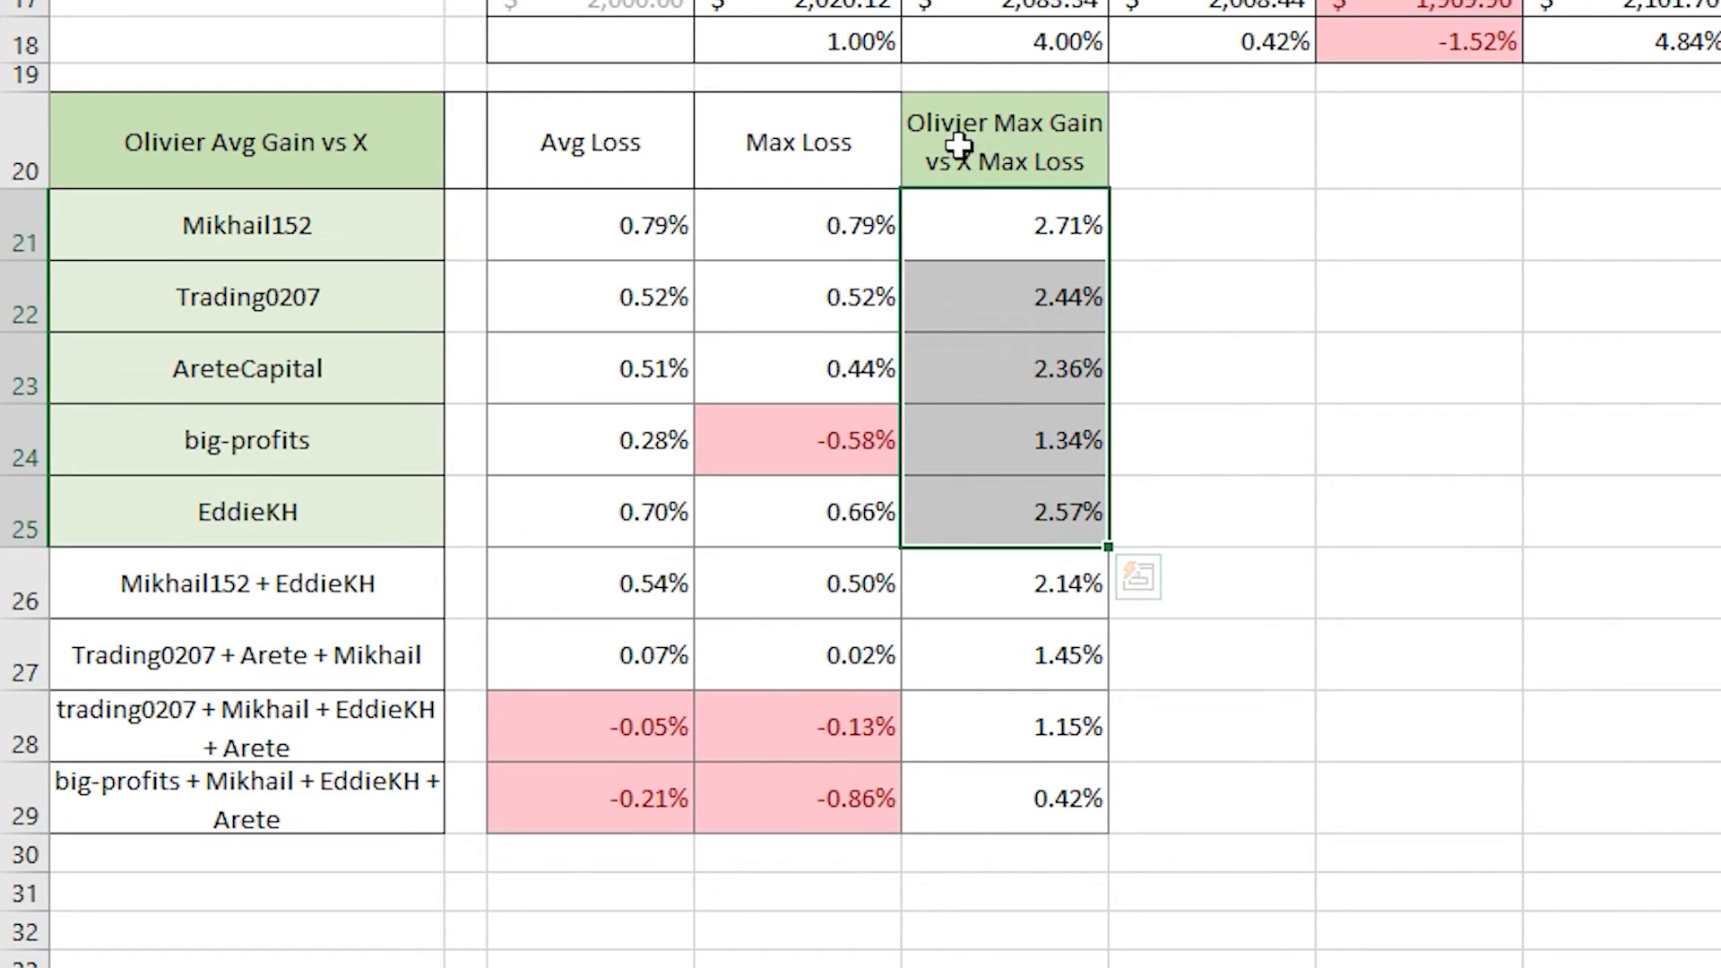
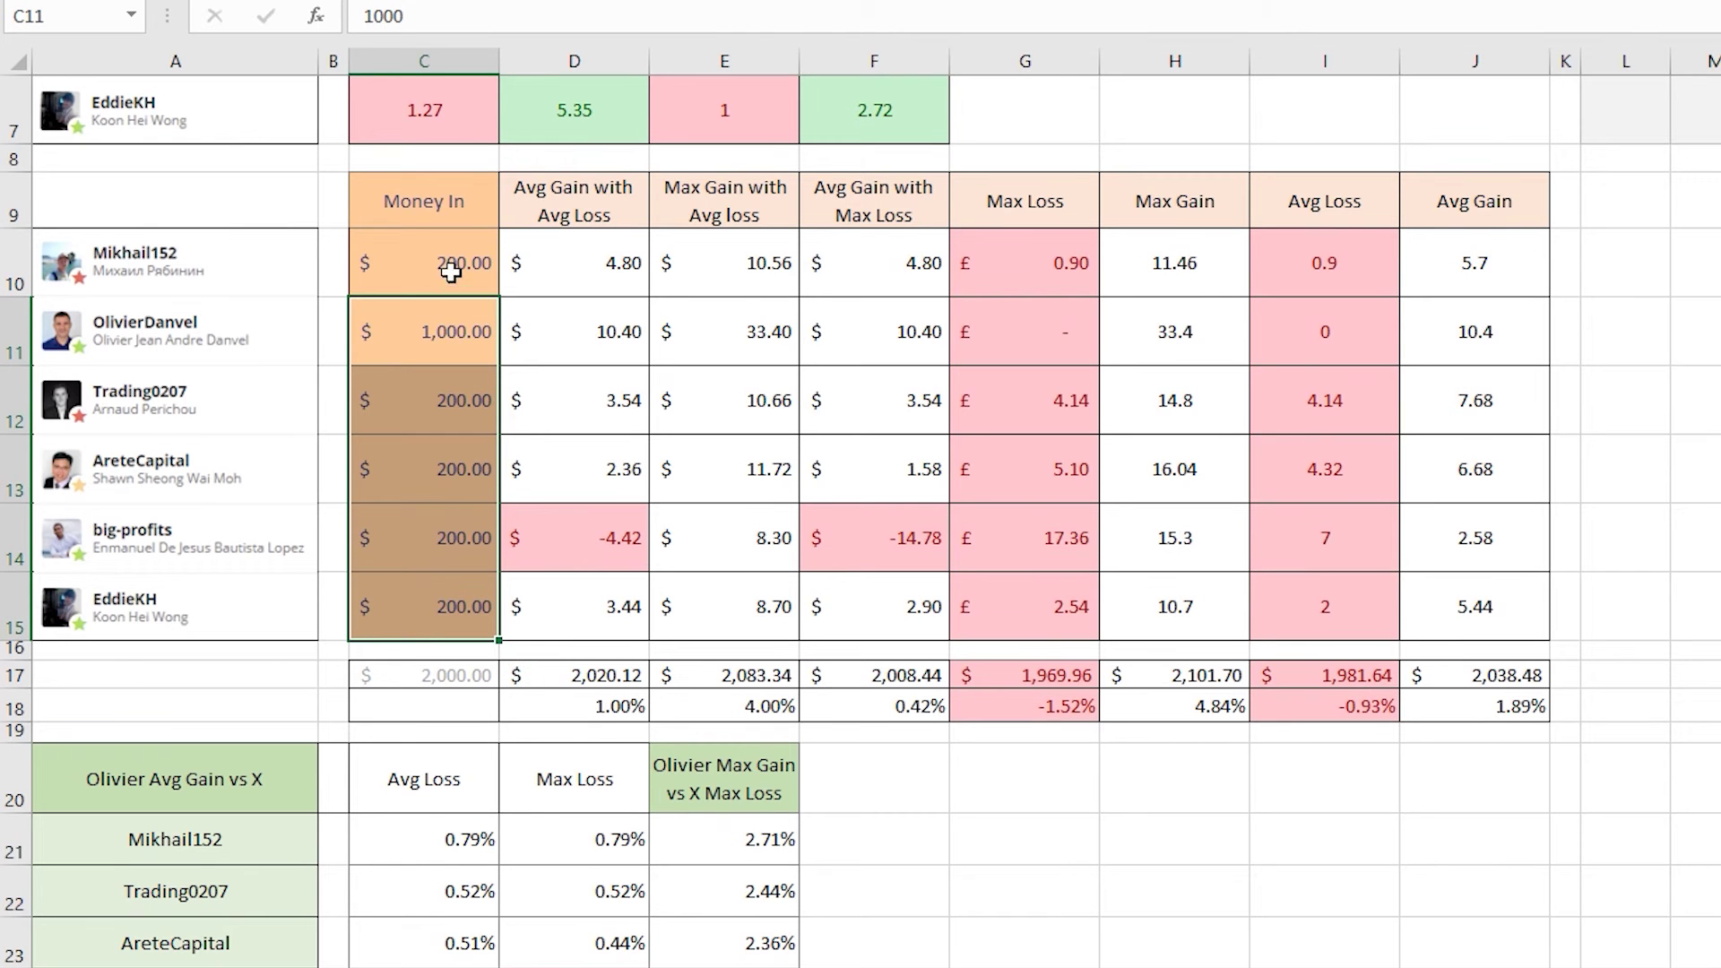
- Review the Money In allocations in C10:C15 and examine the Avg Loss percentages for the trader combinations in C26:C29
left_click_drag(377, 266, 377, 606)
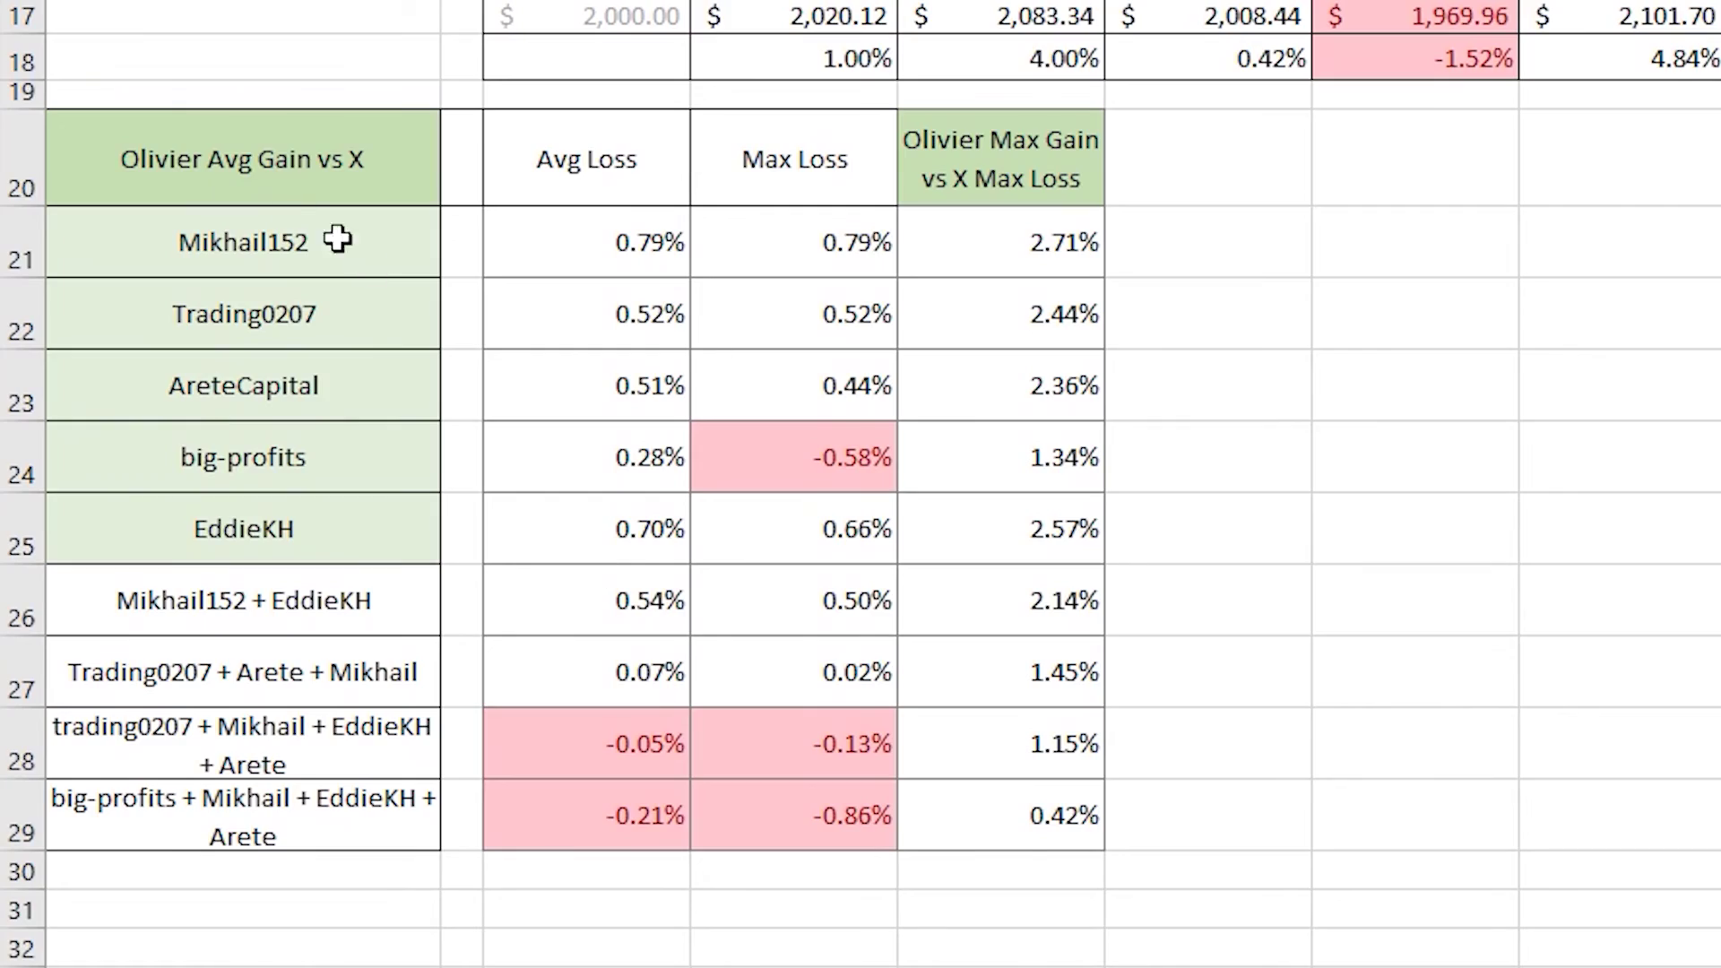
left_click(283, 175)
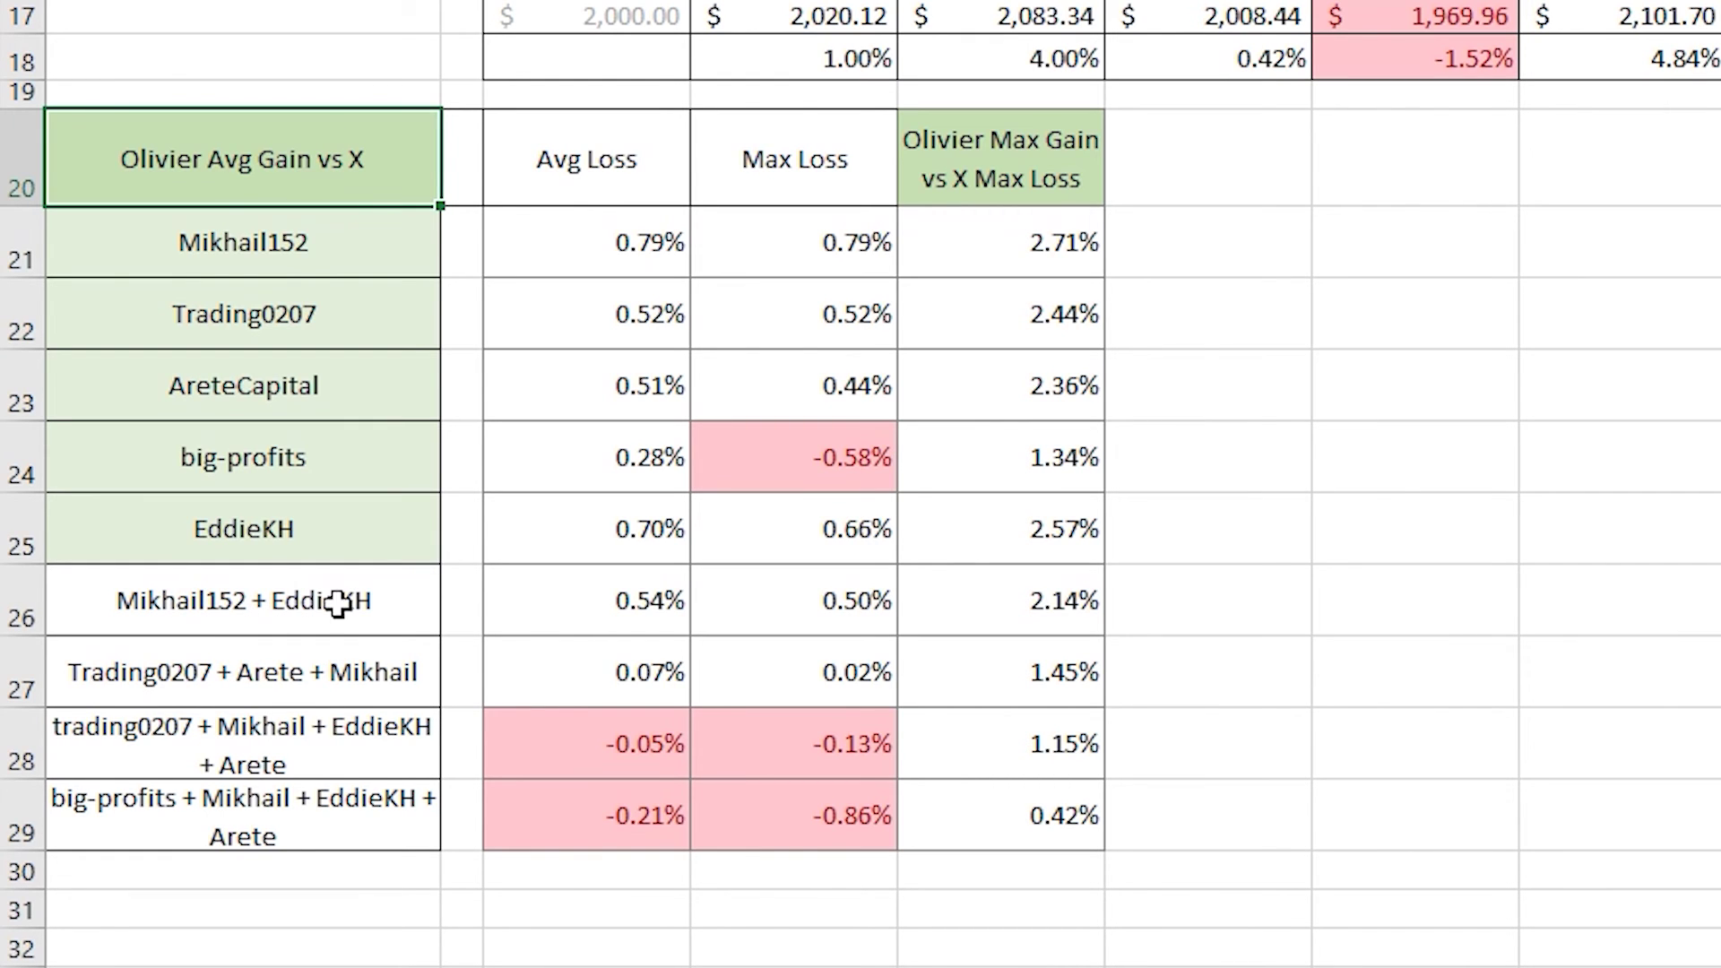
left_click(575, 589)
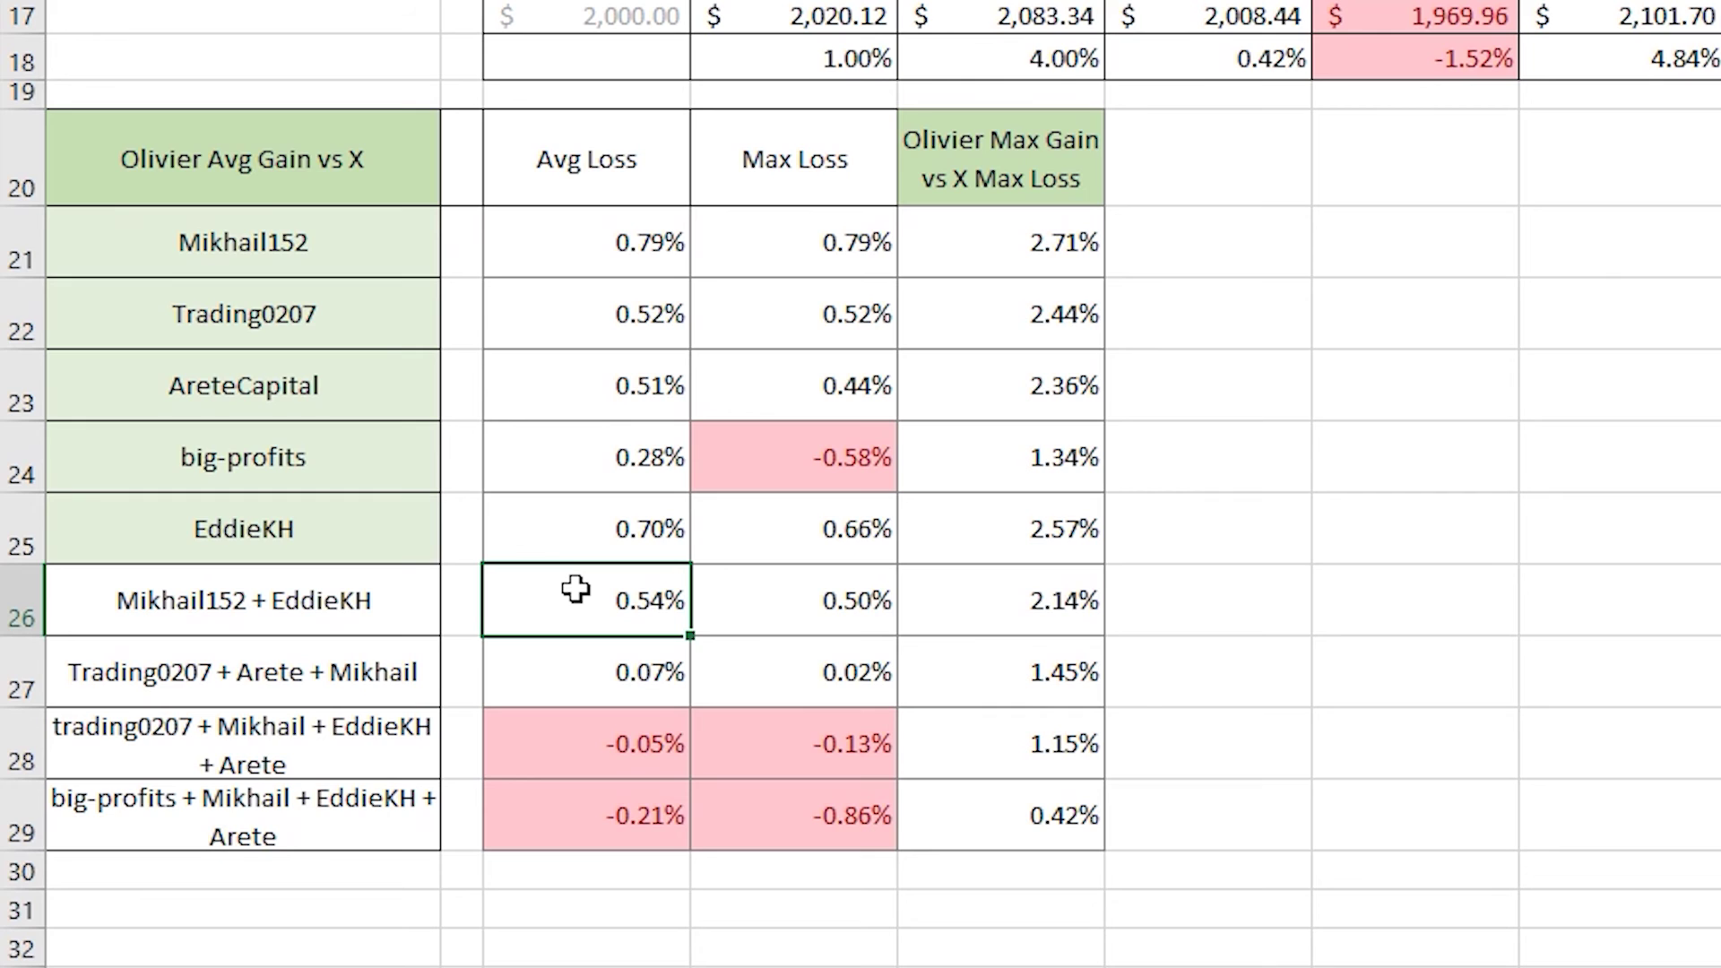
left_click(380, 679)
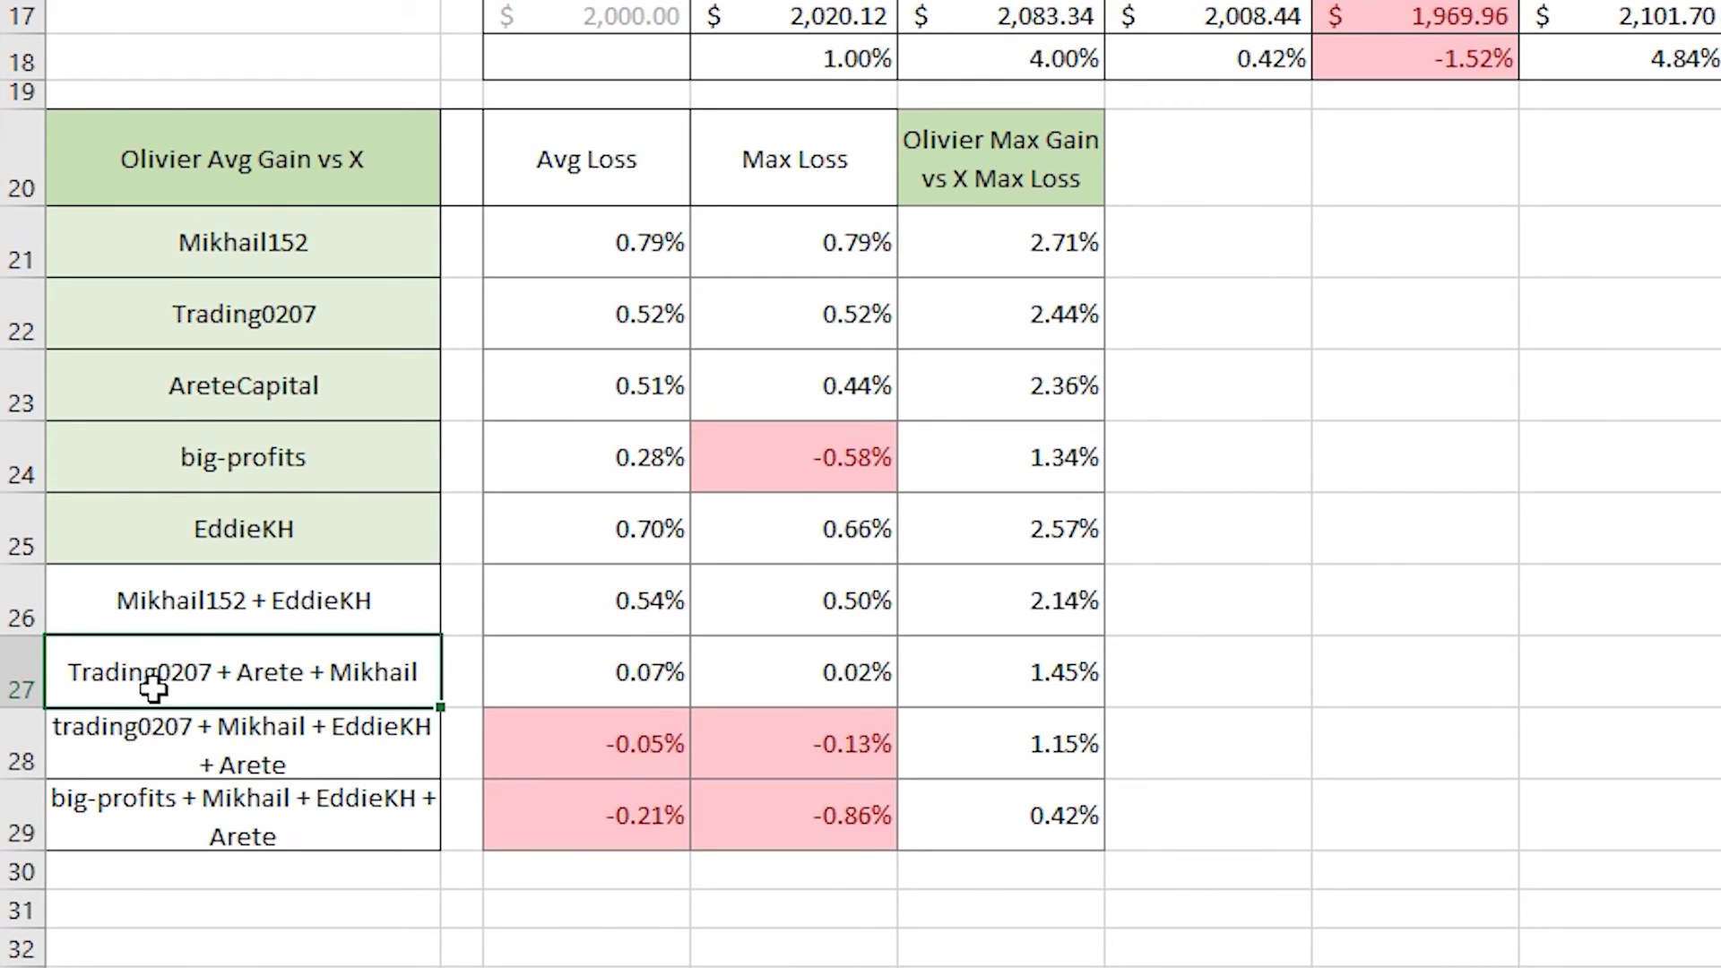
left_click(631, 680)
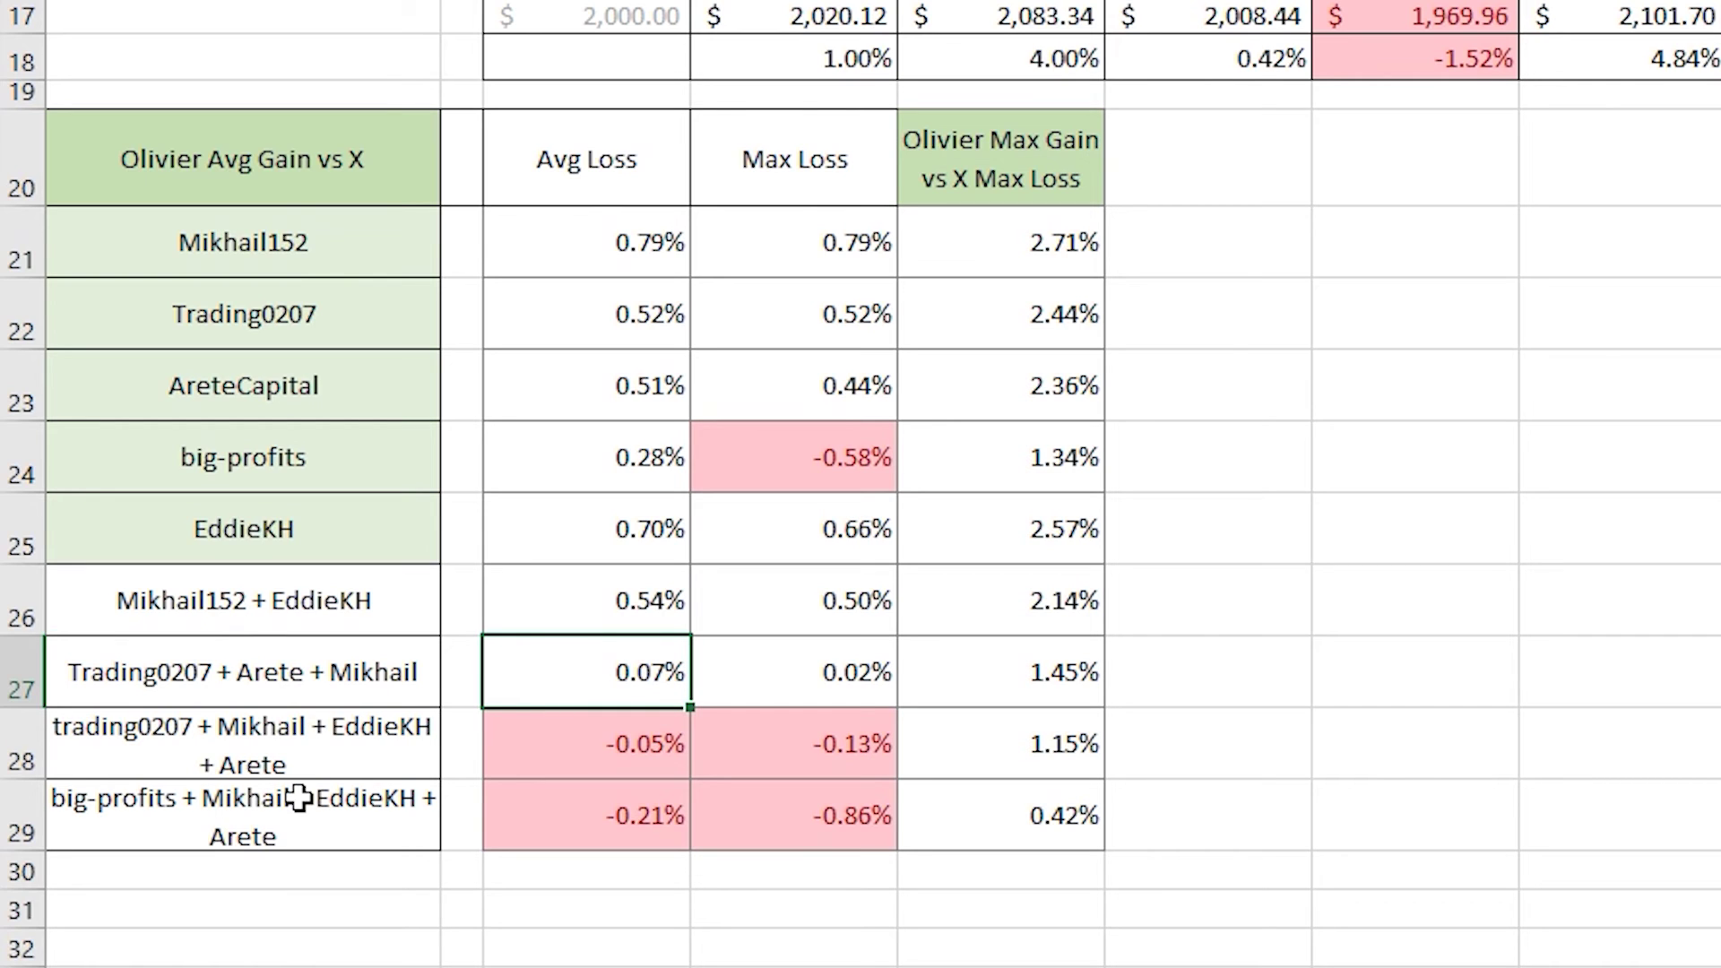
left_click(359, 160)
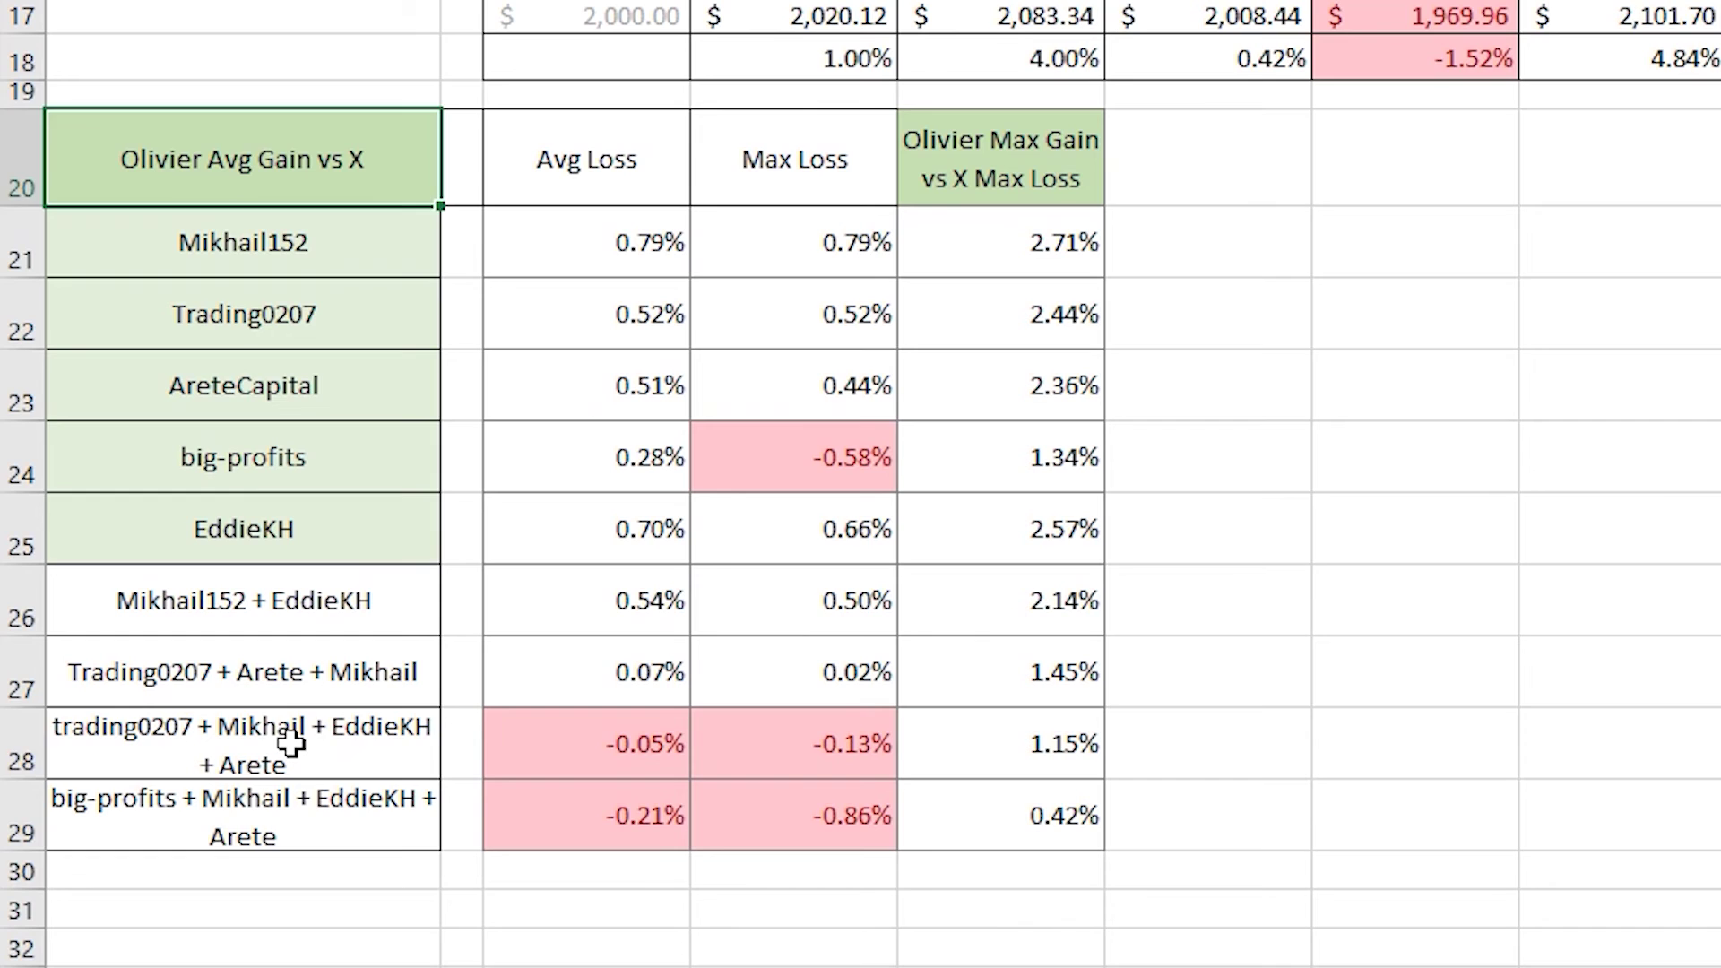
left_click(291, 743)
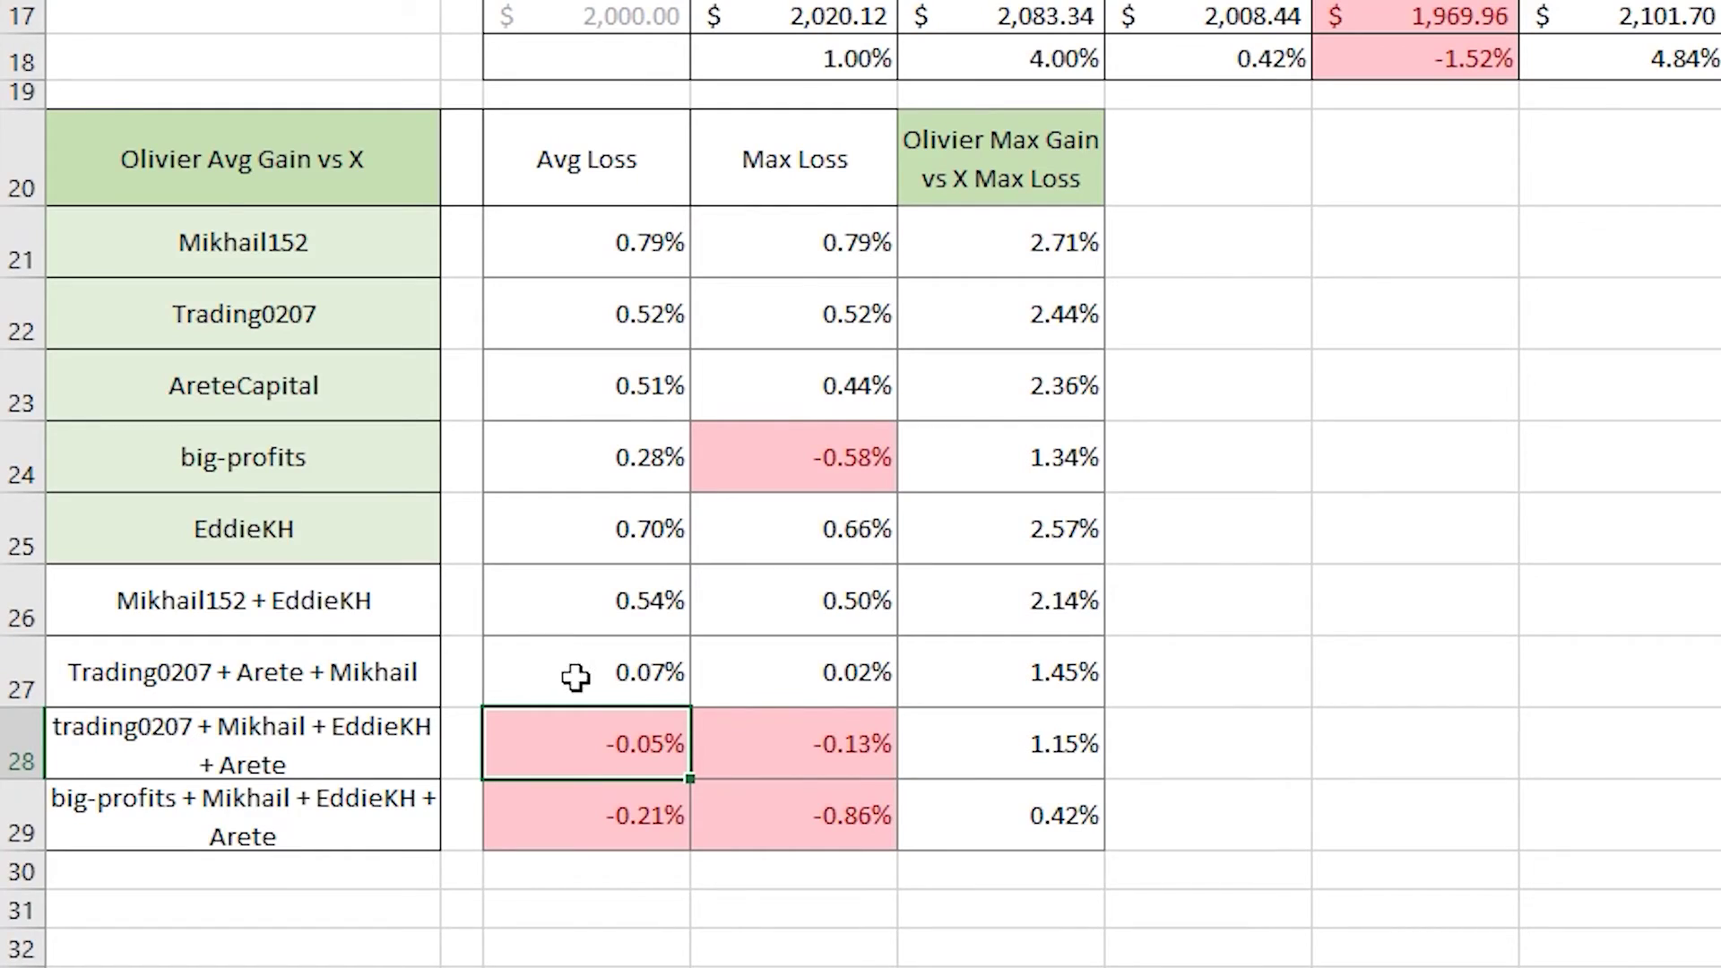
left_click(352, 814)
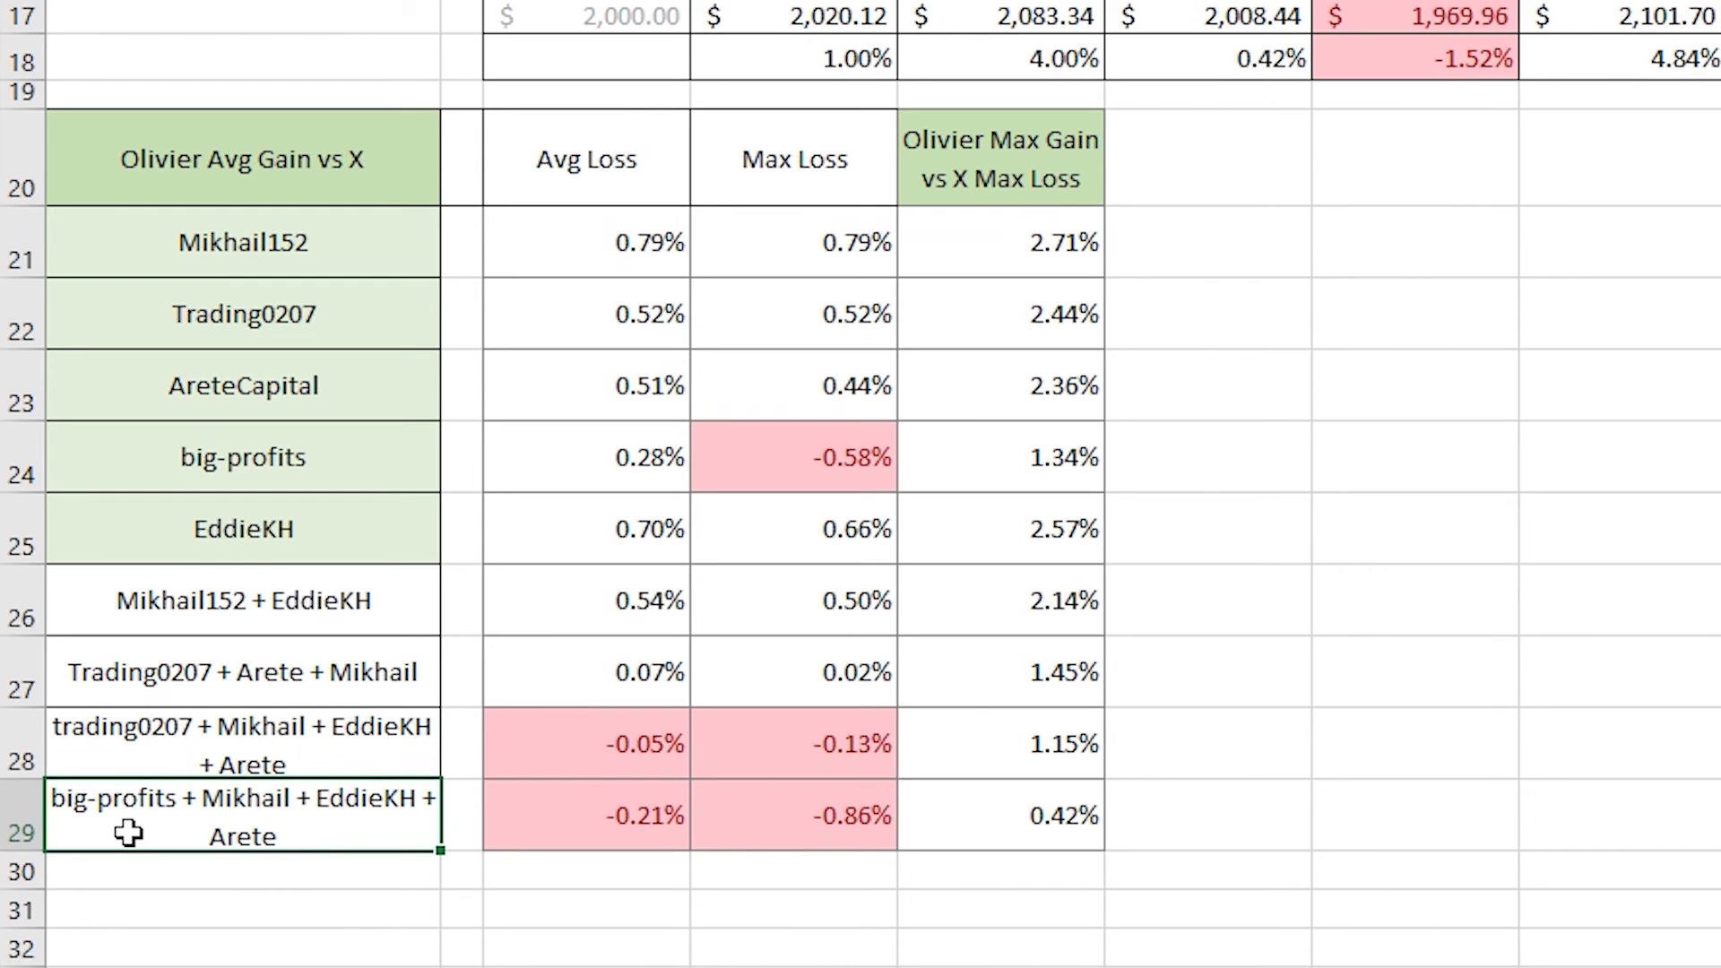
left_click(565, 818)
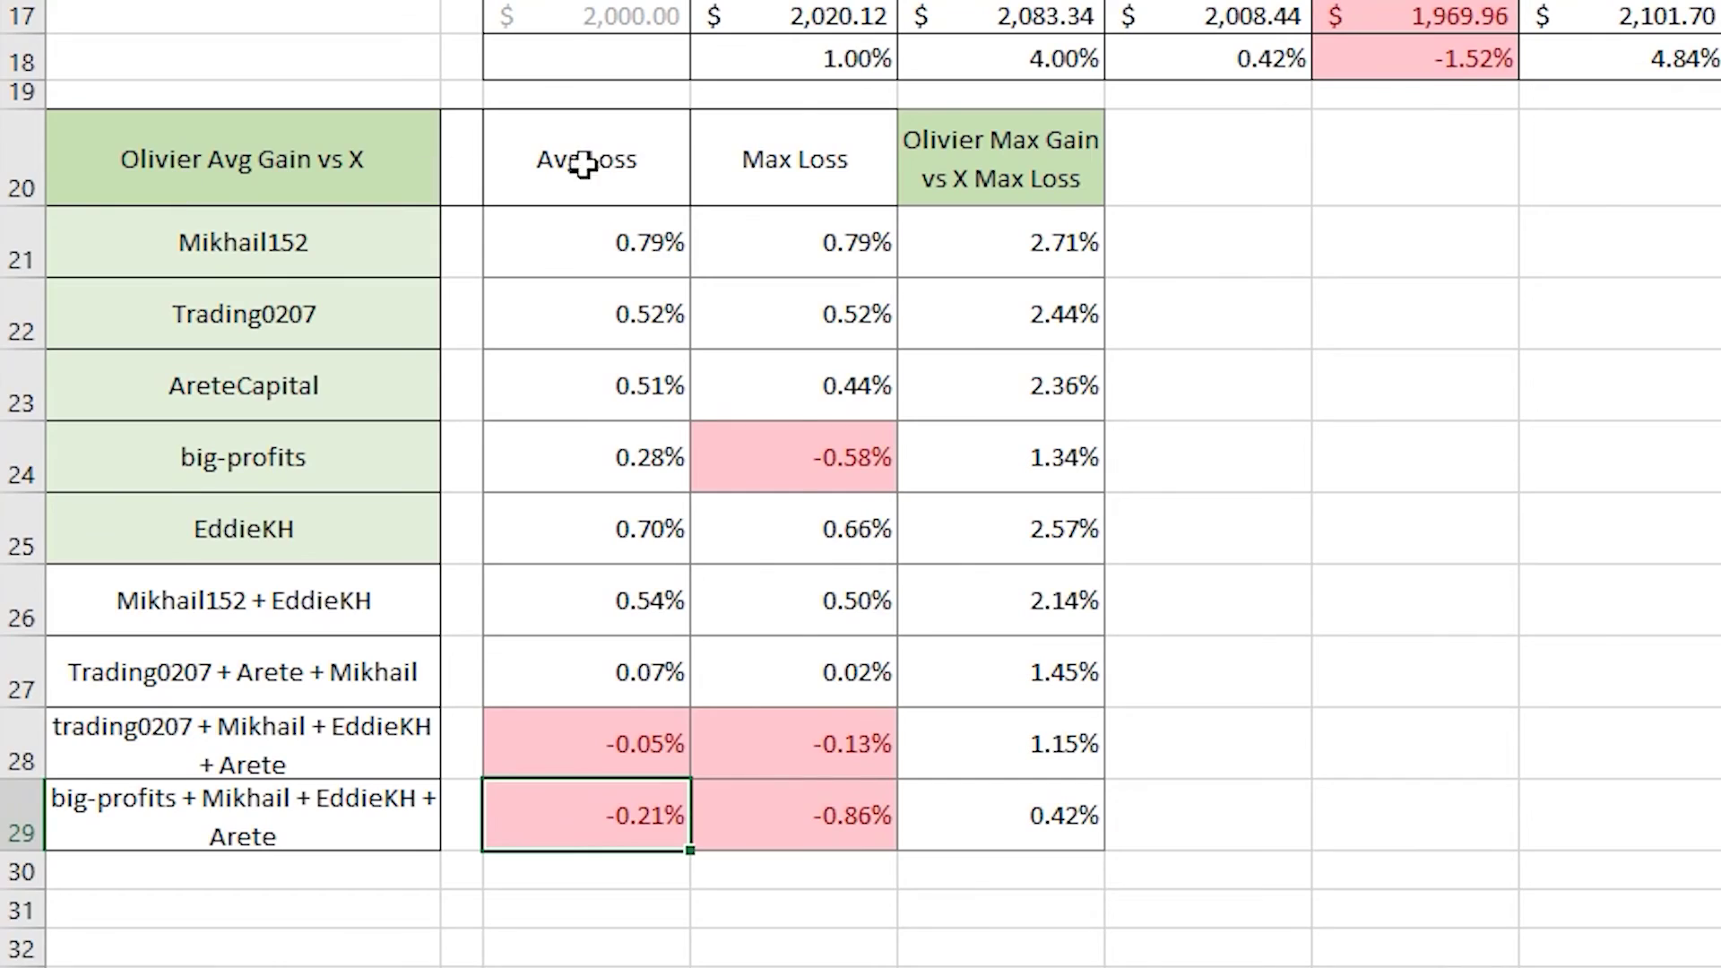
left_click_drag(584, 164, 624, 811)
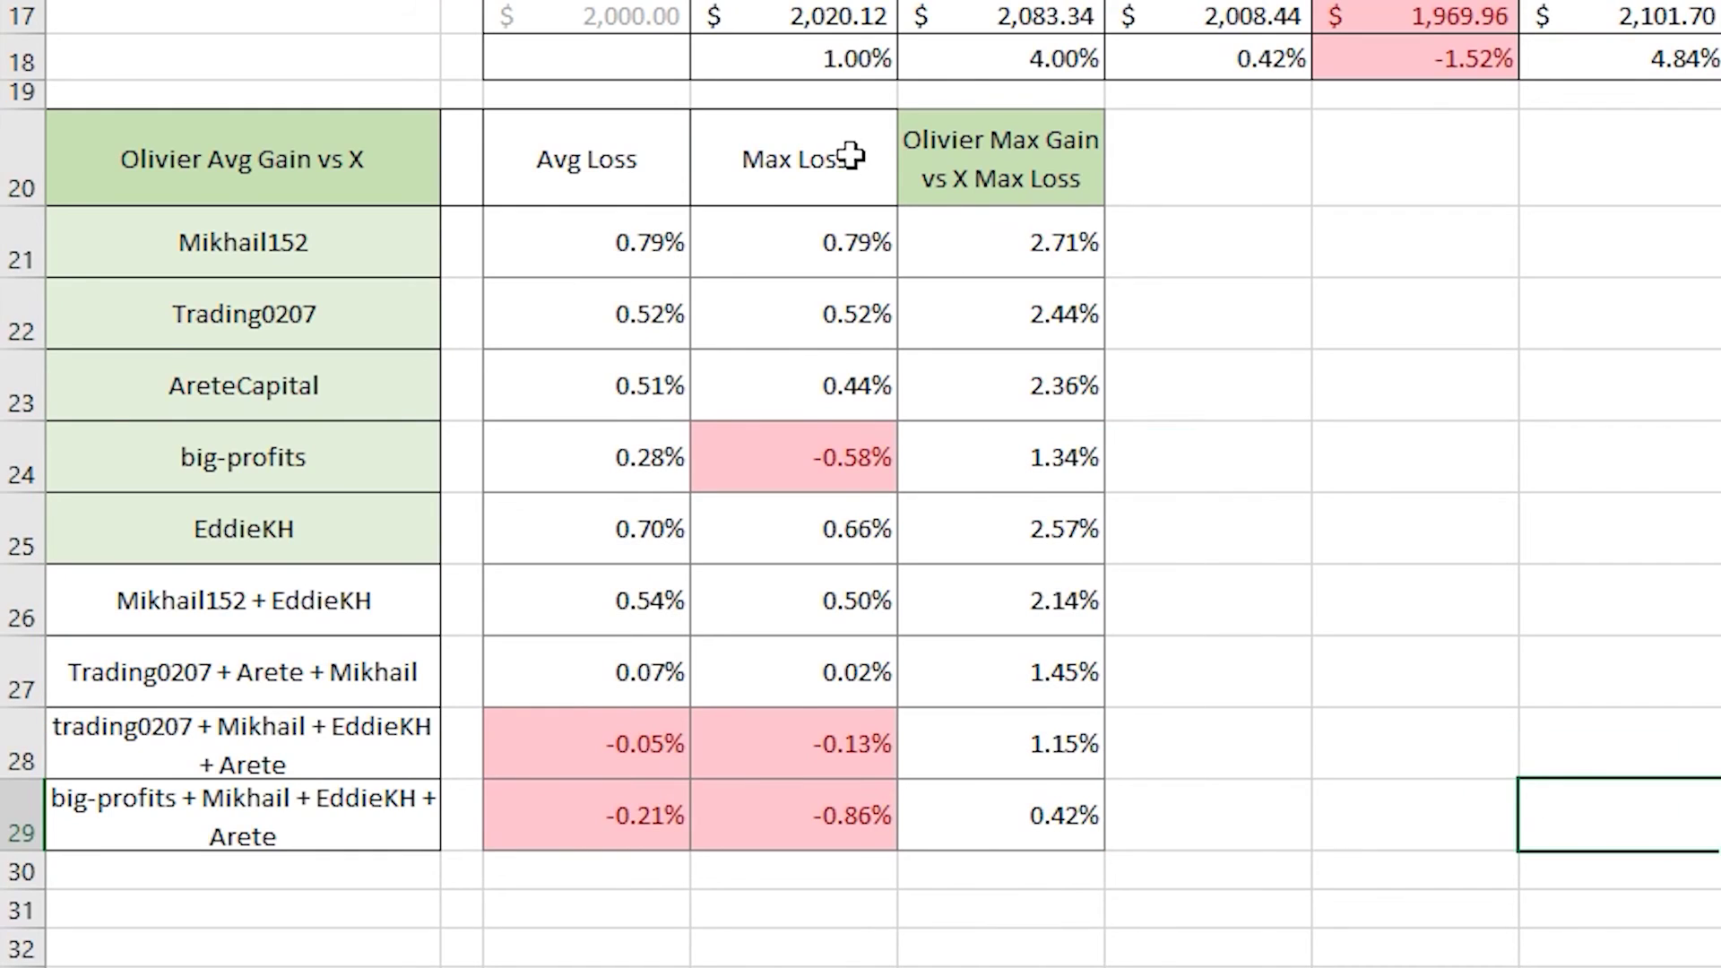
- Compare Max Loss with Avg Loss for each individual trader in C21:D25, checking the big-profits Max Loss in D24
left_click(849, 156)
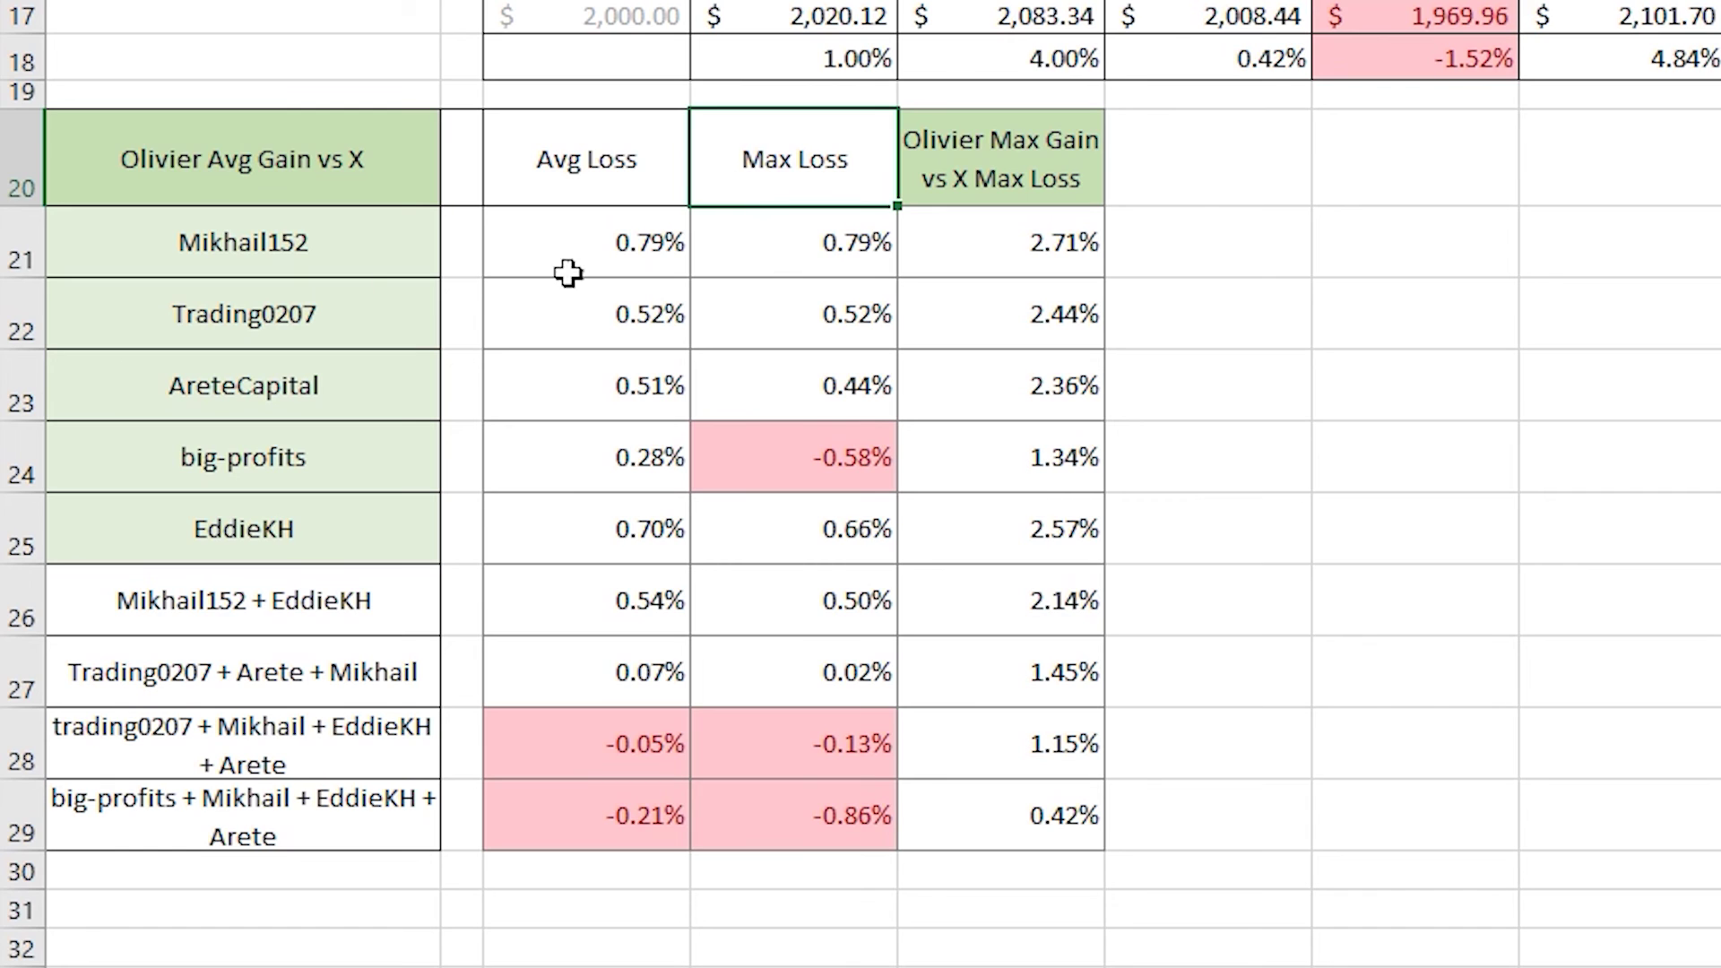
left_click_drag(273, 240, 800, 237)
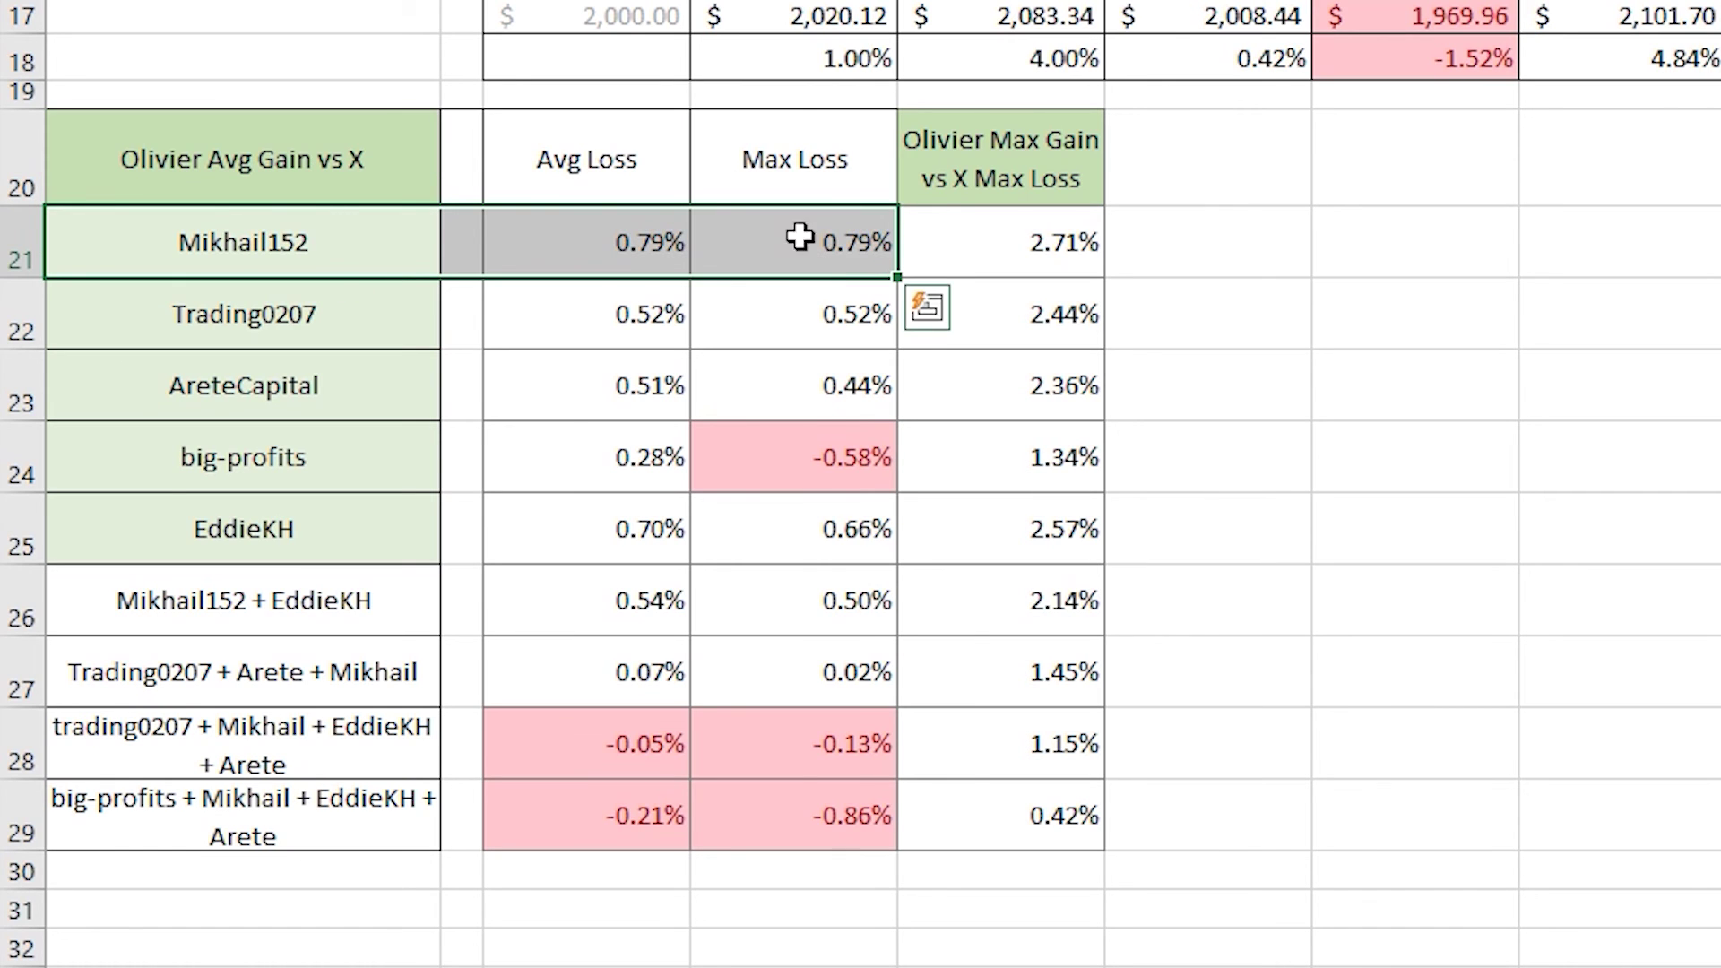
left_click_drag(346, 311, 814, 330)
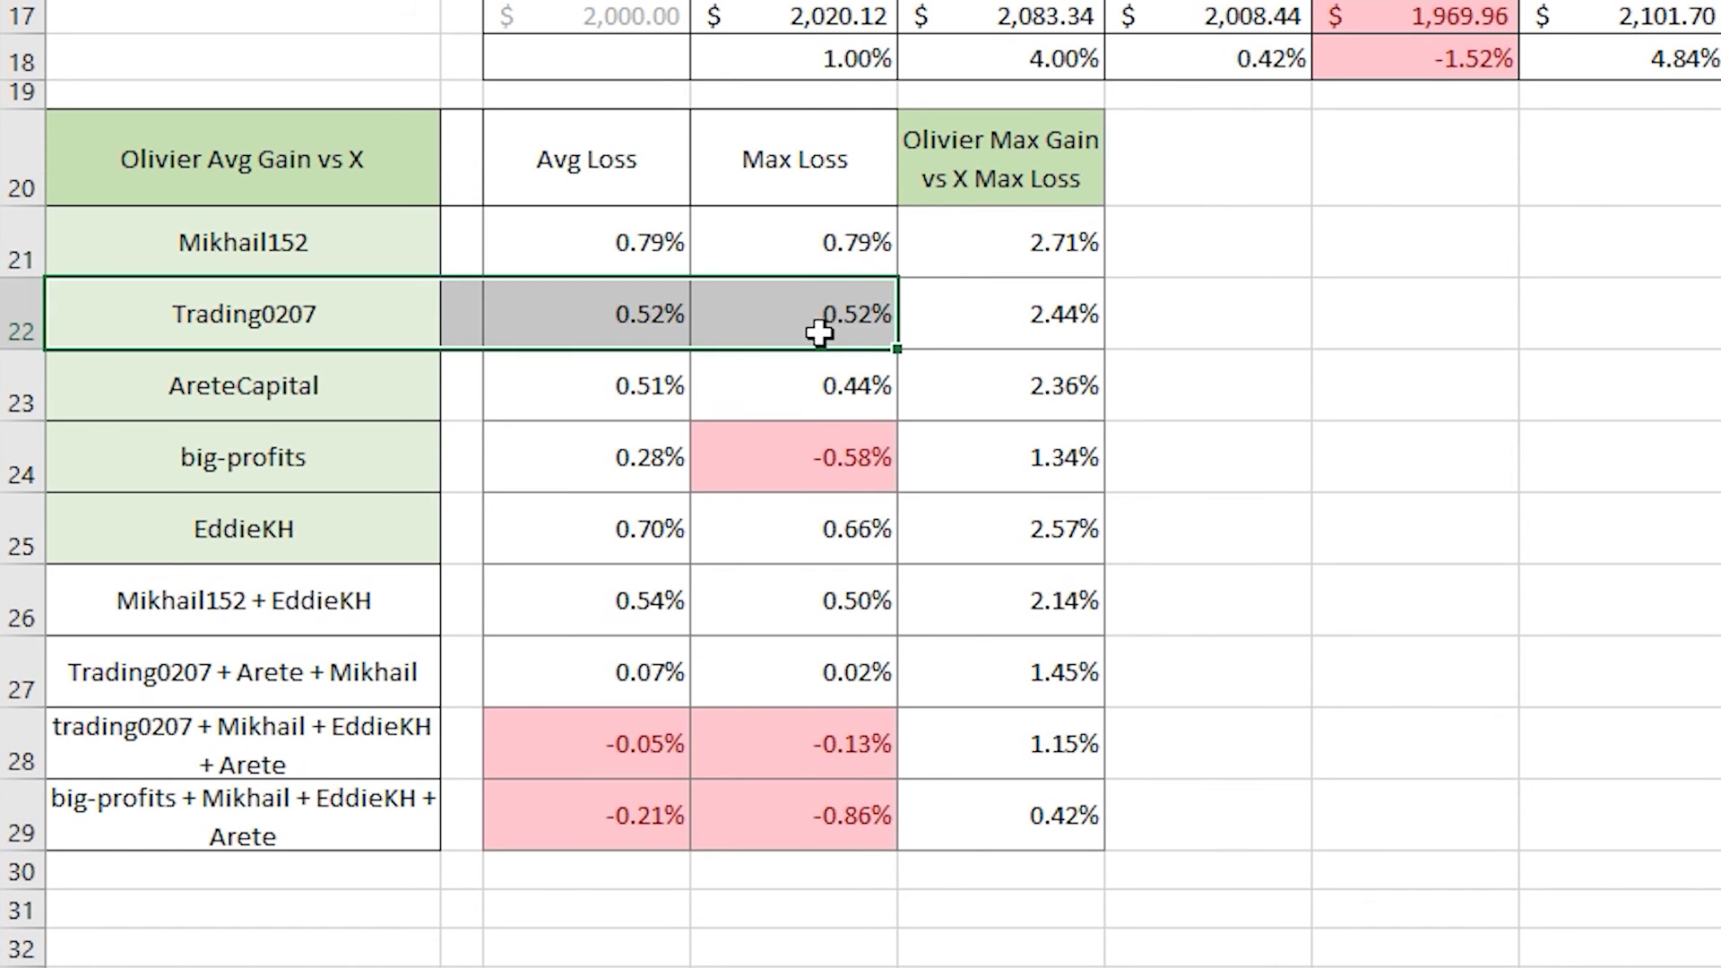
left_click_drag(338, 376, 780, 373)
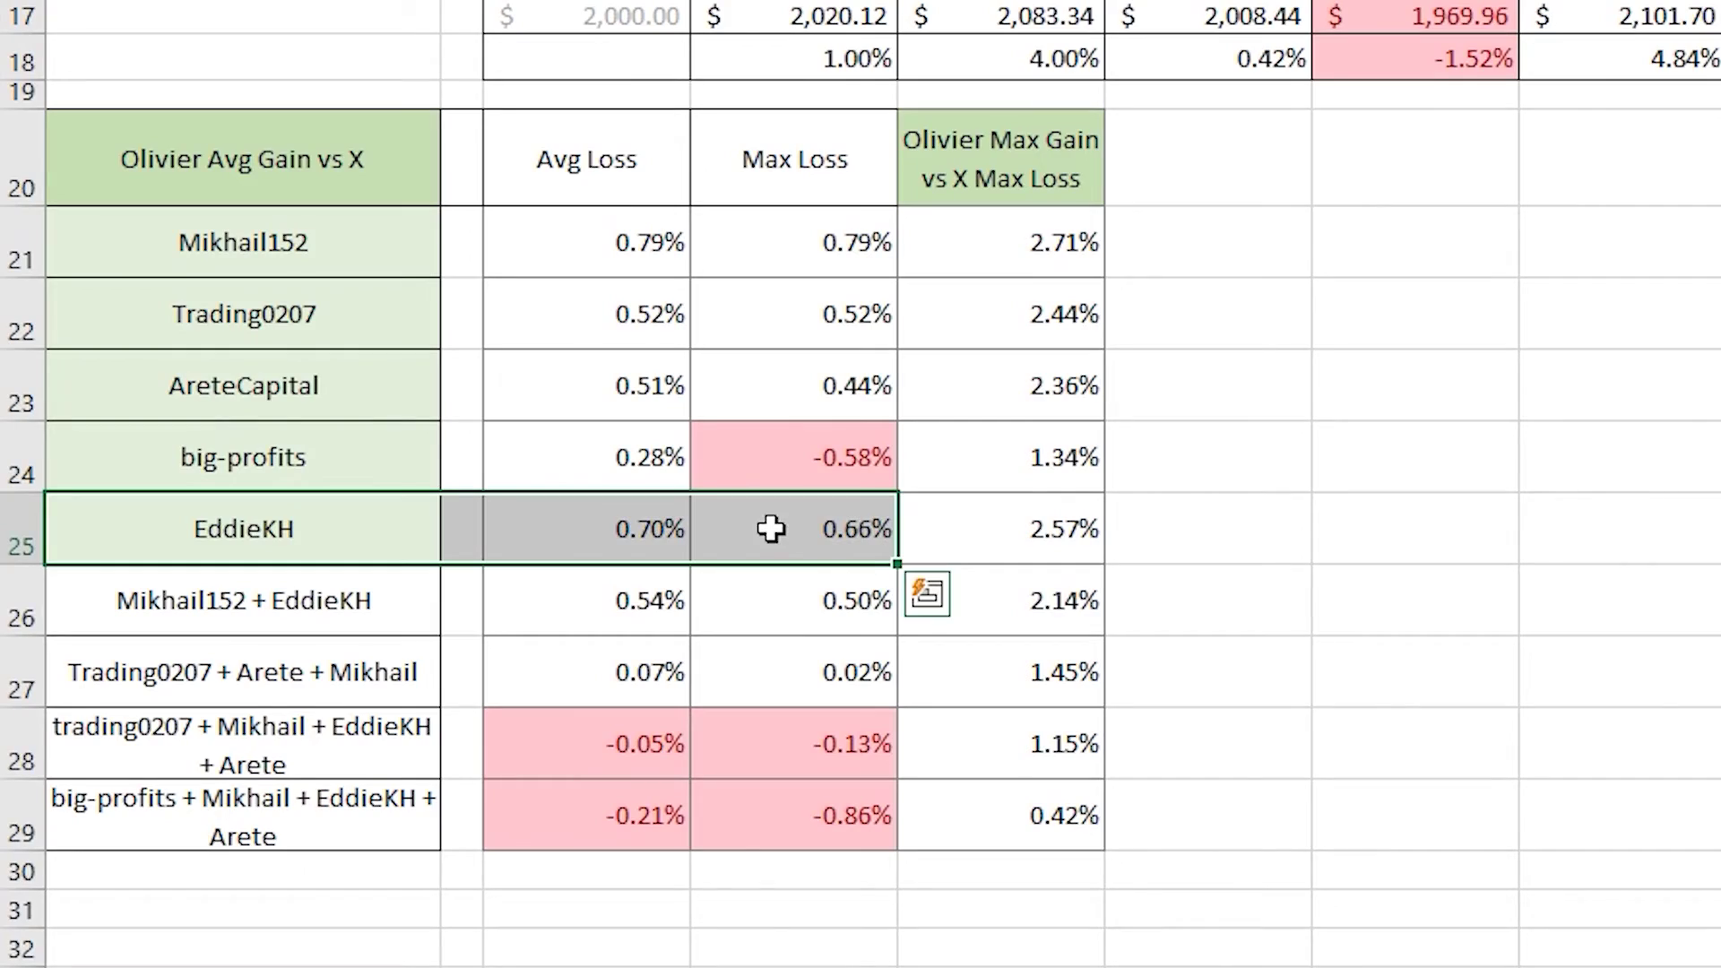
left_click_drag(818, 242, 812, 488)
left_click(852, 473)
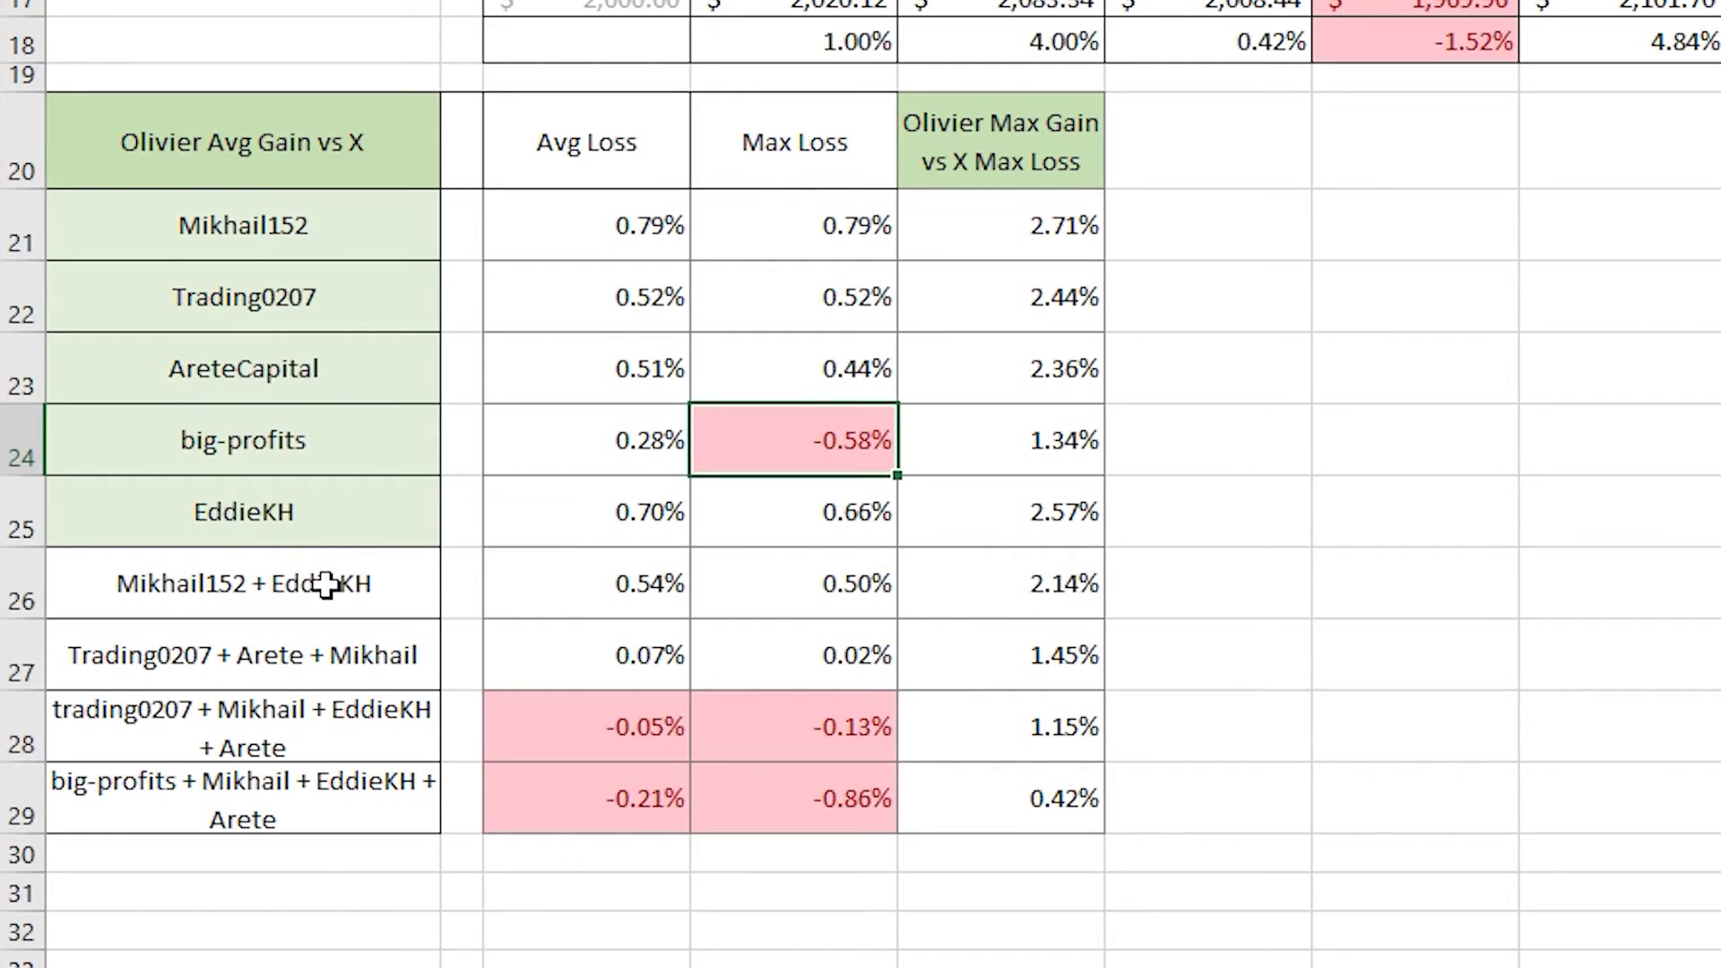
- Compare the Avg Loss and Max Loss percentages for the trader combinations in C26:D29, focusing on the two largest combinations in rows 28 and 29
left_click_drag(325, 584, 773, 593)
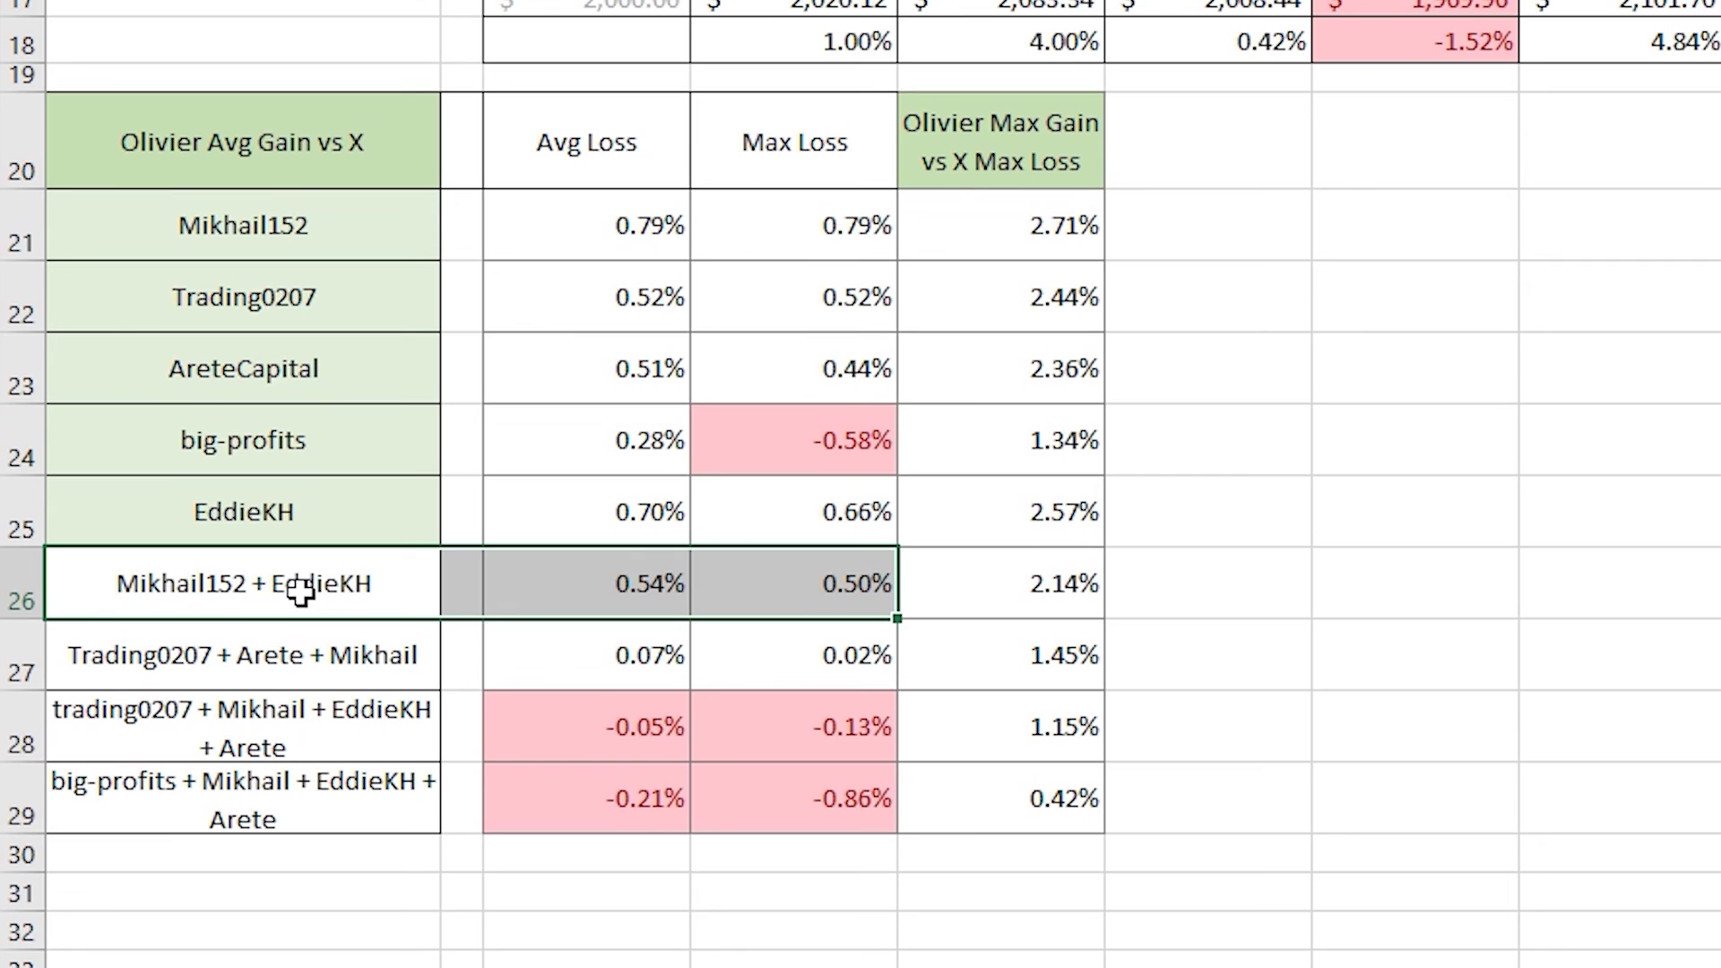
left_click_drag(363, 643, 786, 657)
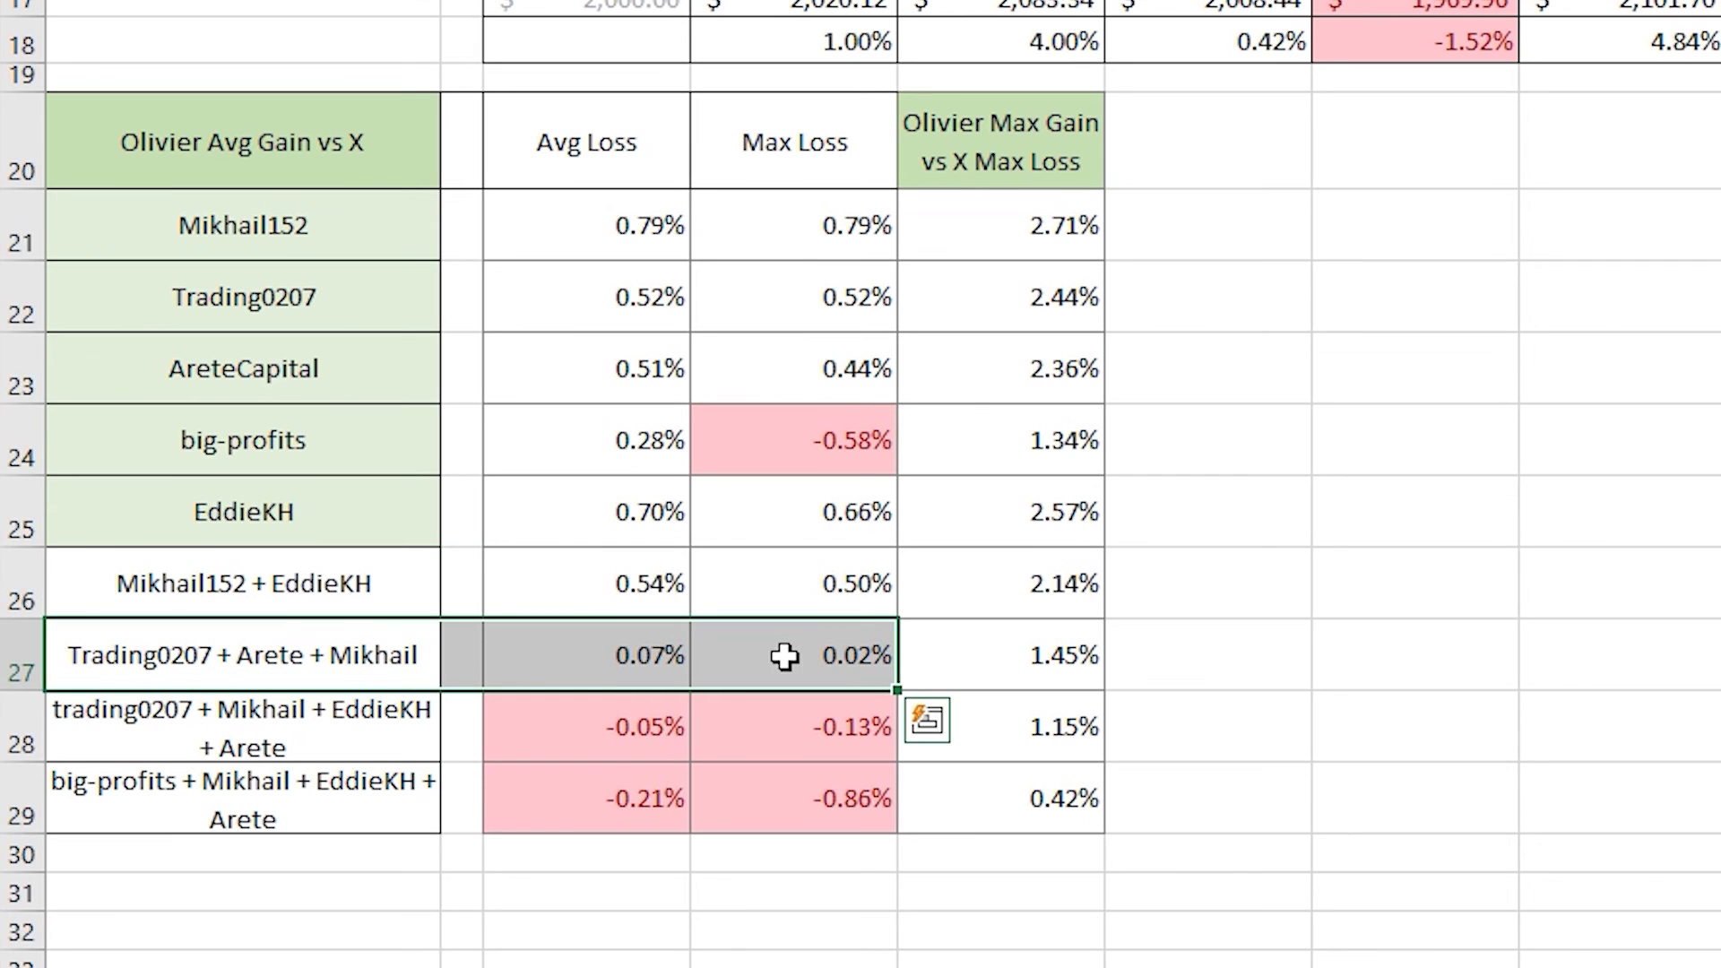
left_click_drag(431, 730, 841, 795)
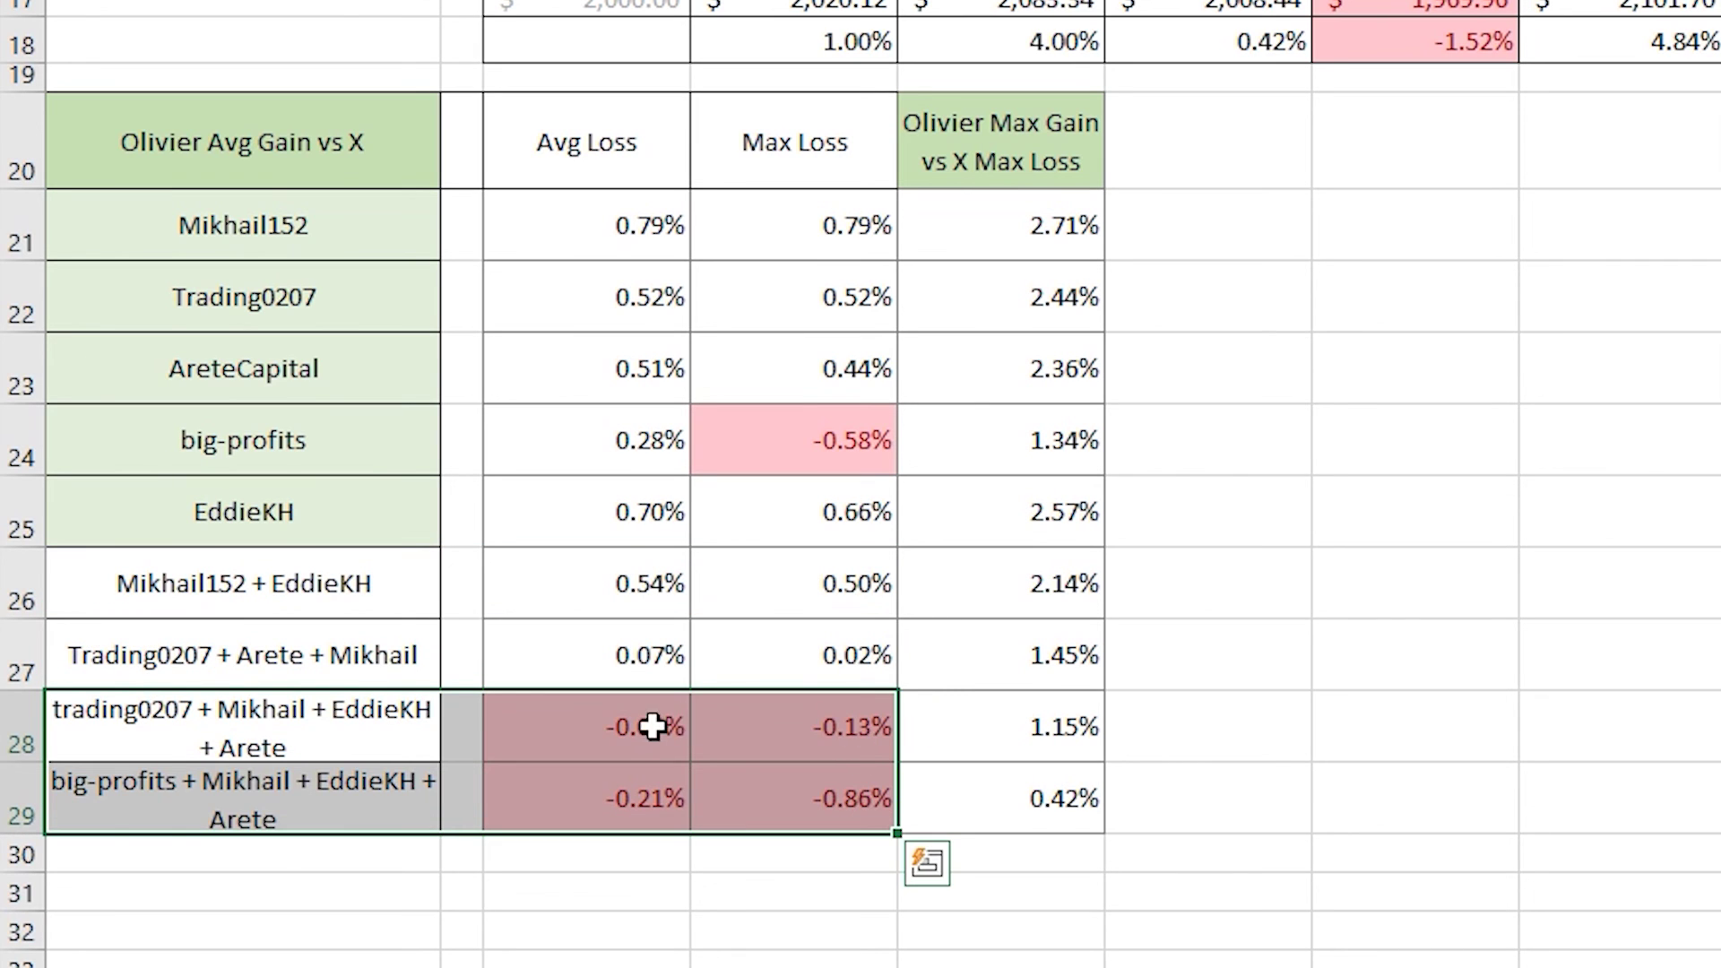
left_click(787, 732)
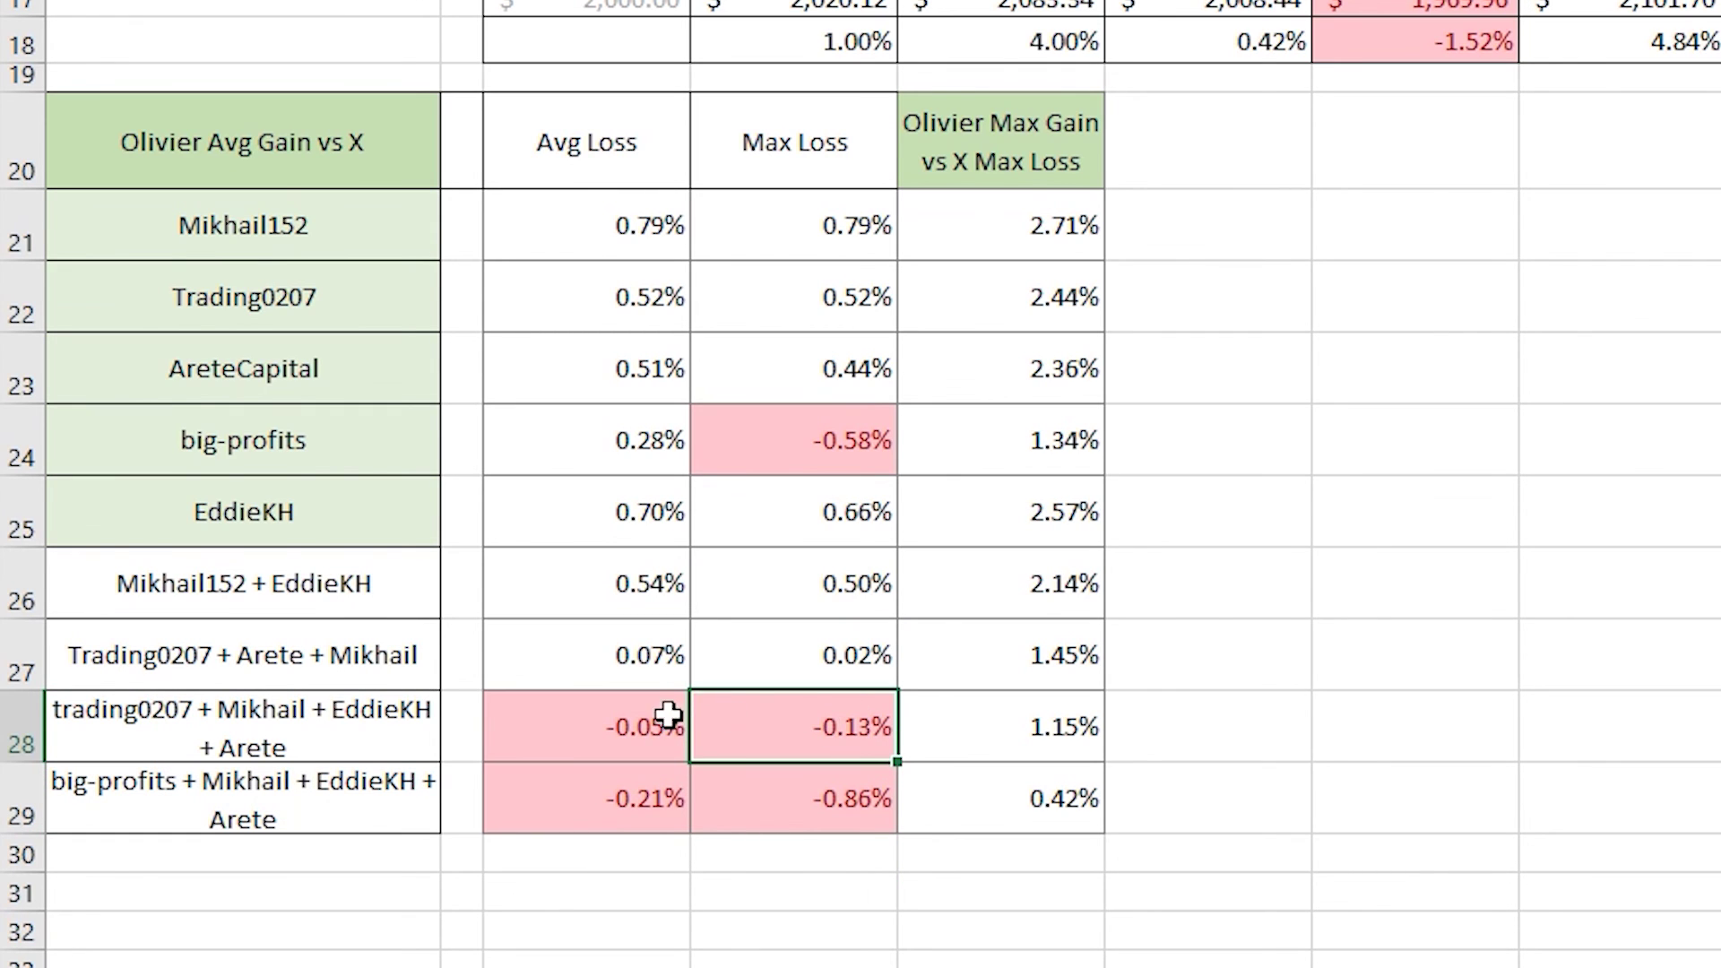
left_click(847, 814)
left_click(643, 815)
left_click(818, 812)
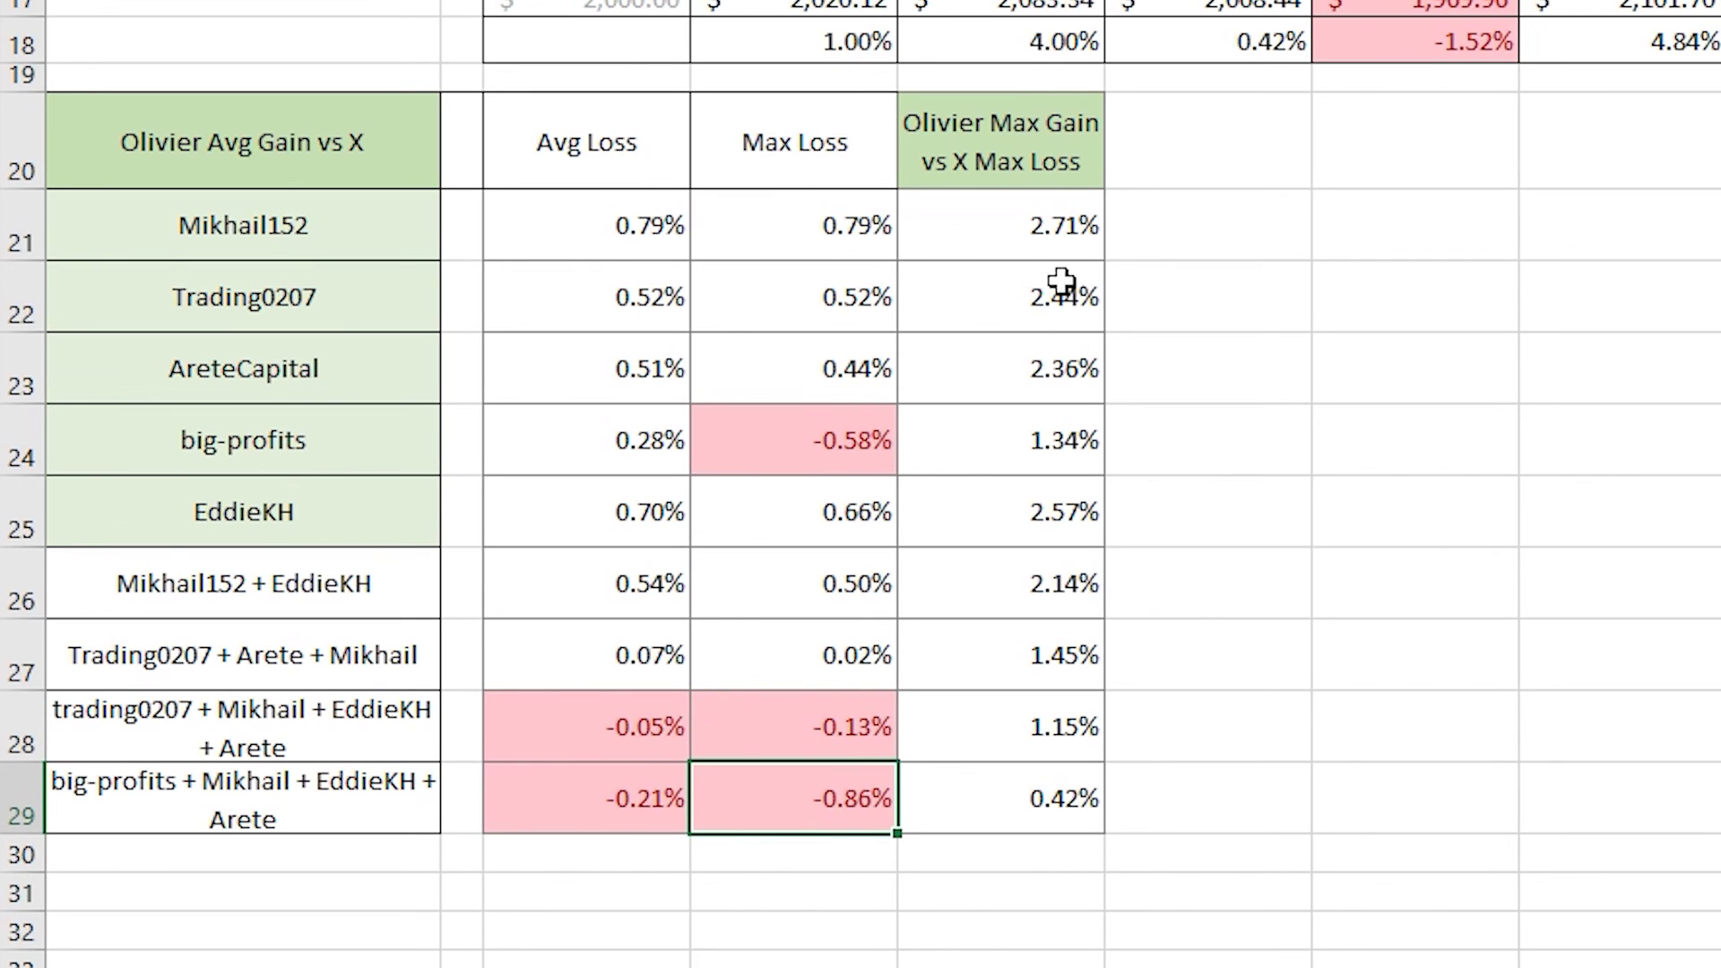
- Examine the max gain versus max loss percentages for the individual traders in E21:E25
left_click(1020, 135)
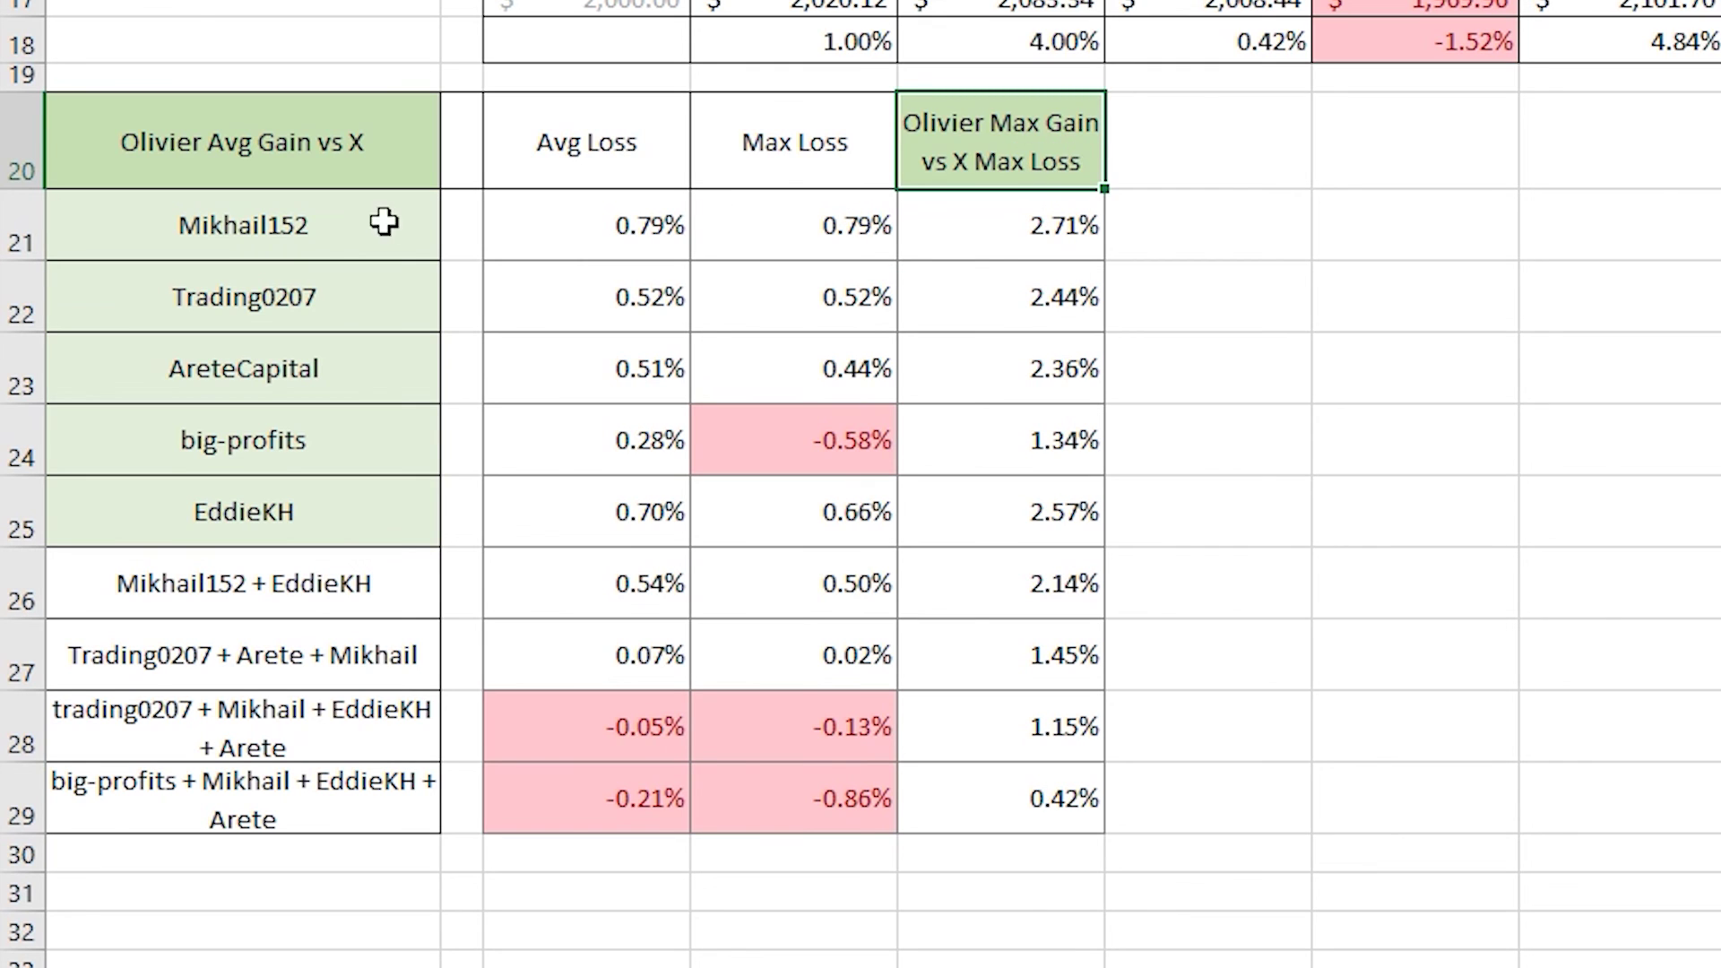
left_click_drag(287, 223, 1053, 497)
left_click(1077, 224)
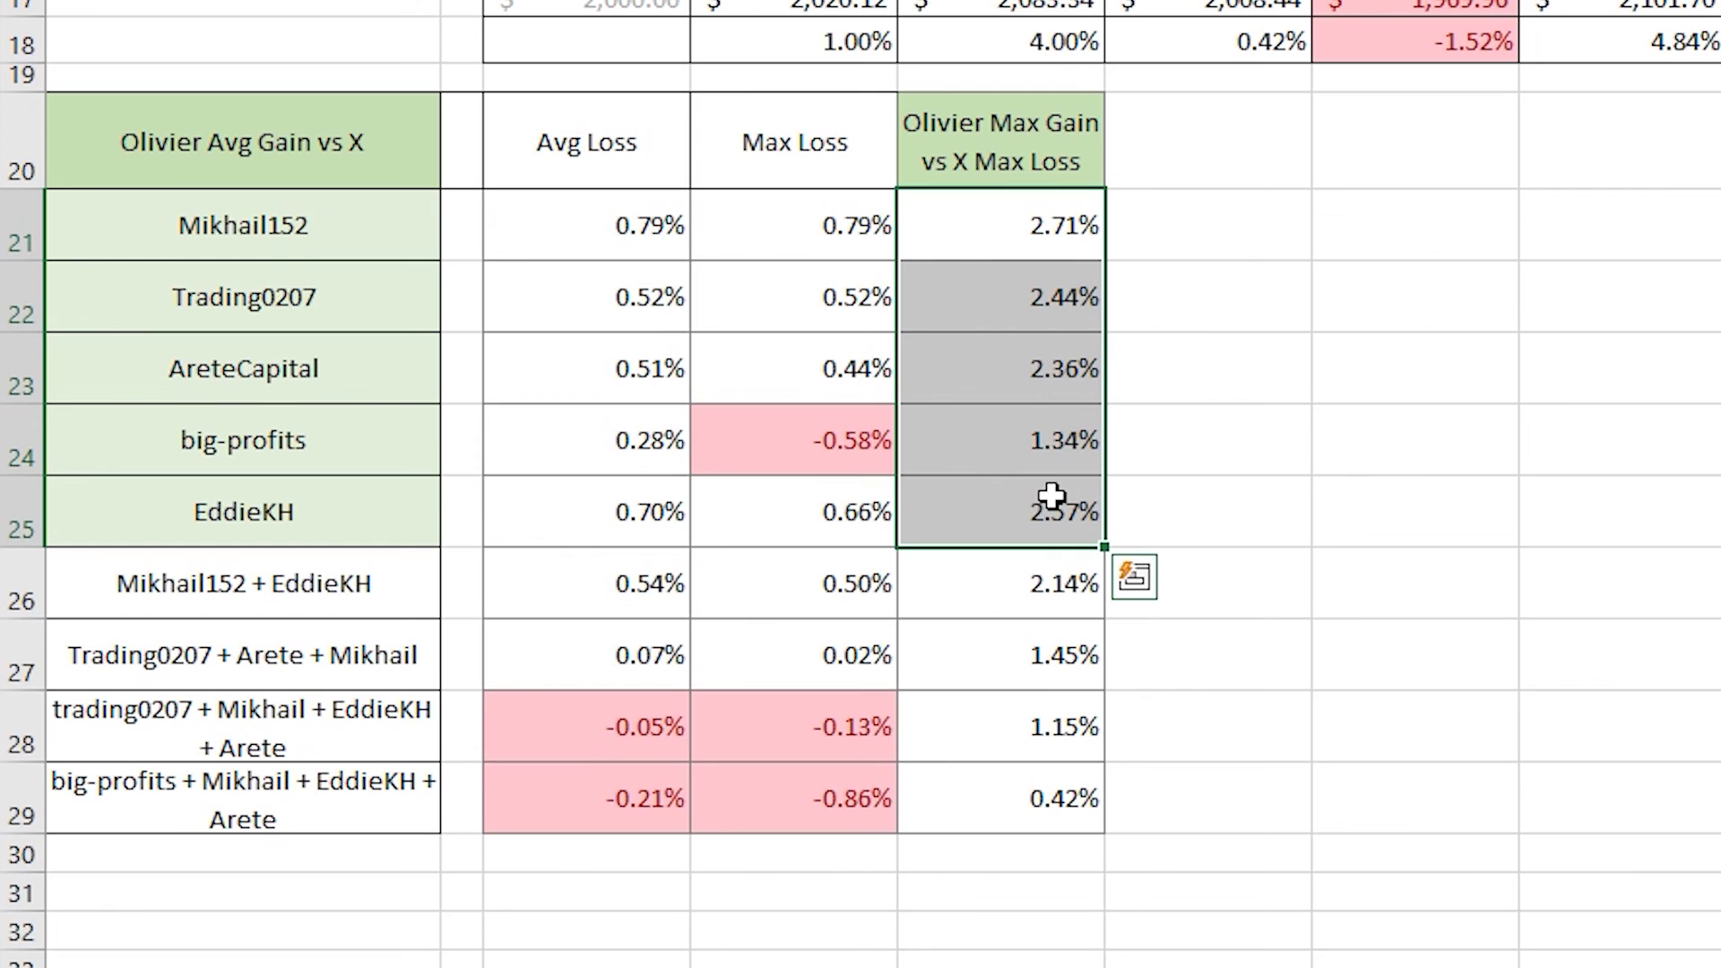
- Examine the max gain versus max loss percentages for each trader combination in E26:E29, row by row
left_click_drag(296, 593, 1033, 591)
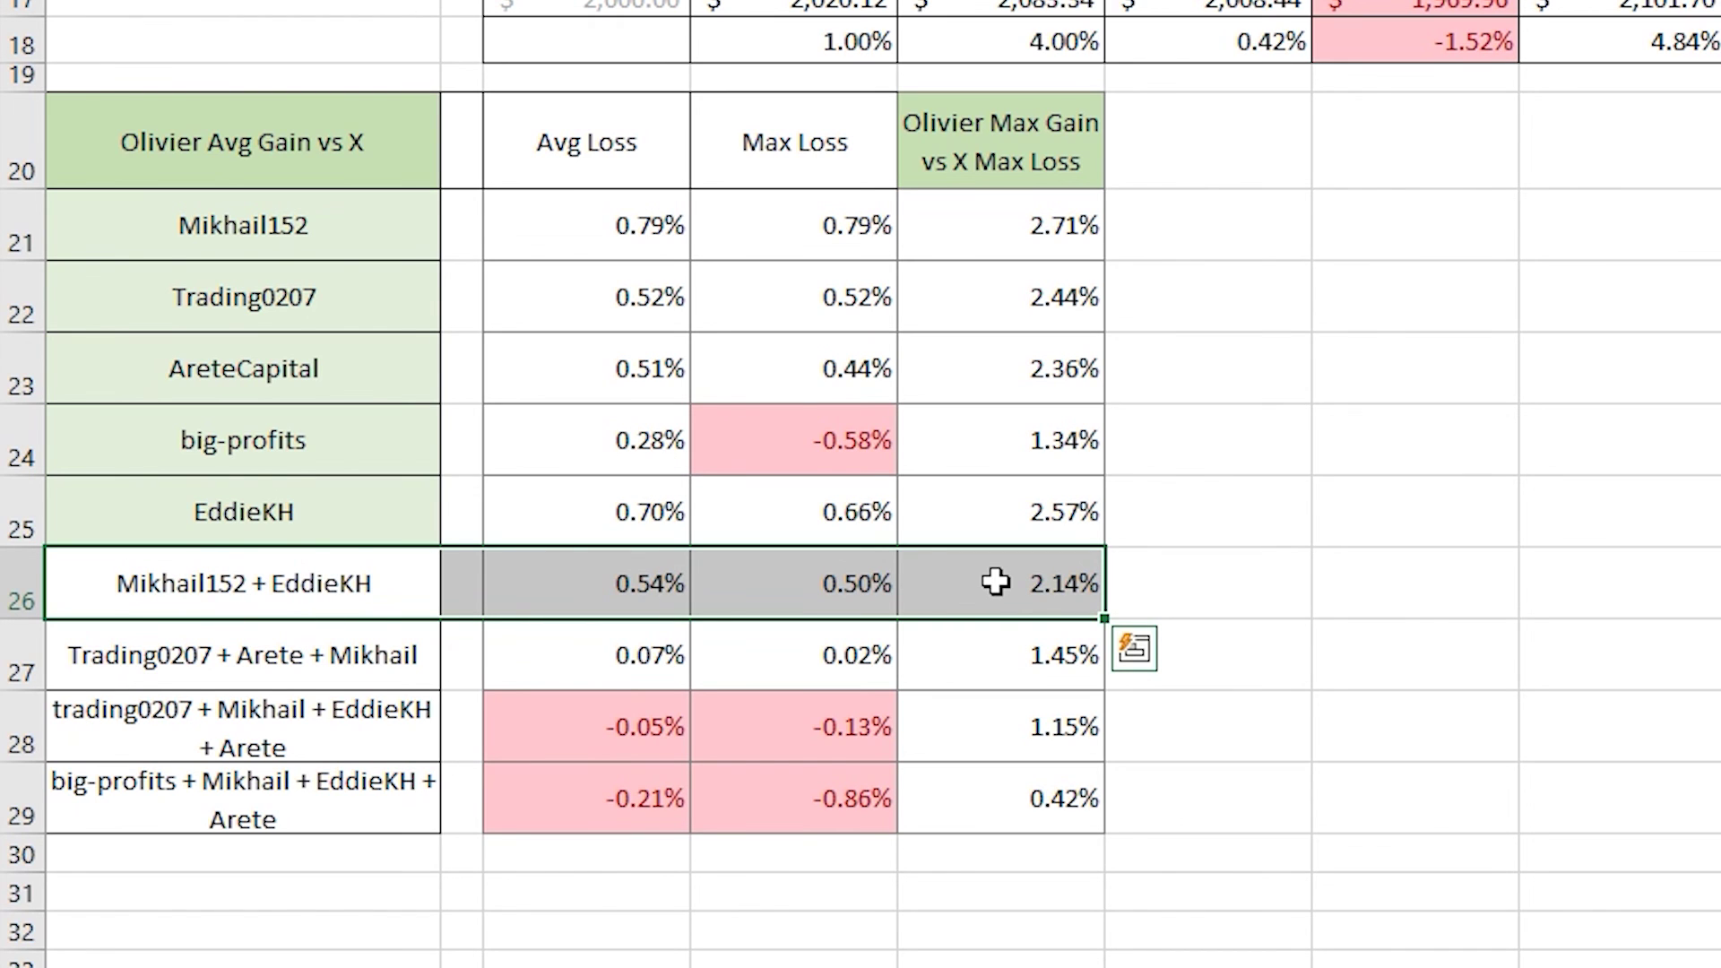
left_click_drag(313, 655, 1040, 652)
left_click(1044, 653)
left_click_drag(281, 697, 968, 714)
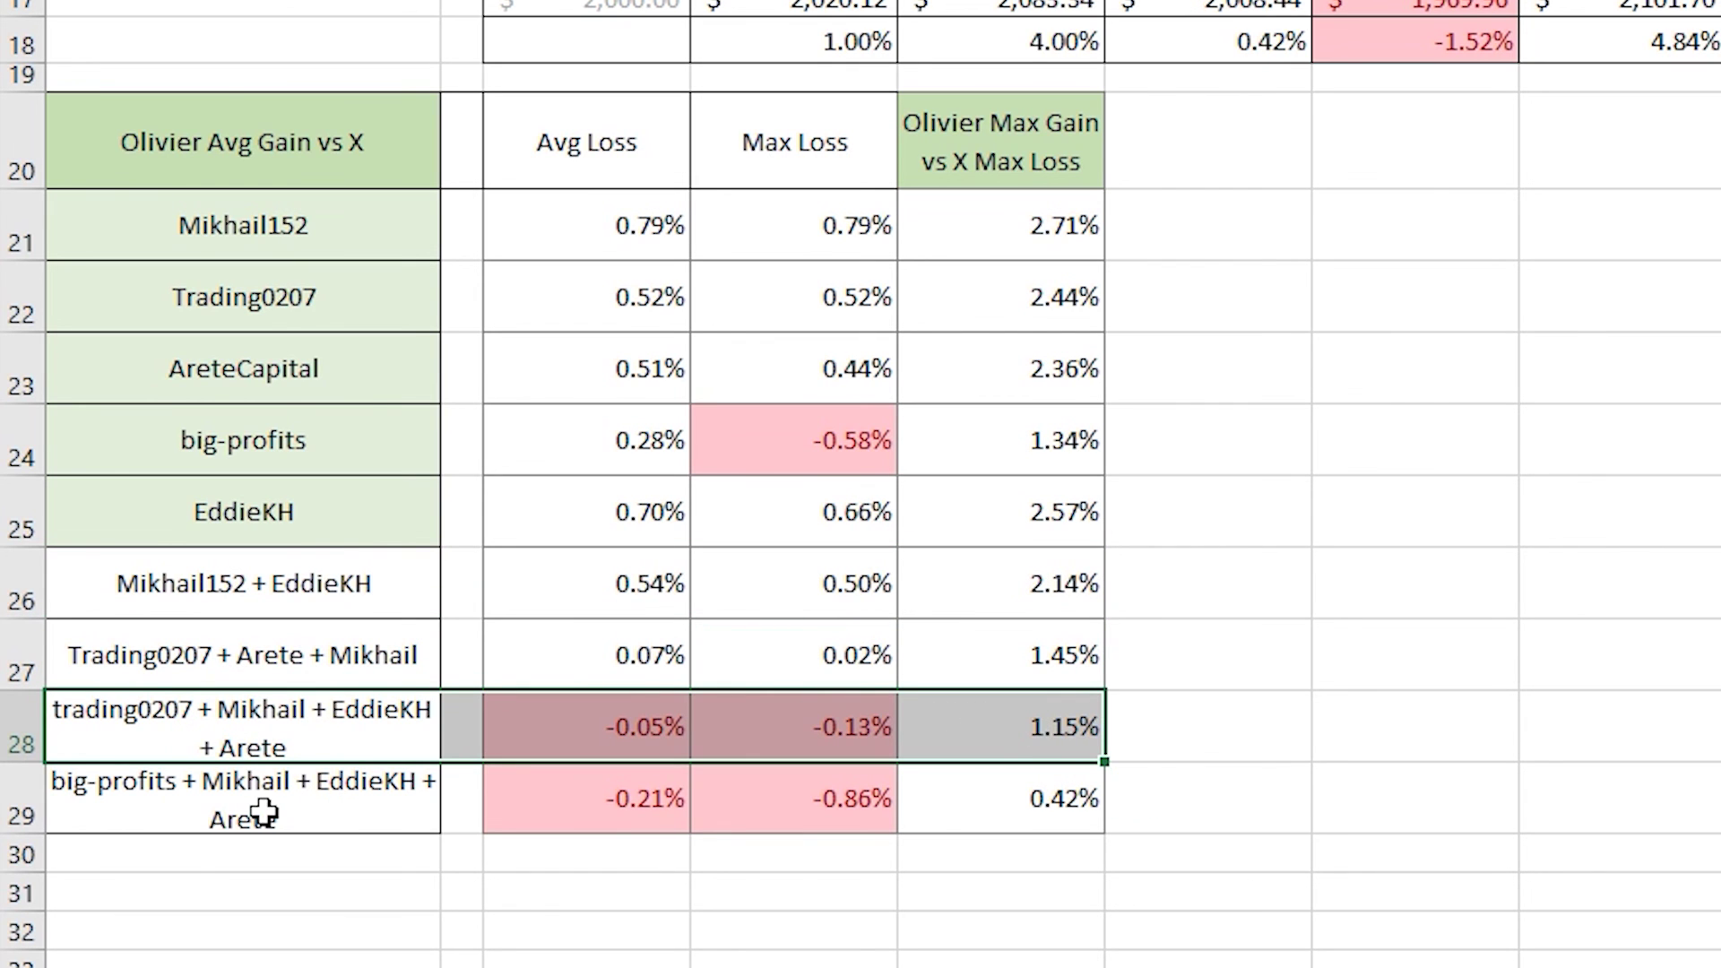
left_click_drag(279, 809, 1011, 798)
left_click(1088, 791)
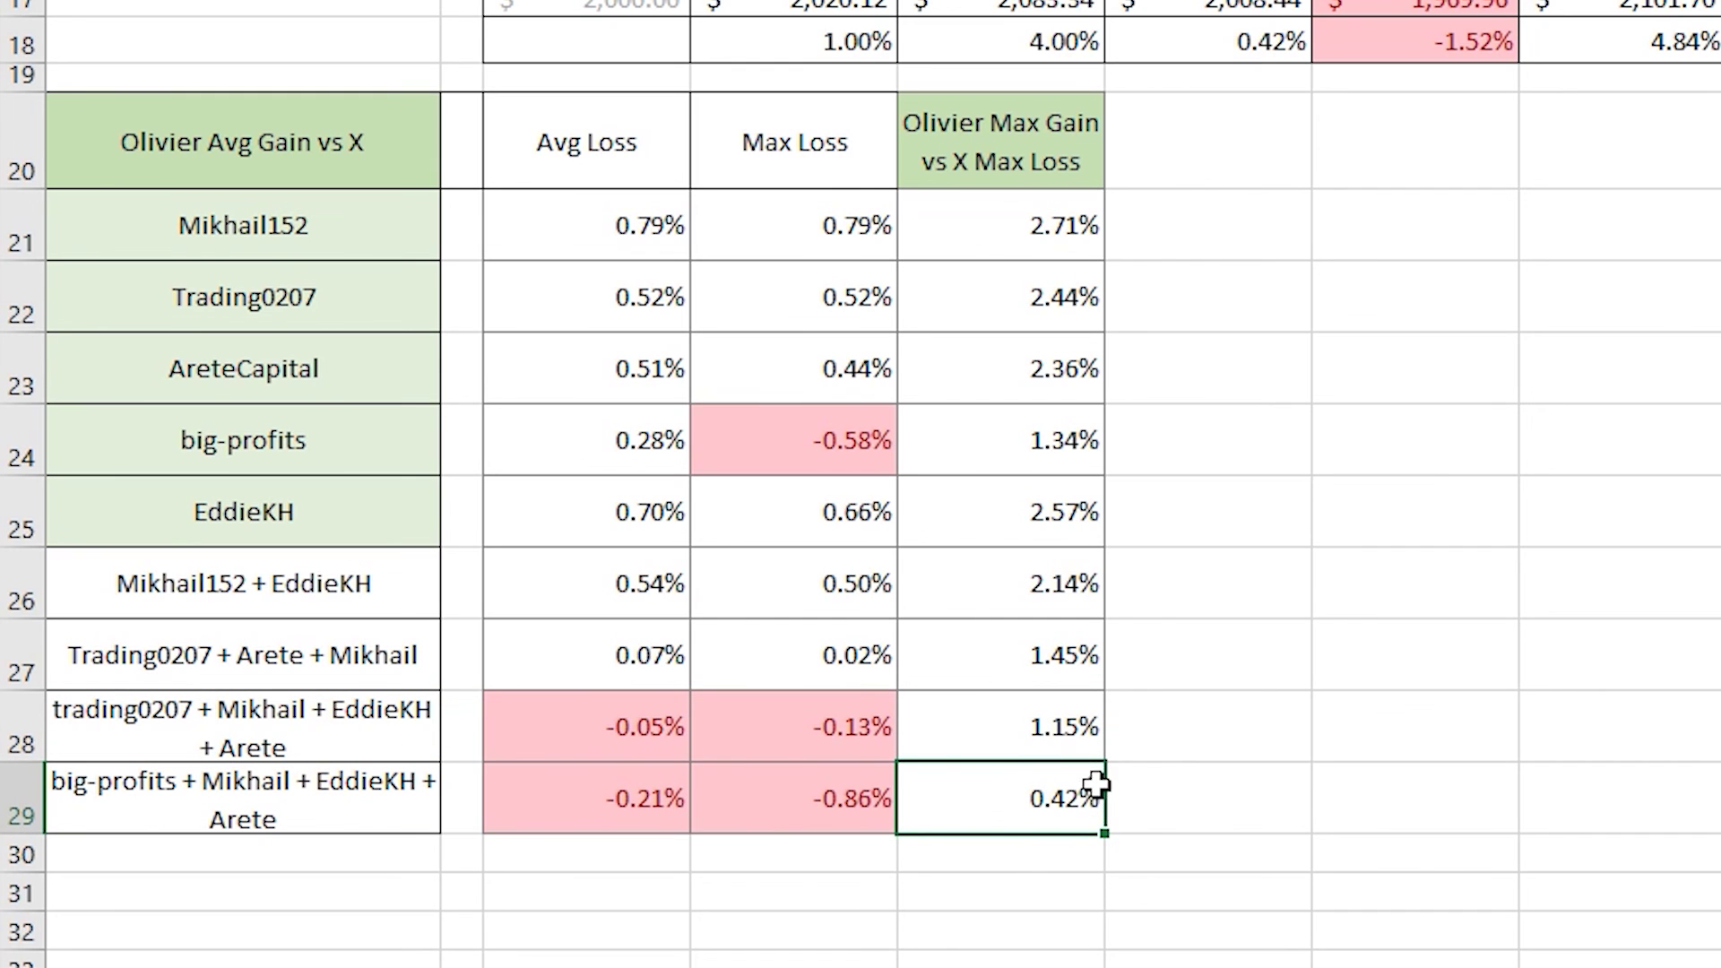
left_click(1130, 798)
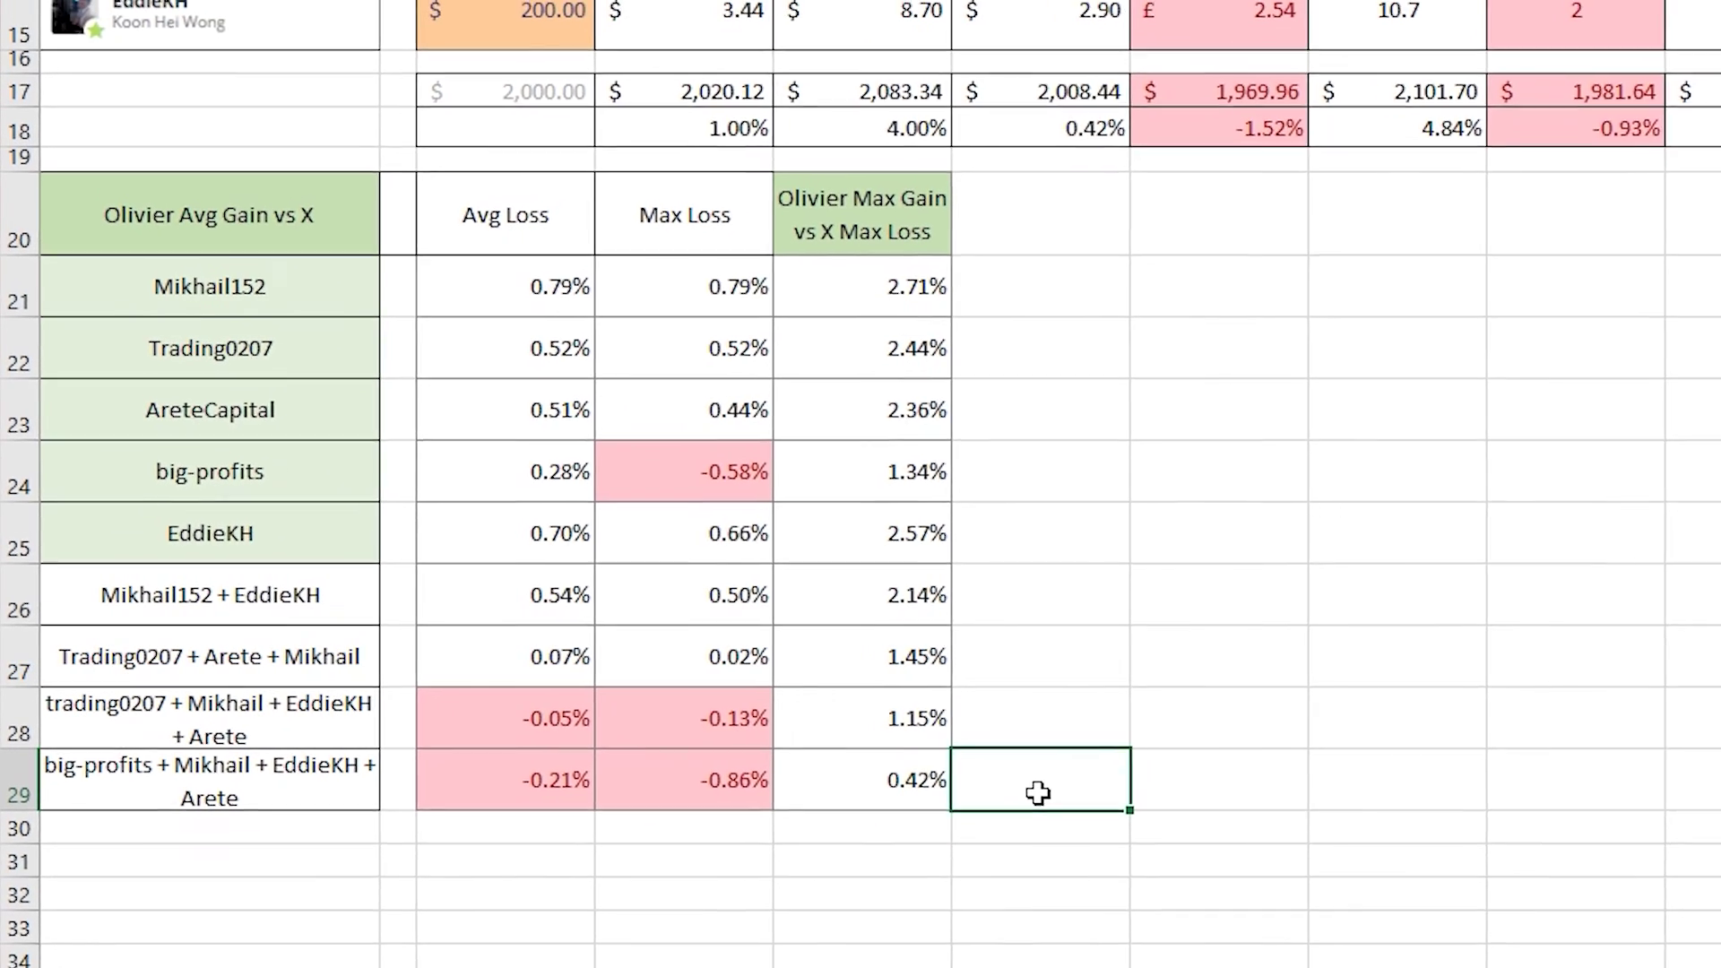